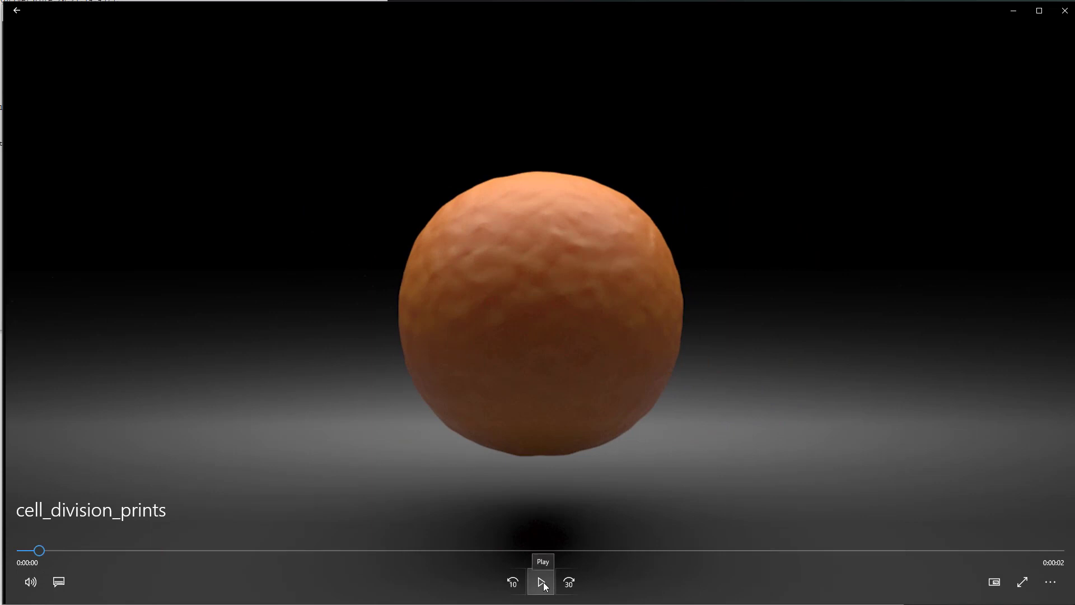
Play and scrub through the cell_division_prints video to examine how the single cell splits into two separate spheres.
click(542, 583)
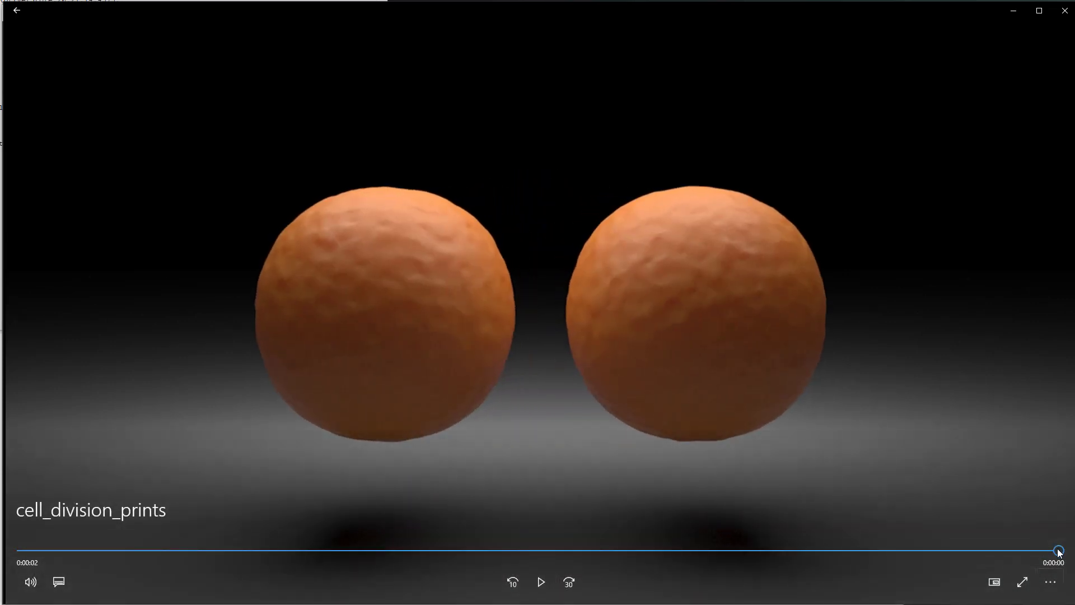
drag(1059, 551, 552, 552)
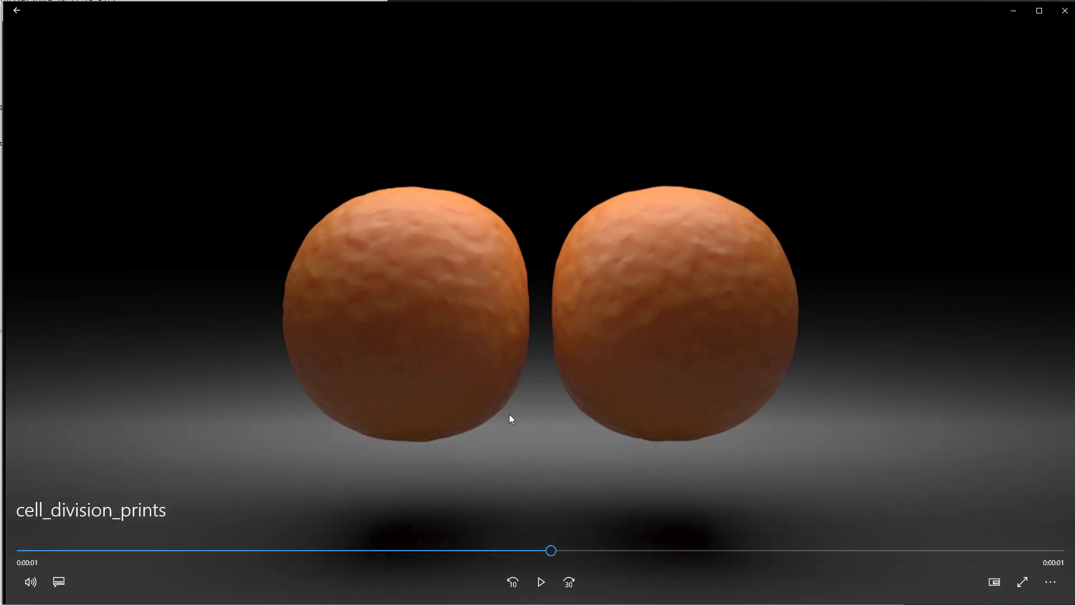
drag(552, 553, 561, 553)
drag(562, 552, 1, 566)
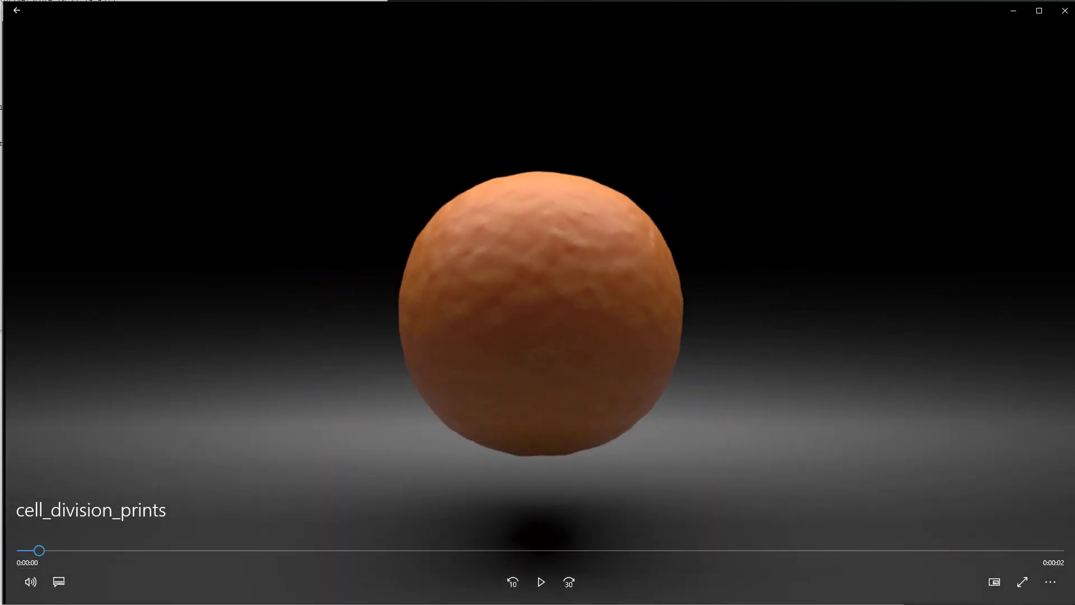
click(542, 583)
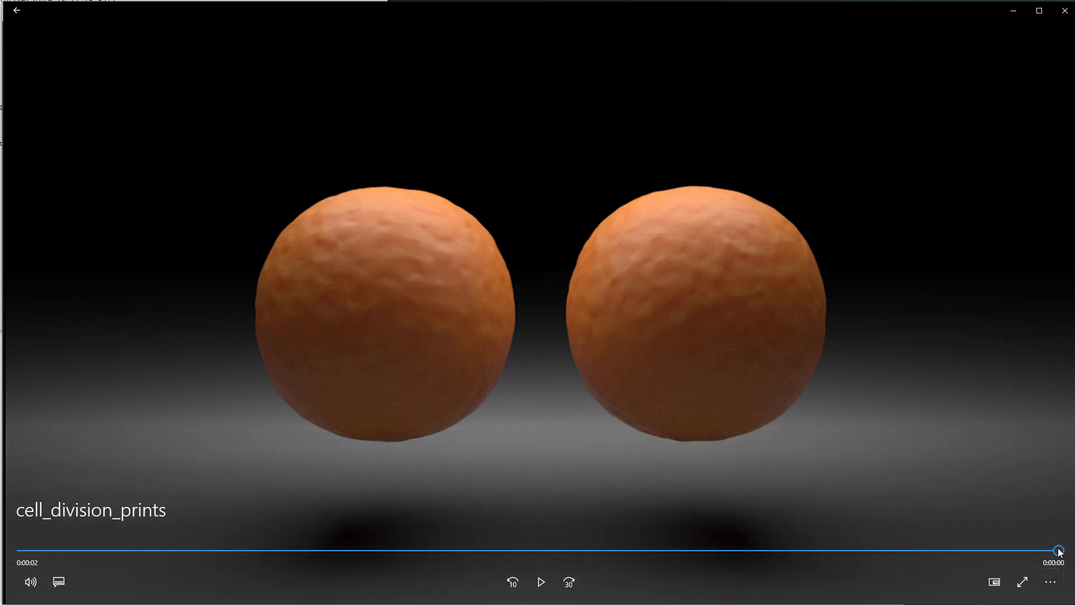
drag(1059, 551, 292, 549)
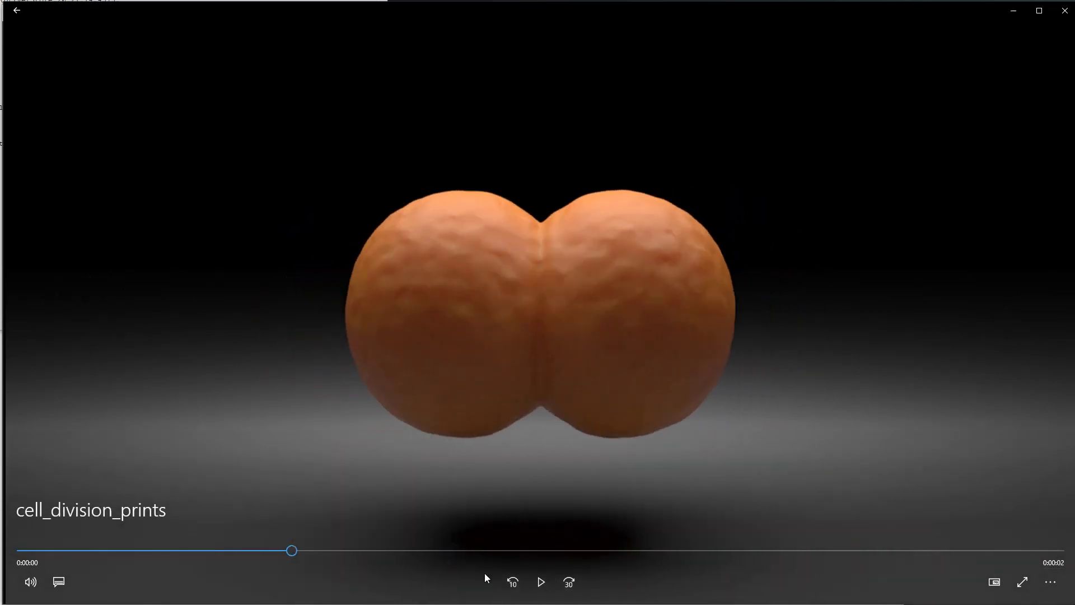
click(548, 585)
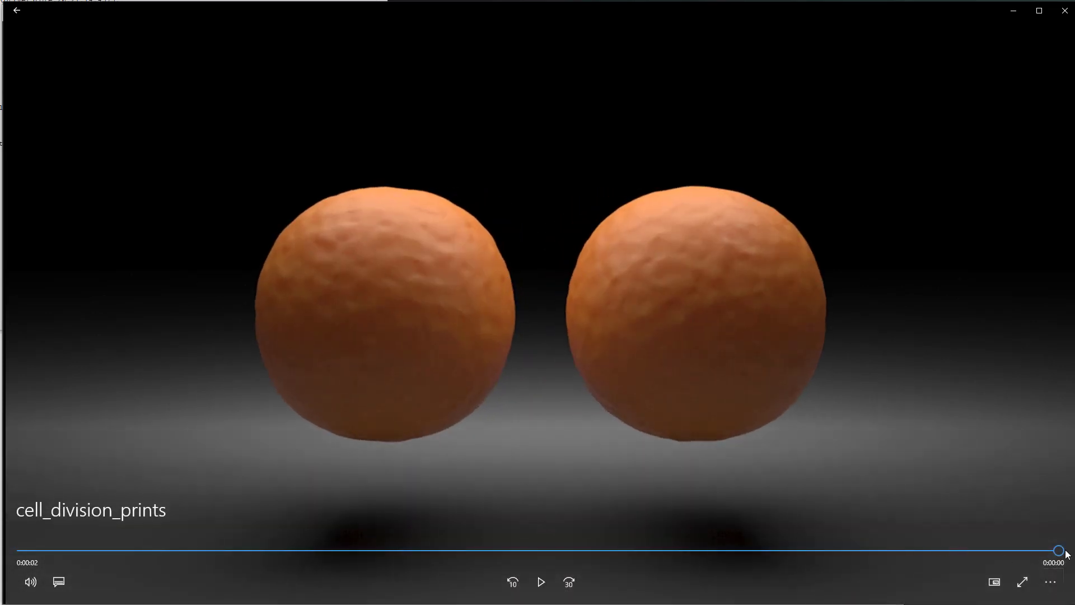
drag(1059, 555, 535, 547)
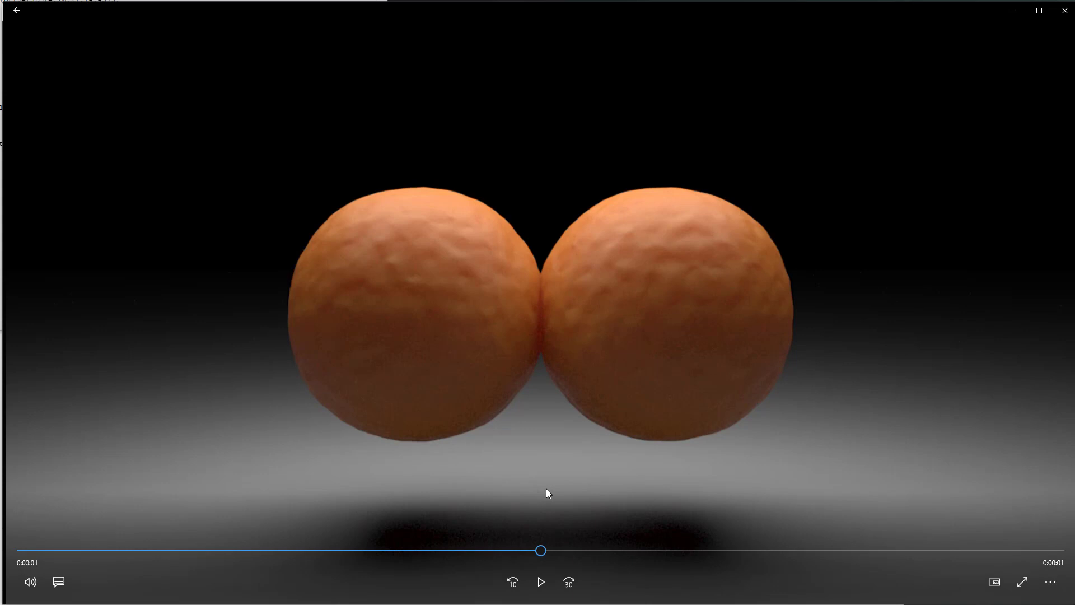
click(541, 582)
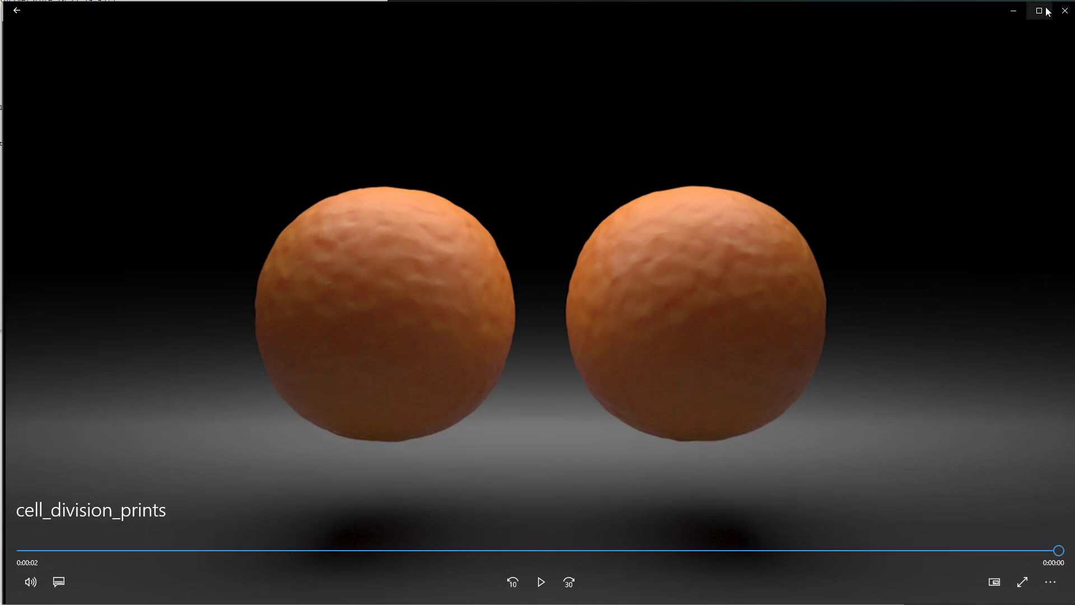
Switch to Maya and examine the primary sphere and the overlapping daughterL and daughterR spheres from several angles.
click(1013, 11)
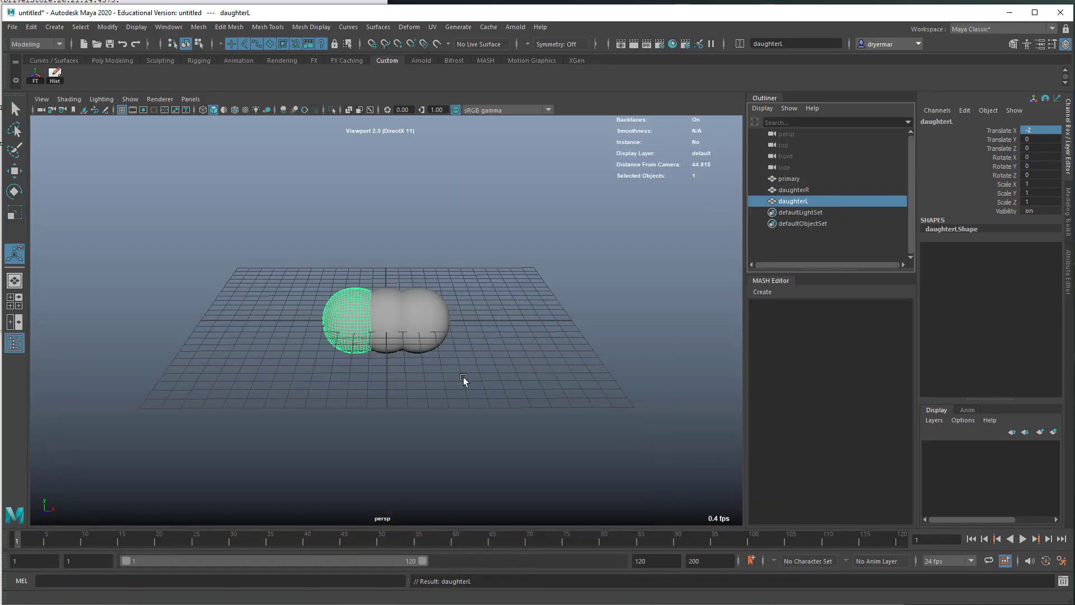
alt+drag(410, 408, 412, 397)
alt+right_drag(348, 406, 451, 325)
click(402, 287)
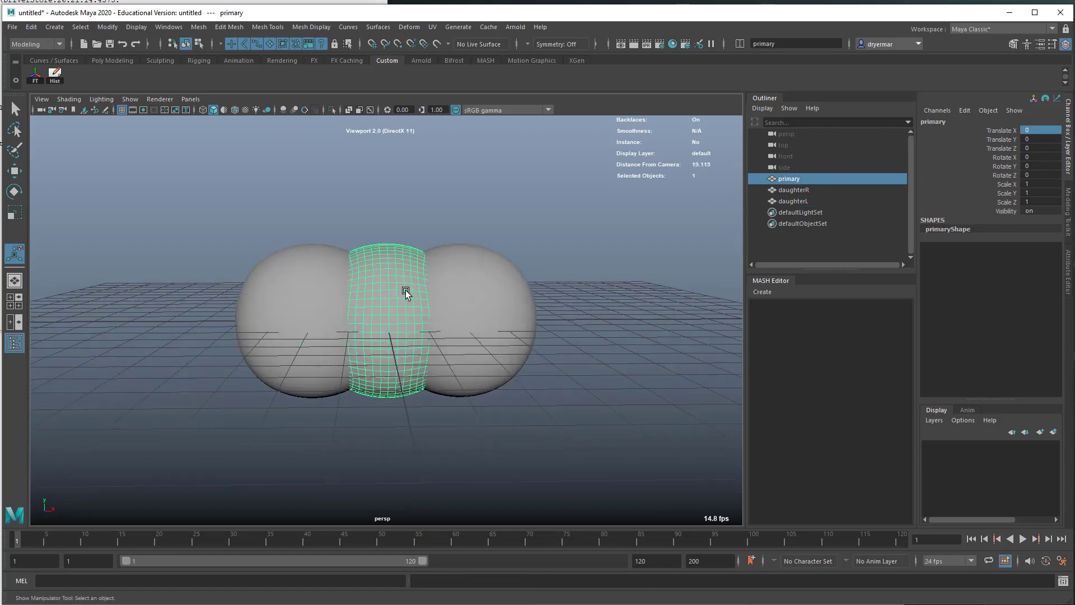
click(280, 304)
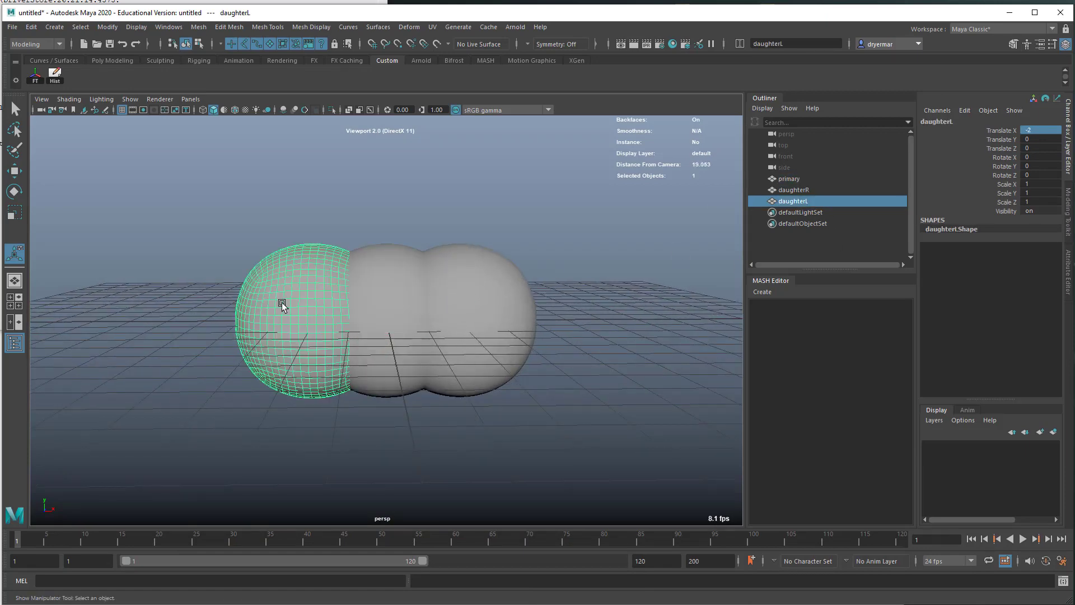
click(523, 300)
alt+drag(484, 380, 485, 425)
alt+right_drag(364, 419, 440, 364)
alt+drag(441, 364, 377, 357)
click(378, 361)
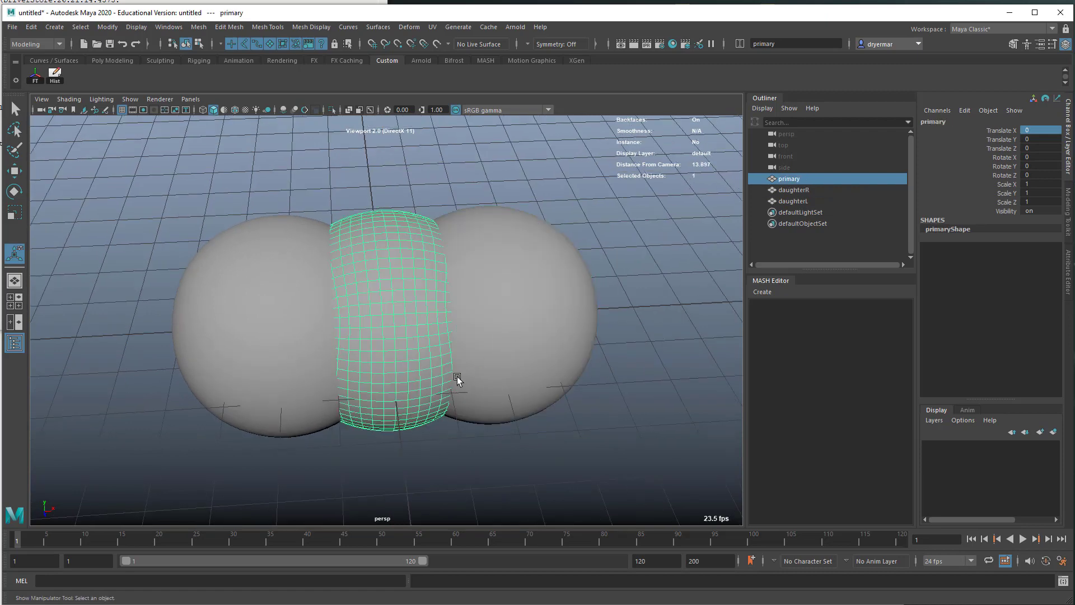
In a wireframe front view, select the faces of the primary sphere's left half with soft selection off.
key(space)
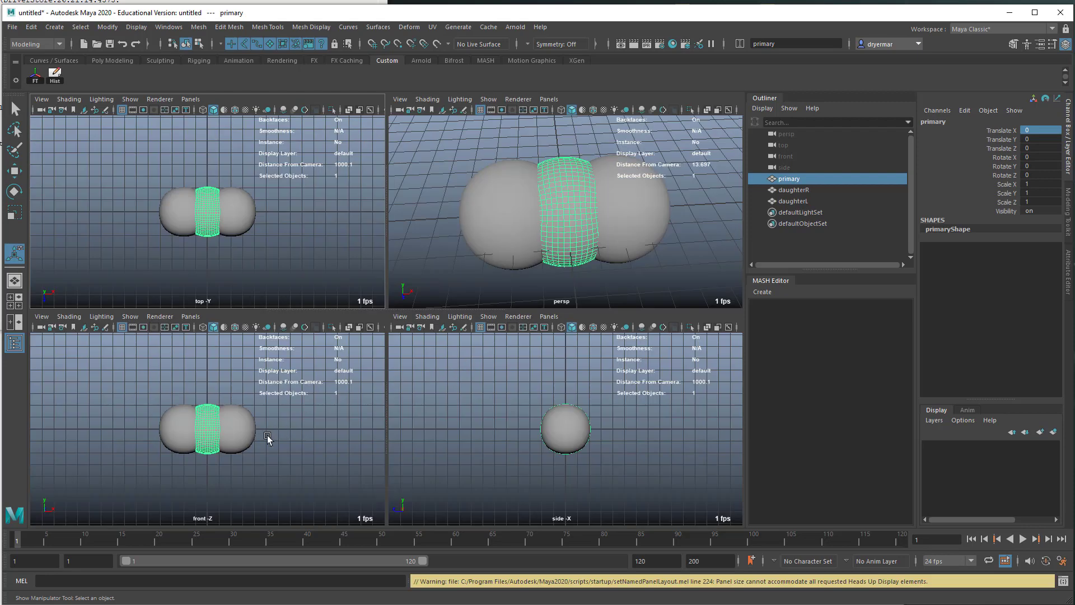
key(space)
alt+right_drag(332, 429, 592, 414)
alt+right_drag(417, 366, 535, 358)
alt+middle_drag(415, 351, 477, 358)
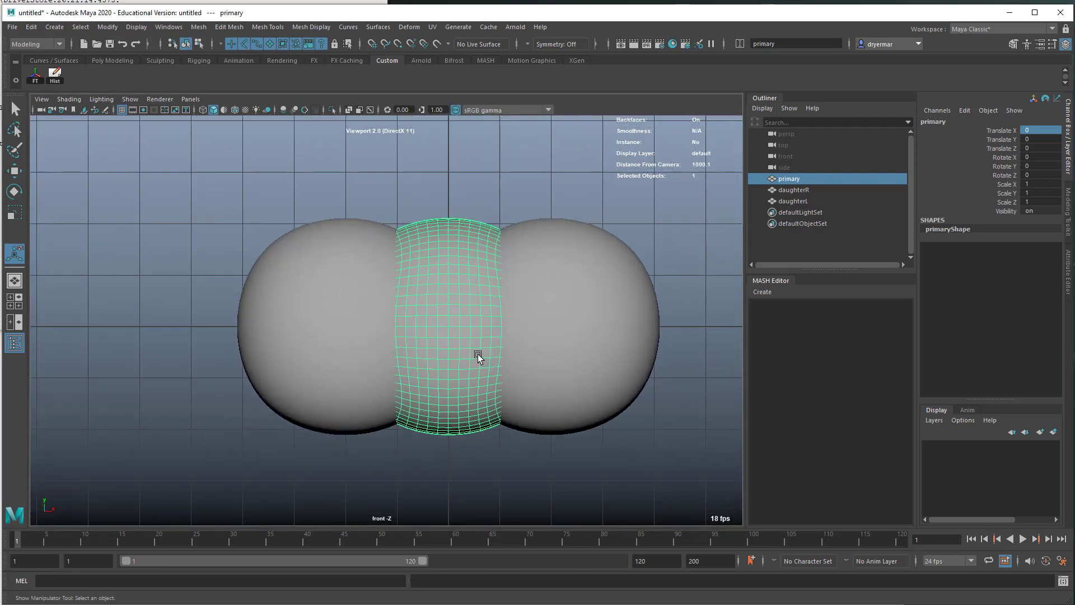
right_click(456, 317)
key(4)
right_click(462, 230)
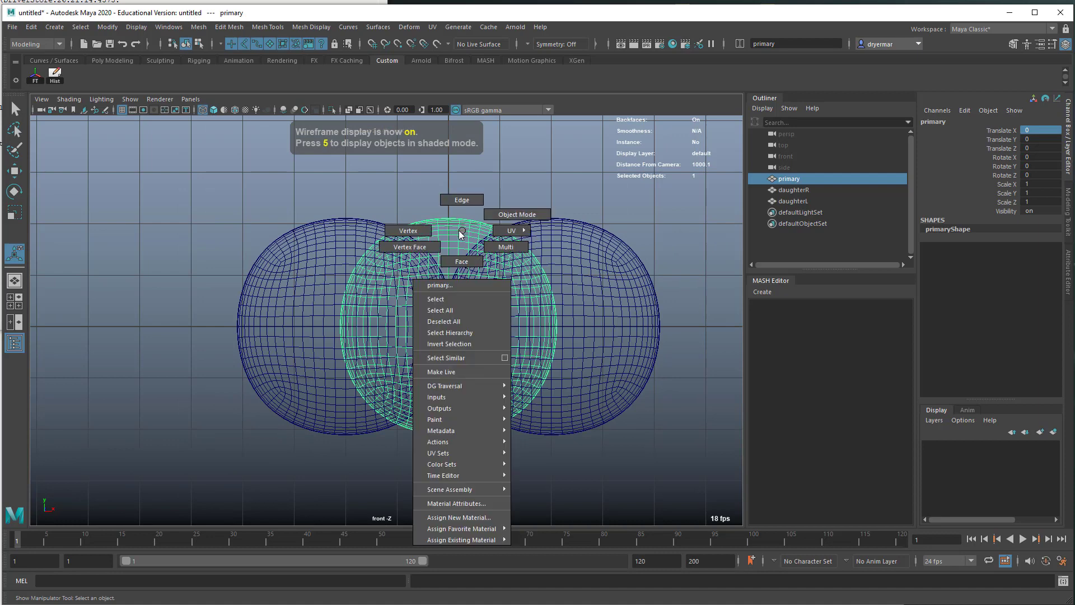
right_drag(459, 232, 461, 261)
drag(442, 195, 293, 556)
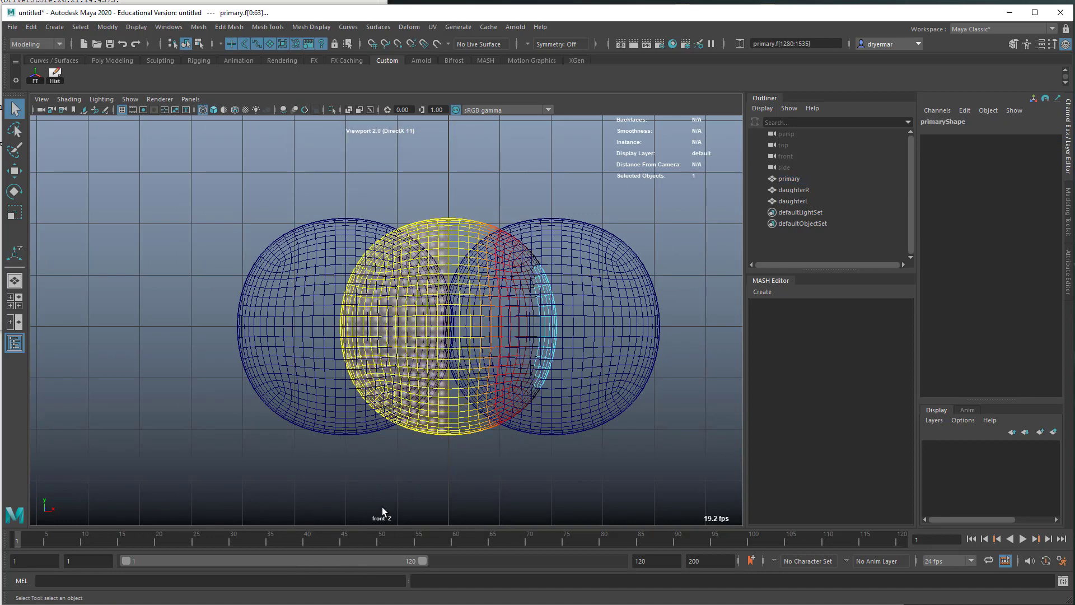
key(b)
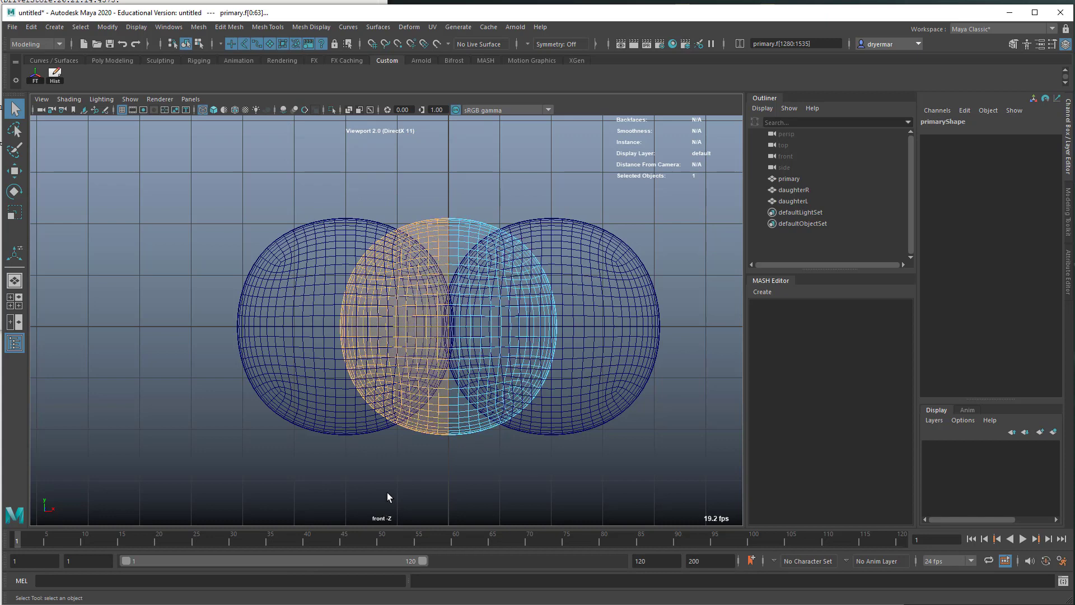
Apply a ShrinkWrap deformer that projects the selected left-half faces of the primary sphere onto daughterL.
shift+click(284, 381)
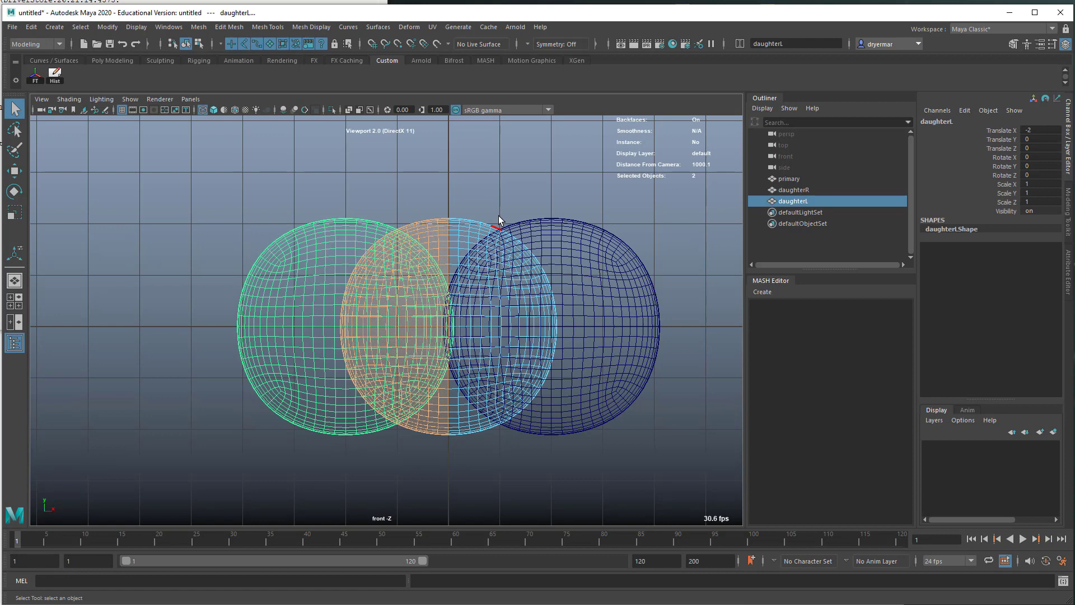
click(414, 28)
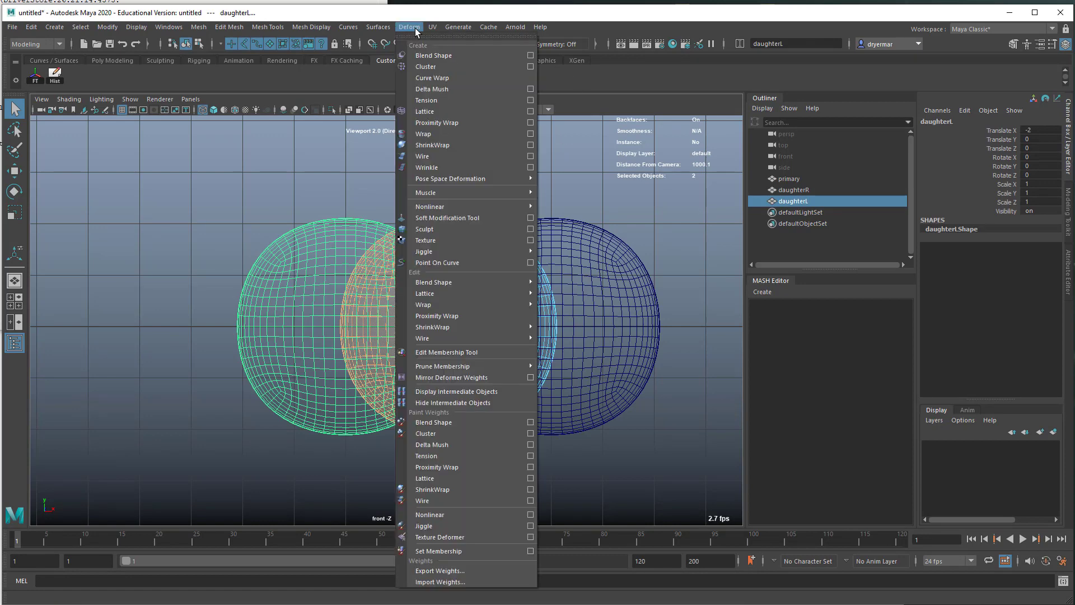
click(441, 145)
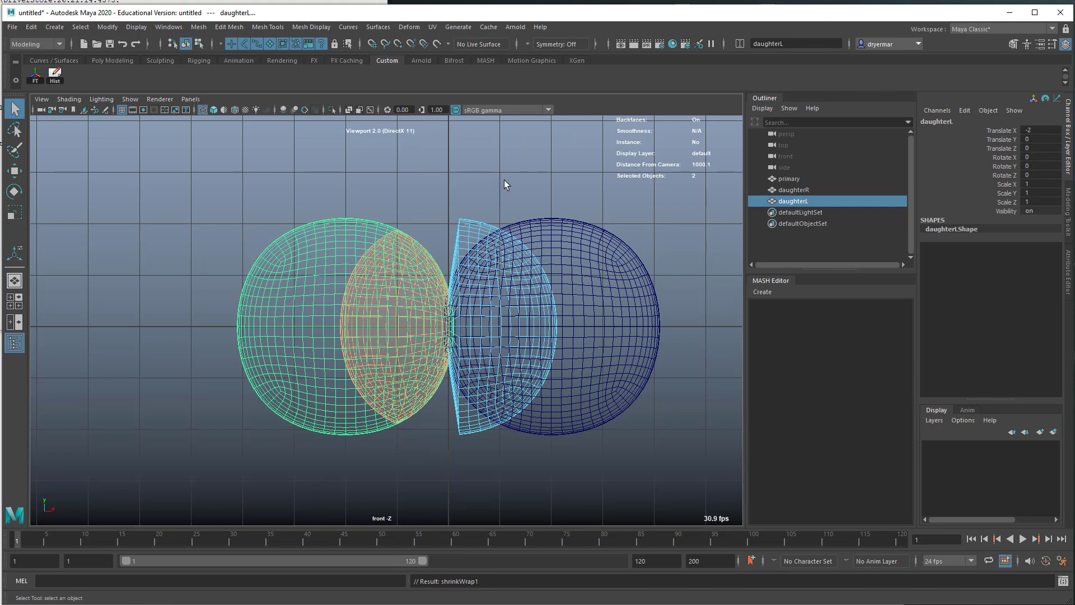
Select the right-half faces of the primary sphere and ShrinkWrap them onto daughterR.
drag(454, 202, 610, 495)
shift+drag(625, 256, 636, 277)
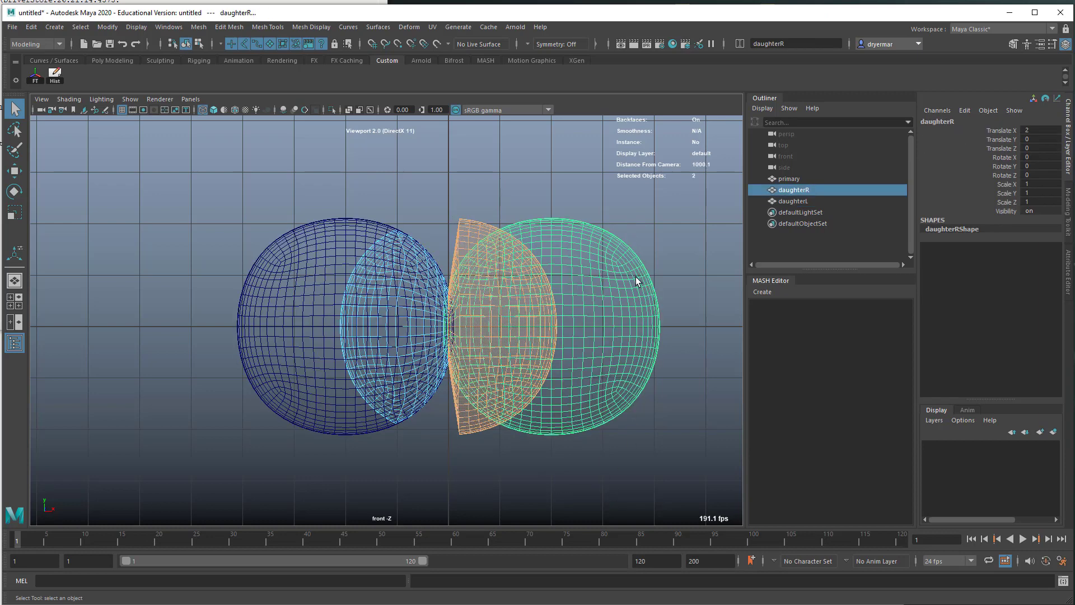
click(409, 27)
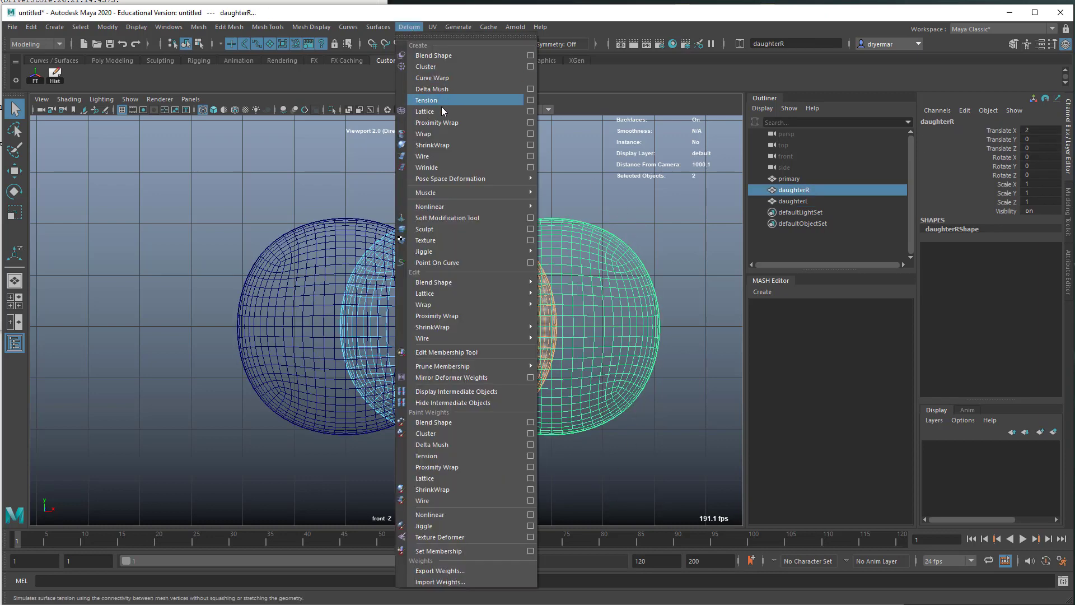
click(448, 145)
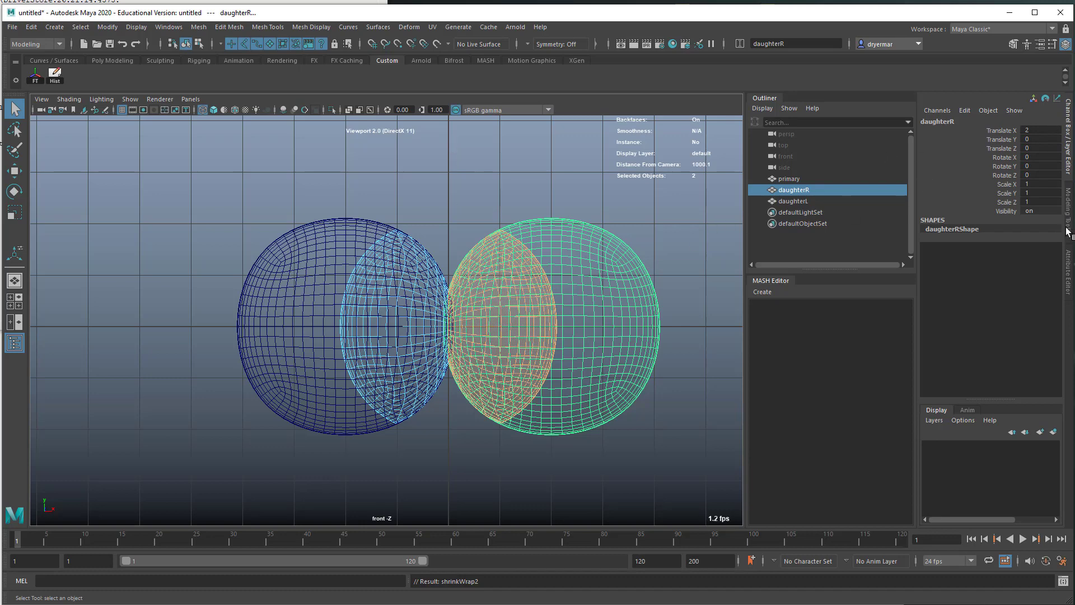
Enable Closest If No Intersection, Reverse and Bidirectional on the shrinkWrap2 deformer, keeping the Toward Inner Object projection.
click(1068, 271)
click(1008, 118)
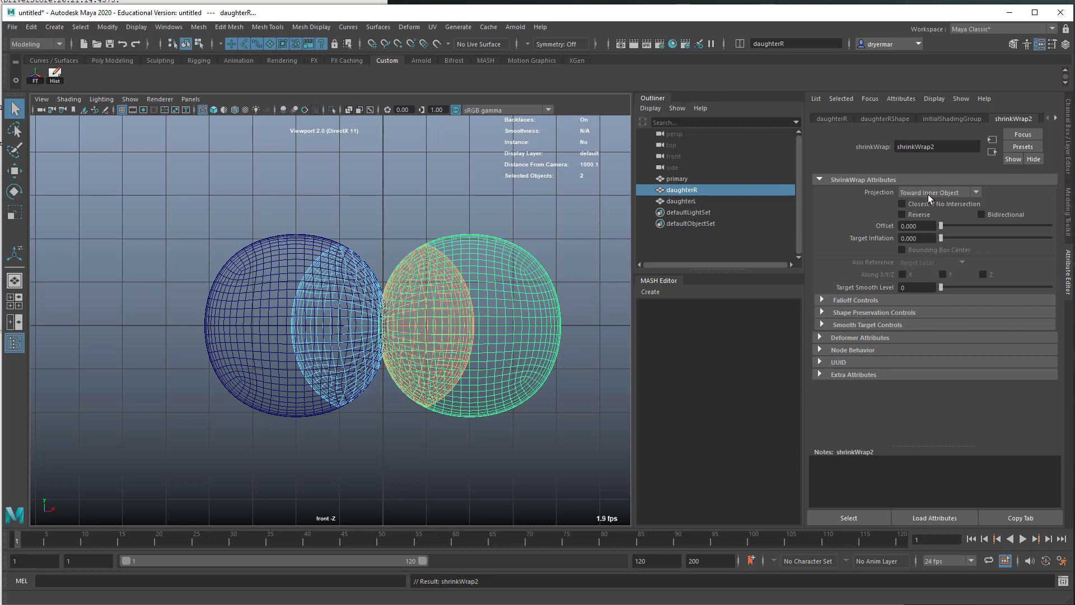
click(918, 205)
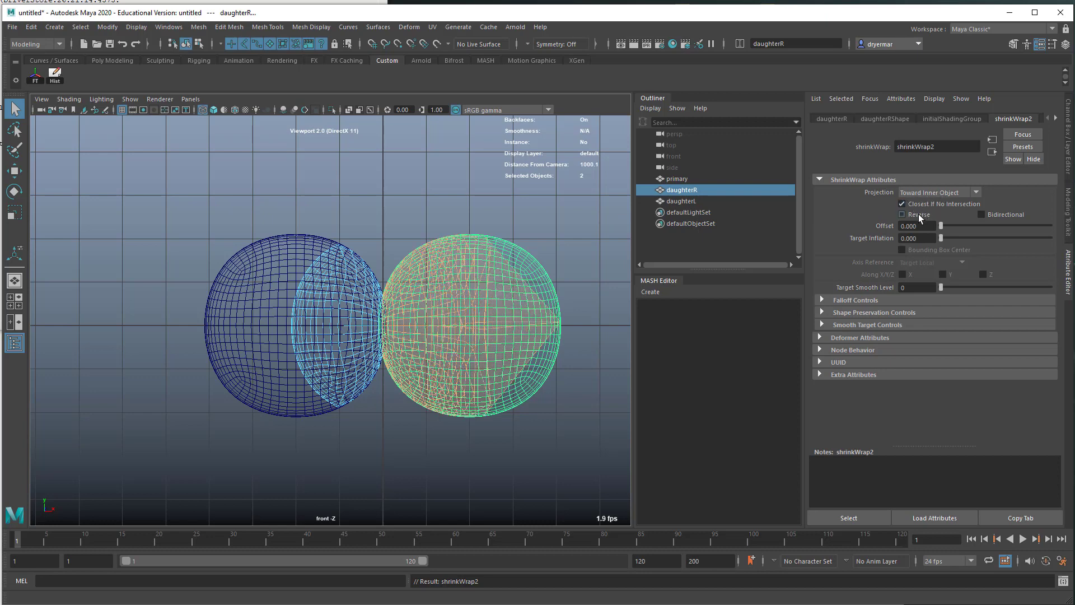
click(915, 214)
click(981, 215)
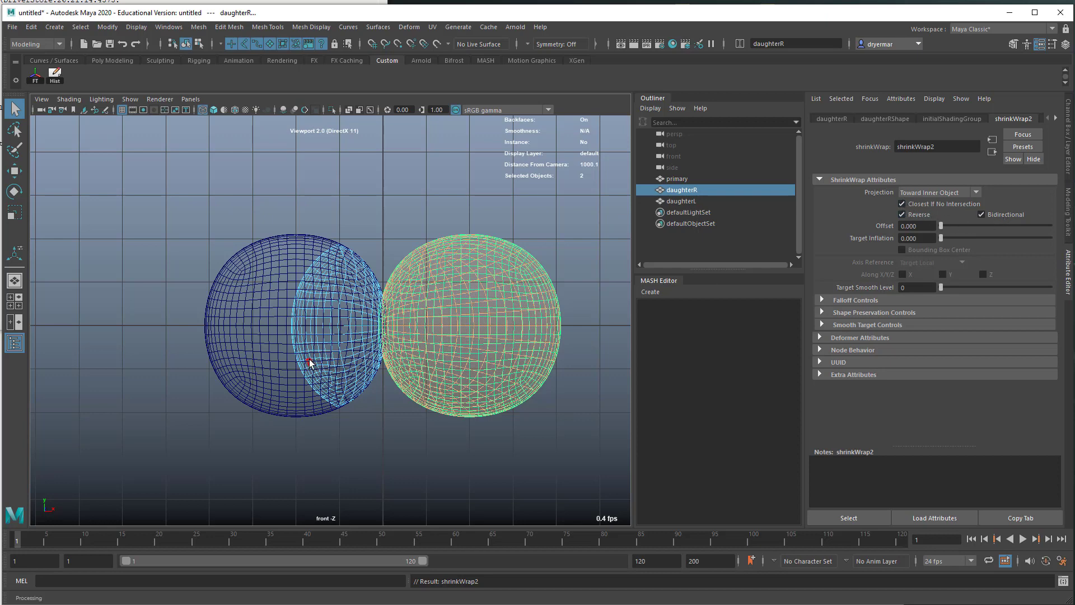
Enable Closest If No Intersection, Reverse and Bidirectional on daughterL's shrinkWrap1 deformer.
click(260, 257)
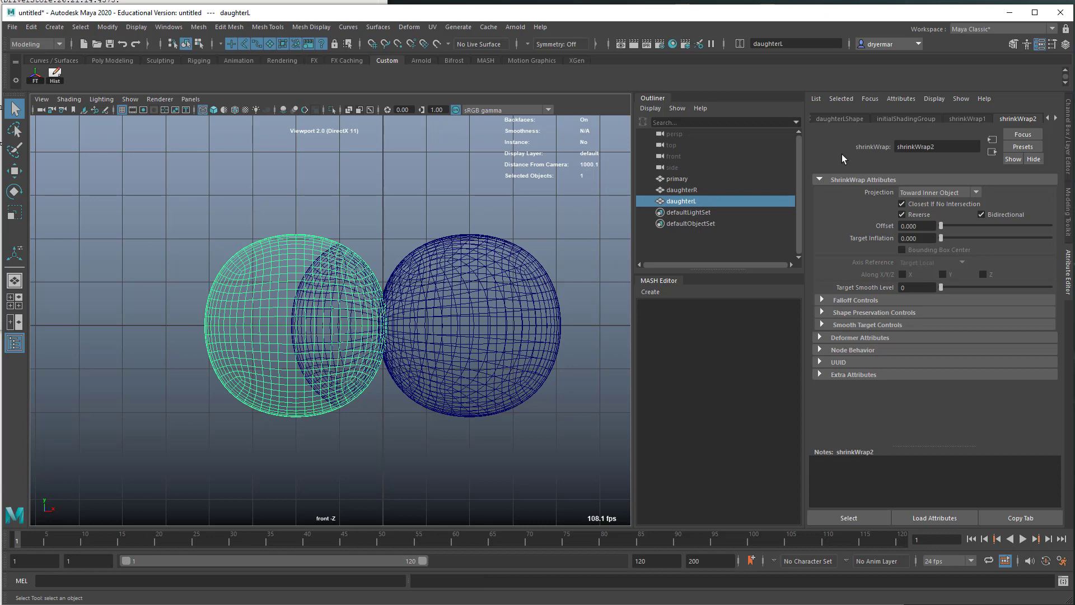
click(975, 119)
click(918, 214)
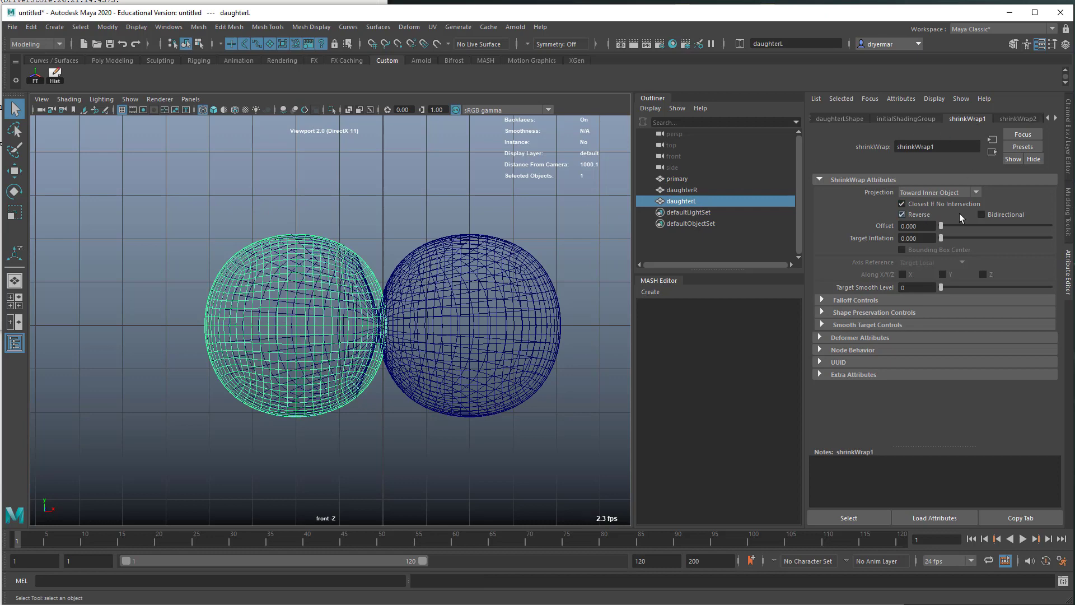
click(991, 213)
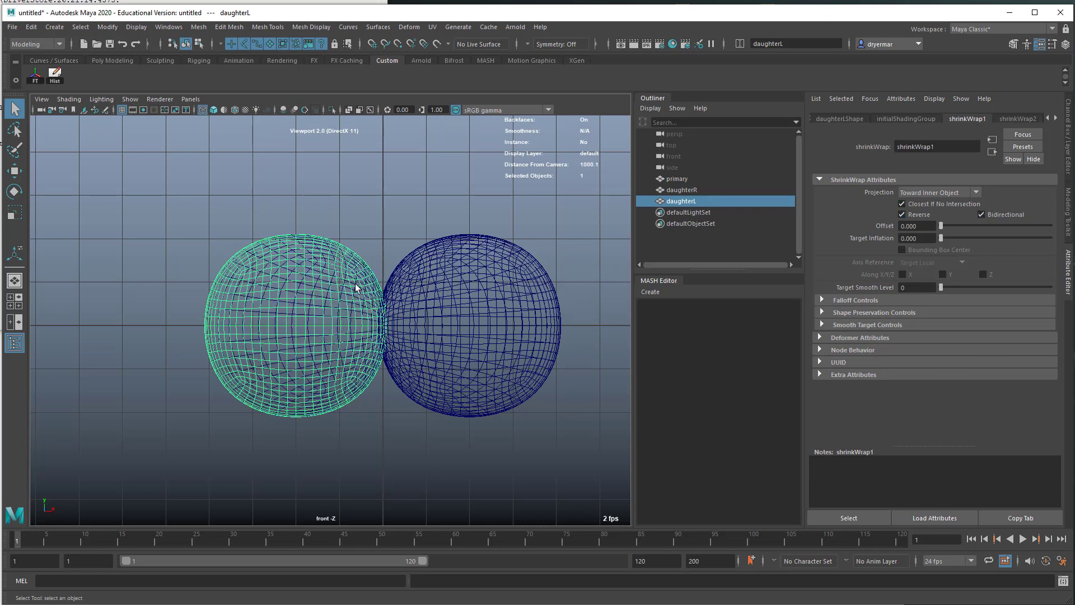
Hide the daughterL and daughterR spheres and show the deformed primary mesh in the shaded perspective view.
ctrl+click(679, 192)
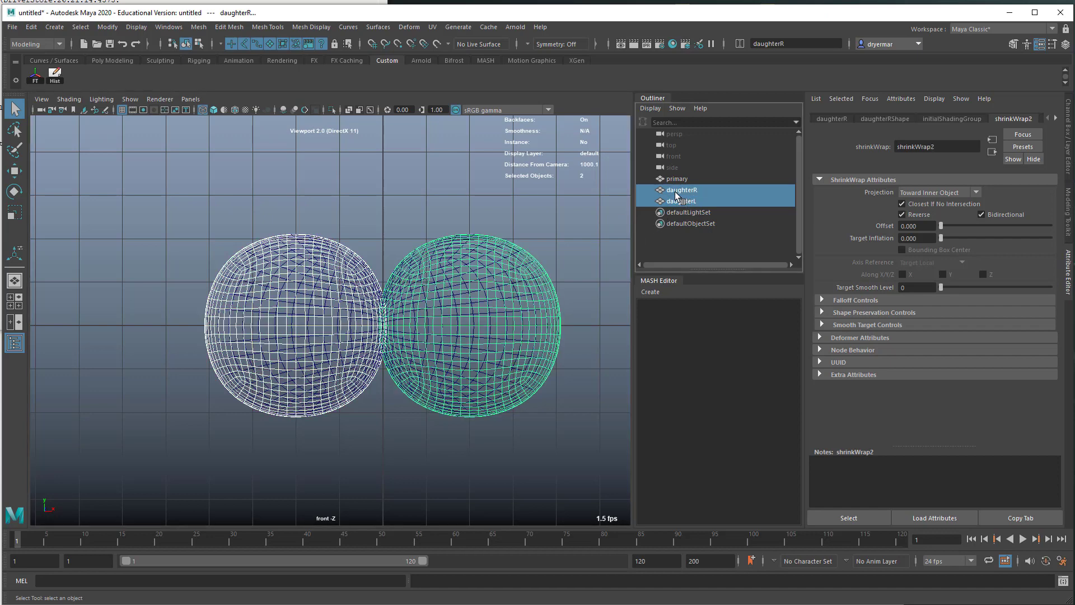
key(h)
alt+drag(404, 348, 406, 408)
key(space)
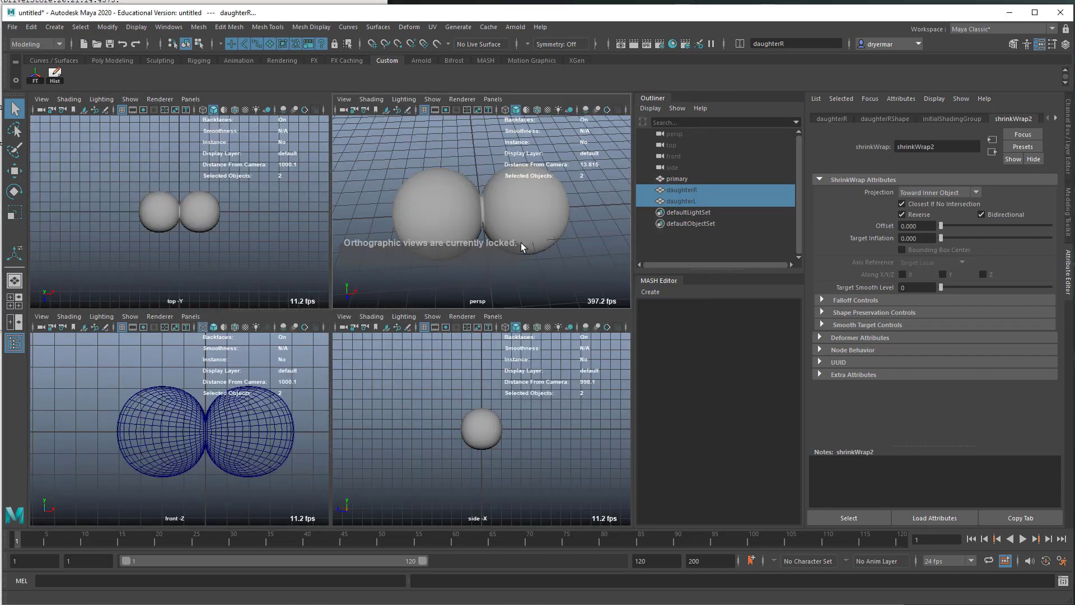
key(space)
alt+drag(457, 240, 447, 274)
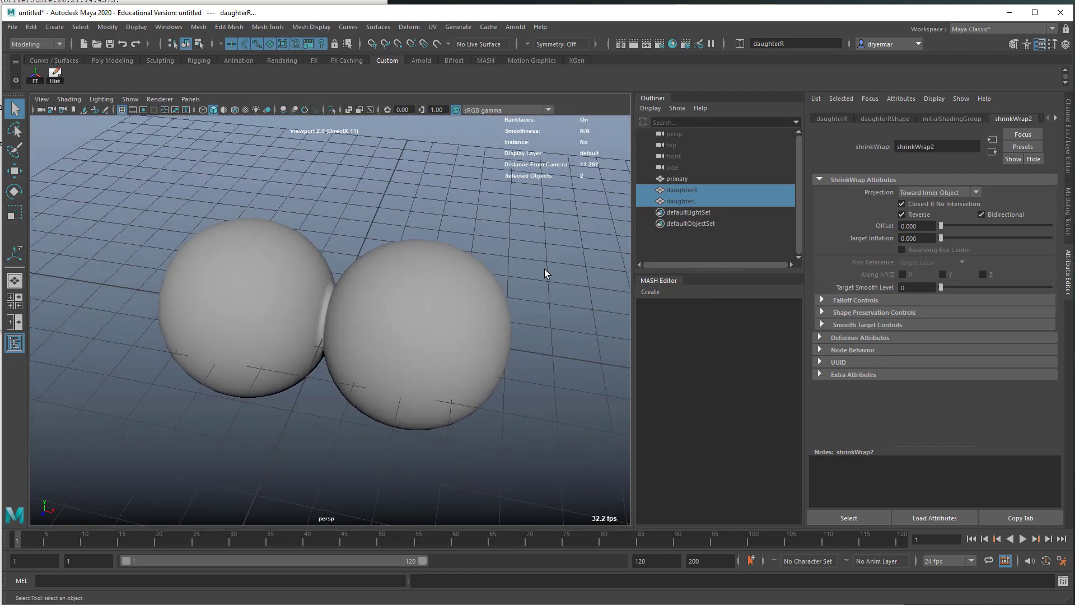
Duplicate the shrink-wrapped primary mesh.
click(675, 178)
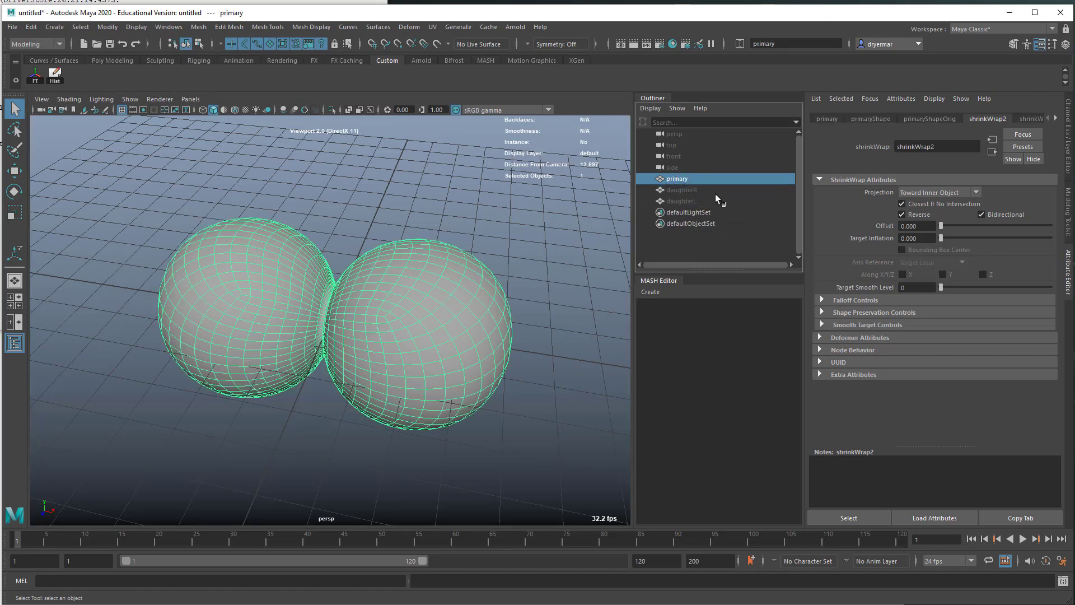
mouse_move(402, 306)
alt+mouse_down()
mouse_move(362, 307)
mouse_move(437, 310)
mouse_move(415, 338)
mouse_move(421, 320)
mouse_move(392, 320)
alt+mouse_up()
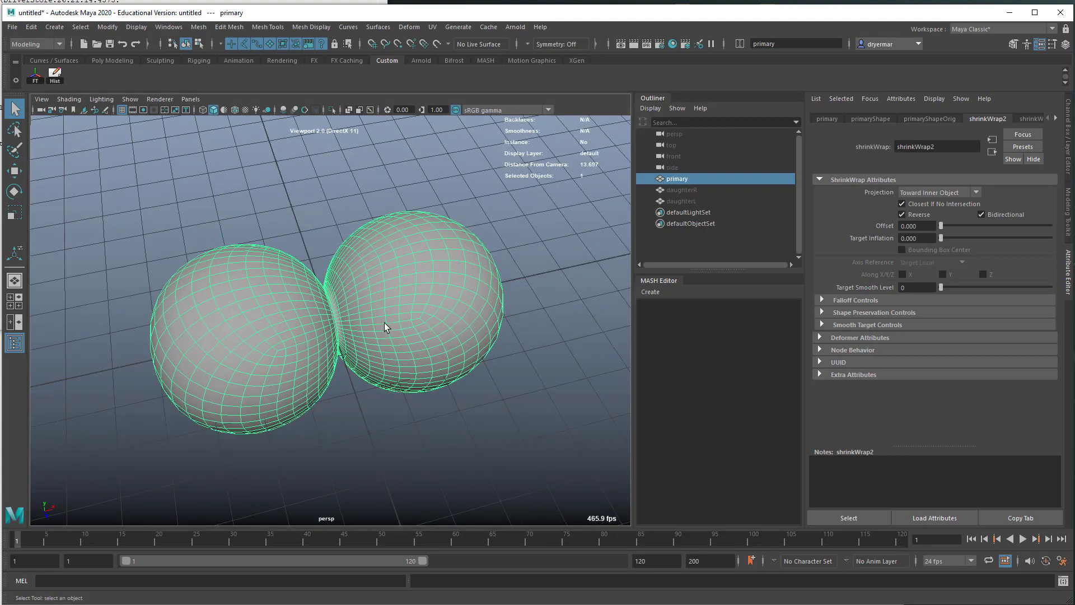
key(ctrl+d)
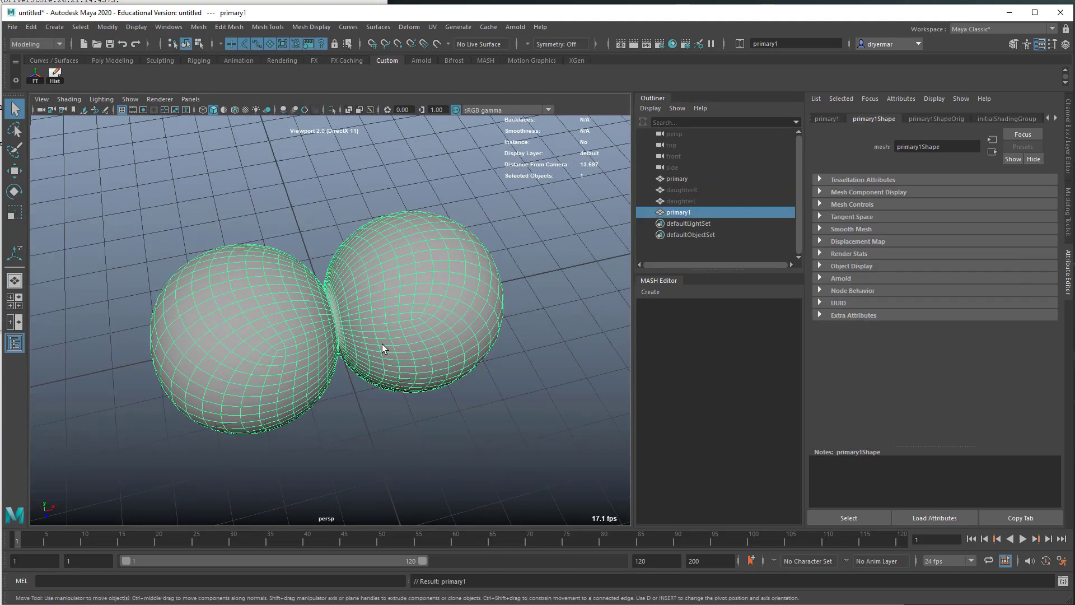
Move the duplicated mesh primary1 back along Z to about -6.18, behind the original primary mesh.
key(w)
drag(344, 364, 288, 228)
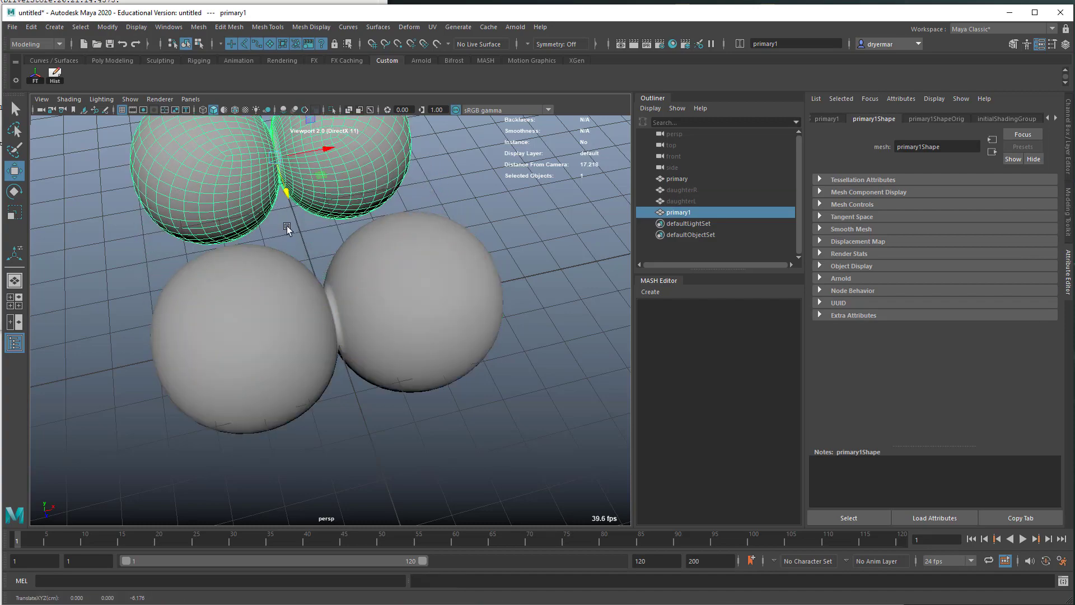
alt+drag(344, 304, 415, 298)
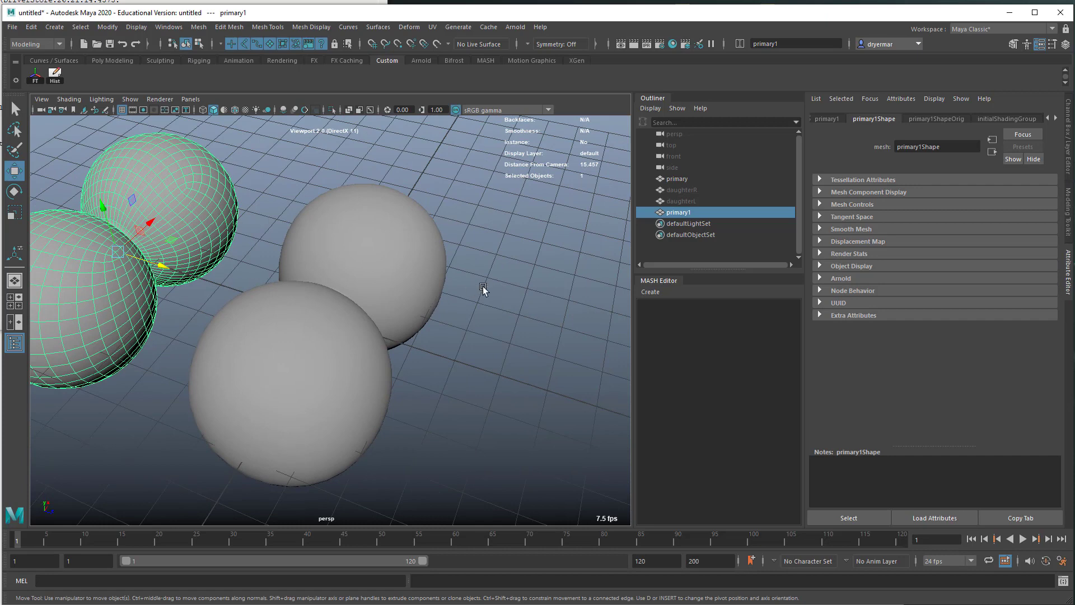
alt+drag(482, 288, 395, 294)
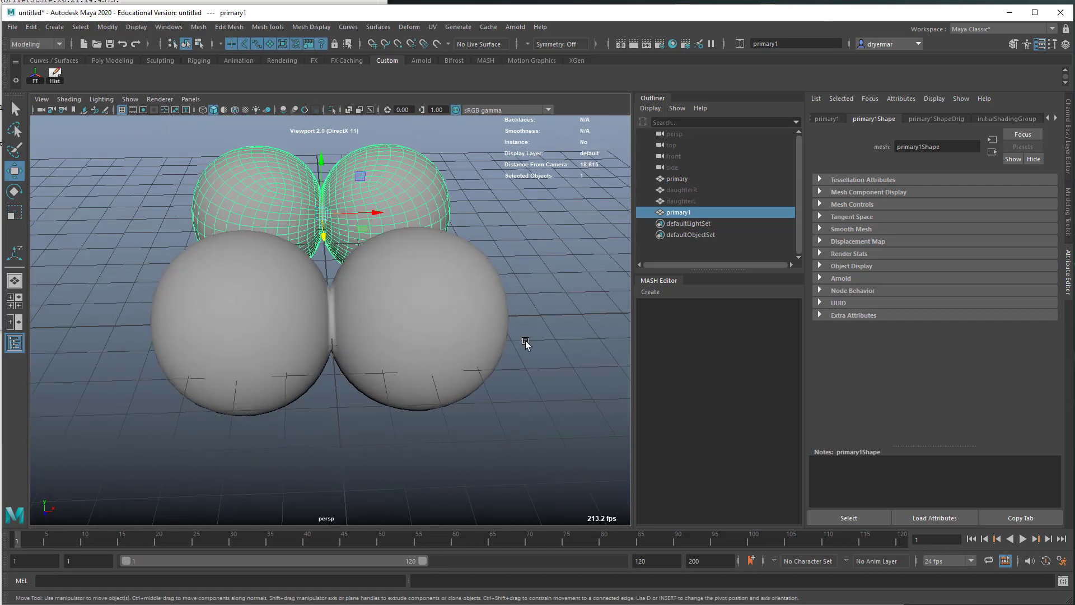
Unhide the daughterR and daughterL spheres.
click(694, 194)
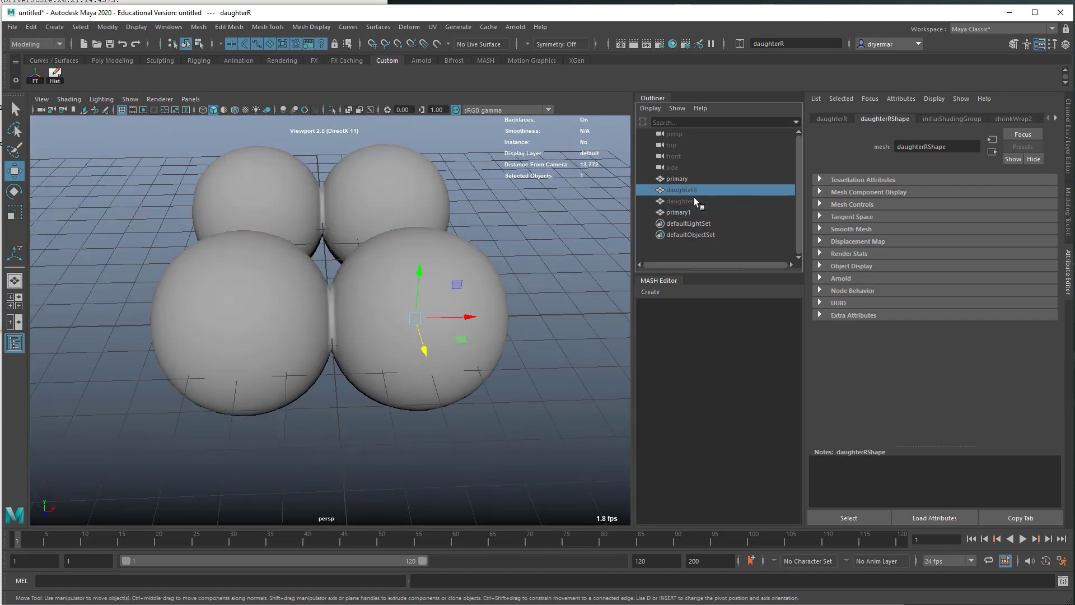
shift+click(693, 199)
key(shift+h)
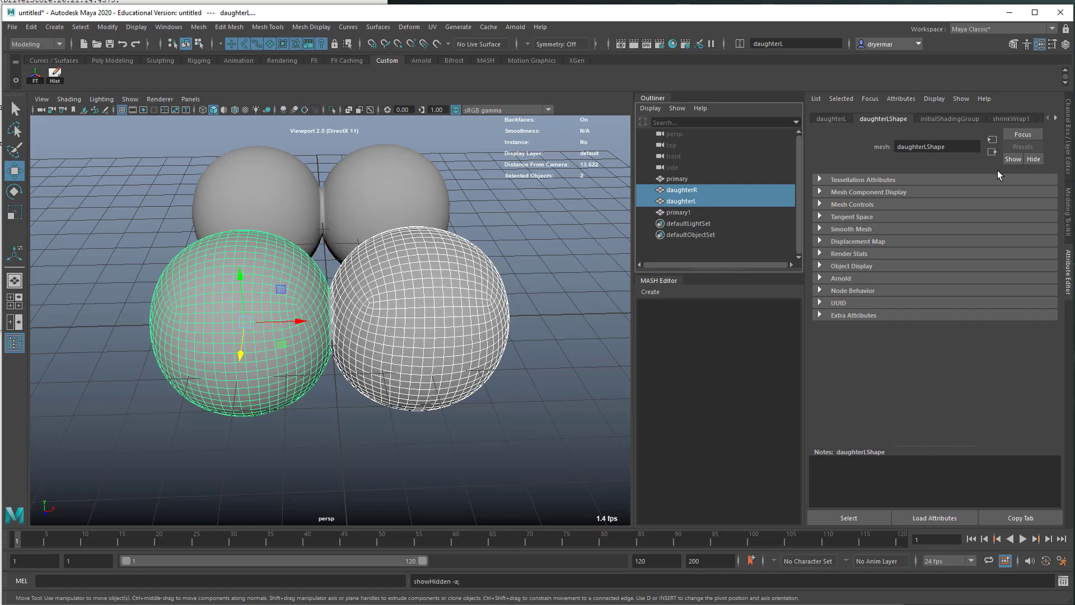
Set the Envelope of both the shrinkWrap1 and shrinkWrap2 deformers to 0.
click(1026, 119)
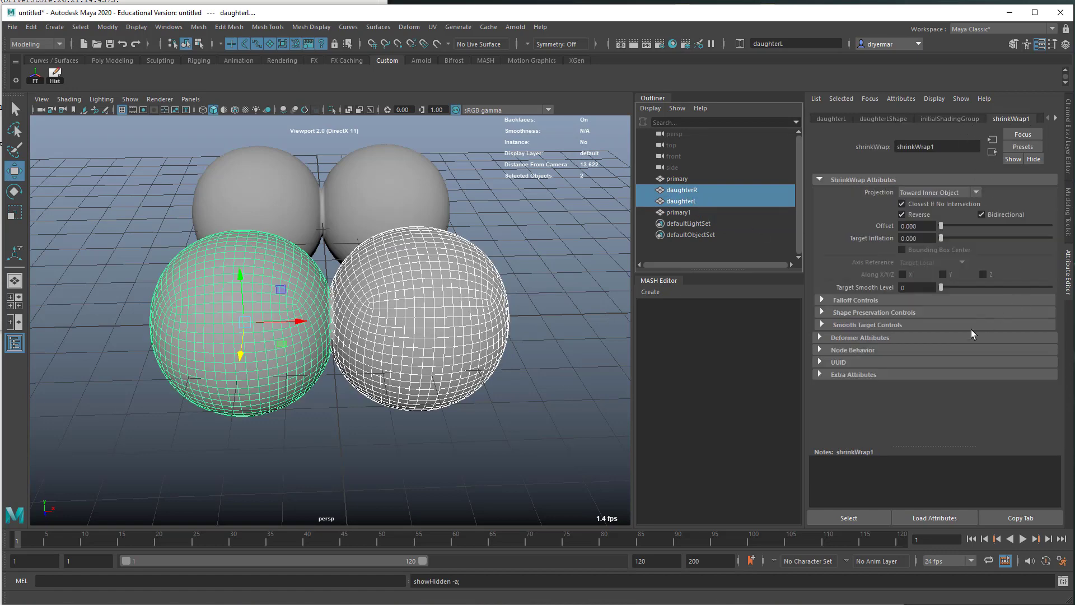
click(874, 338)
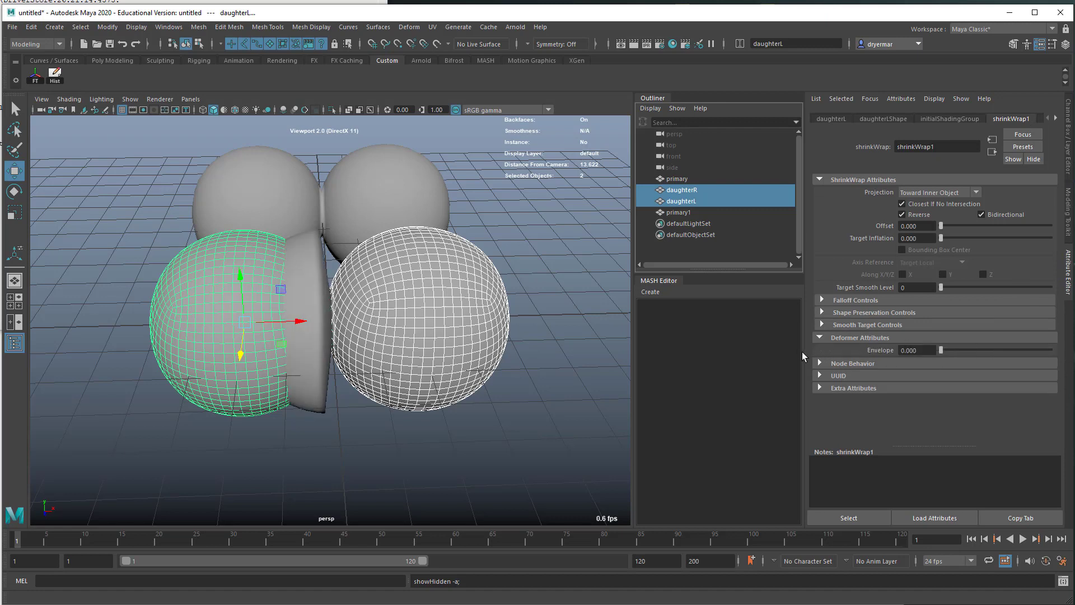
click(1056, 119)
click(1019, 118)
drag(1050, 350, 629, 358)
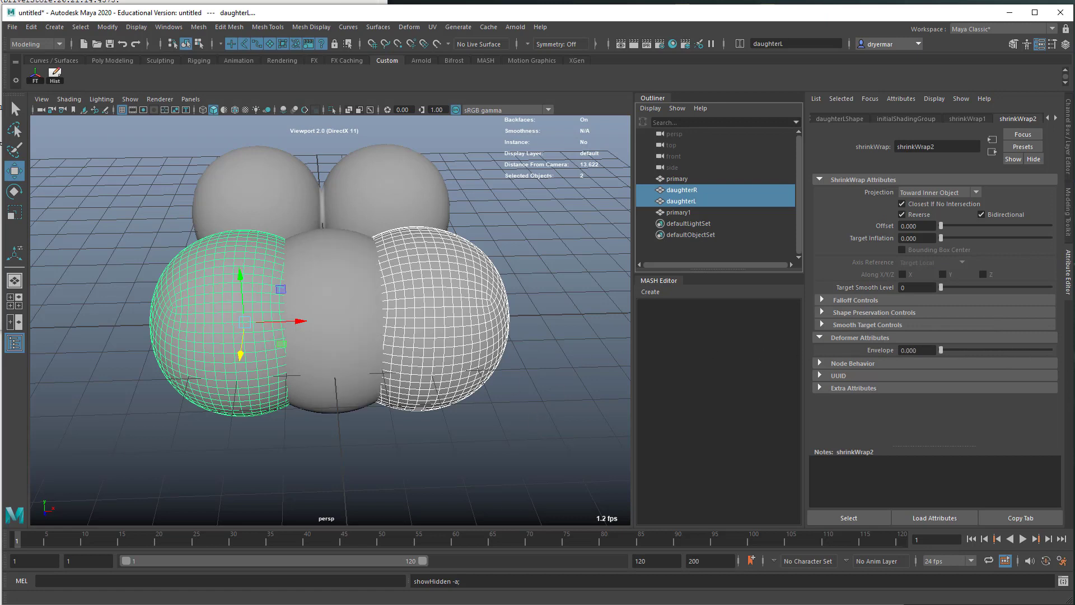
Graph the daughter spheres' input and output connections in the Node Editor and examine the shrinkWrap1 and shrinkWrap2 nodes.
click(167, 27)
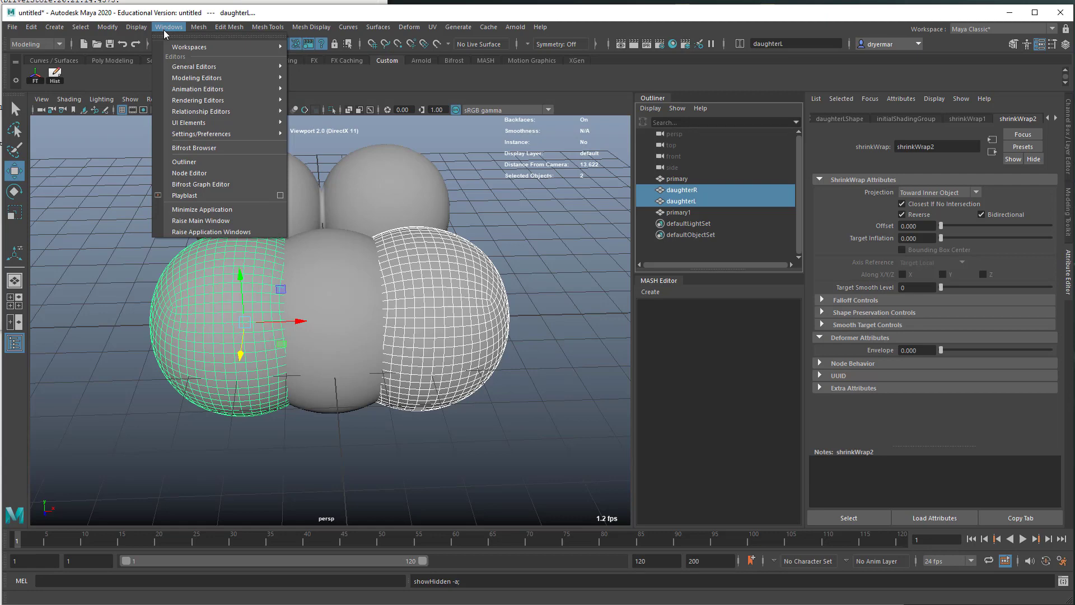
click(212, 173)
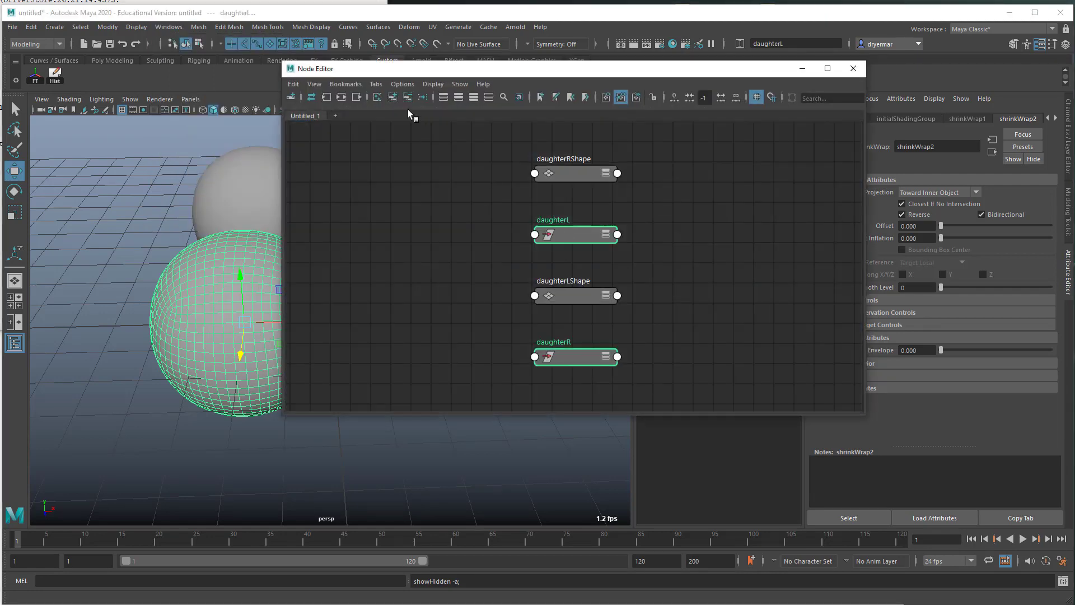
click(343, 97)
drag(583, 241, 526, 307)
shift+drag(714, 204, 567, 256)
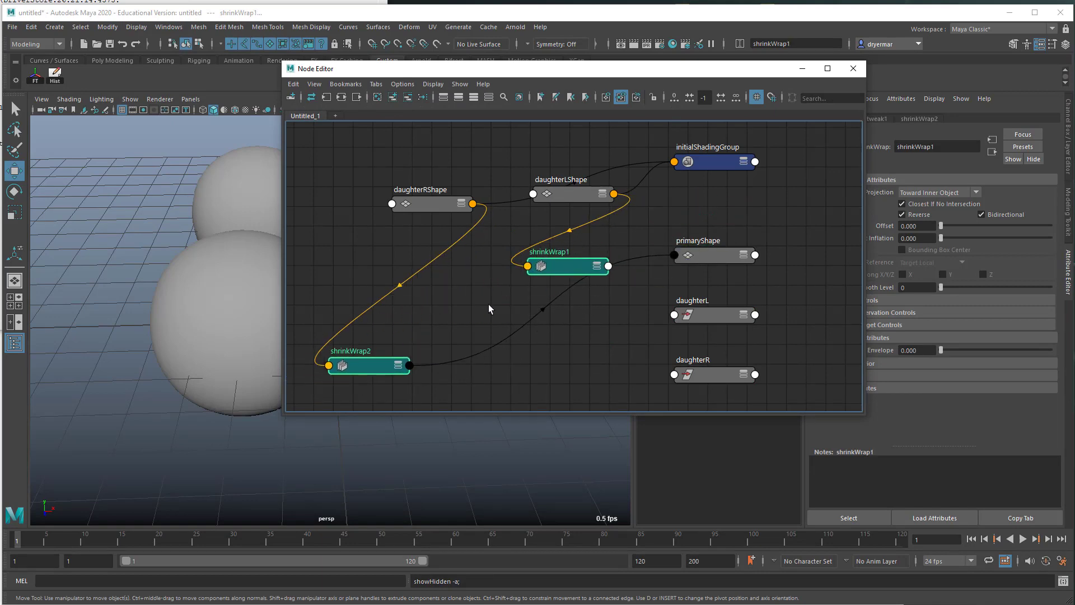
click(801, 70)
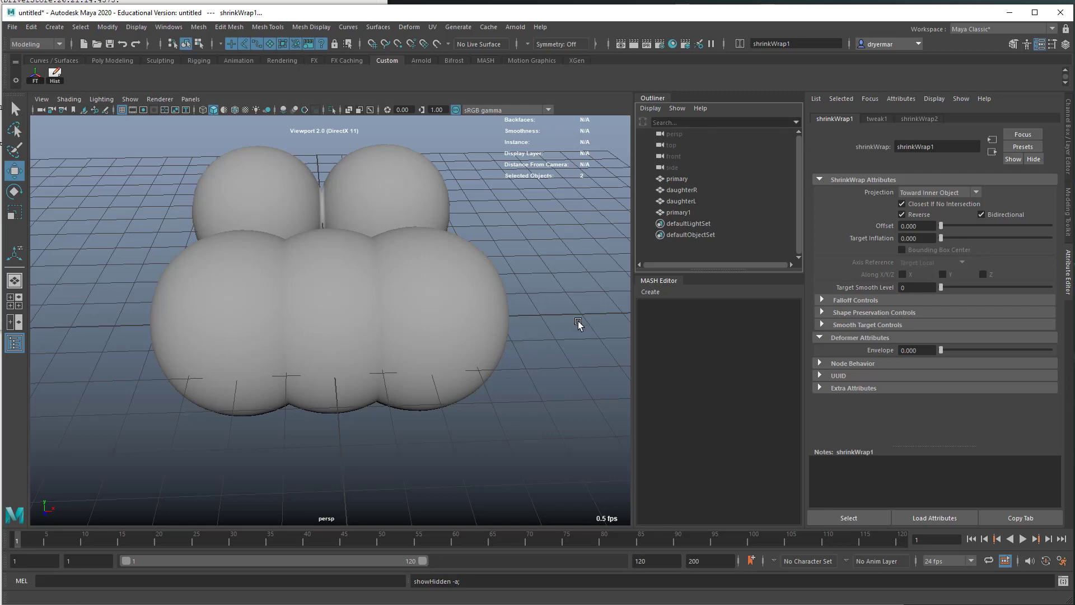
Hide the daughterR and daughterL spheres and select the duplicated two-lobed mesh primary1.
drag(687, 191, 688, 205)
key(ctrl+h)
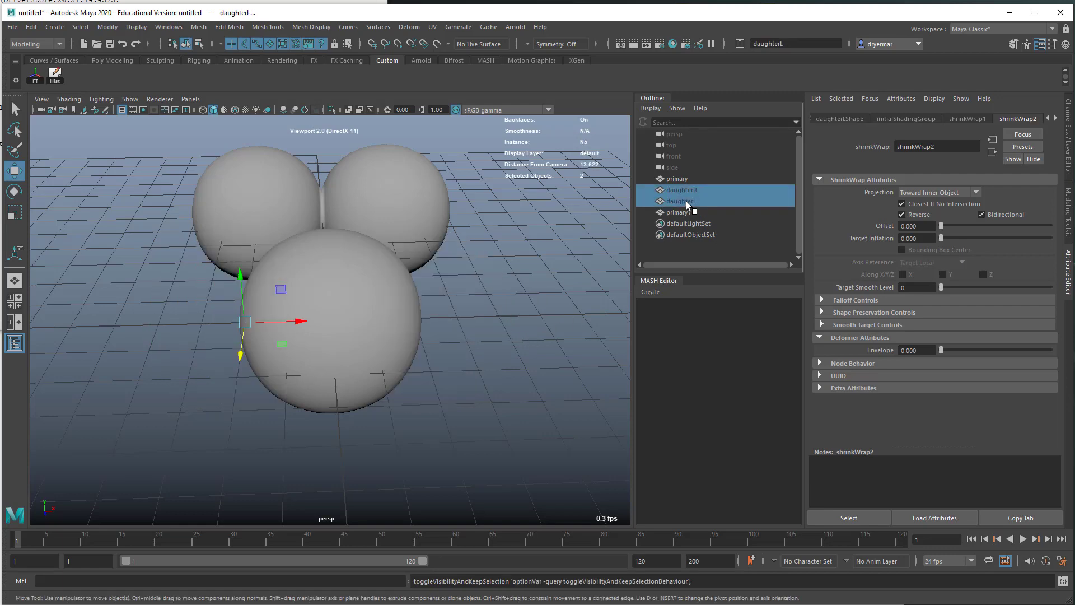
alt+drag(362, 308, 224, 203)
click(224, 203)
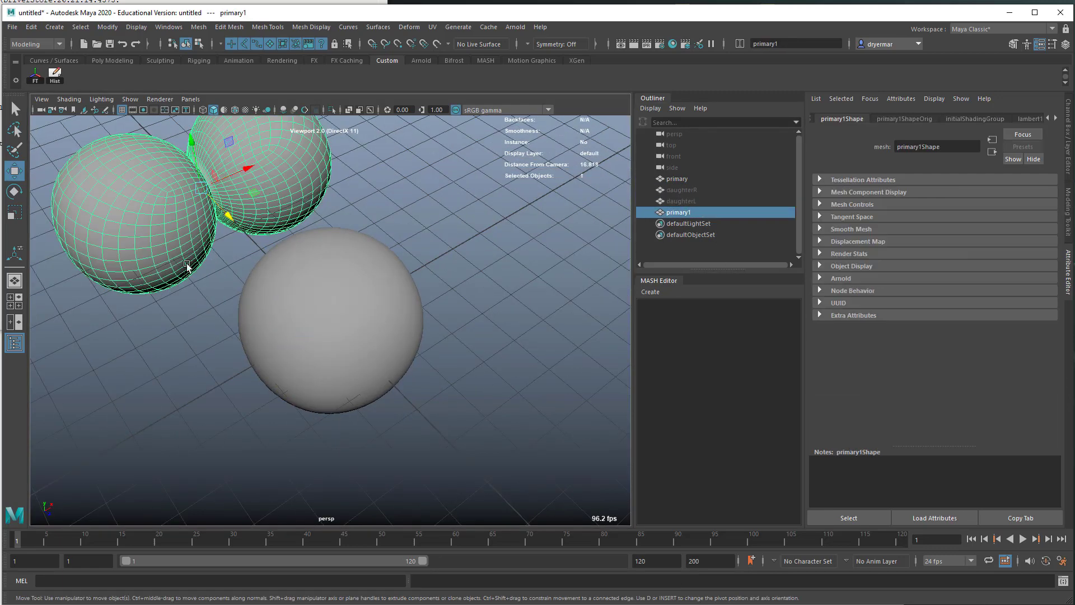
Create a blend shape deformer on the primary sphere using the Shape Editor.
click(306, 371)
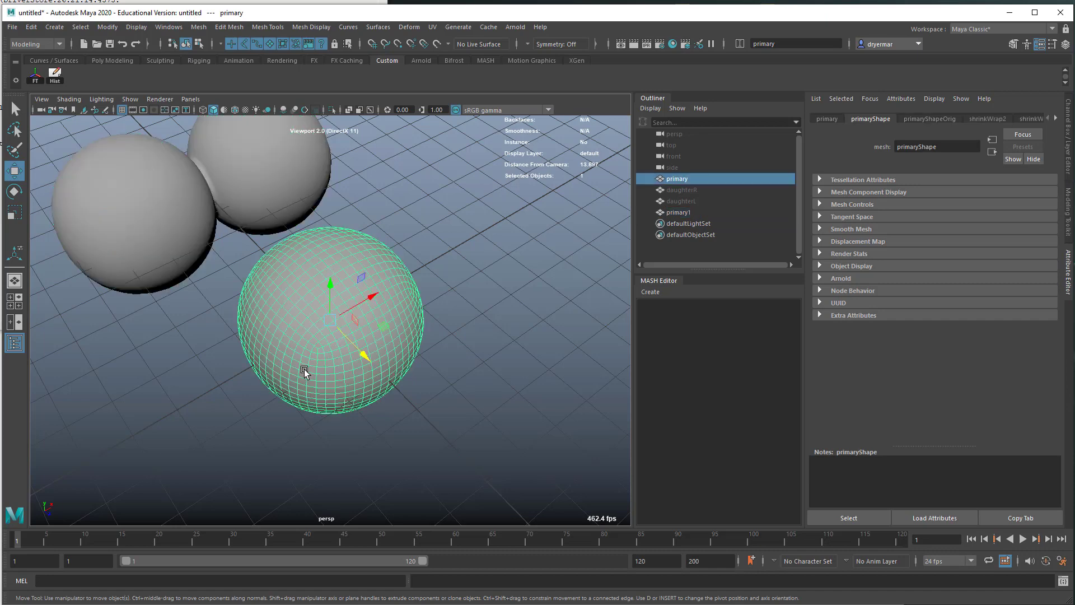
alt+drag(297, 386, 275, 347)
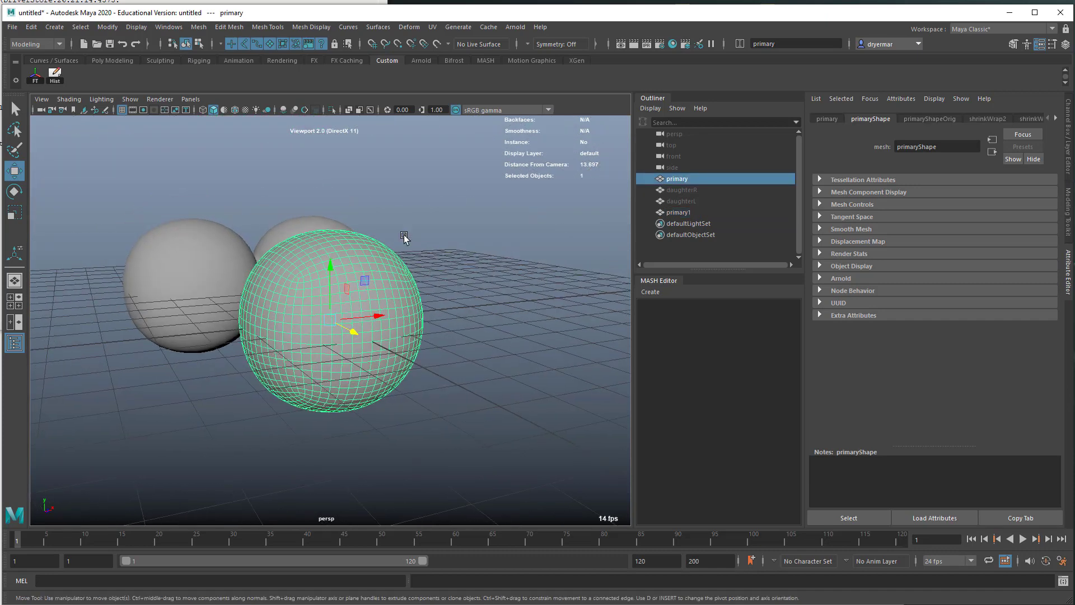
click(178, 31)
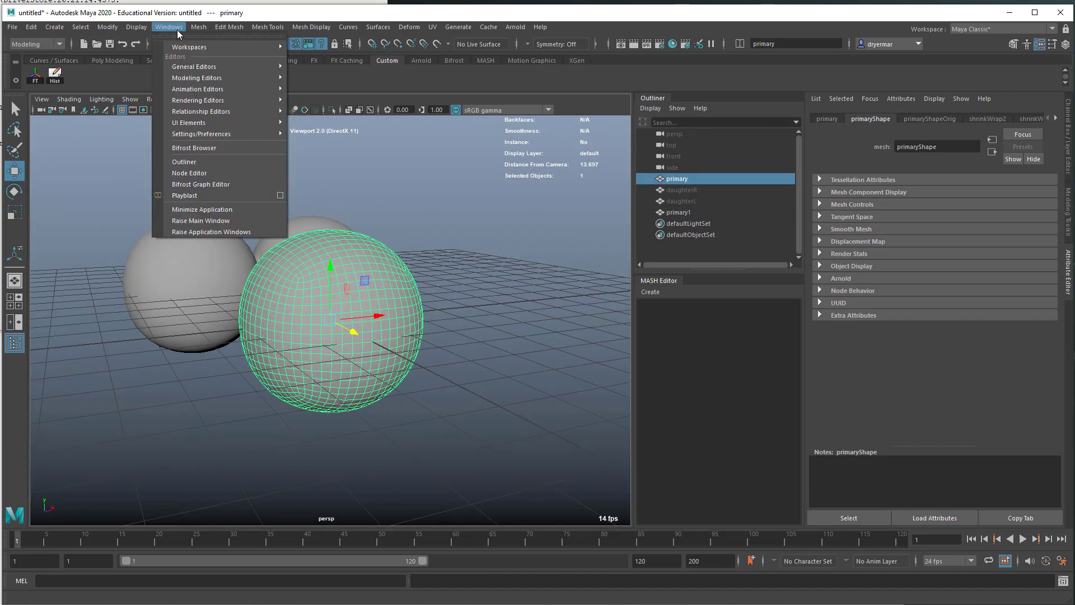
mouse_move(200, 90)
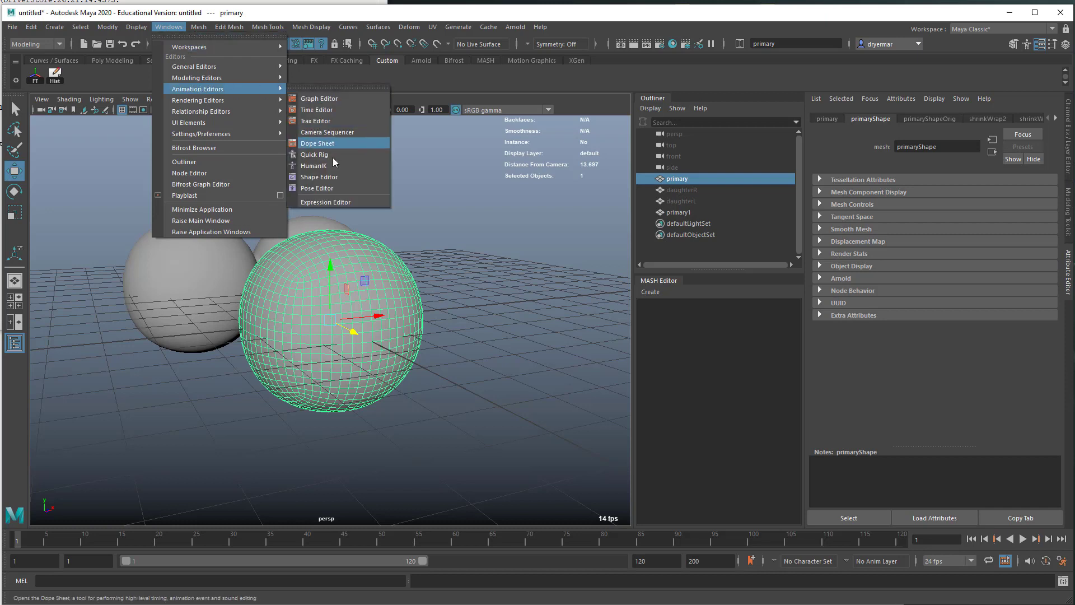
click(317, 177)
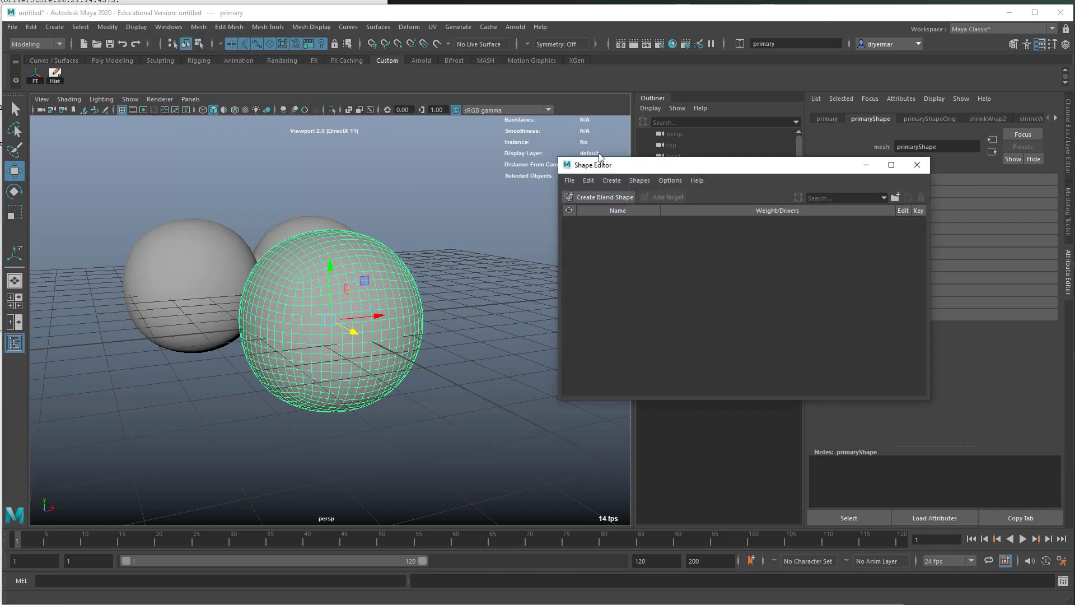
click(459, 164)
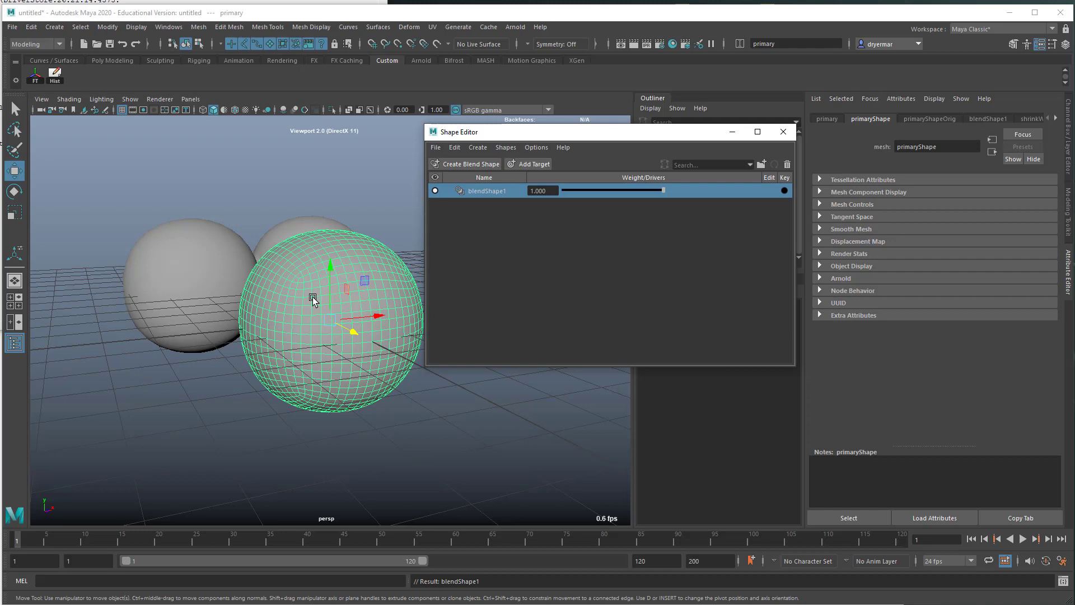
click(454, 335)
click(480, 193)
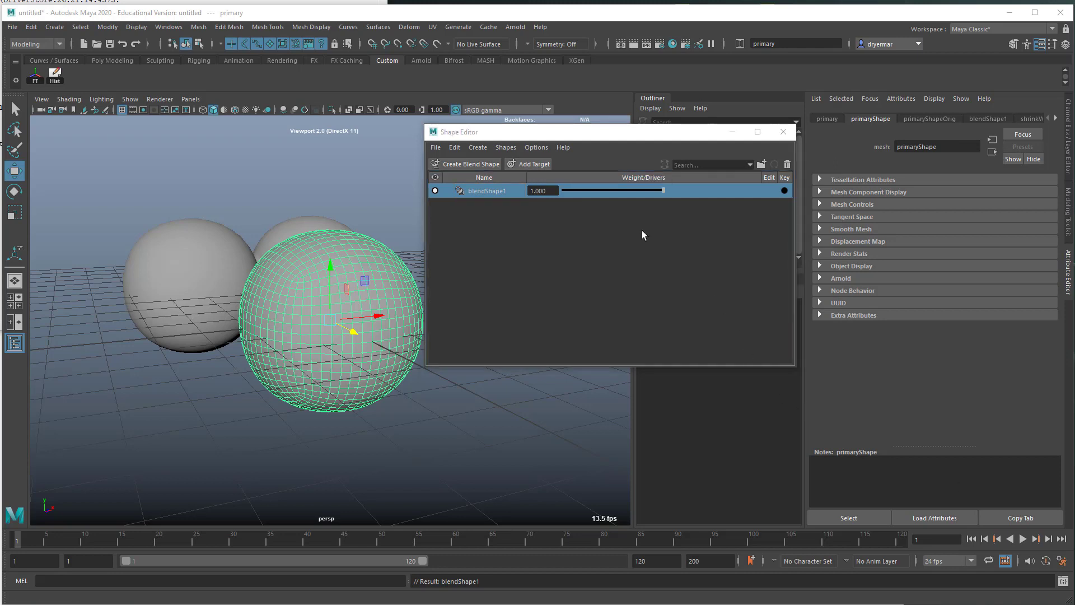
Add an editable target to blendShape1 and pull a patch of the primary sphere's vertices outward as a test deformation.
click(526, 163)
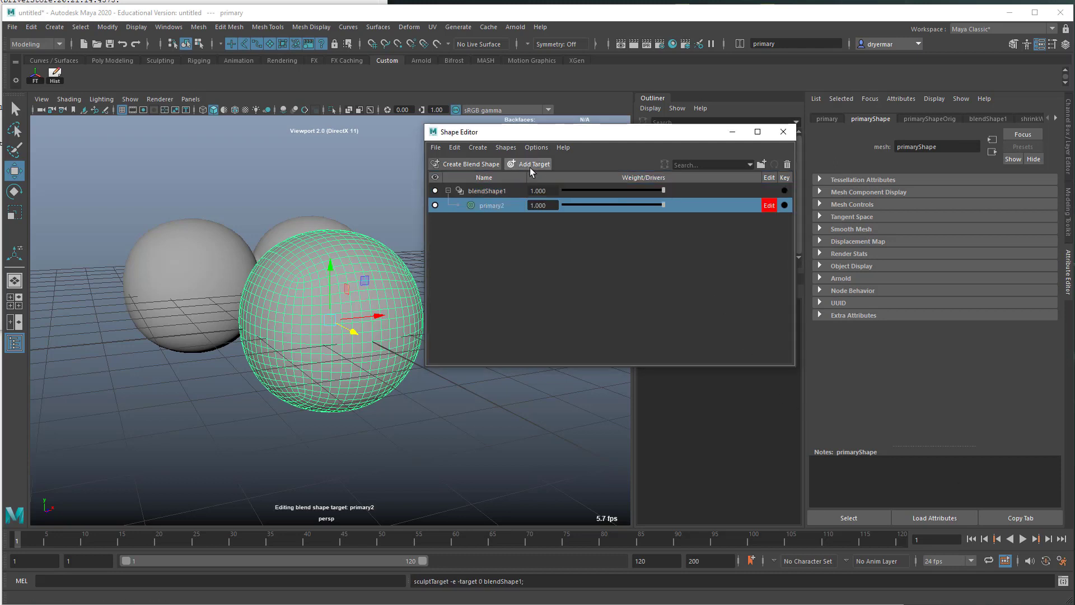
right_click(367, 301)
click(294, 301)
click(354, 296)
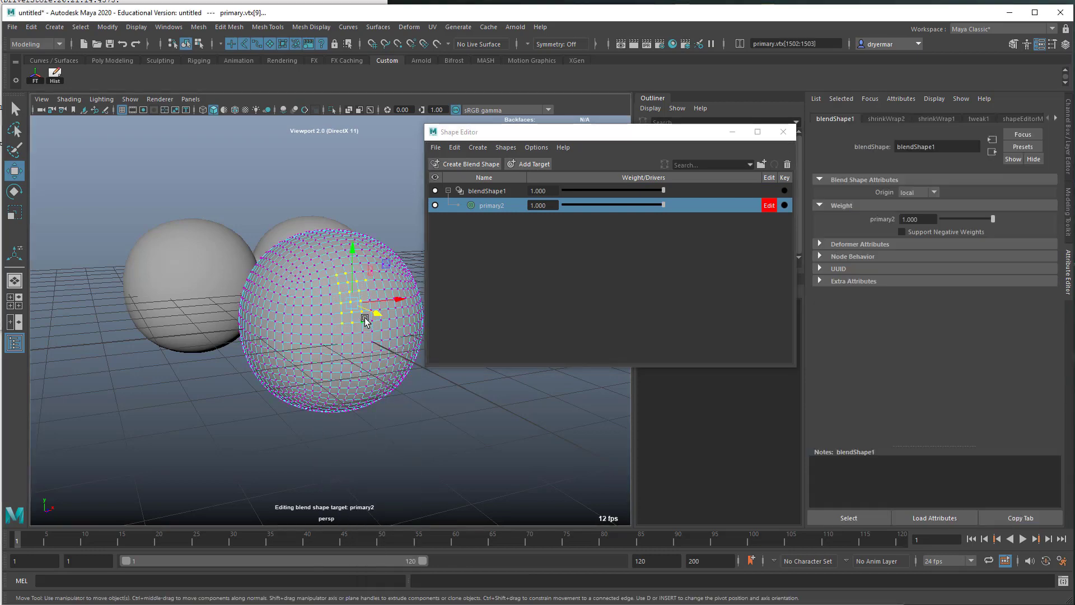
middle_drag(357, 302, 379, 307)
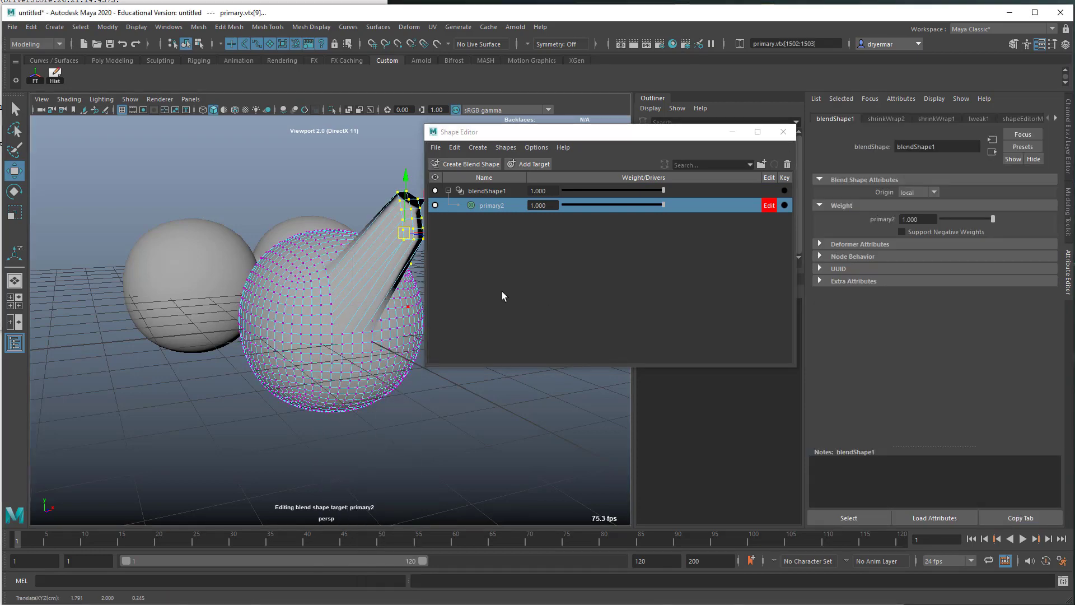
Lower the test target's weight to 0, delete that target and return the primary sphere to object selection.
drag(622, 209, 482, 203)
right_click(483, 204)
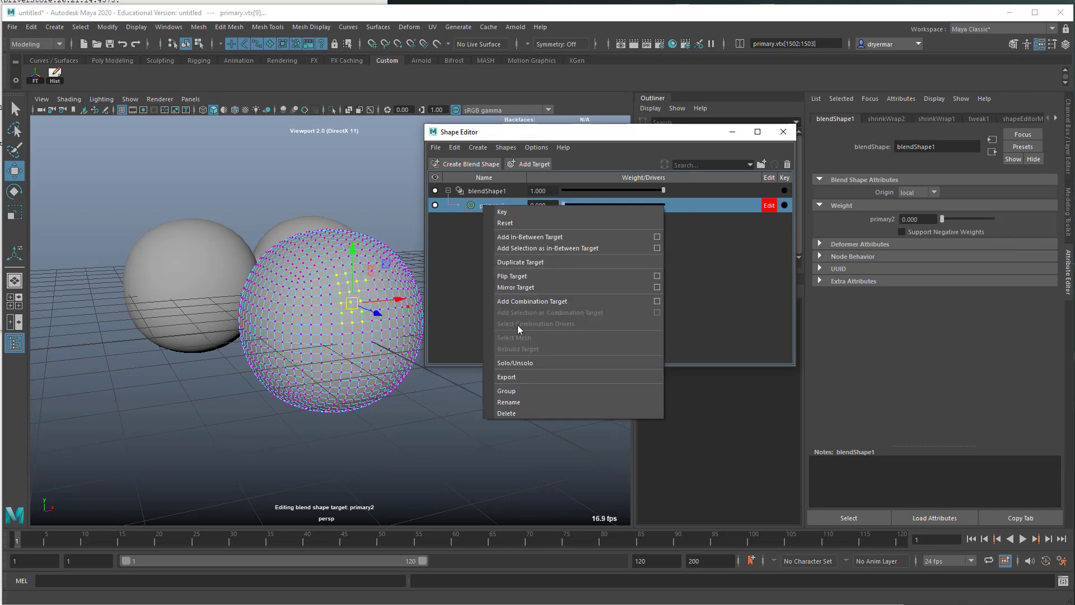
click(506, 413)
right_drag(381, 378, 438, 343)
Add the duplicated two-lobed mesh primary1 as a target of blendShape1 and try out its weight, ending at 0.
click(478, 191)
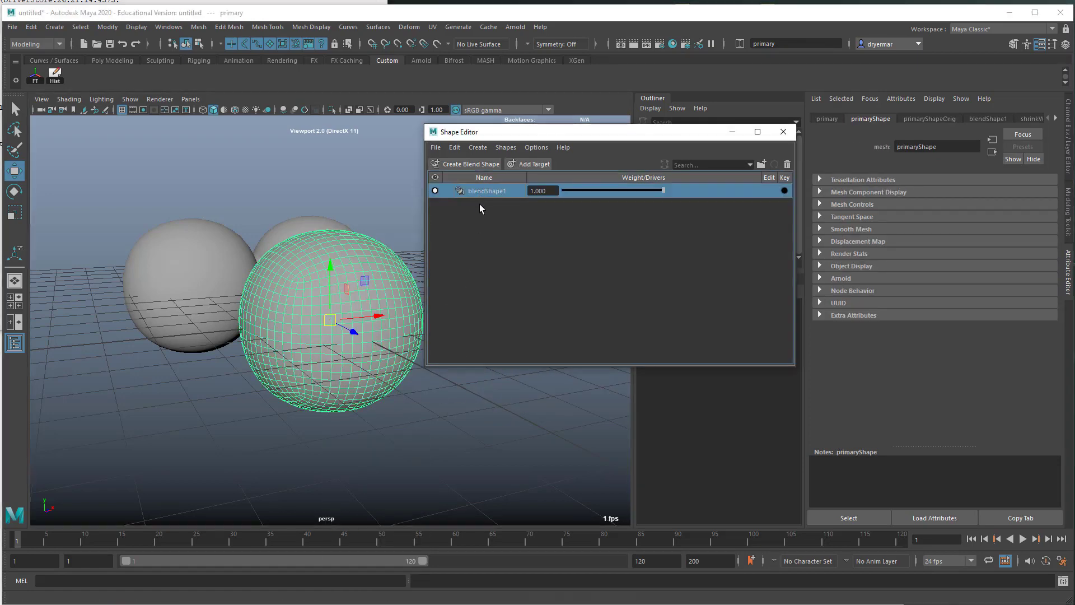
alt+drag(353, 274, 335, 301)
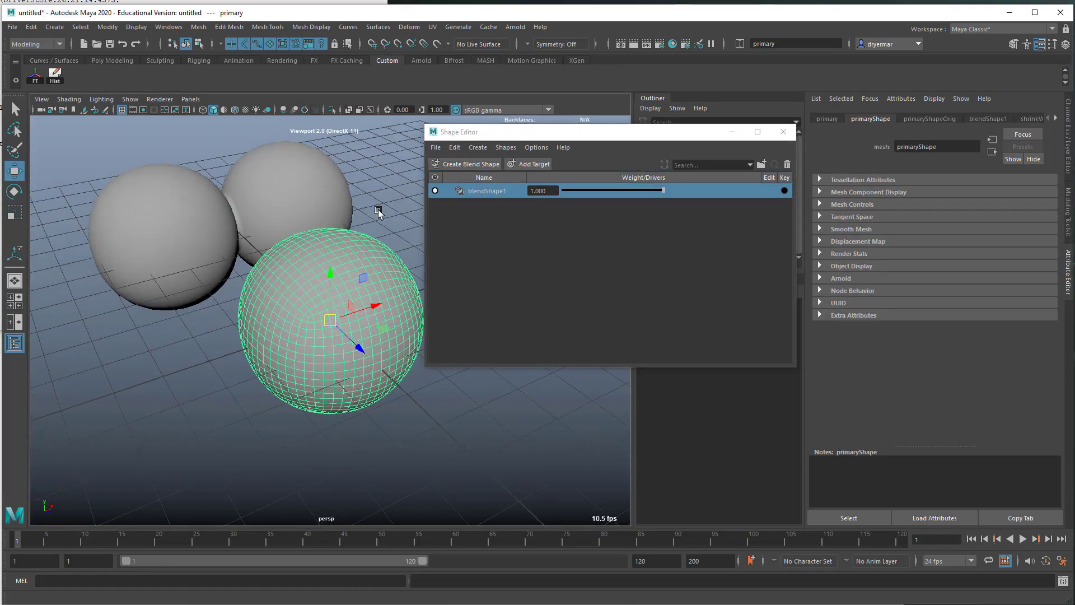
click(262, 236)
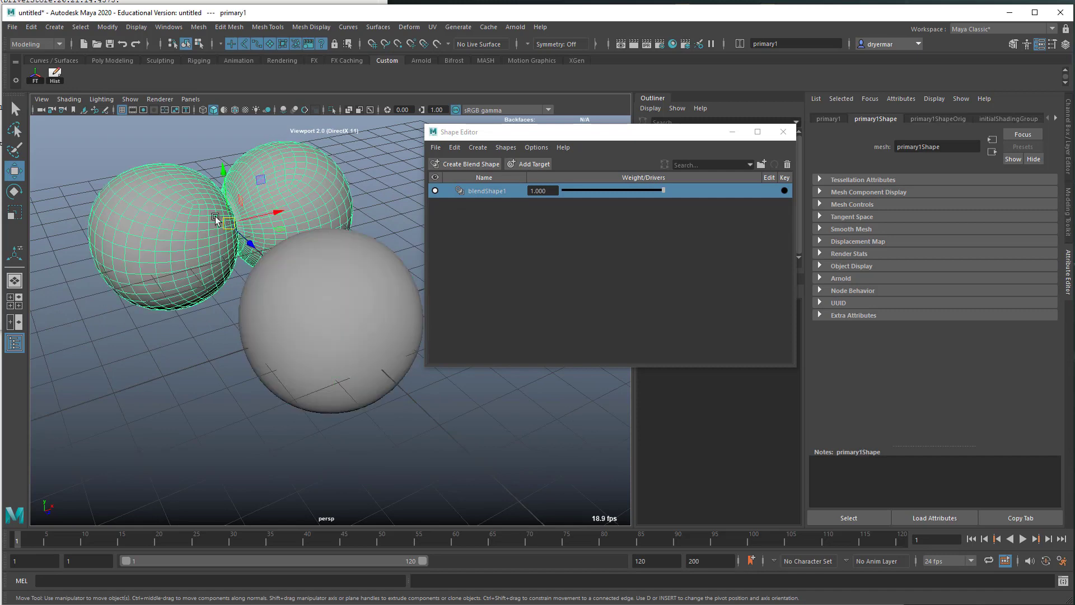
alt+drag(220, 200, 235, 224)
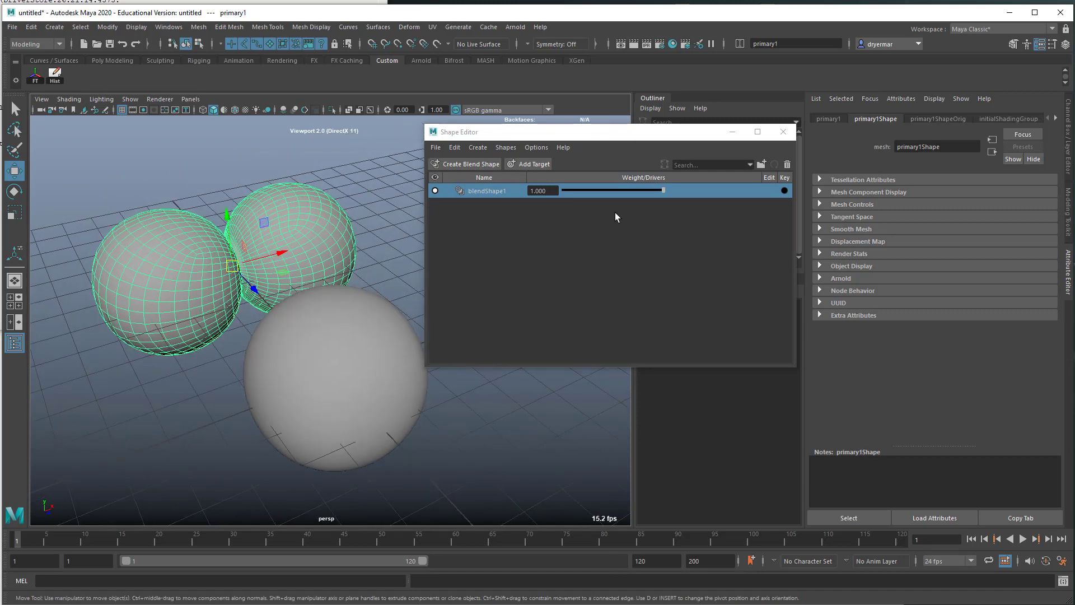
click(481, 148)
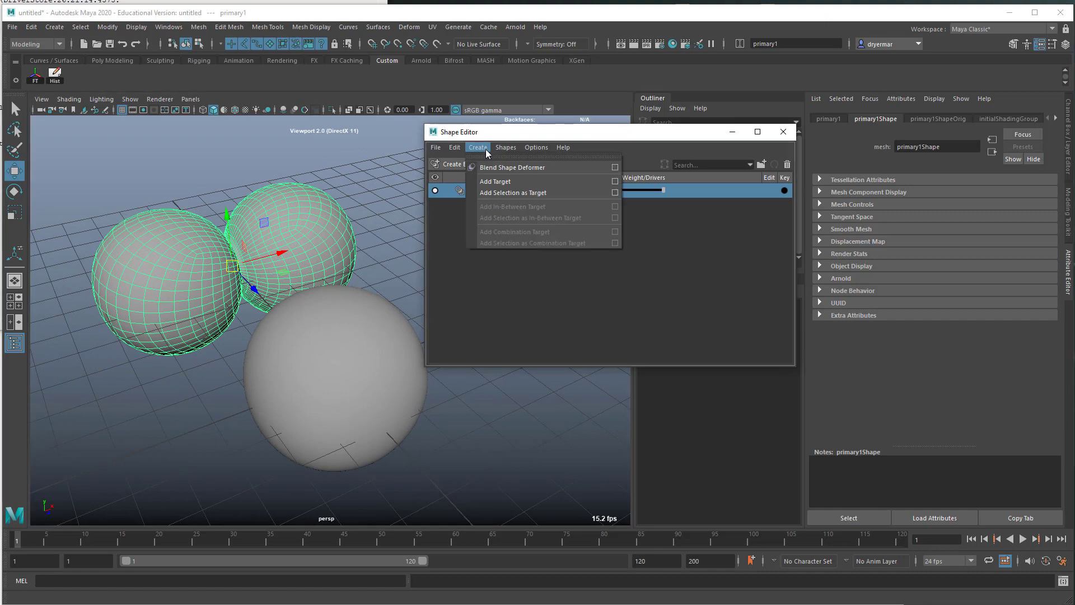
click(516, 192)
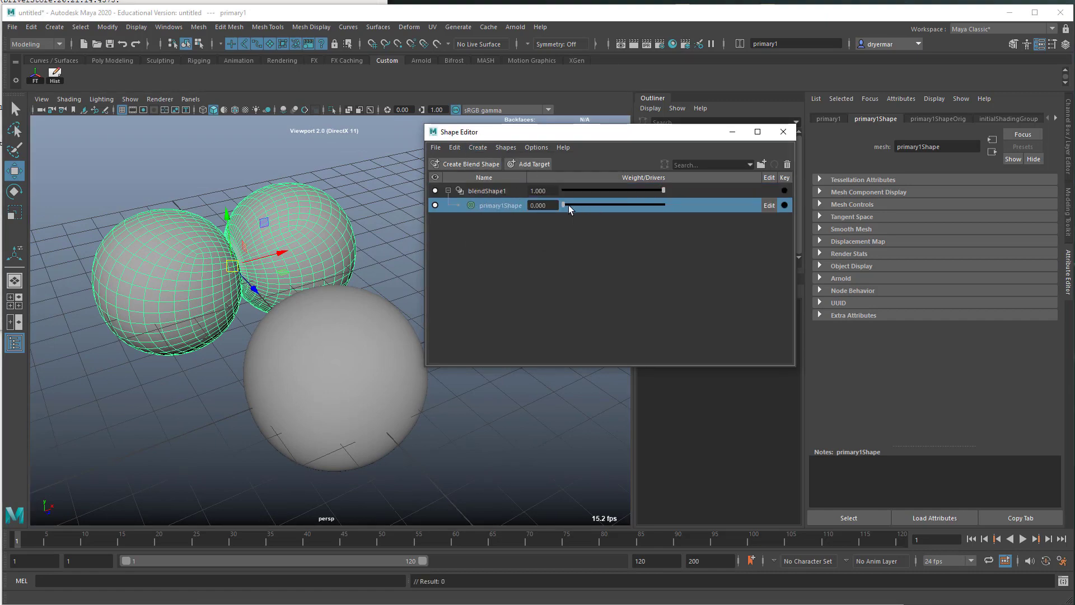
mouse_move(569, 205)
mouse_down()
mouse_move(656, 211)
mouse_move(555, 211)
mouse_move(664, 219)
mouse_move(555, 218)
mouse_up()
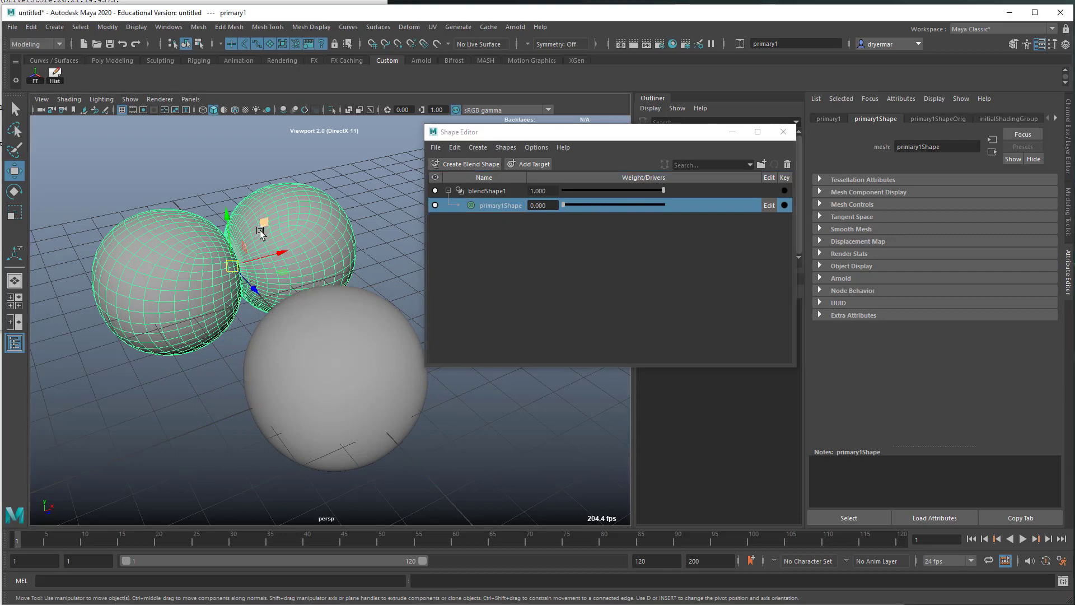
Hide the duplicated mesh primary1 and key the primary1Shape target's weight at 0 on frame 1.
key(h)
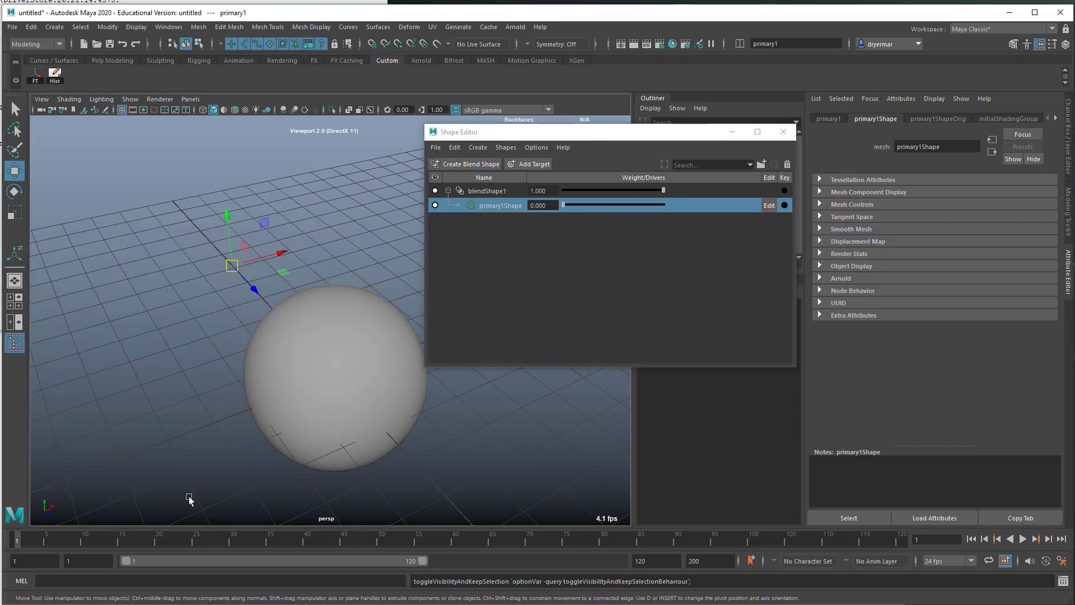
drag(581, 138, 696, 124)
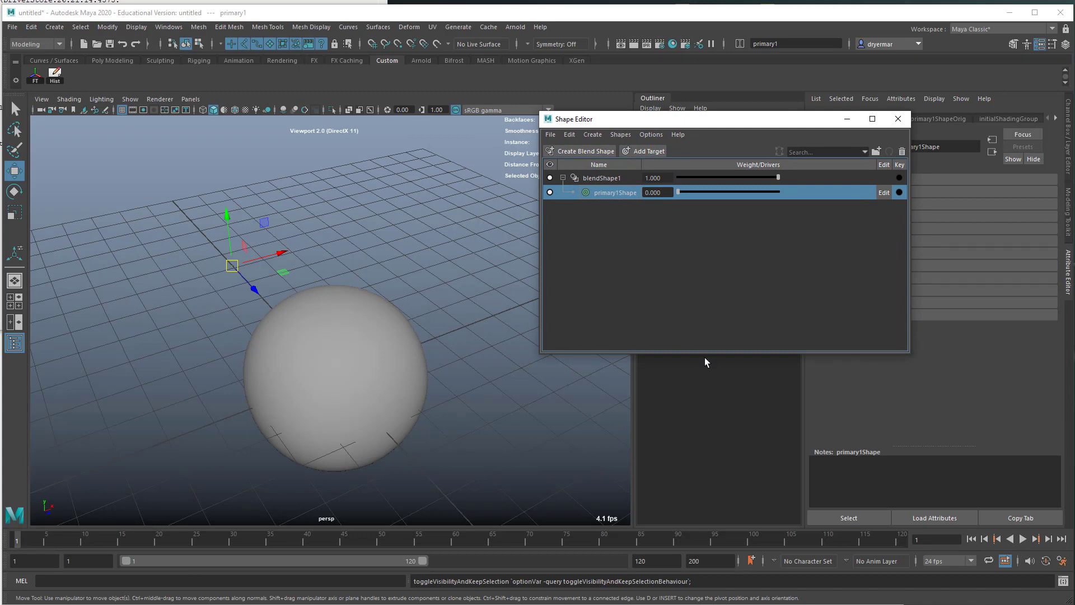
right_click(608, 194)
click(620, 200)
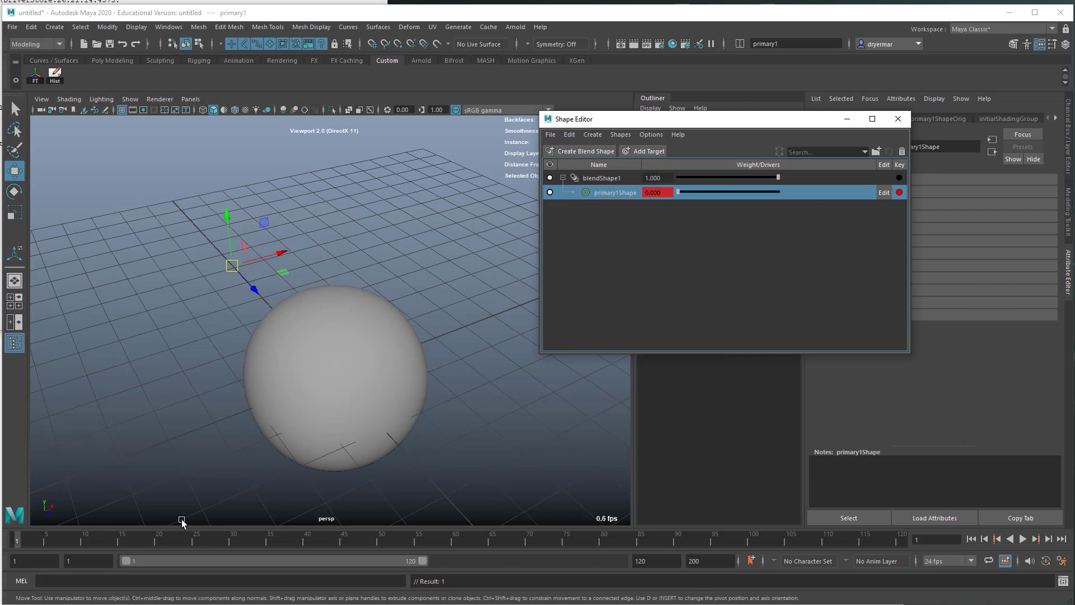
Set the primary1Shape target's weight to 1 at frame 30 and key it there.
drag(18, 539, 235, 556)
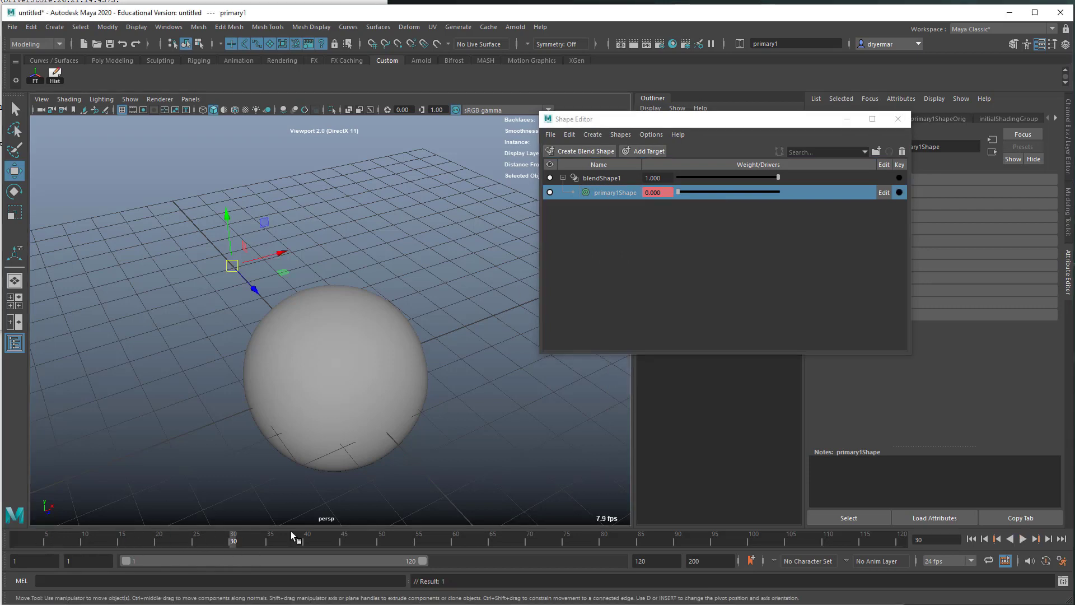
drag(678, 191, 782, 203)
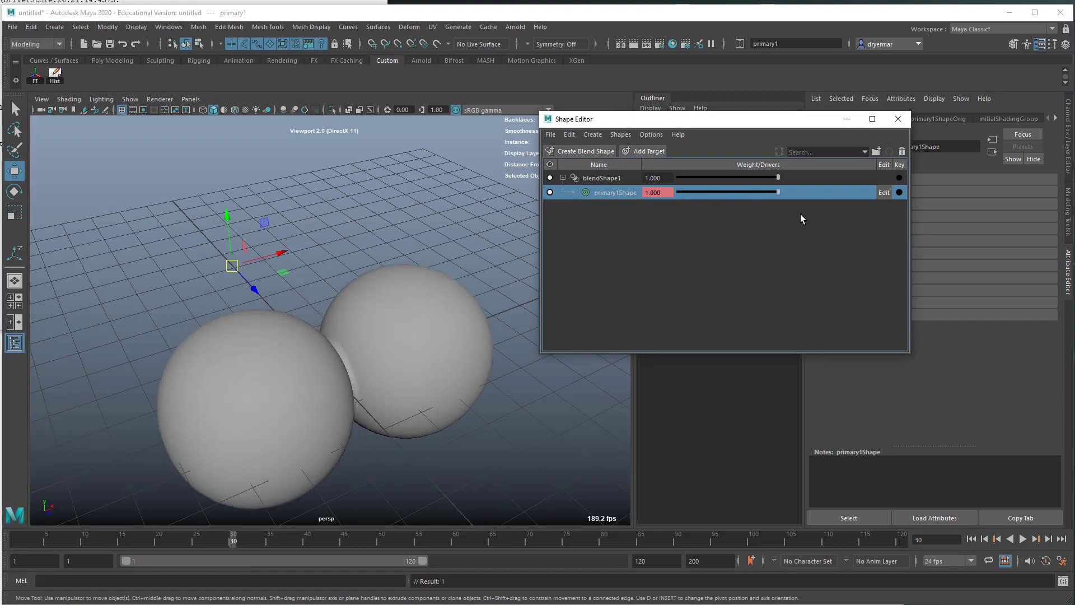
alt+drag(274, 302, 321, 301)
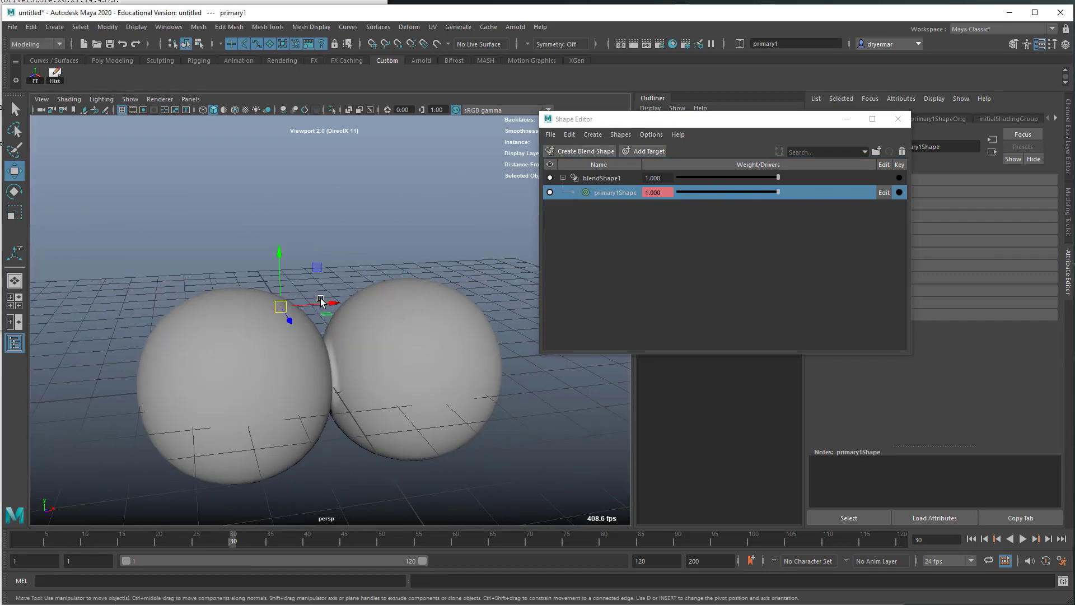
right_click(617, 196)
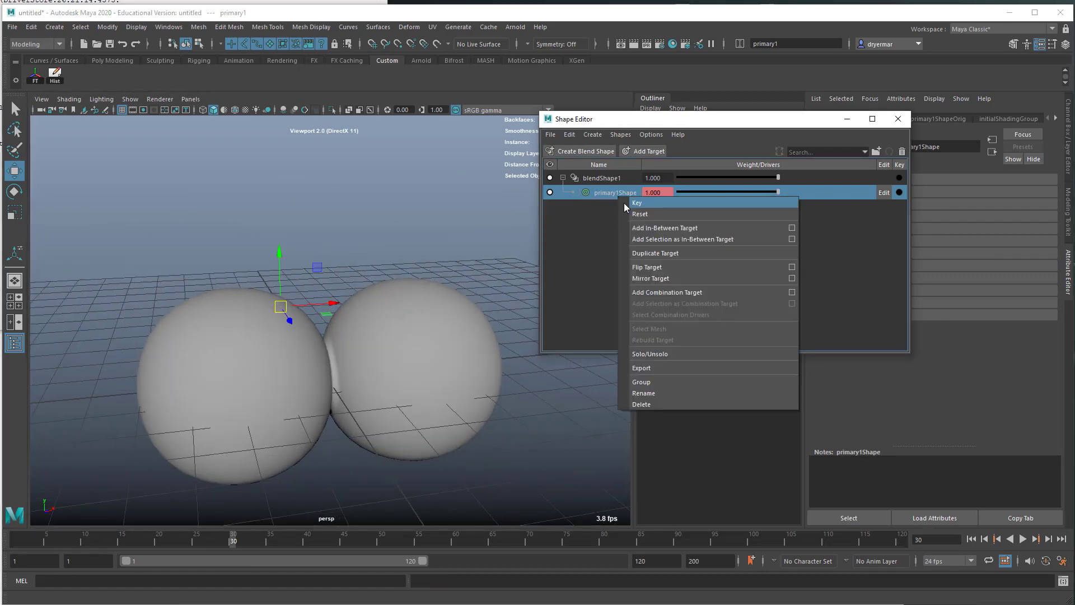
click(623, 204)
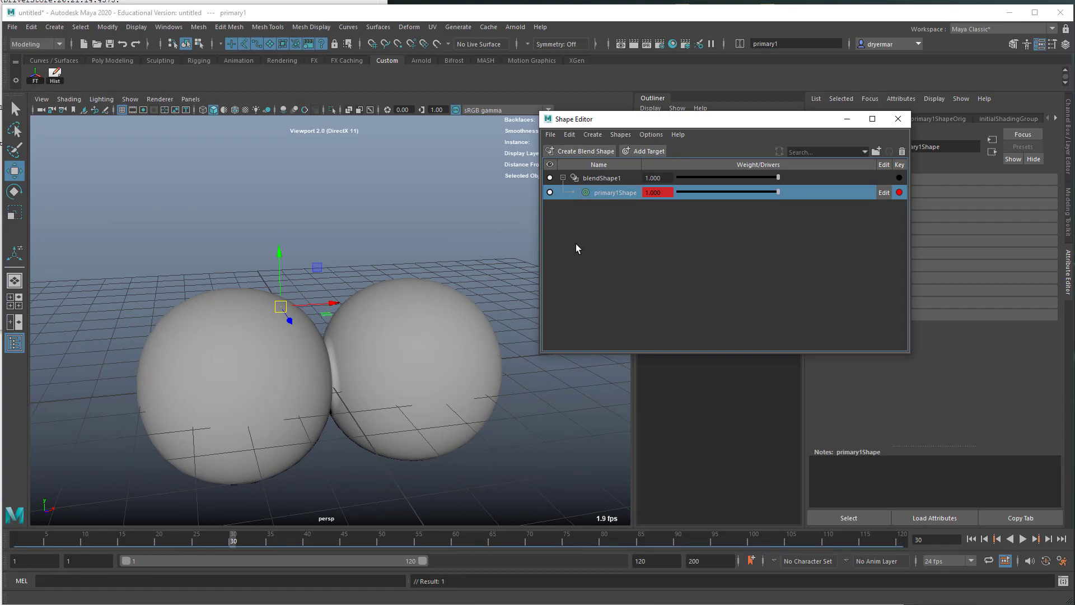
Select the primary mesh, close the Shape Editor and key the mesh's Visibility on at frame 30.
alt+drag(419, 275, 361, 284)
alt+right_drag(436, 296, 585, 302)
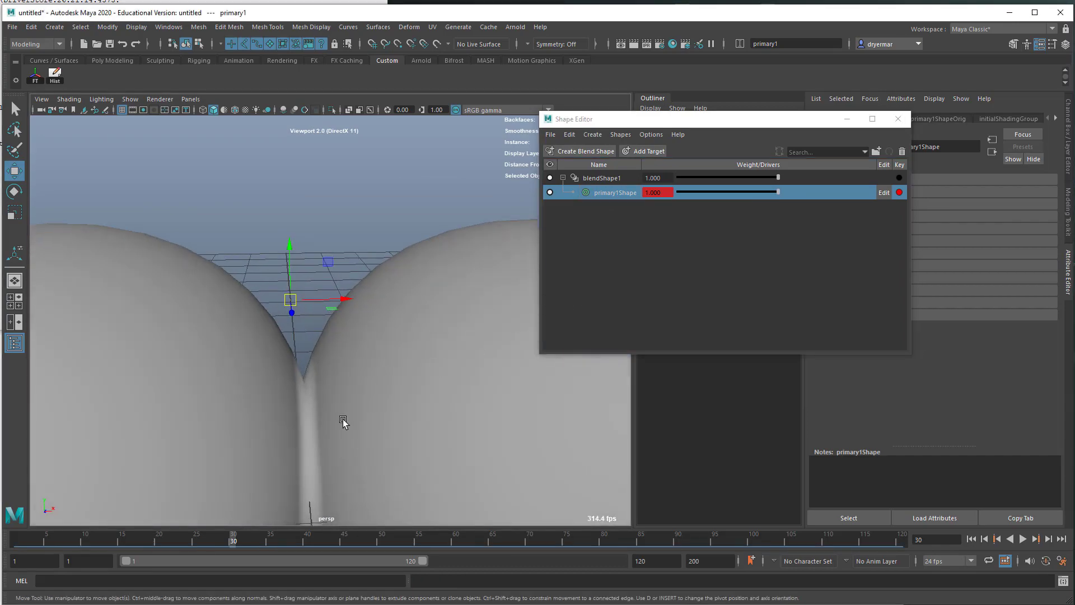
click(305, 413)
mouse_move(305, 413)
alt+mouse_down()
mouse_move(305, 425)
mouse_move(314, 415)
alt+mouse_up()
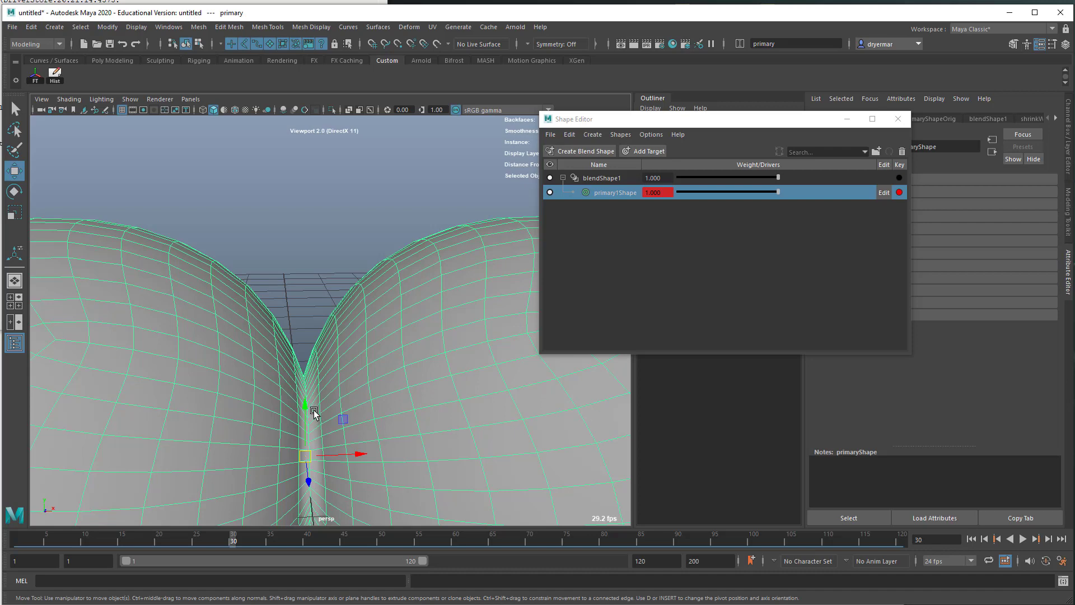
alt+right_drag(425, 409, 260, 381)
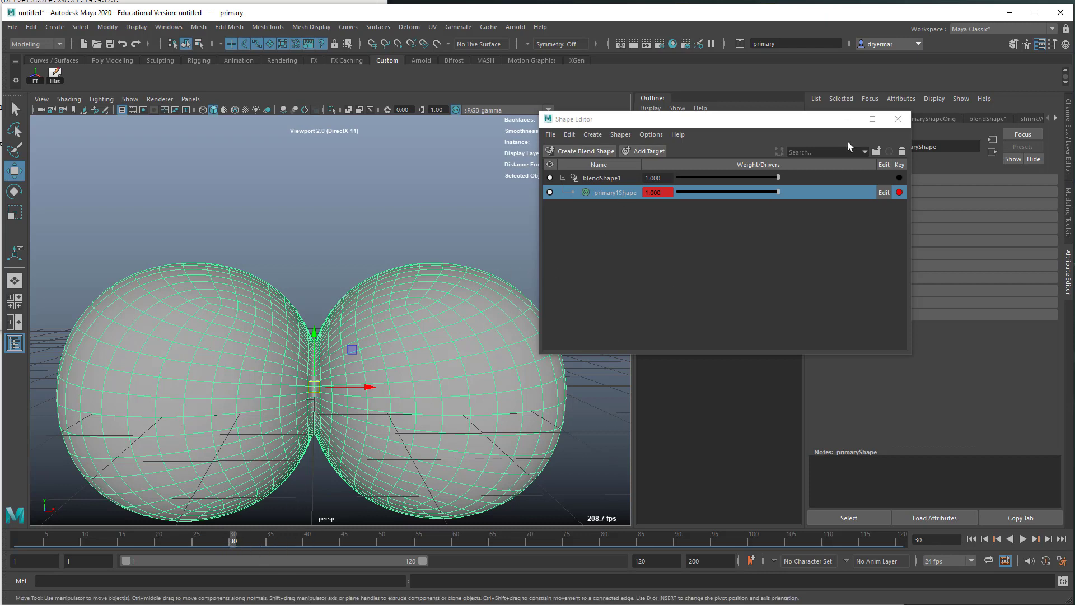
click(898, 119)
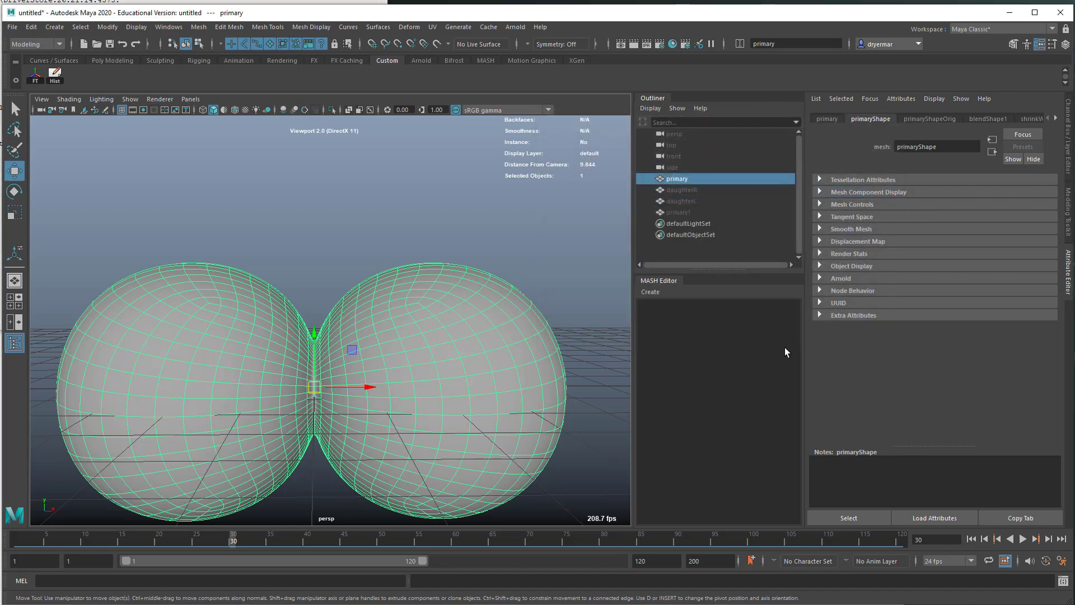
click(1070, 135)
click(1000, 211)
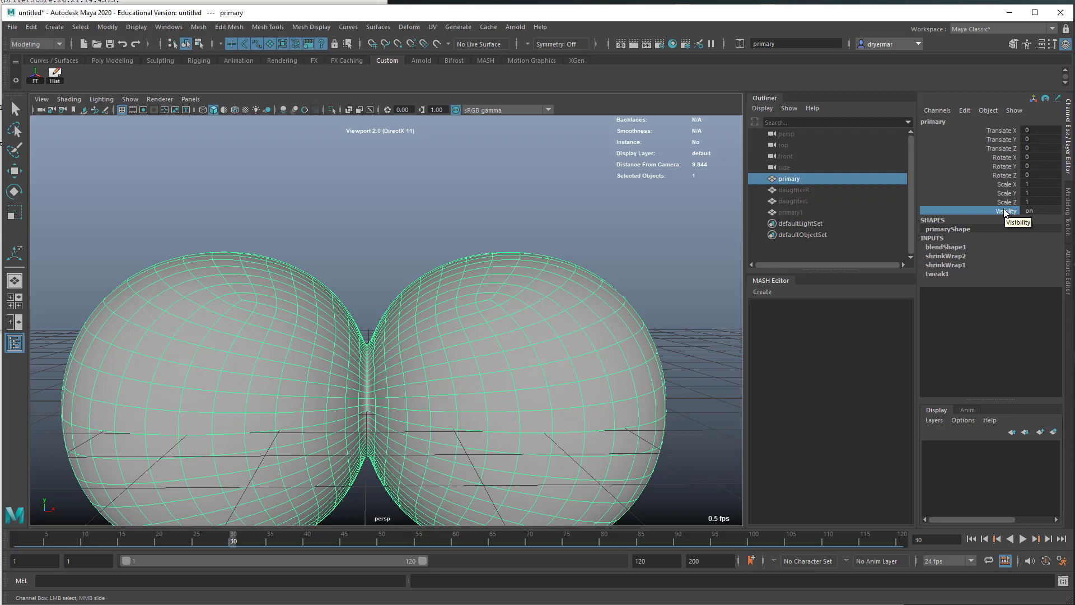
key(s)
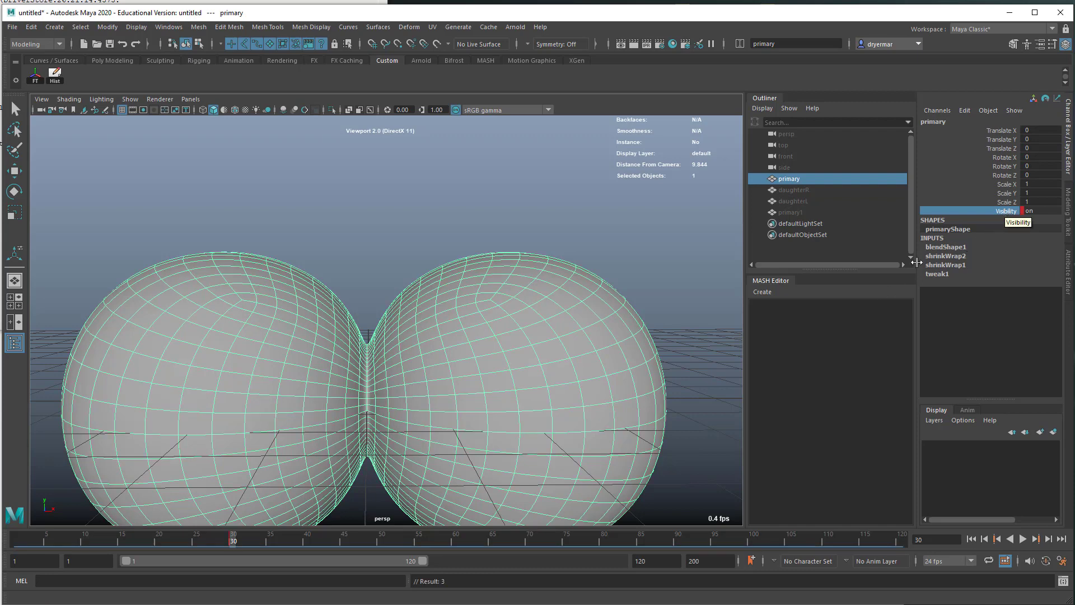
Set the primary mesh's Visibility to off at frame 31 and key it.
click(240, 540)
double_click(1034, 211)
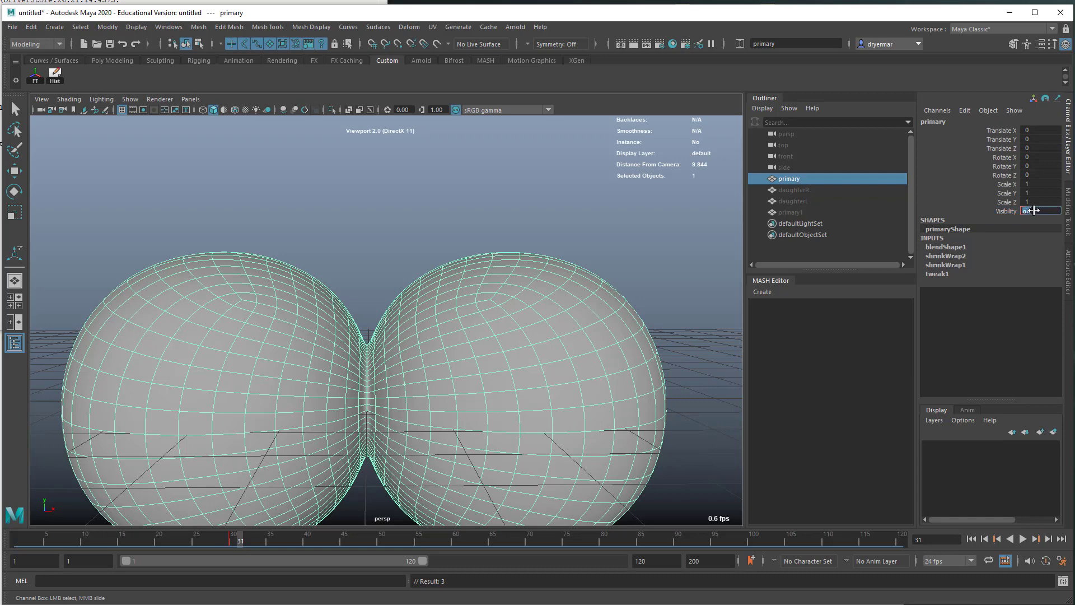
key(Return)
click(1008, 211)
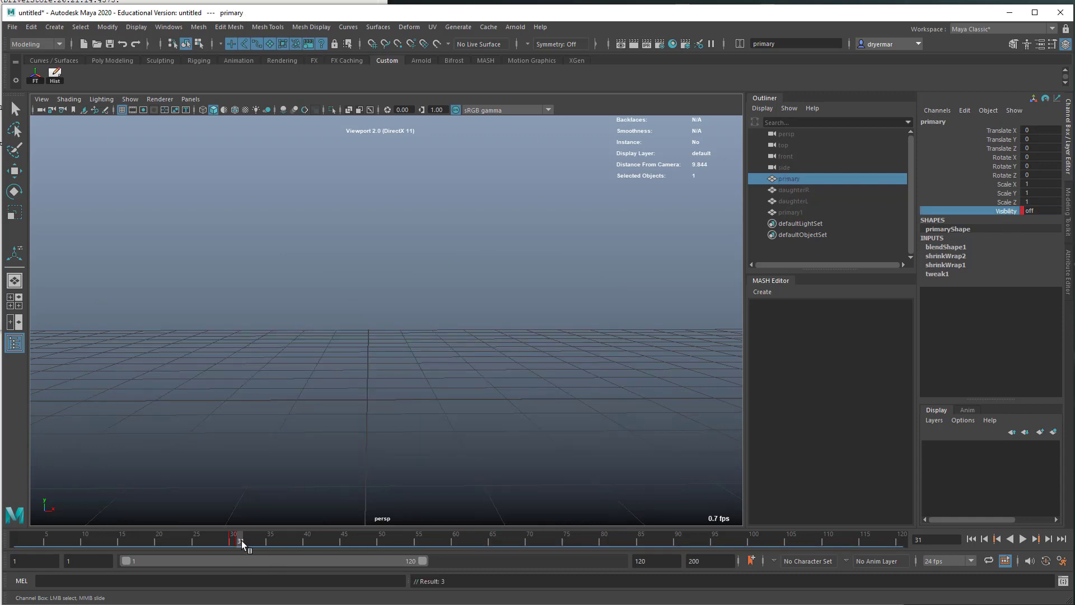
Return to frame 30 and key the Visibility of daughterR and daughterL as off.
mouse_move(241, 540)
mouse_down()
mouse_move(189, 549)
mouse_move(237, 555)
mouse_up()
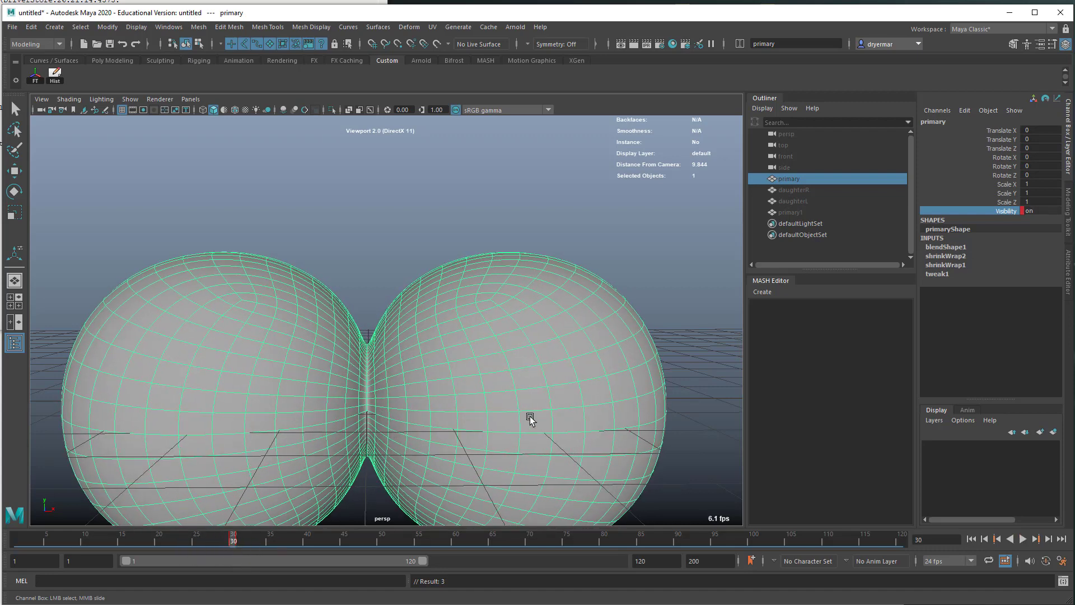
click(808, 190)
shift+click(807, 196)
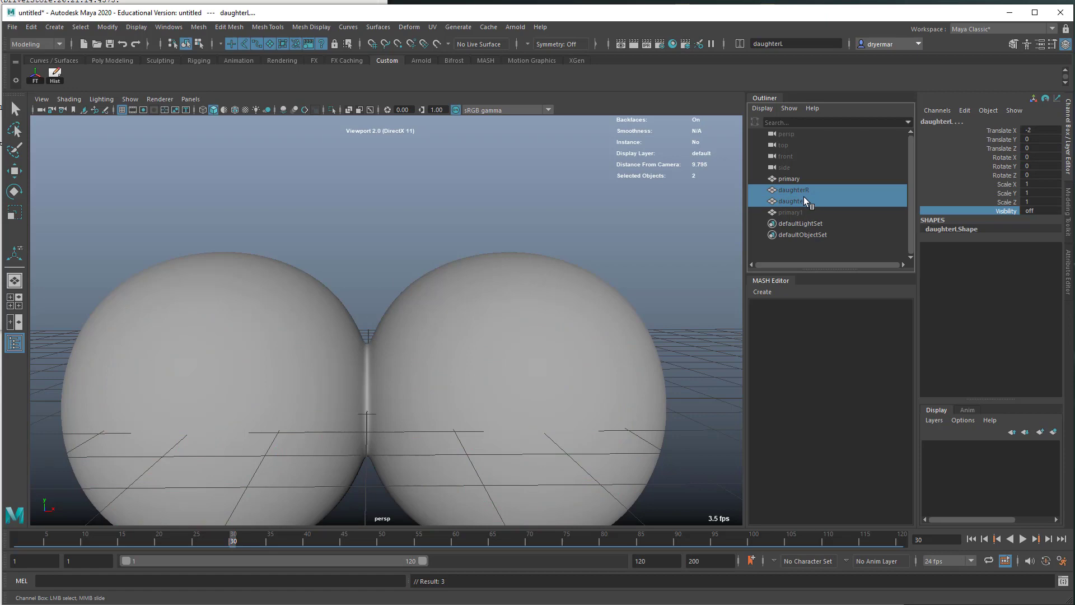
key(shift+h)
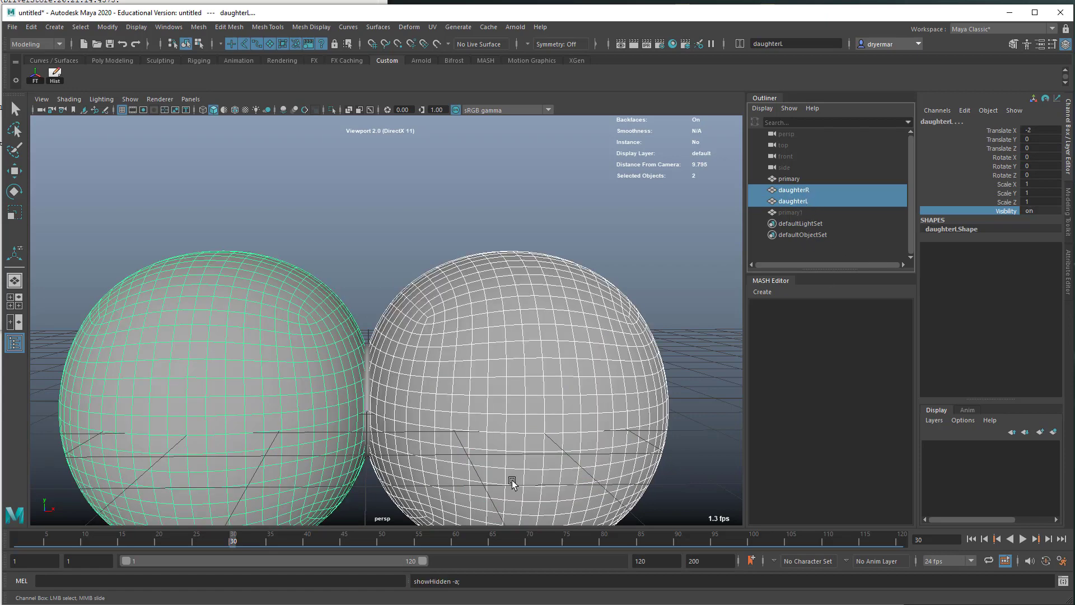
click(1047, 209)
text(off)
key(Return)
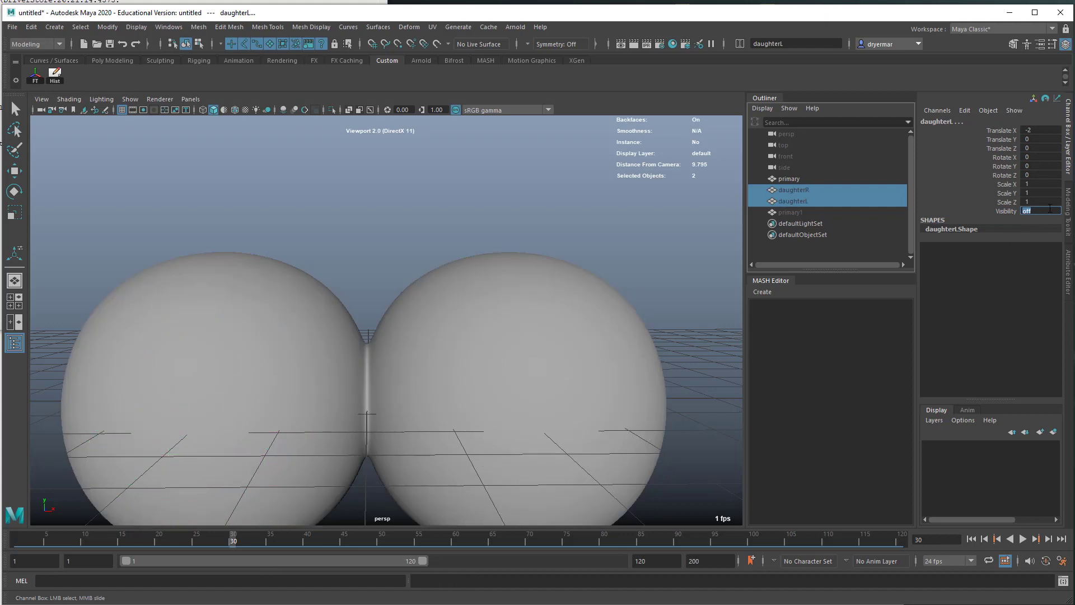
click(1012, 211)
key(s)
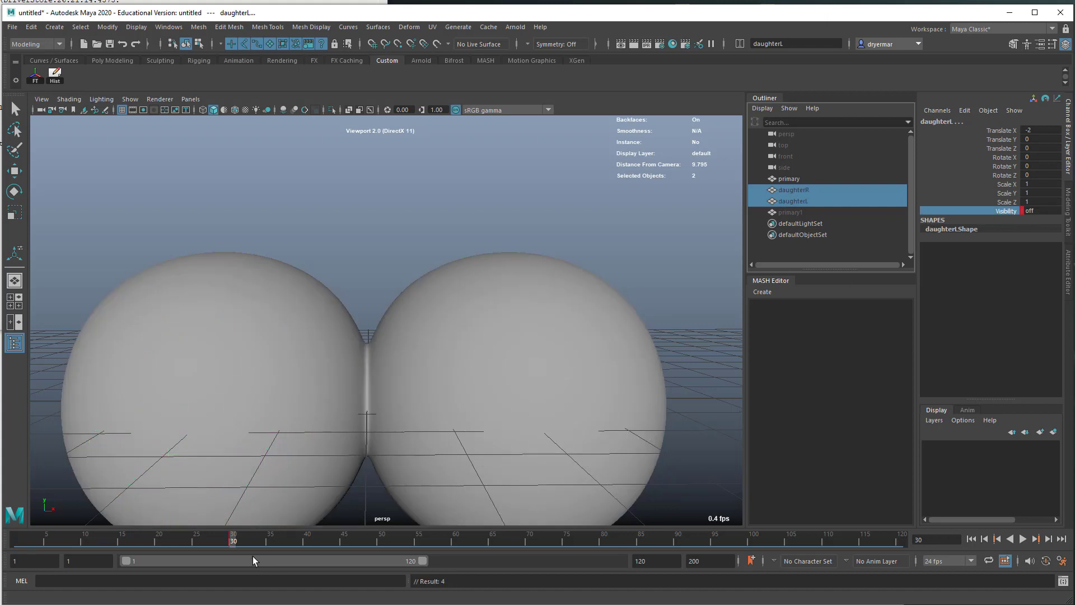
Turn the Visibility of daughterR and daughterL on at frame 31, key it and clear the selection.
click(239, 541)
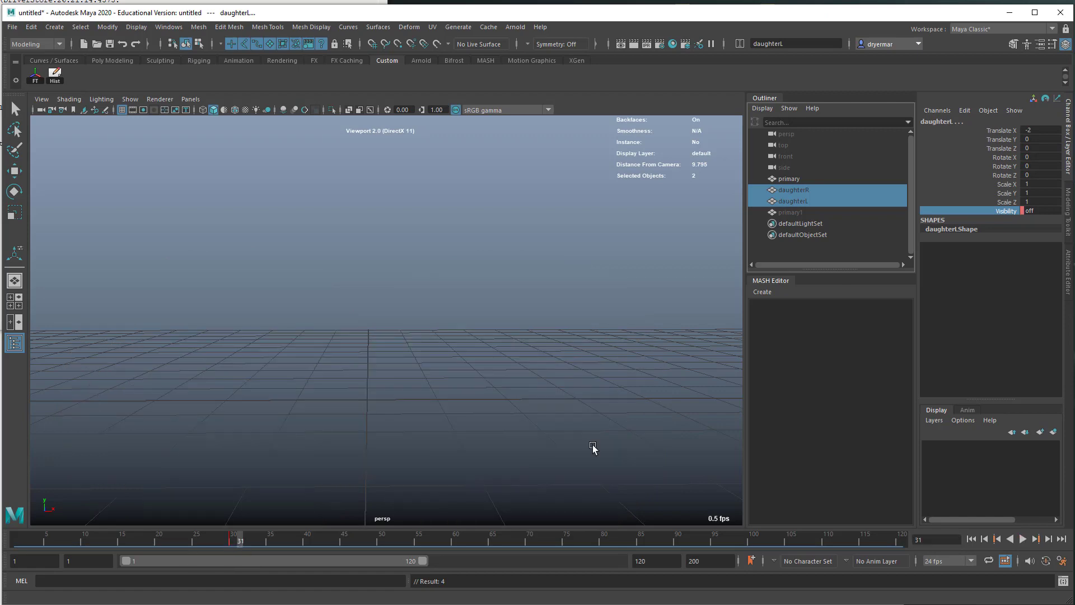
click(1053, 211)
text(1)
key(Return)
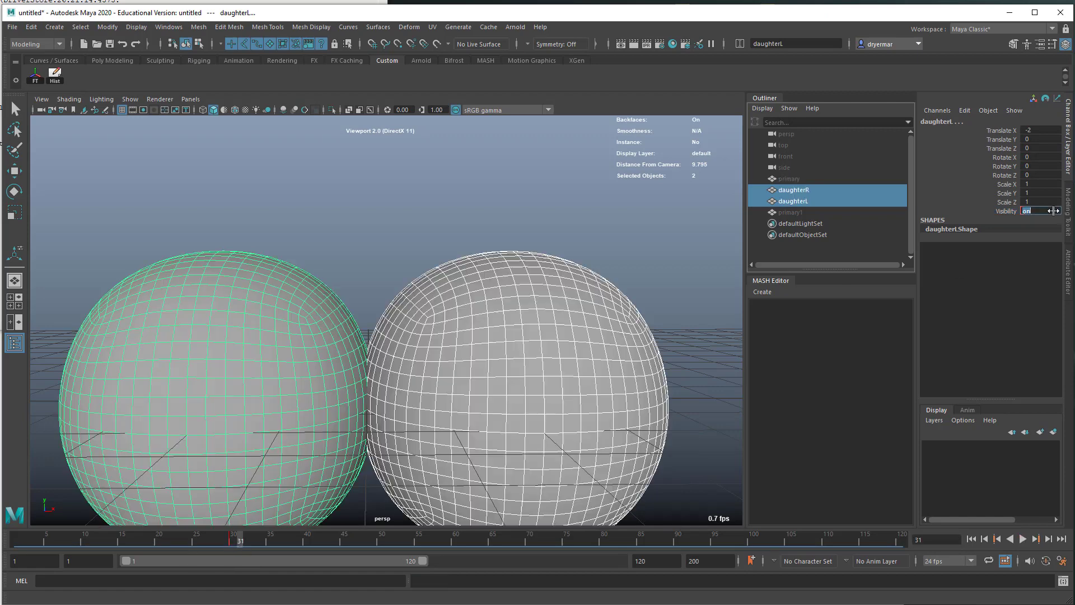
click(1002, 211)
right_click(1003, 211)
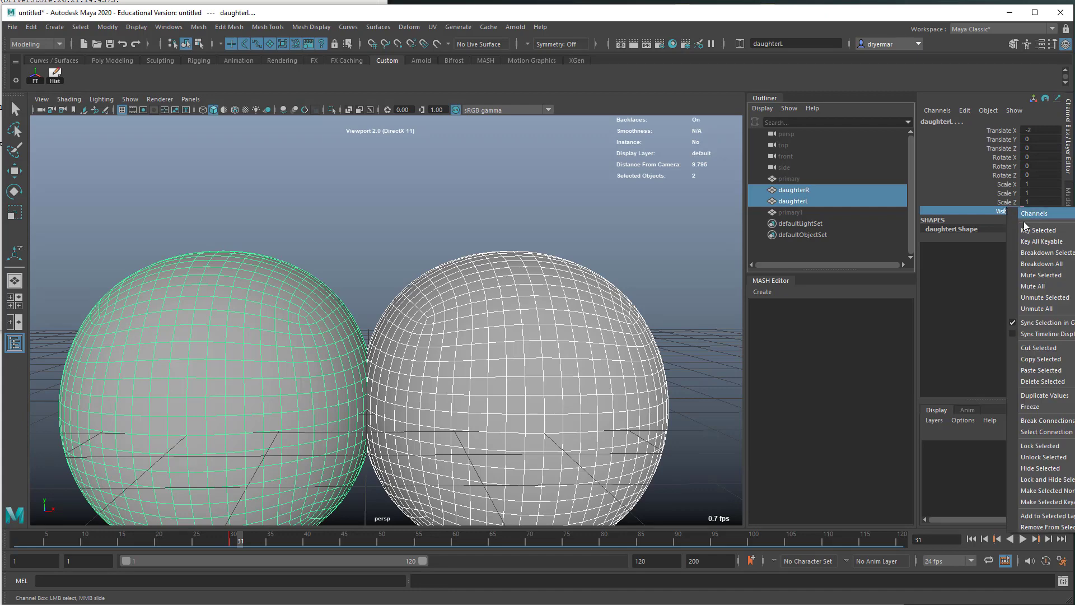
click(1034, 228)
click(667, 247)
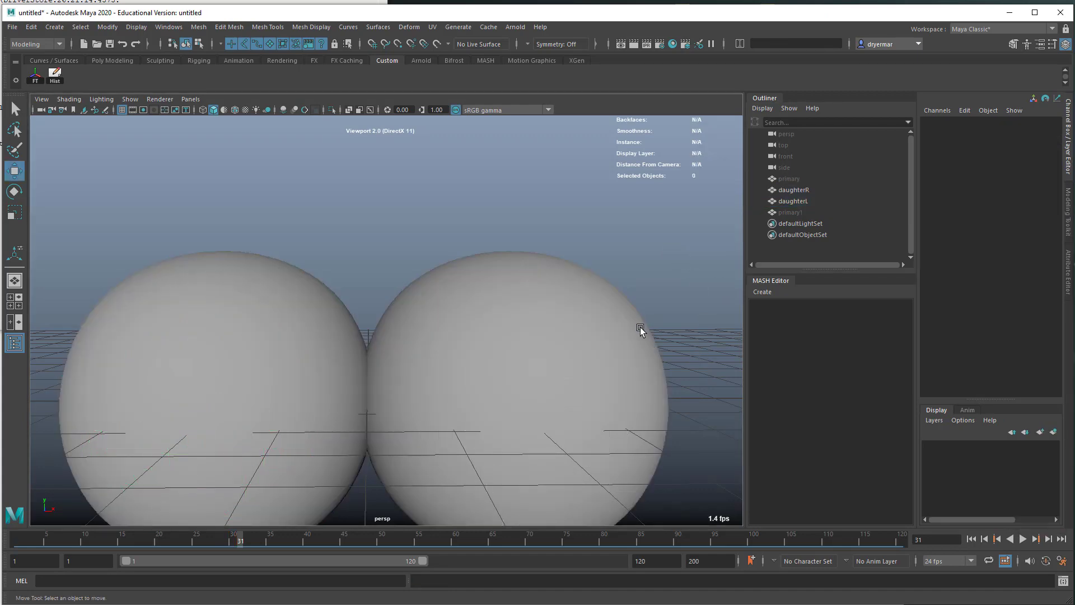
Play the animation from frame 1 twice to check the swap to the daughter spheres, ending at frame 1.
alt+right_drag(633, 326, 491, 318)
click(972, 539)
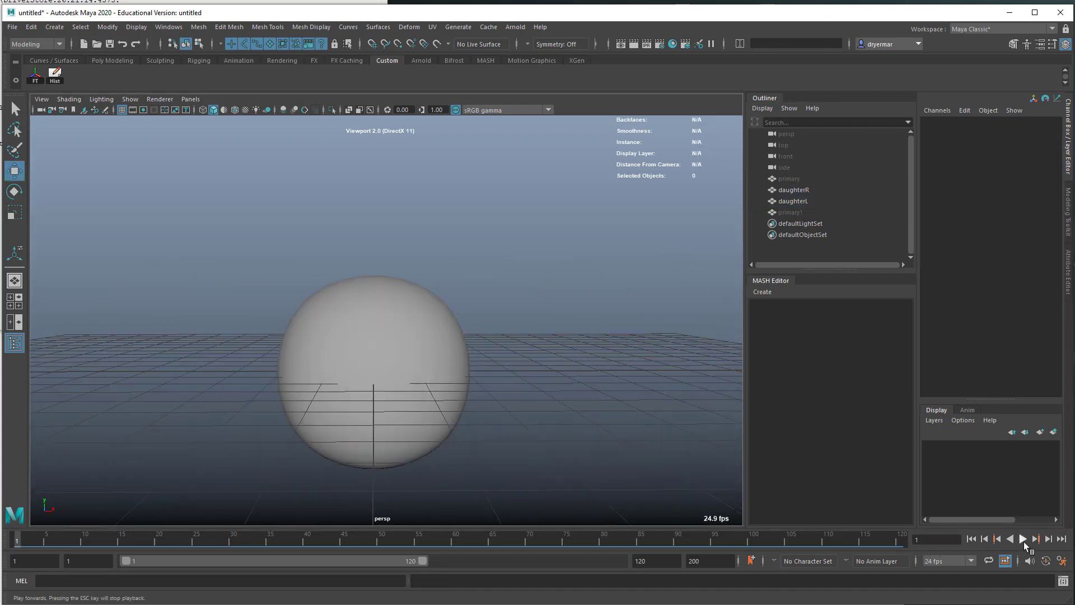
click(1023, 538)
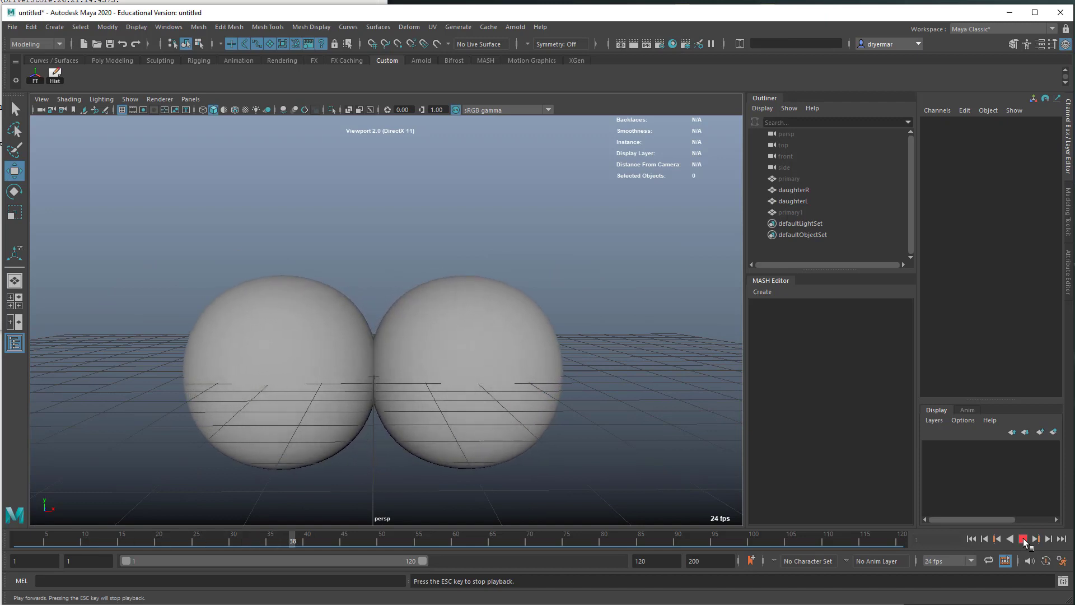
click(1024, 539)
click(971, 539)
click(1023, 539)
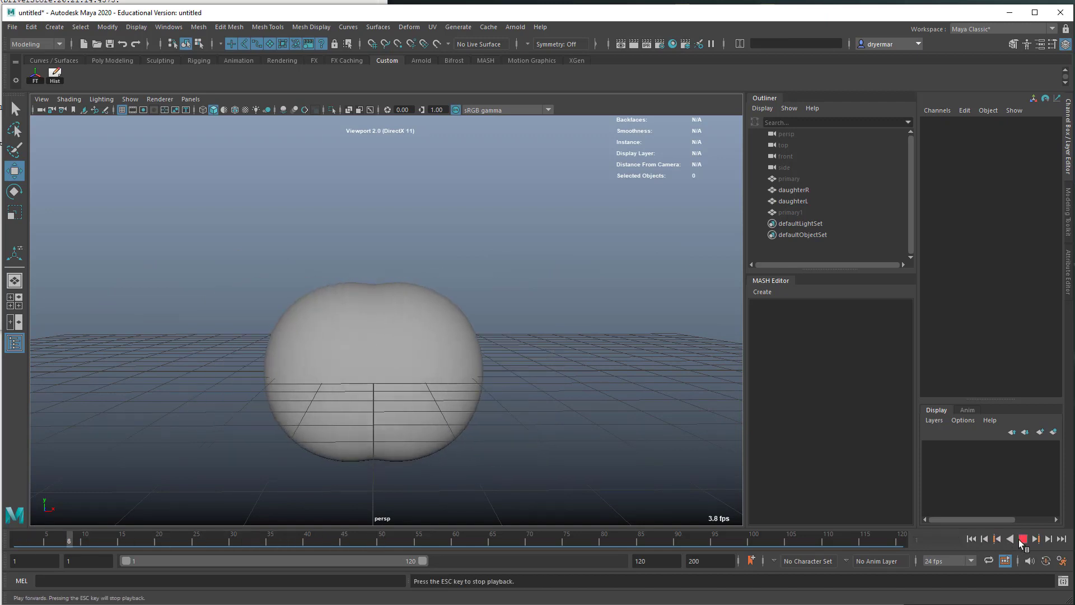
click(1023, 539)
click(972, 539)
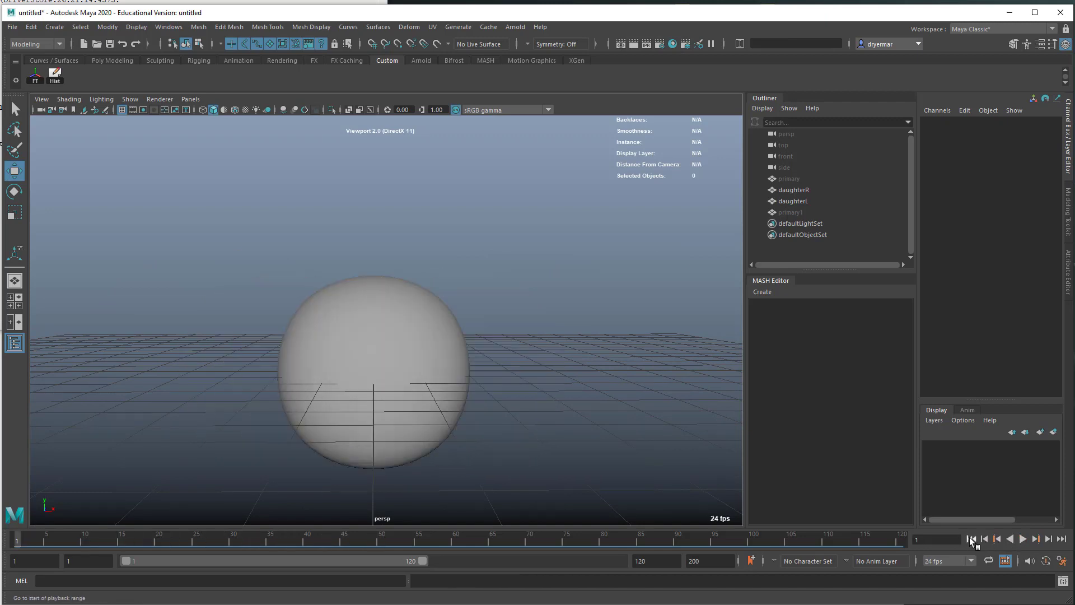
Select daughterR and daughterL at frame 30 and key their Translate X.
alt+drag(553, 472, 264, 445)
alt+right_drag(264, 445, 372, 432)
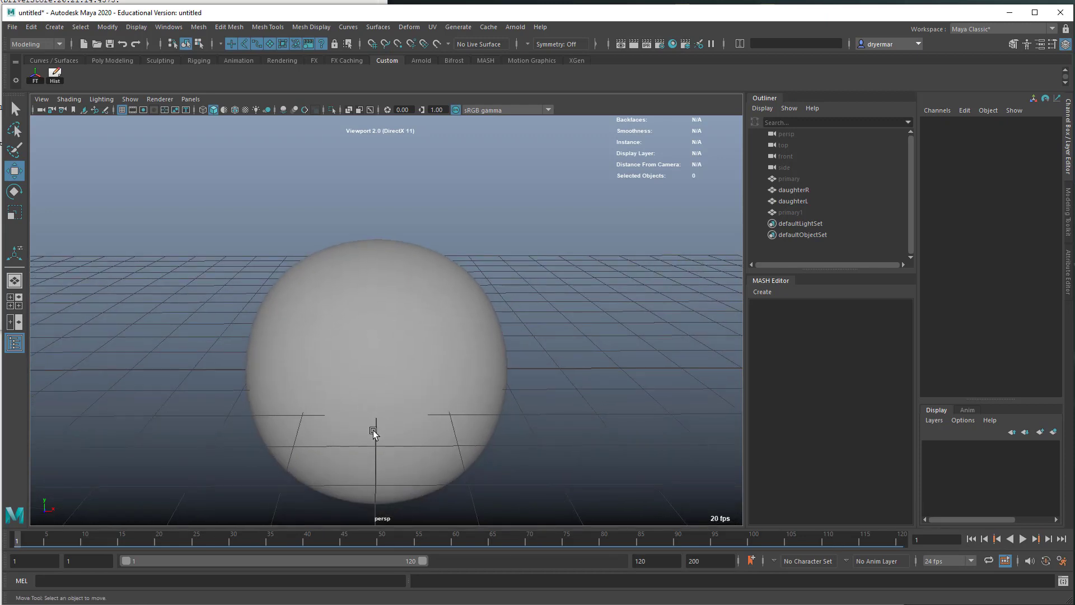
click(230, 540)
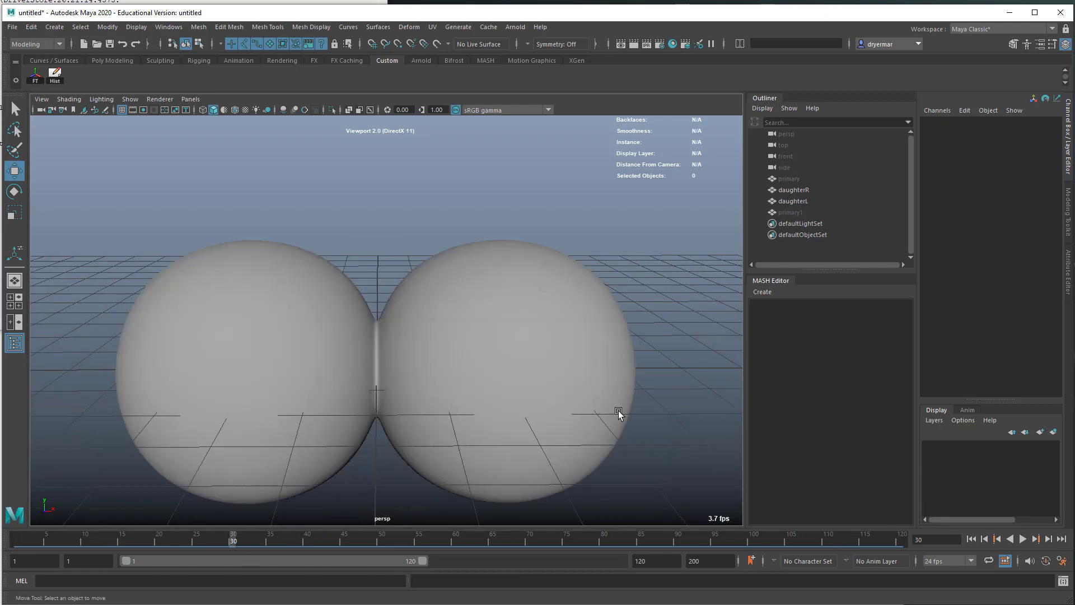
click(794, 189)
shift+click(798, 202)
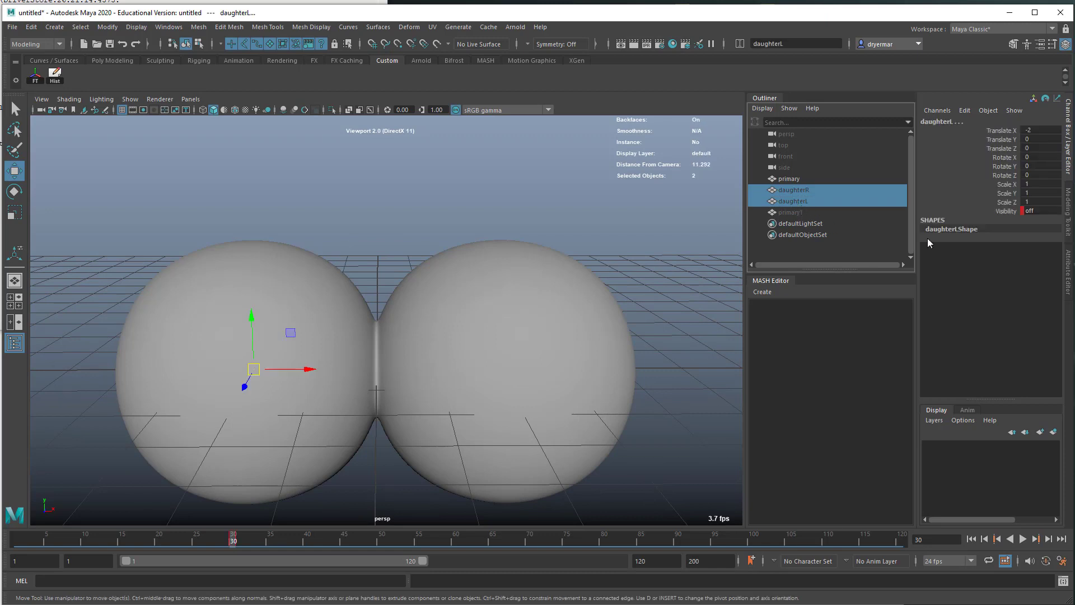
click(1013, 131)
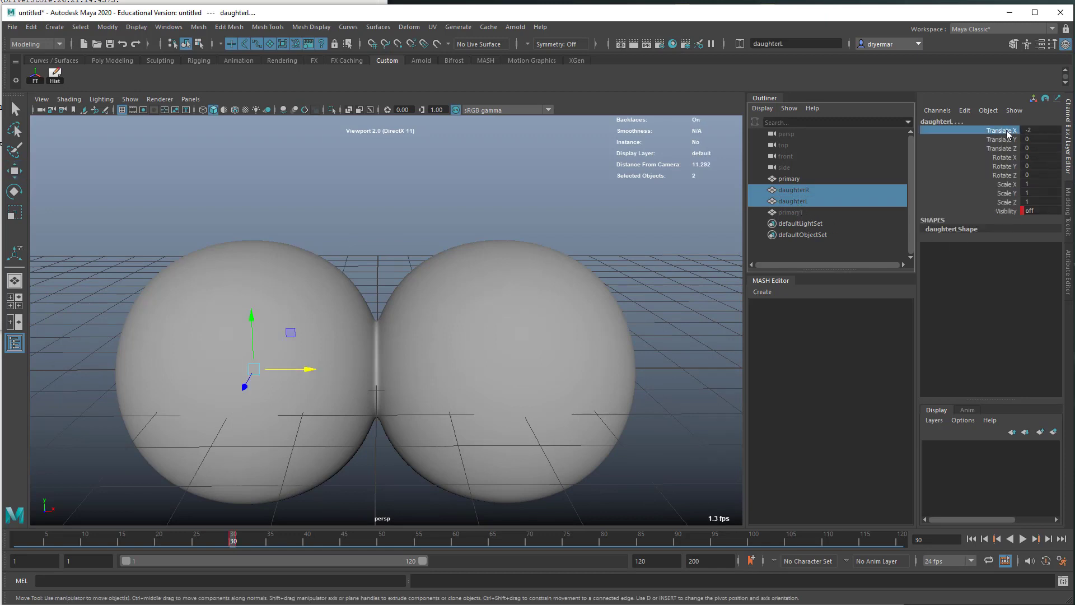
right_click(1007, 131)
click(1000, 150)
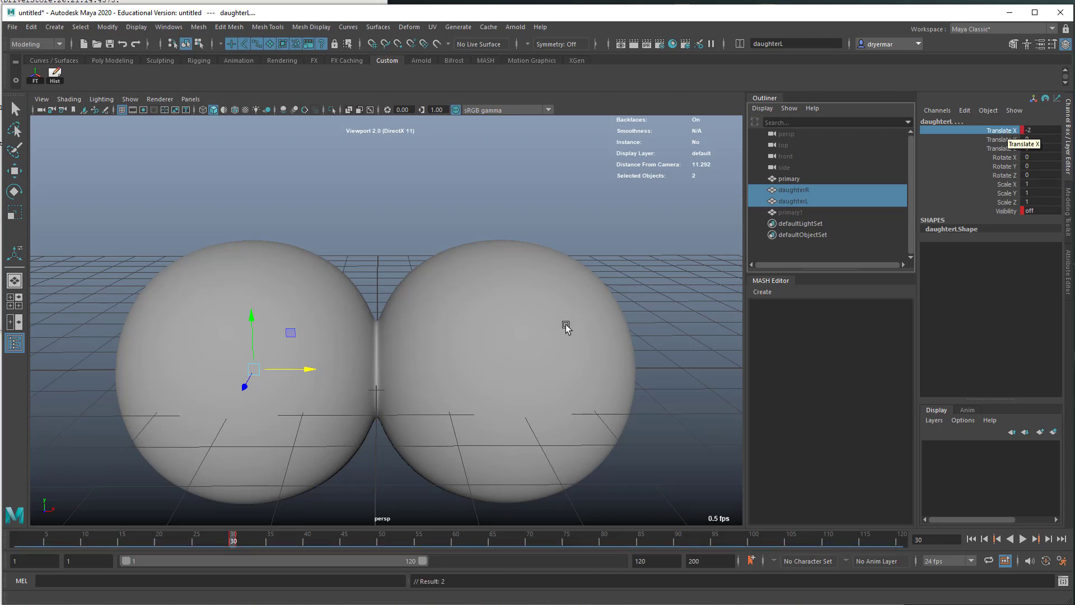
At frame 35, set daughterR's Translate X to 2.5 and key it.
click(790, 198)
click(795, 188)
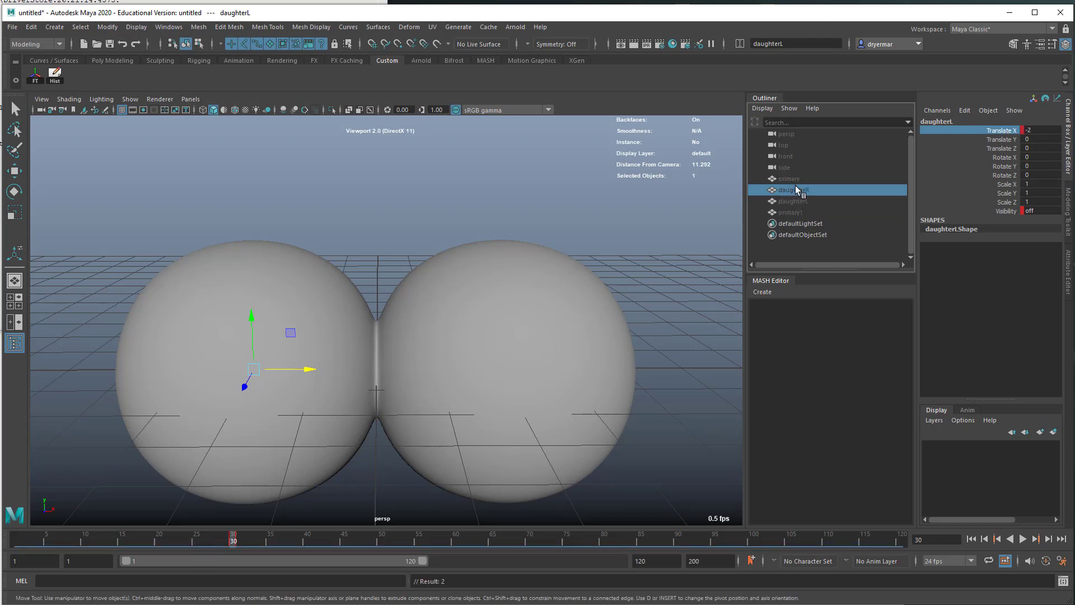
shift+click(797, 199)
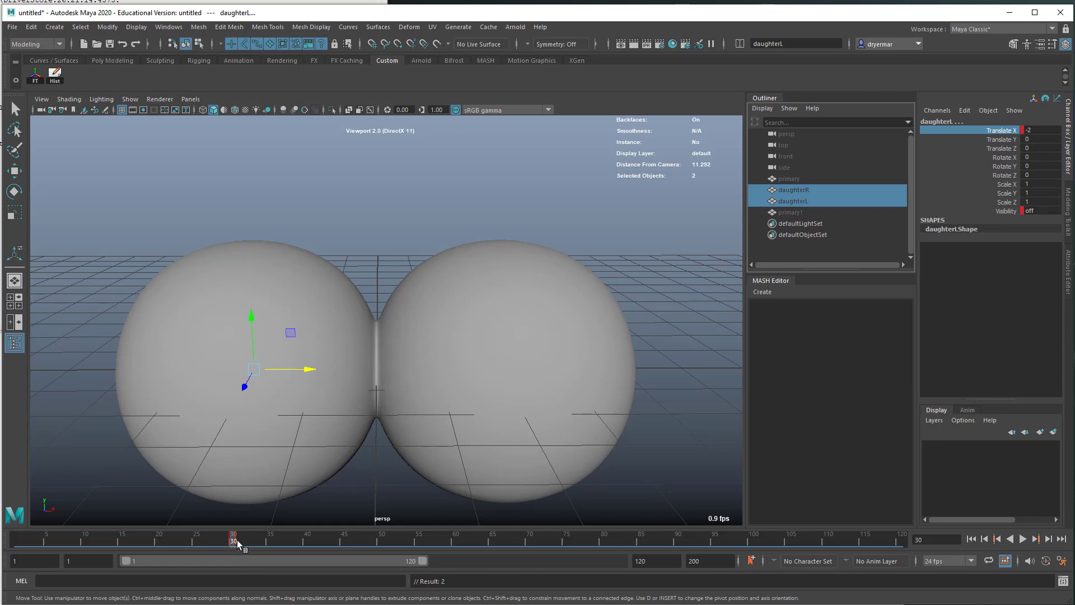
drag(237, 540, 265, 543)
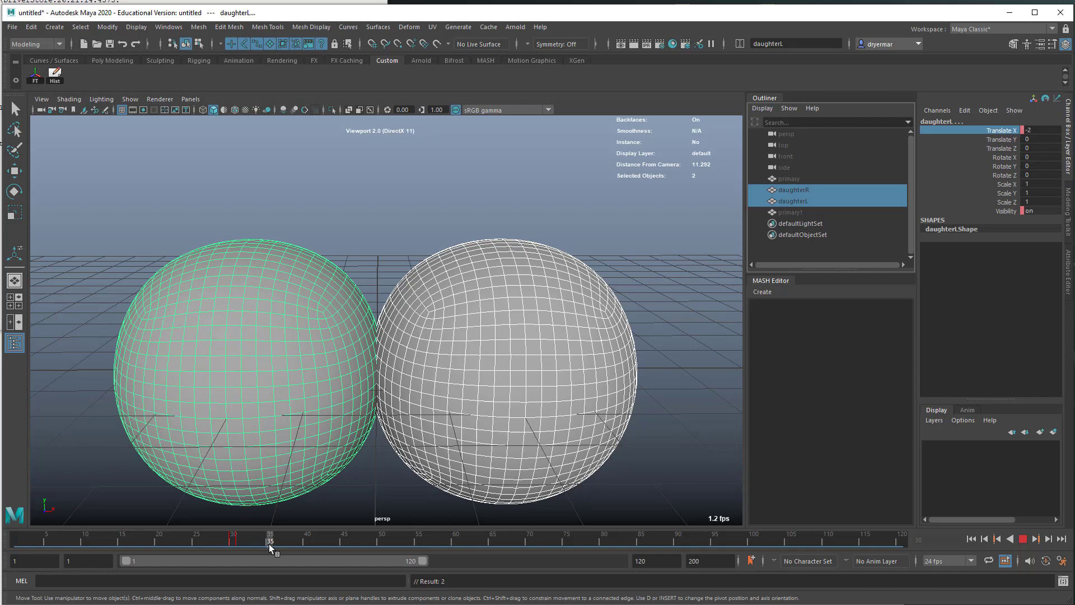
drag(269, 543, 270, 543)
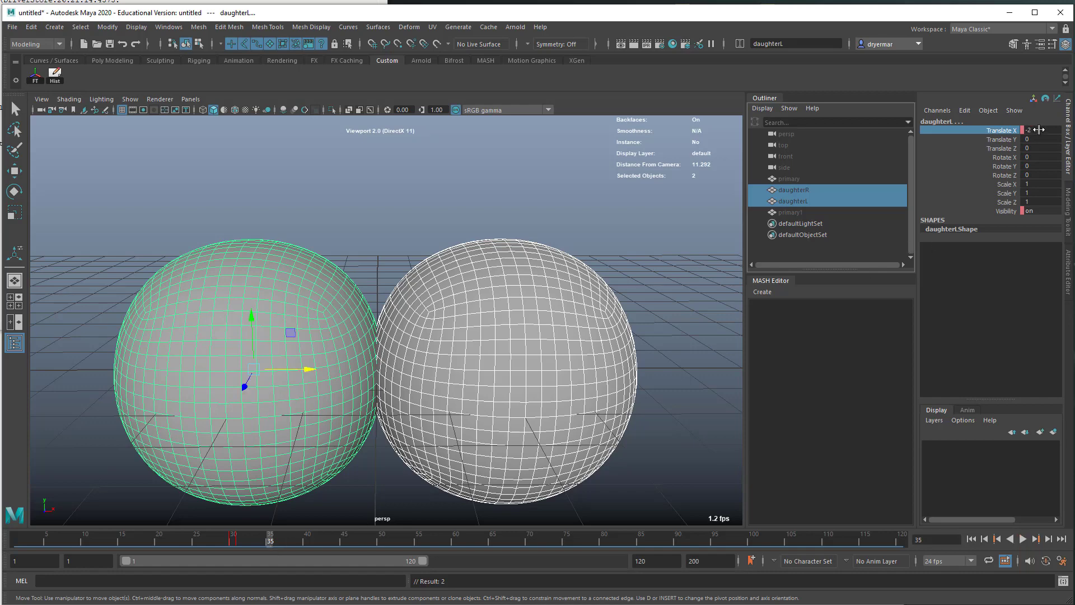
click(537, 452)
double_click(1039, 131)
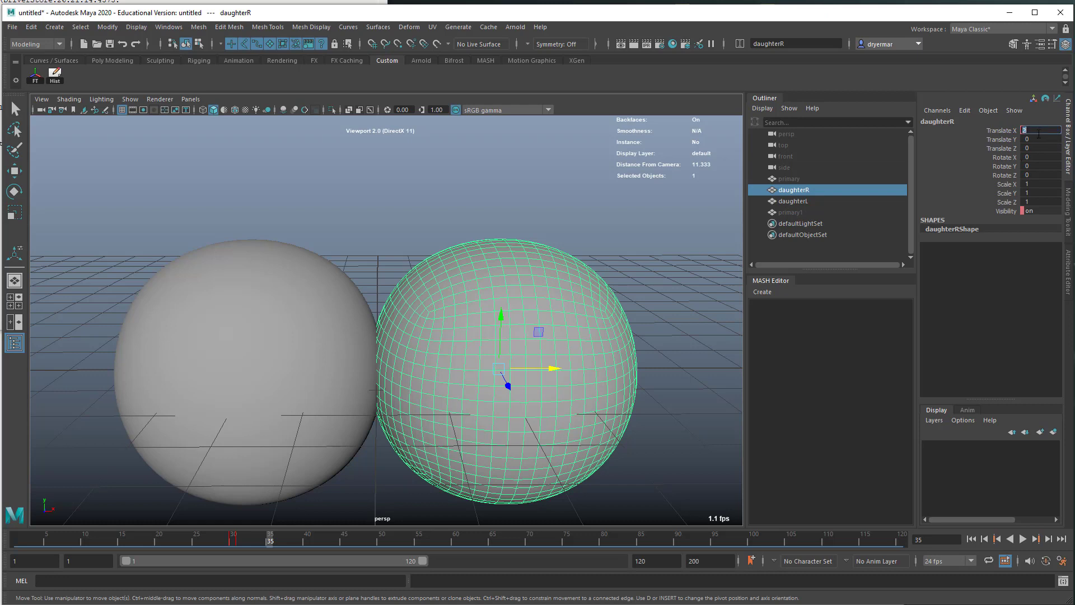
text(.5)
key(Return)
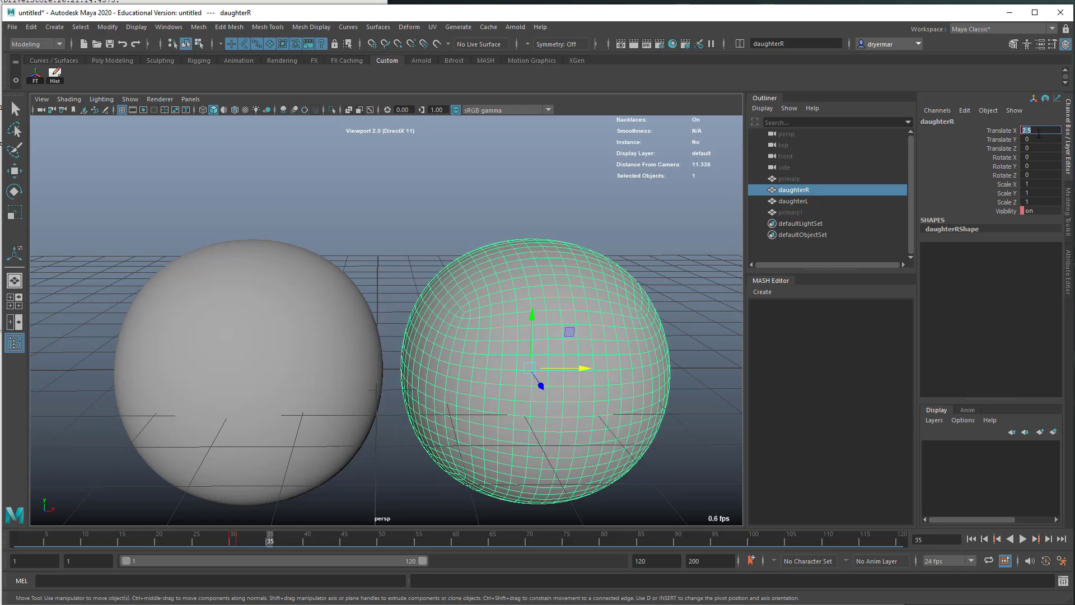
click(1005, 131)
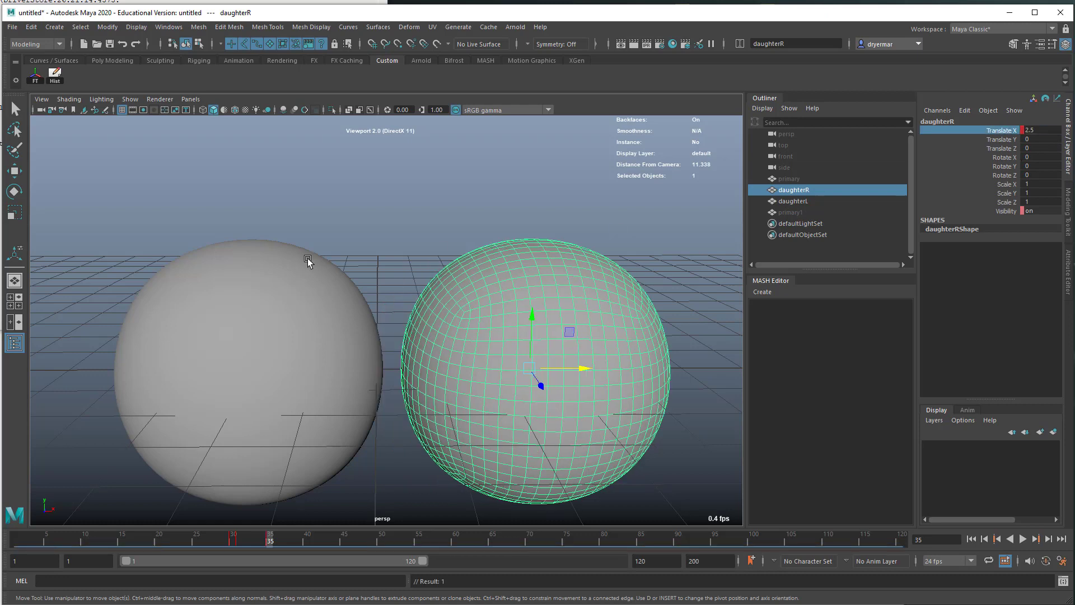
Set daughterL's Translate X to -2.5 at frame 35 and key it.
click(252, 279)
double_click(1045, 130)
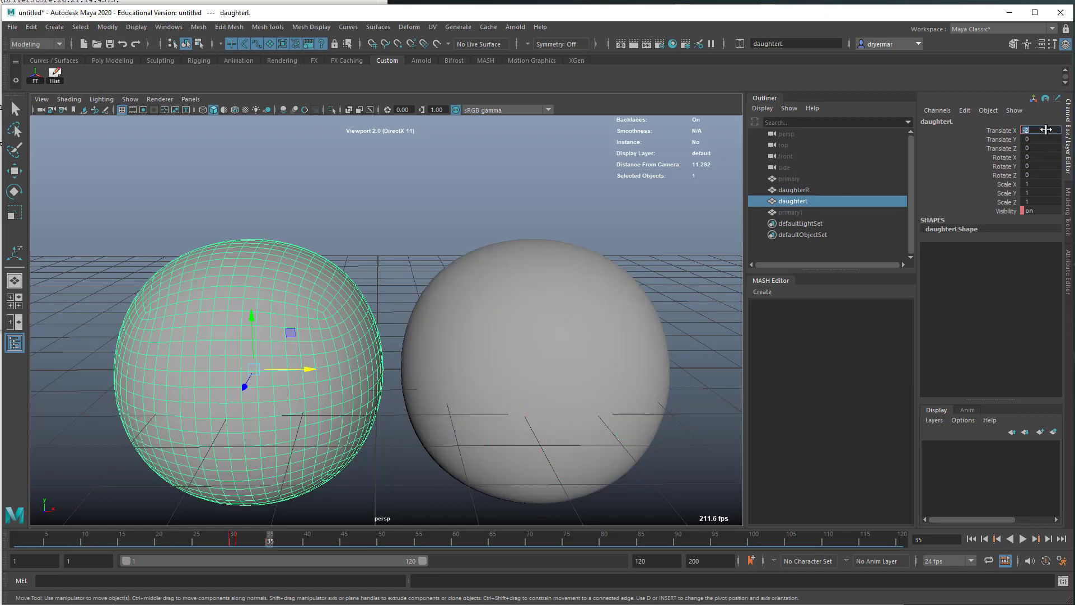
key(Return)
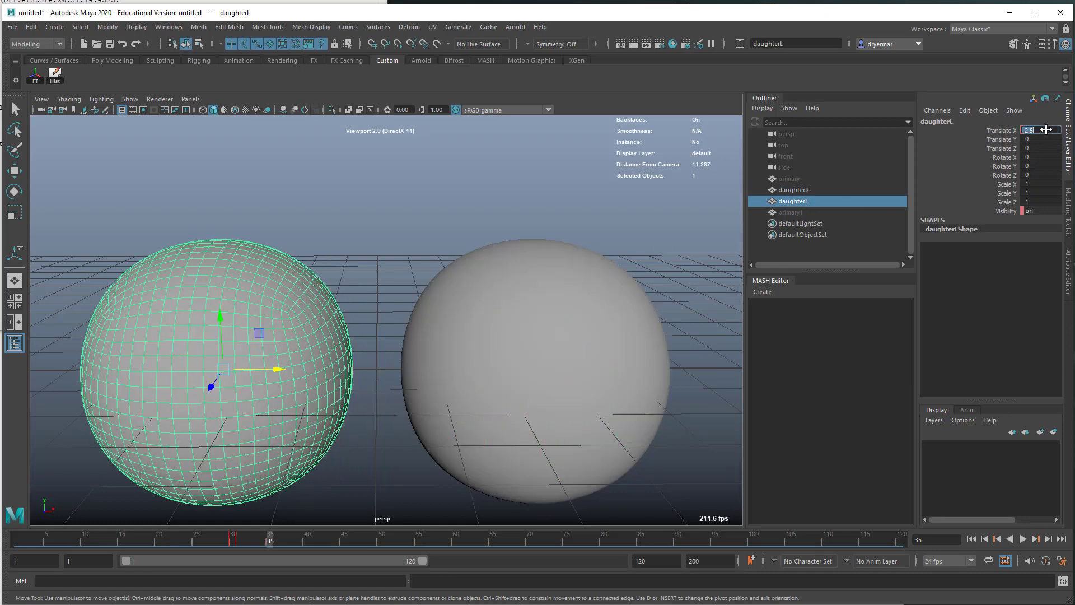
click(1011, 131)
key(s)
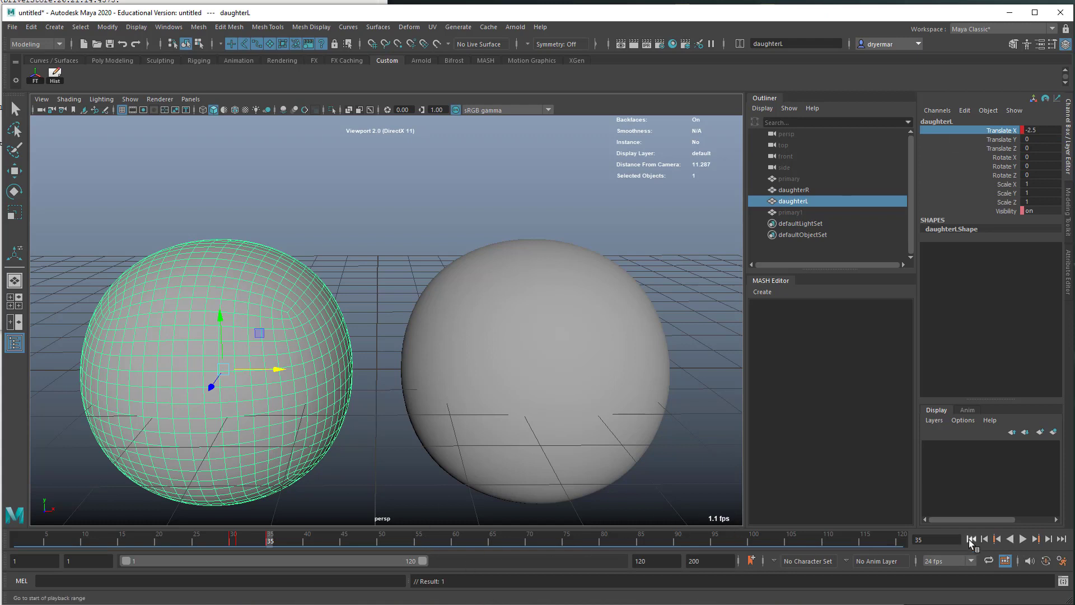
Clear the selection and play the animation from frame 1 to check how the daughter spheres separate, stopping at frame 48.
click(971, 539)
click(700, 463)
click(1022, 539)
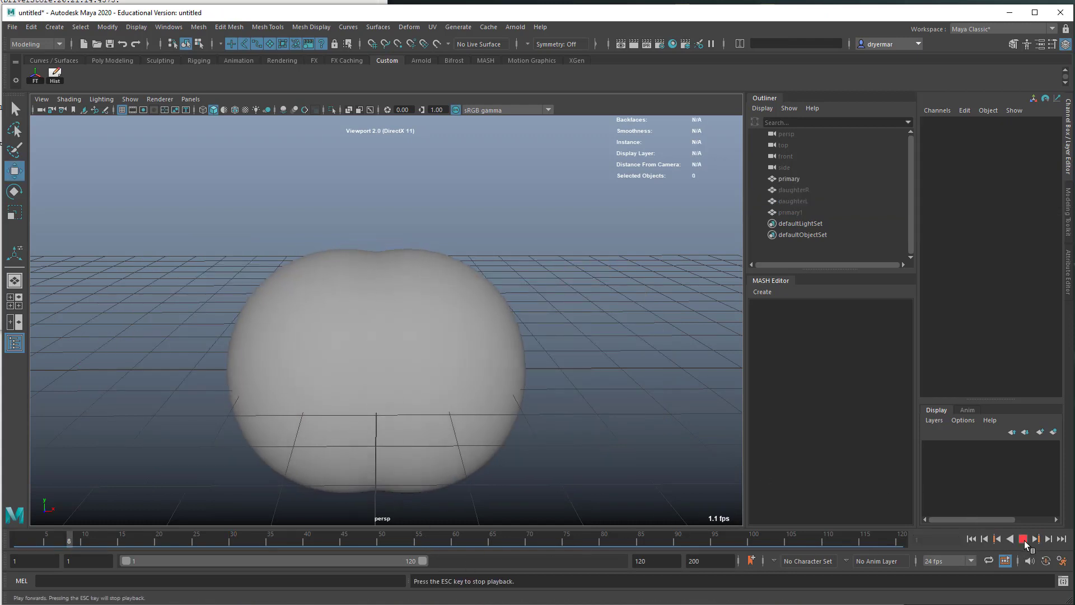
click(1023, 539)
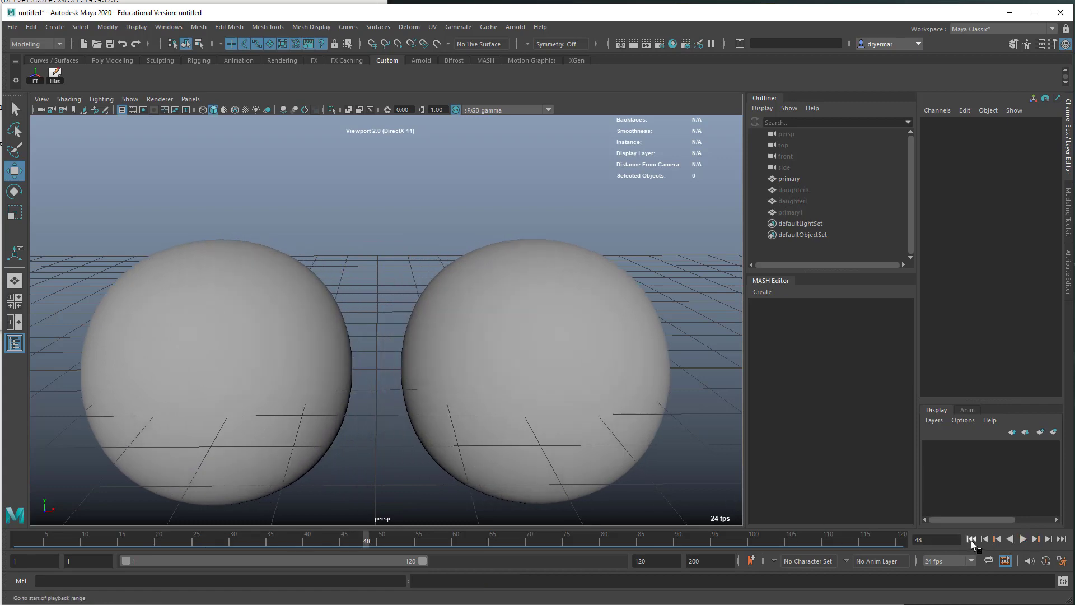
Select daughterL and daughterR and open their animation curves in the Graph Editor, placed over the viewport.
click(302, 295)
shift+click(461, 256)
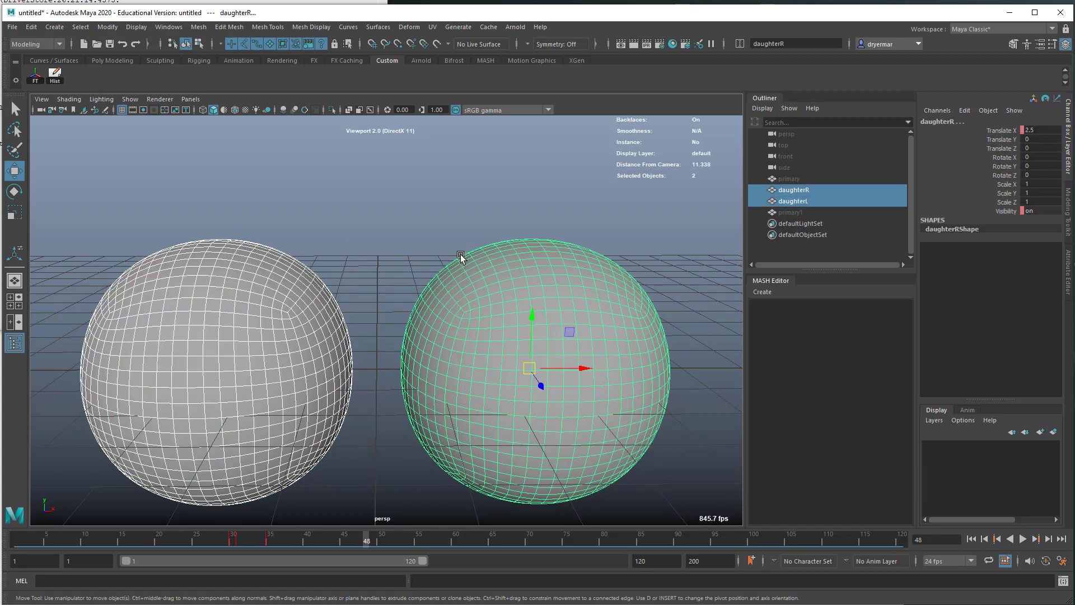
click(168, 27)
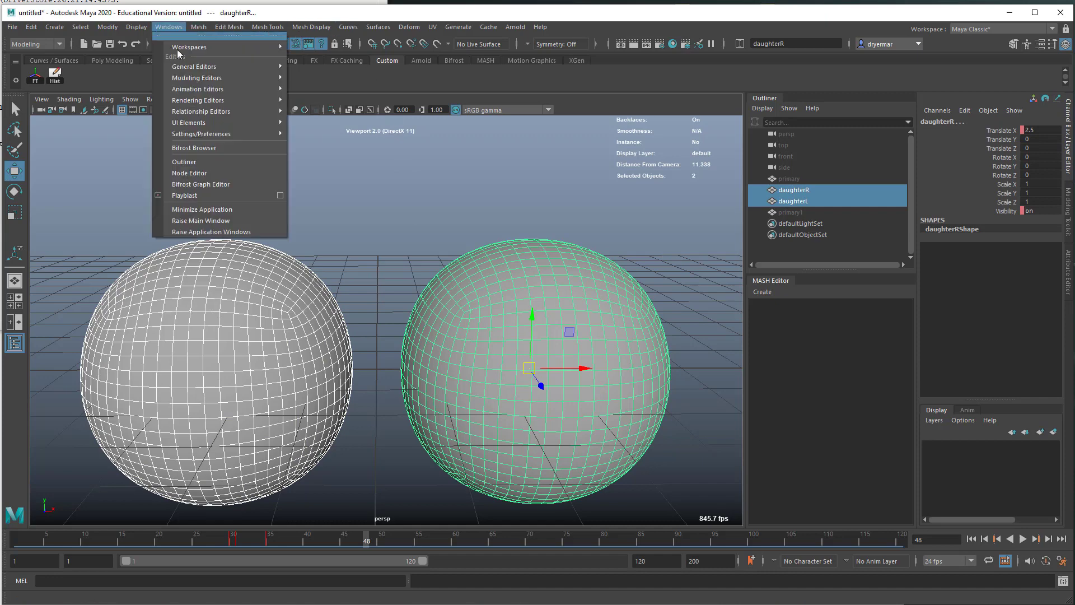
mouse_move(275, 88)
click(318, 90)
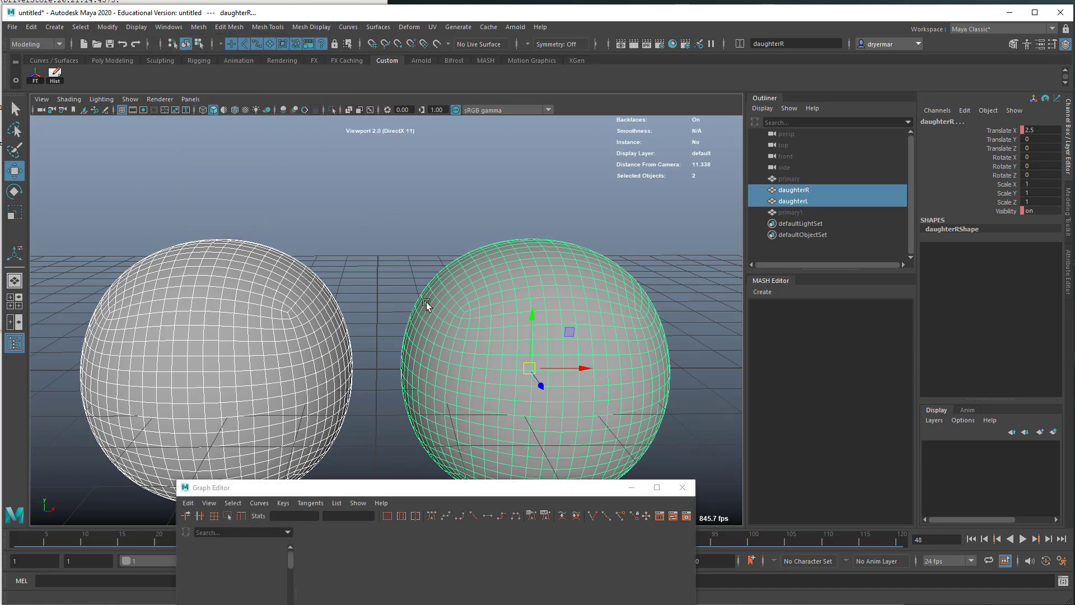
drag(481, 488, 415, 152)
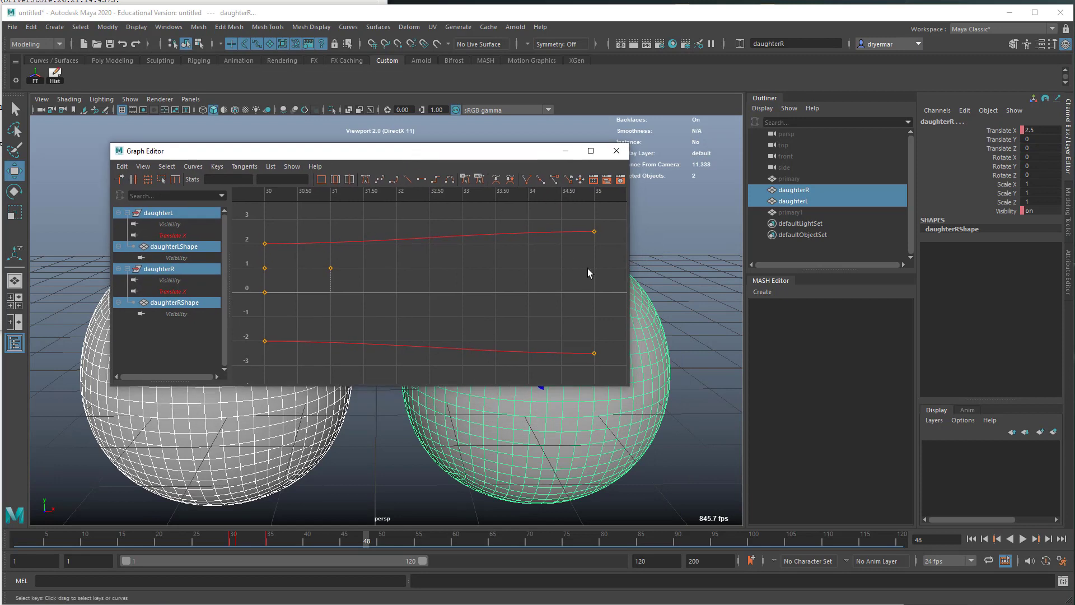
Give daughterR's Translate X curve weighted tangents and stretch the frame 35 key's incoming handle horizontally to about frame 30.5.
drag(570, 210, 621, 260)
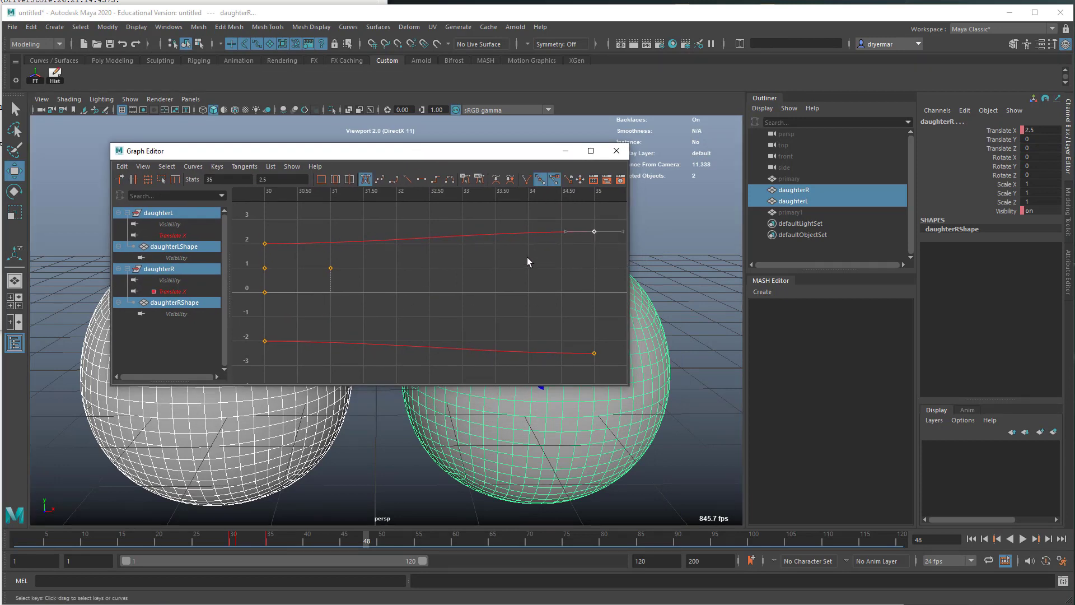
click(392, 238)
key(f)
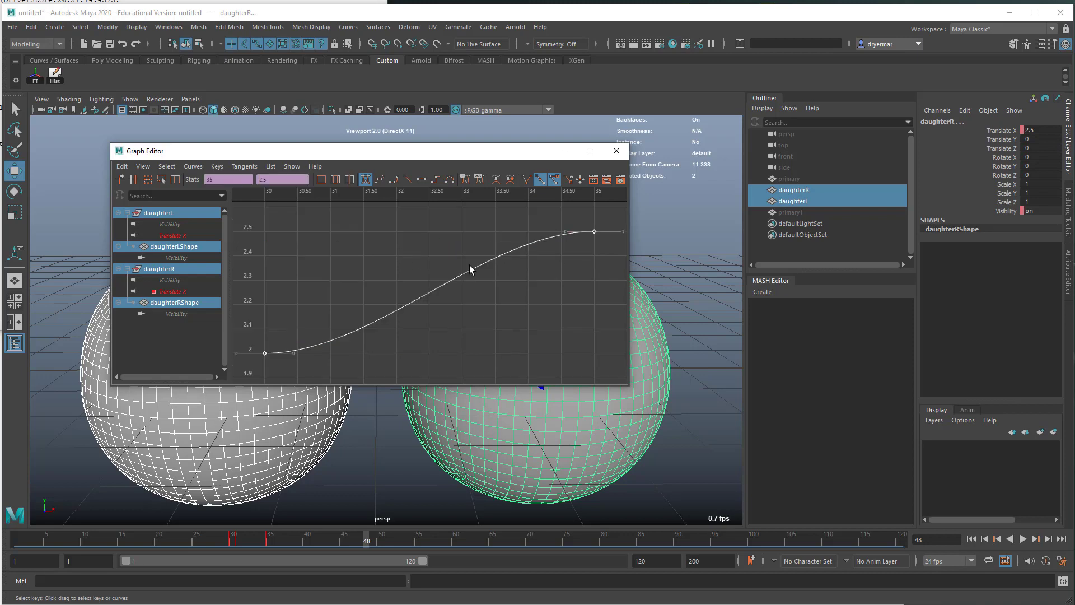
click(571, 257)
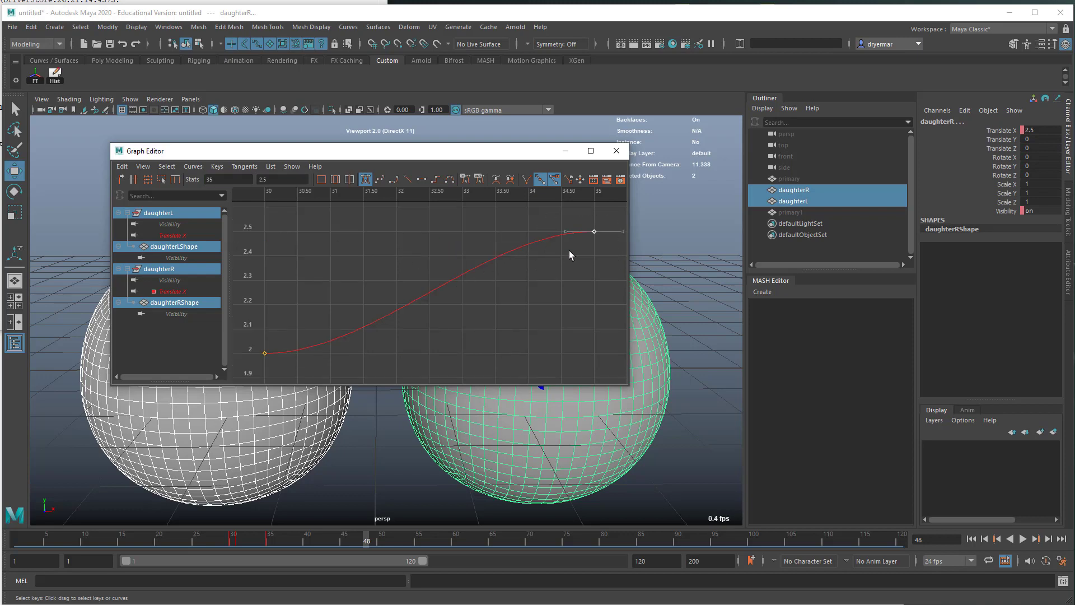
click(193, 167)
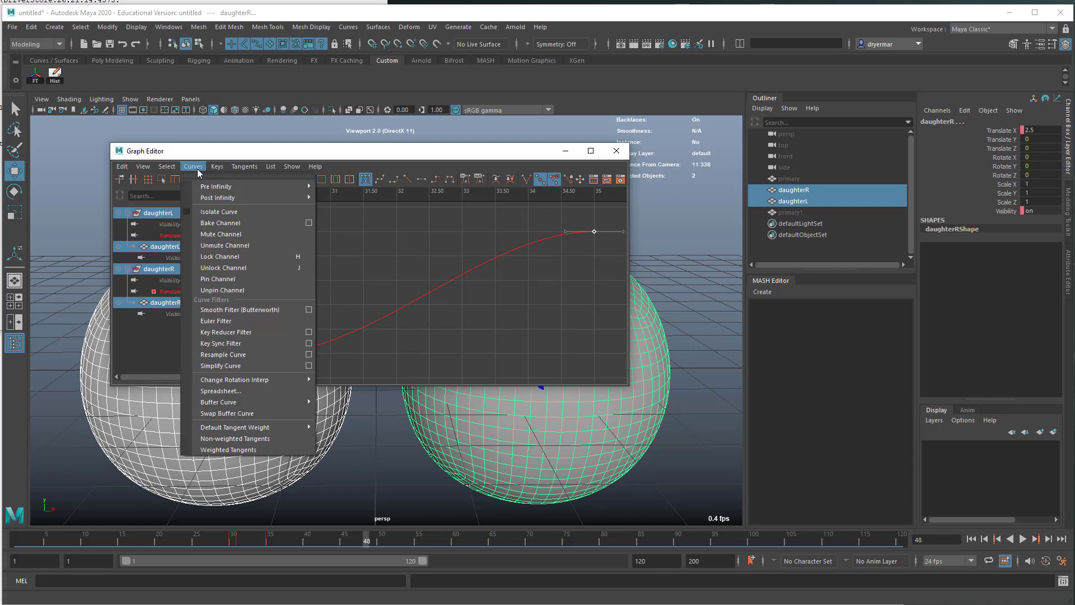
click(230, 450)
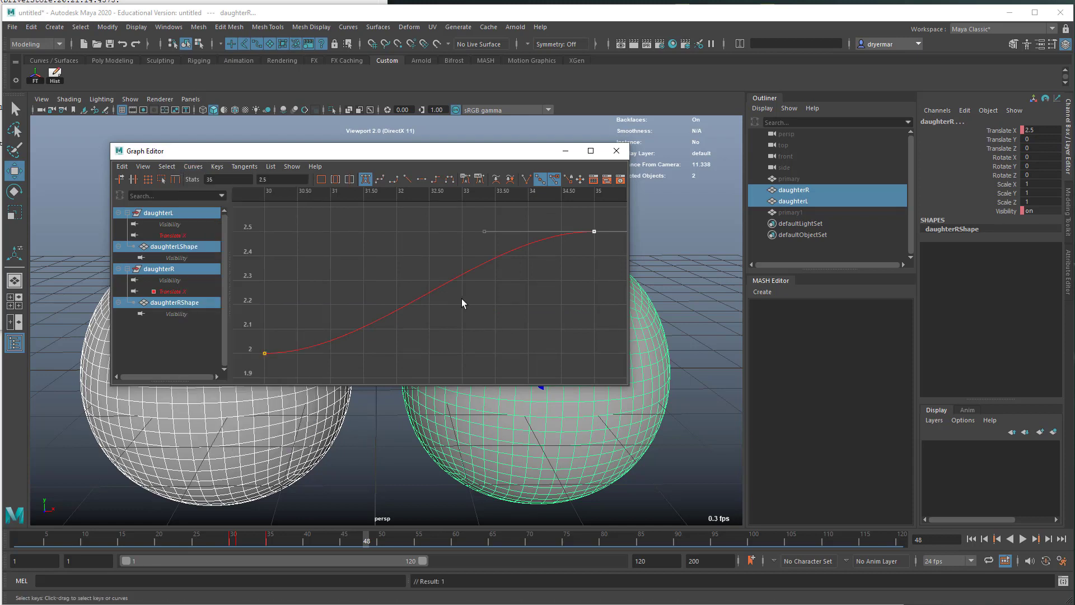
drag(381, 224, 302, 231)
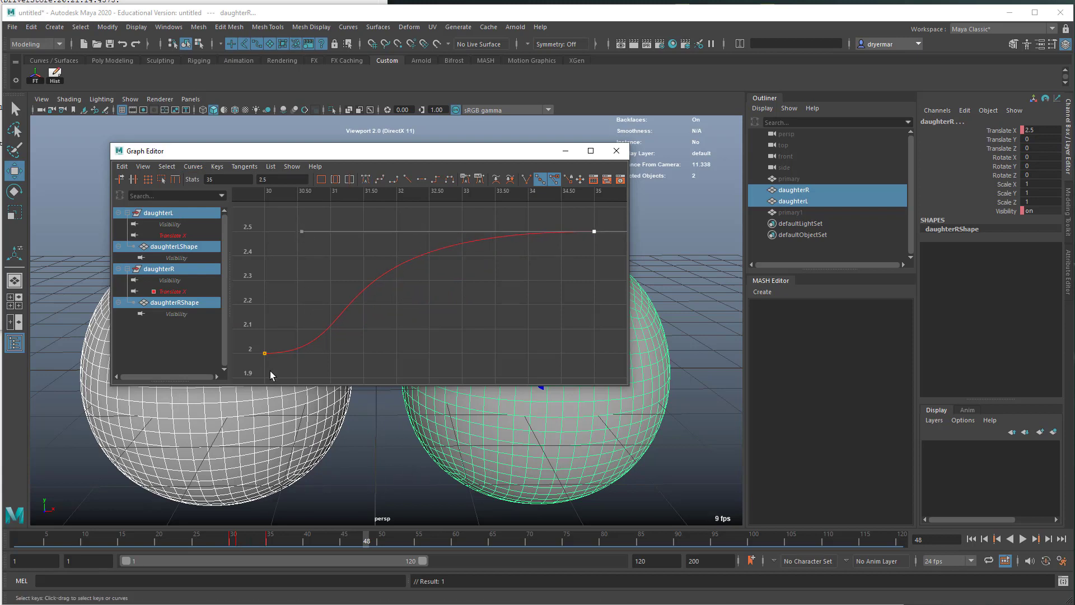
Give daughterL's Translate X curve weighted tangents and stretch the frame 35 key's incoming handle back to about frame 30.5.
click(177, 292)
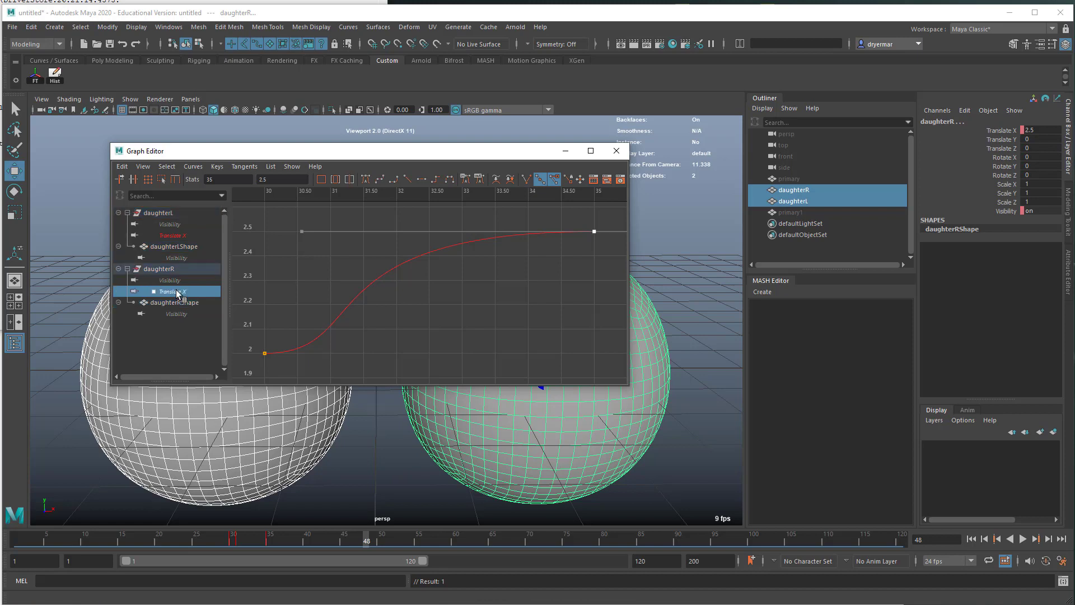
click(178, 235)
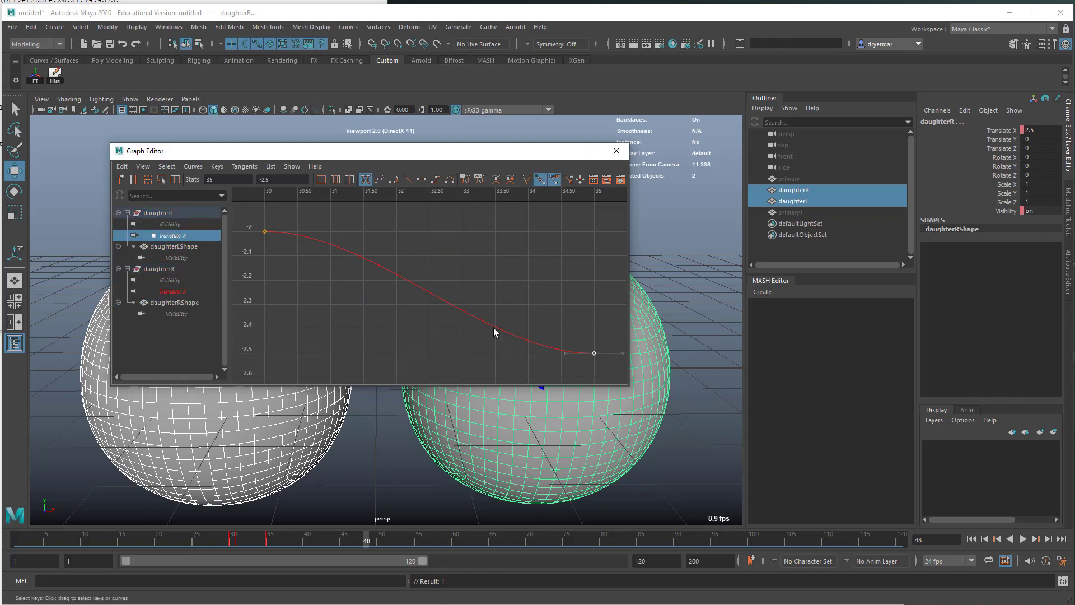
drag(287, 151, 388, 101)
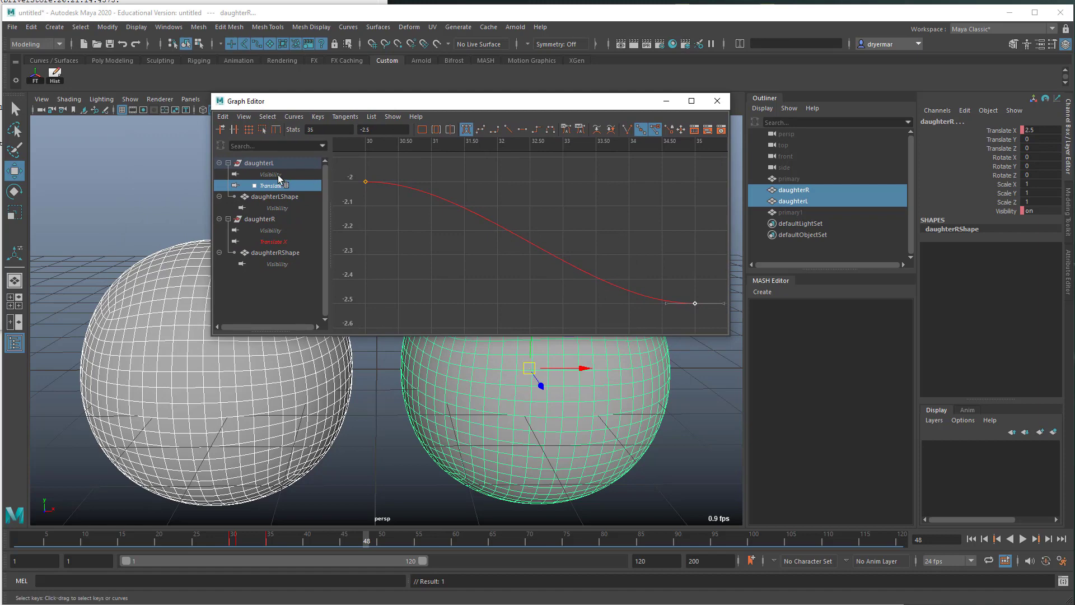
click(294, 116)
click(329, 399)
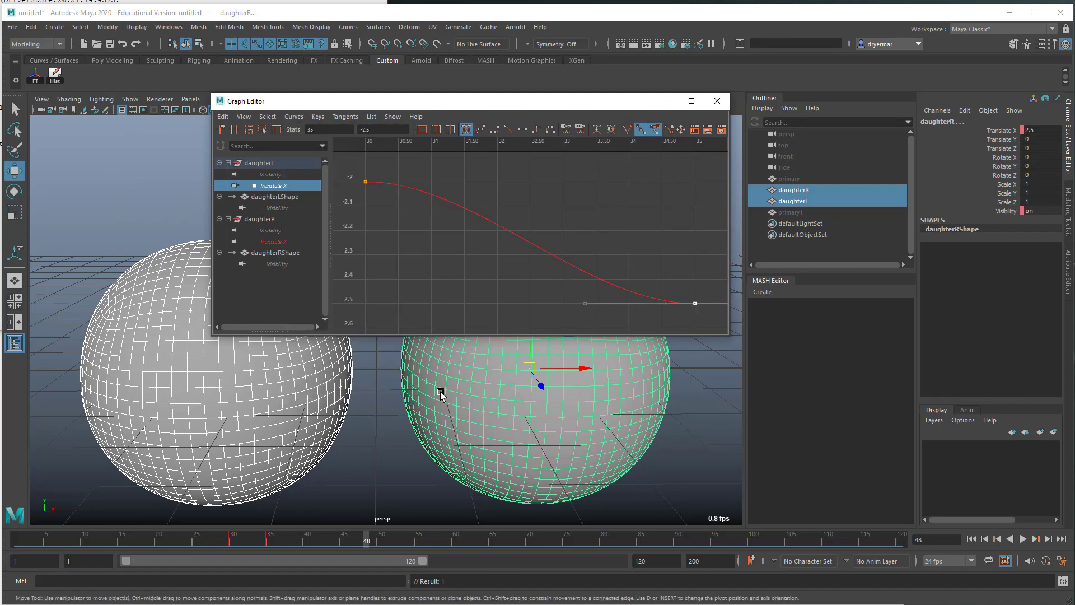
middle_drag(556, 304, 401, 305)
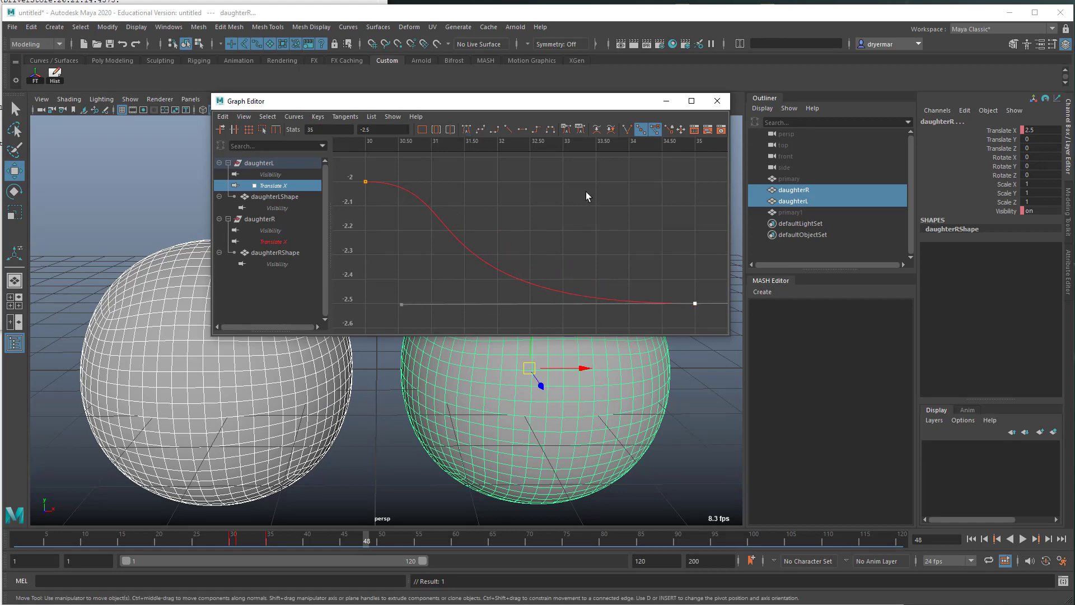
Close the Graph Editor, clear the selection and play the animation from frame 1 to check the eased separation.
click(717, 100)
click(603, 208)
click(971, 538)
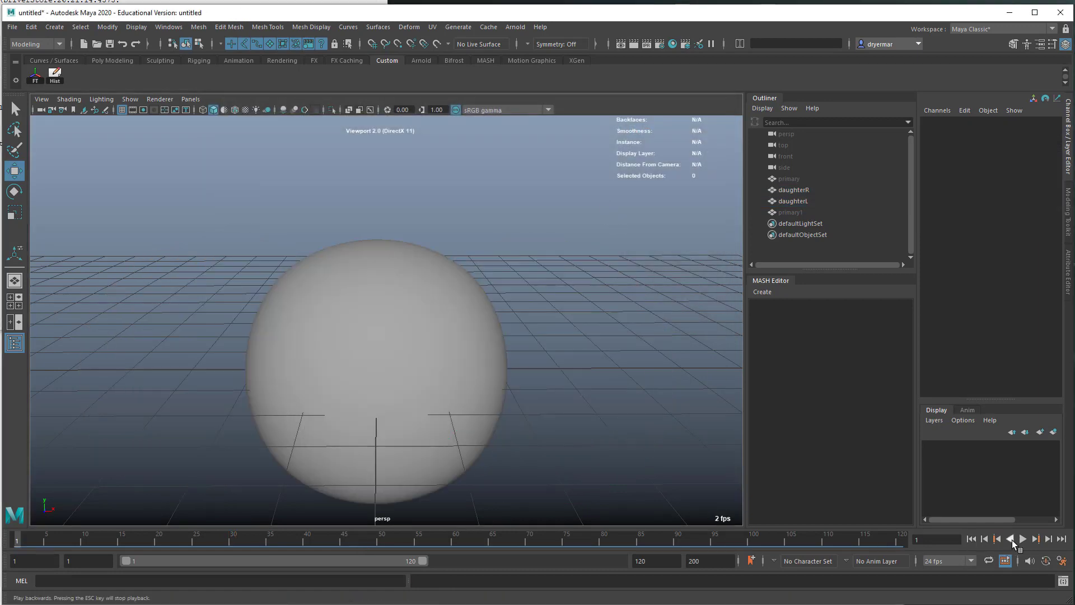
click(1022, 539)
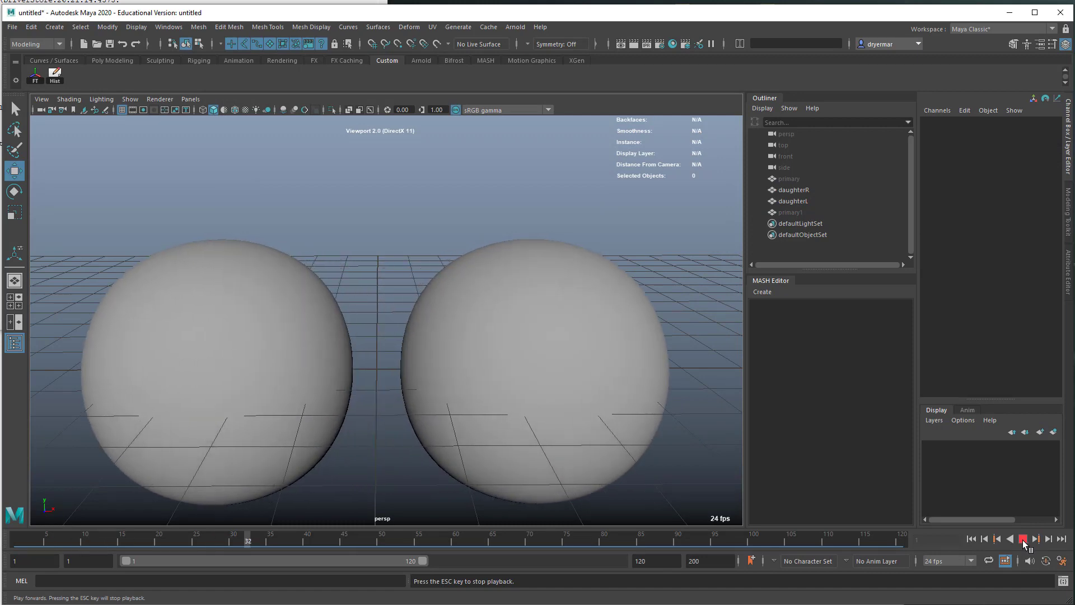
click(1023, 539)
Save the scene as a Maya ASCII file named demo_div in the project's maya folder.
click(12, 27)
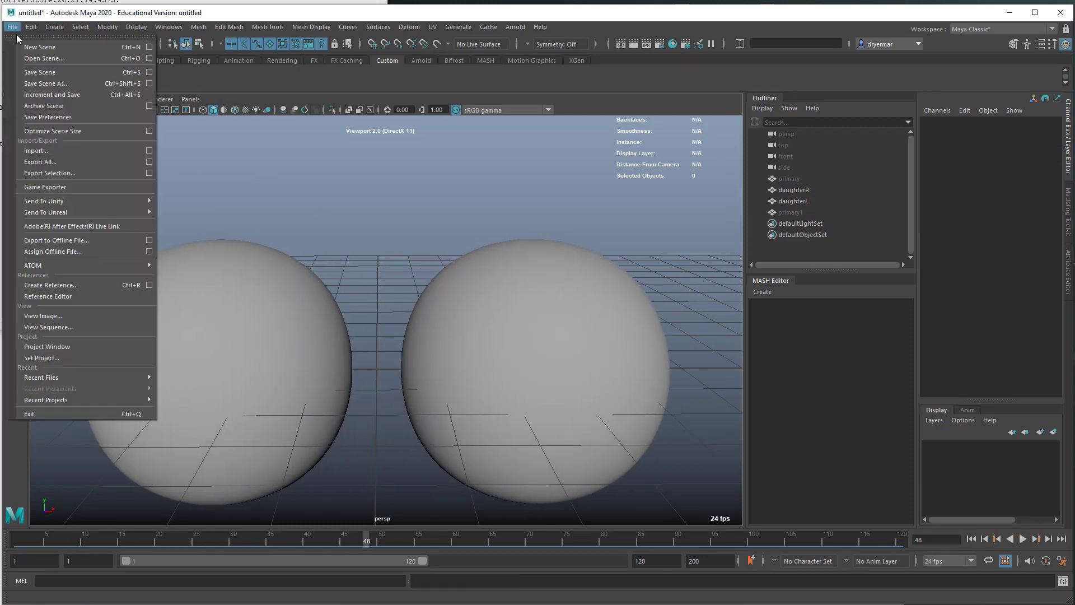
click(35, 73)
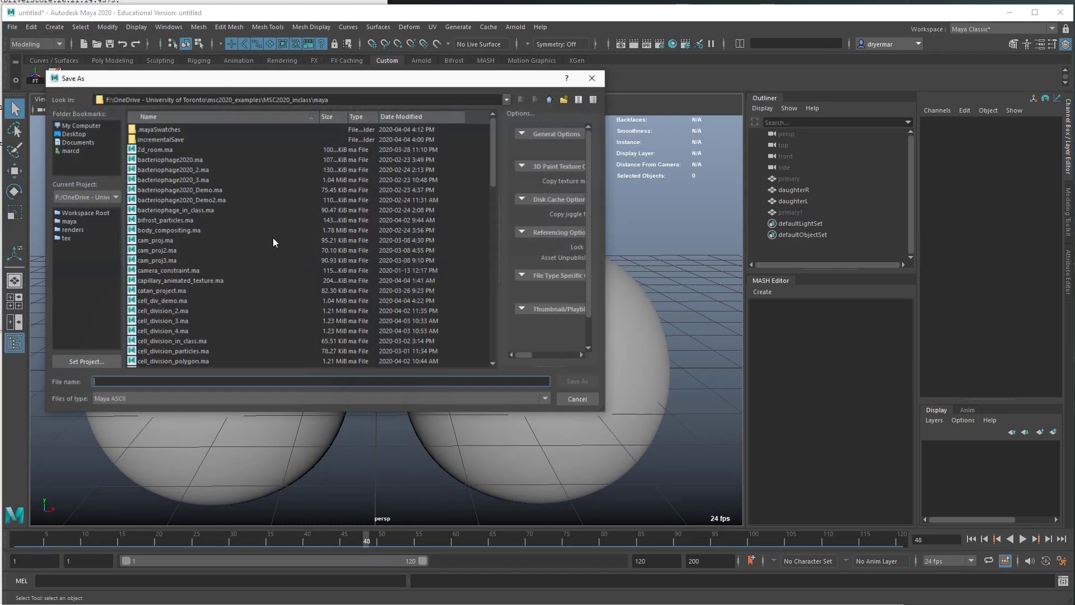
text(demo_div)
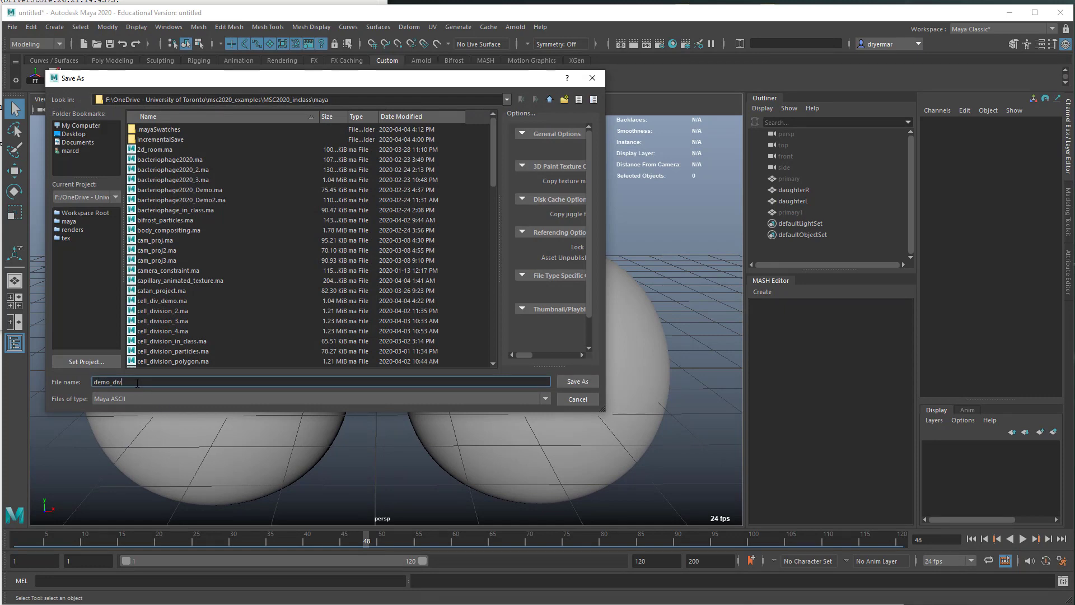
key(Return)
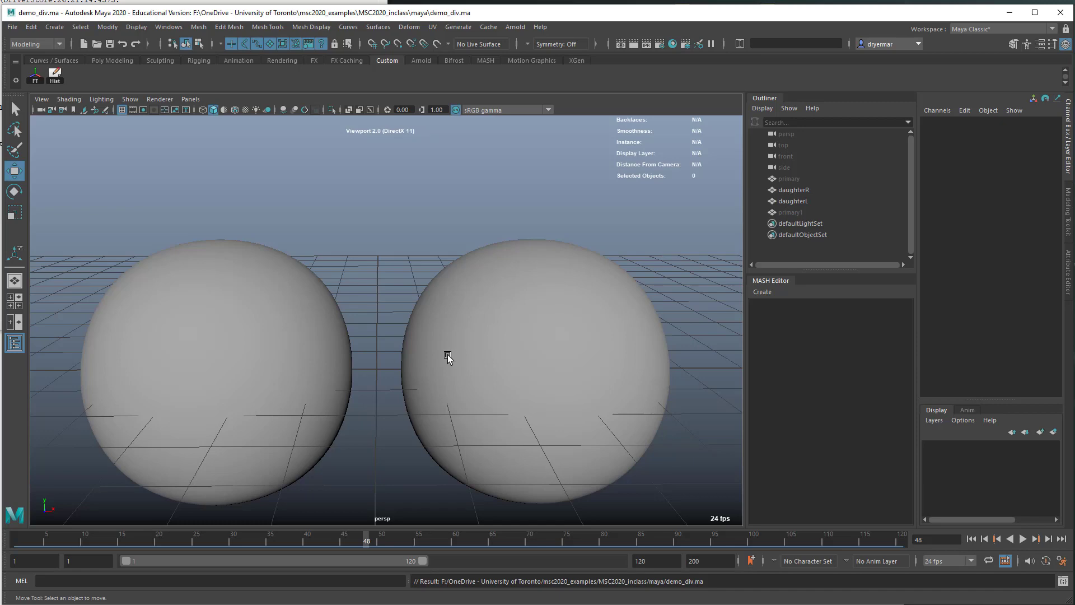
Select daughterL and isolate it in the perspective view for a close look at its mesh.
alt+drag(456, 370, 446, 331)
alt+right_drag(446, 331, 545, 344)
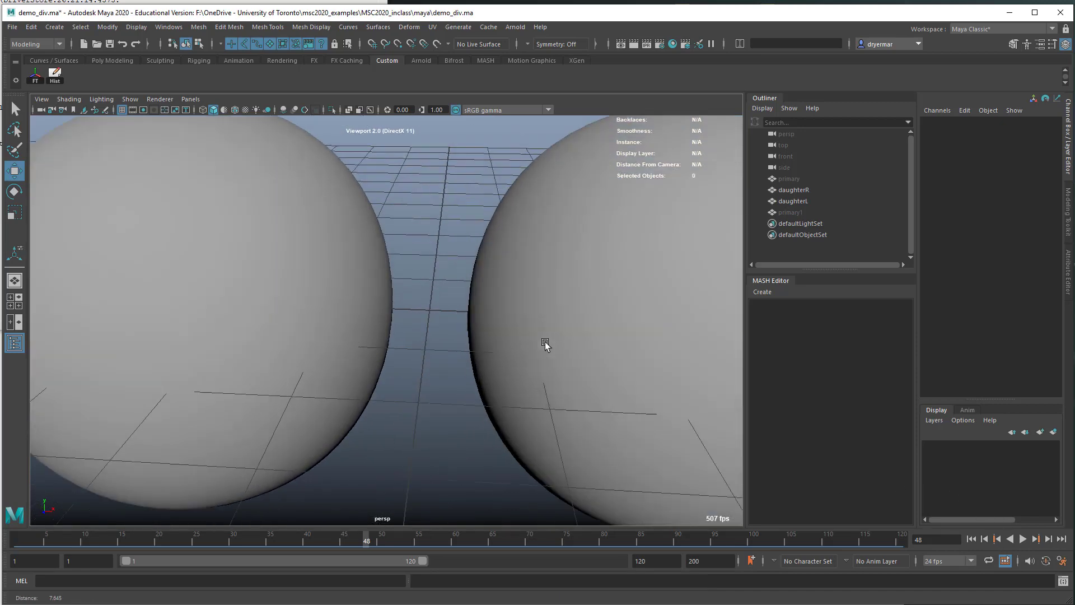
click(361, 317)
alt+drag(459, 377, 360, 364)
key(ctrl+1)
alt+right_drag(360, 364, 526, 365)
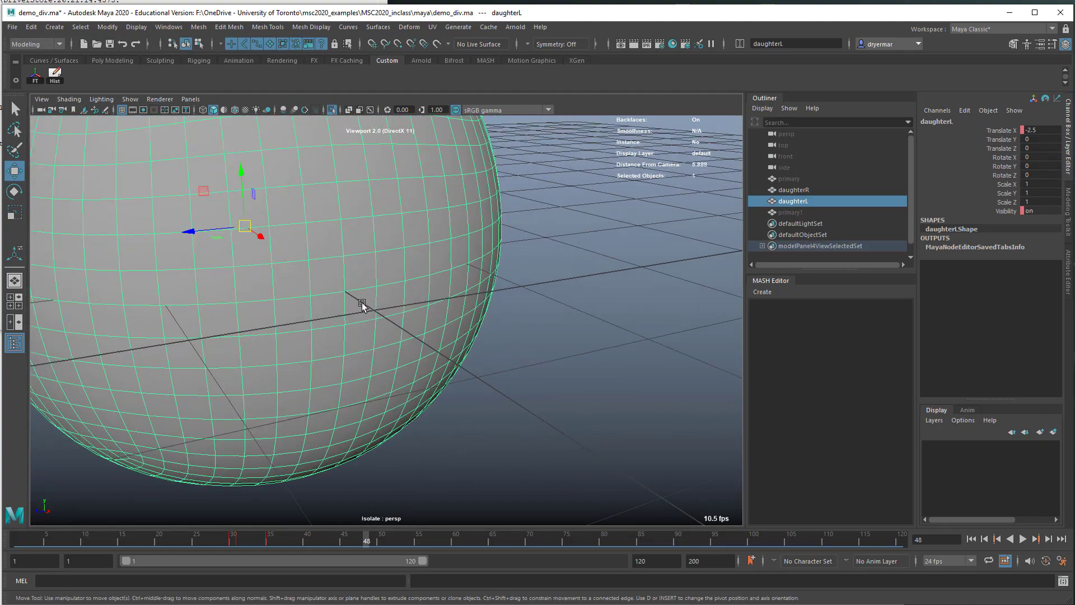
Turn on soft selection for the daughterL vertex facing daughterR, with the falloff spreading across that side of the sphere.
alt+right_drag(391, 303, 276, 288)
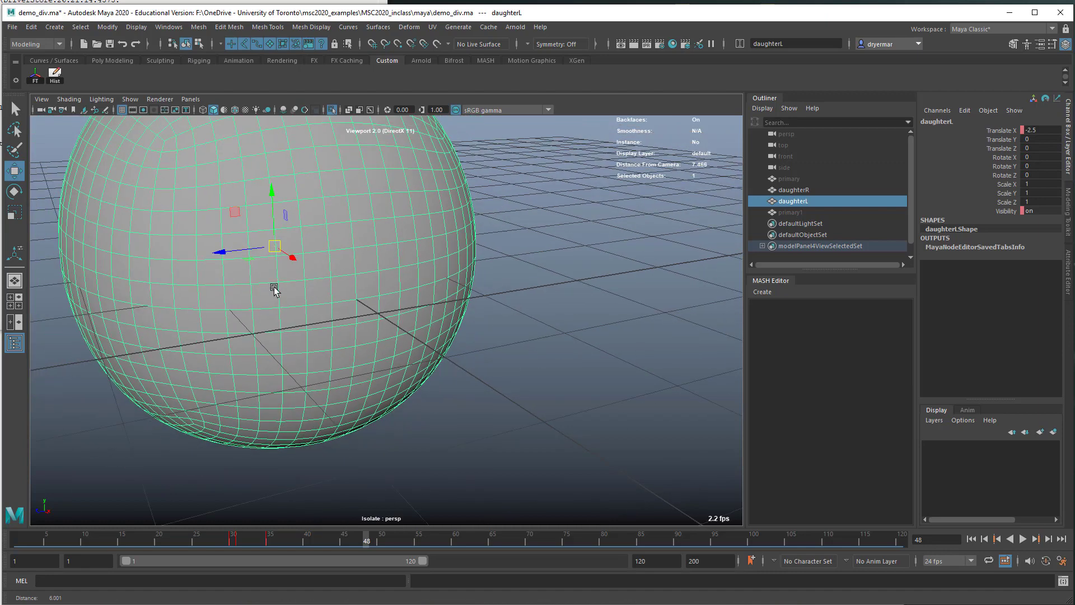
alt+drag(276, 288, 379, 312)
scroll(369, 316, up, 5)
scroll(367, 313, down, 5)
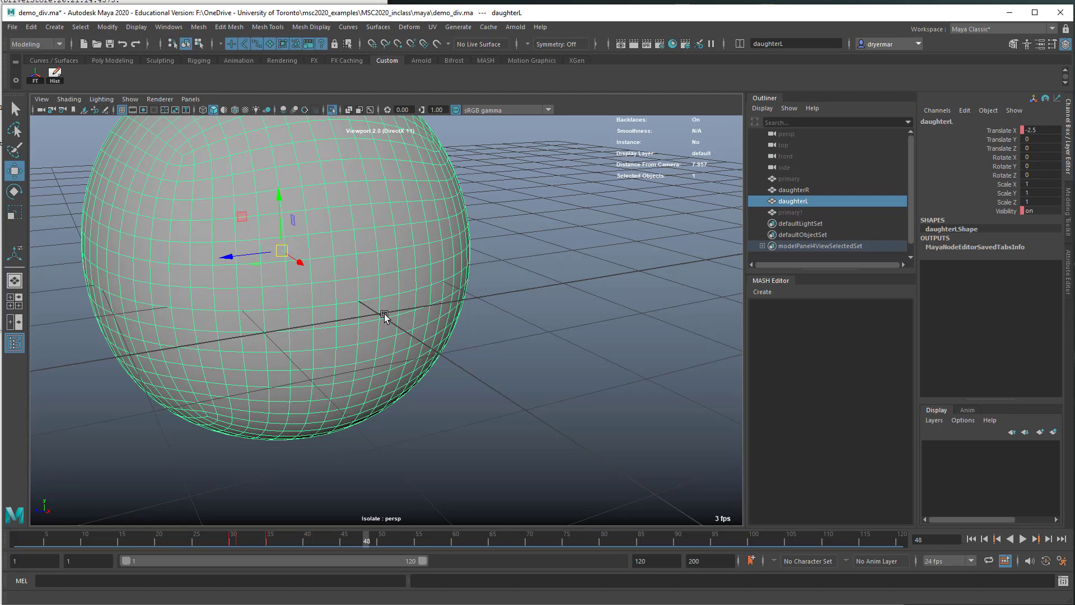
alt+drag(384, 316, 356, 305)
right_drag(357, 303, 244, 307)
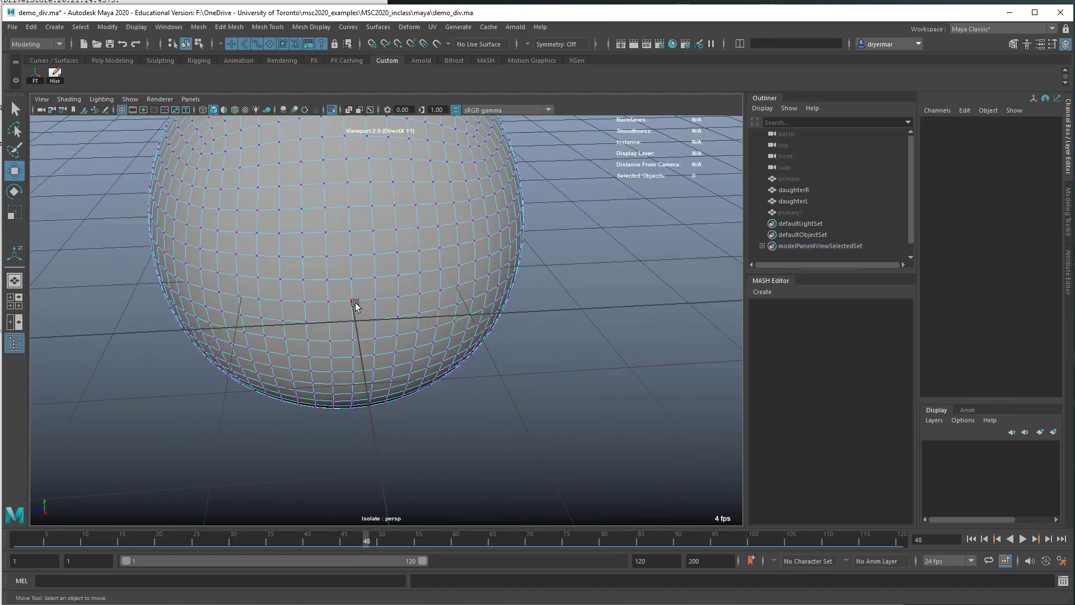
click(353, 302)
key(b)
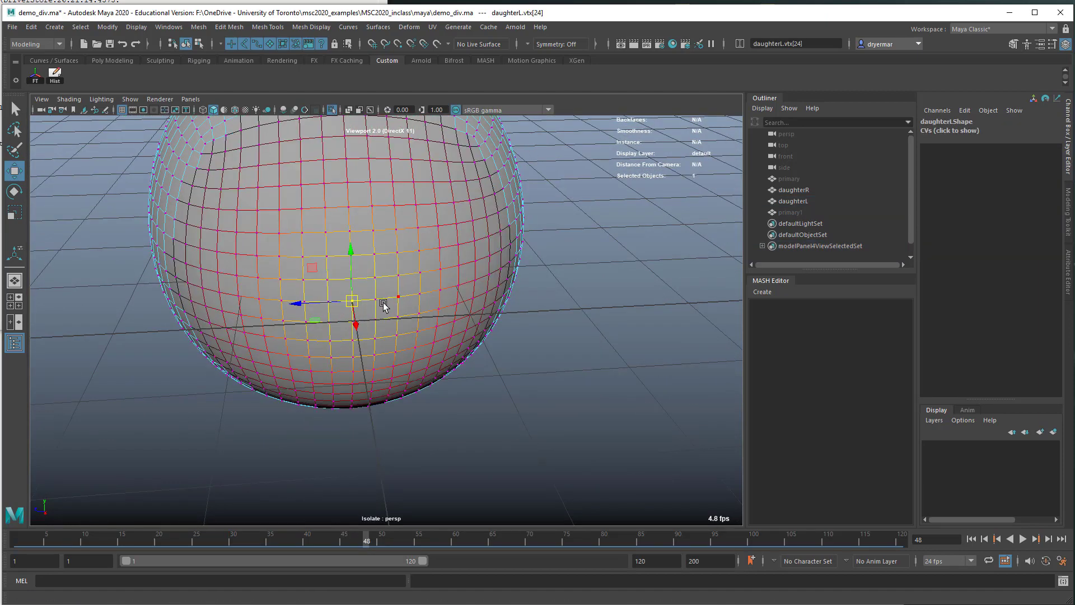
alt+drag(368, 305, 399, 280)
key(b)
Open the Shape Editor, create a blend shape on the whole daughterL mesh and add a target to it.
right_drag(287, 220, 356, 204)
click(168, 27)
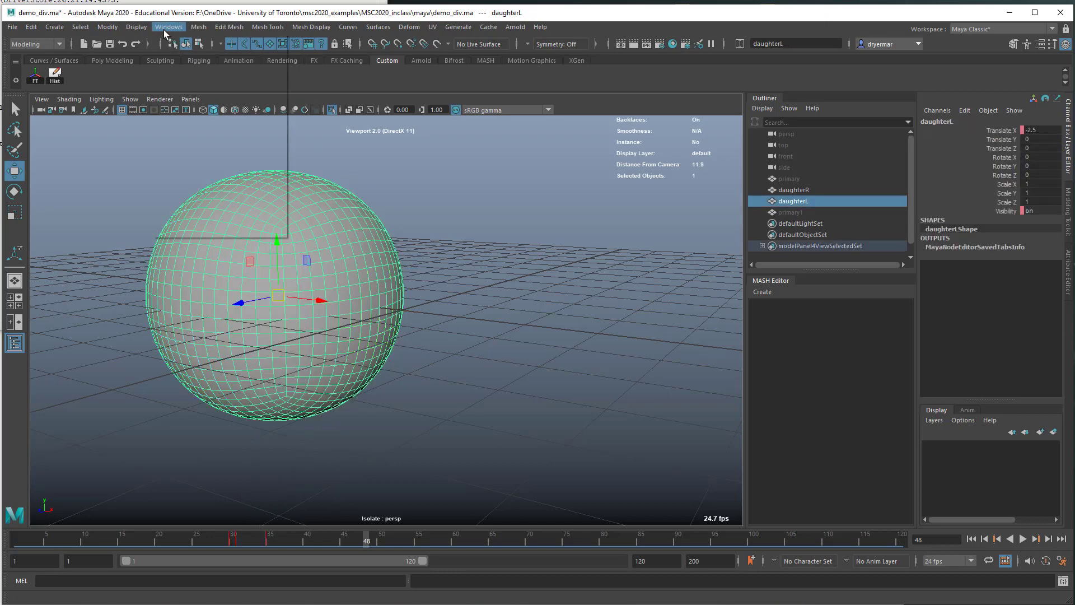
mouse_move(224, 90)
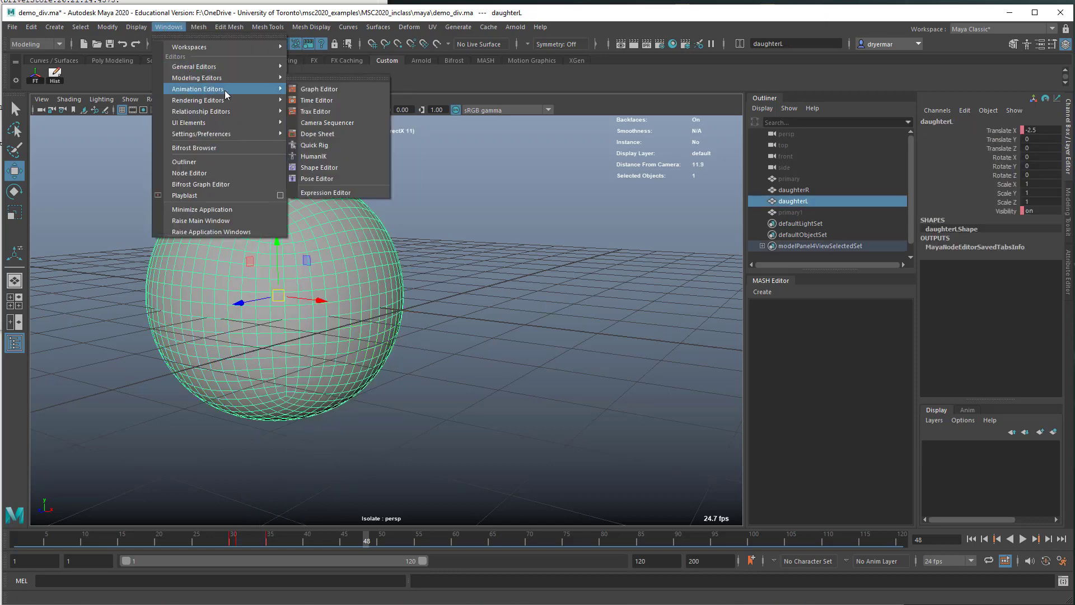
click(319, 168)
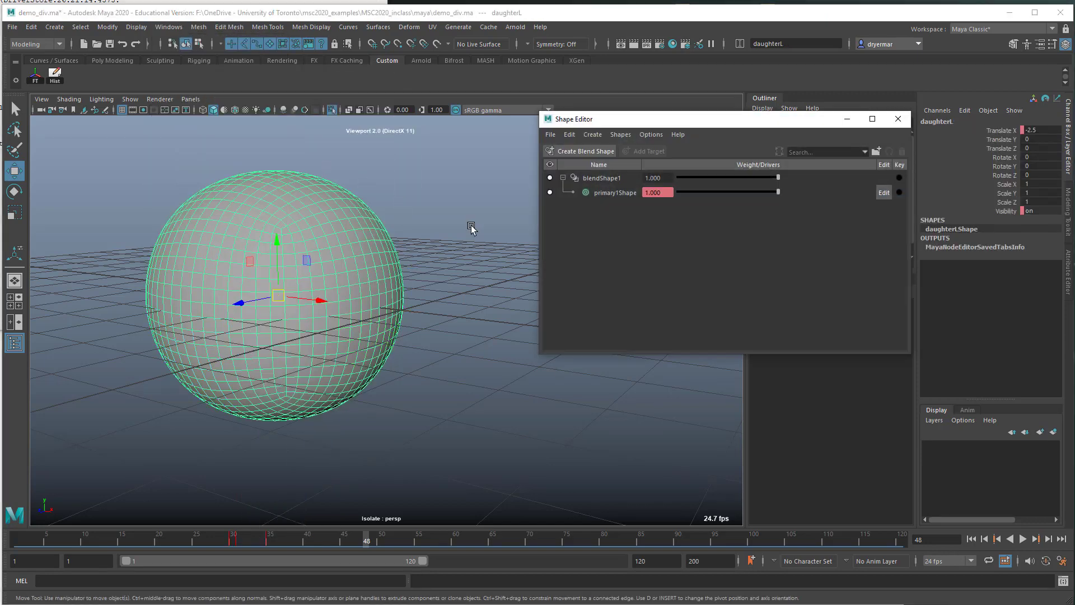
click(577, 151)
right_click(603, 207)
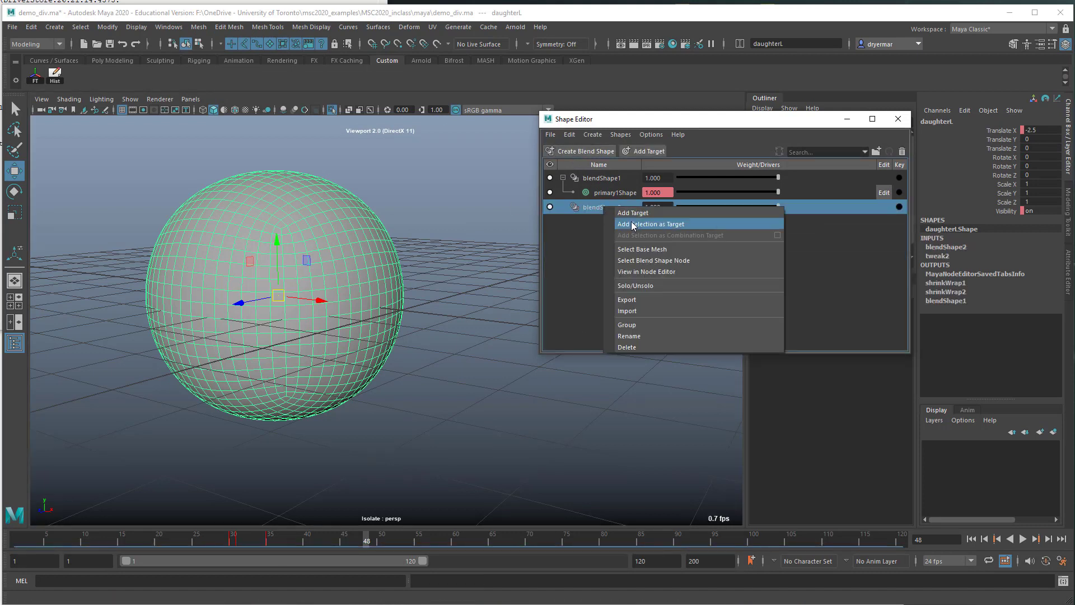
click(590, 212)
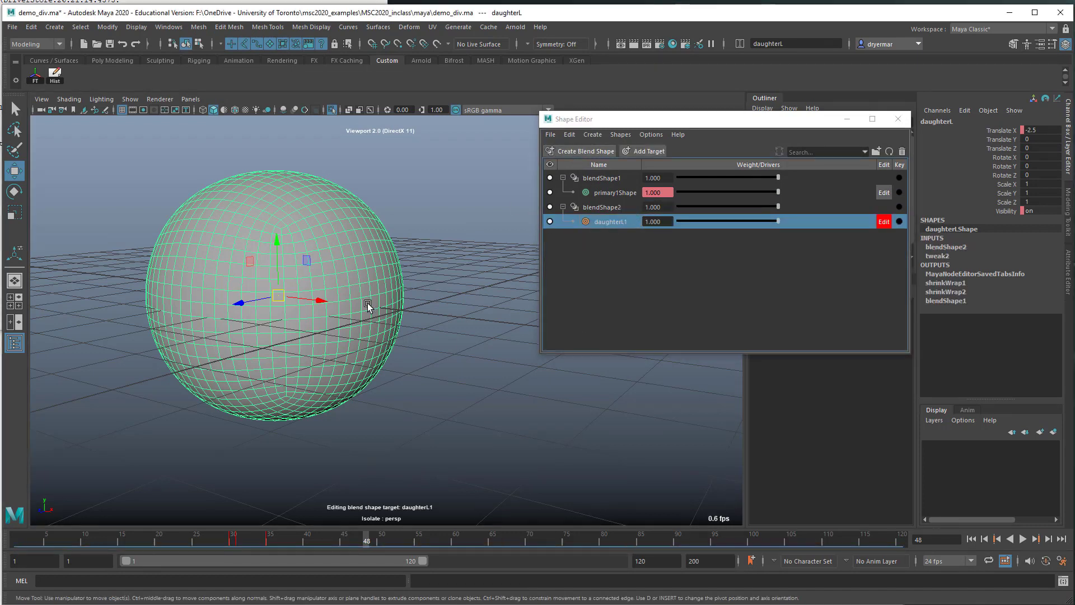
Pull daughterL's soft-selected vertex slightly outward along X towards daughterR, then end target editing and return to object mode.
right_drag(368, 303, 325, 316)
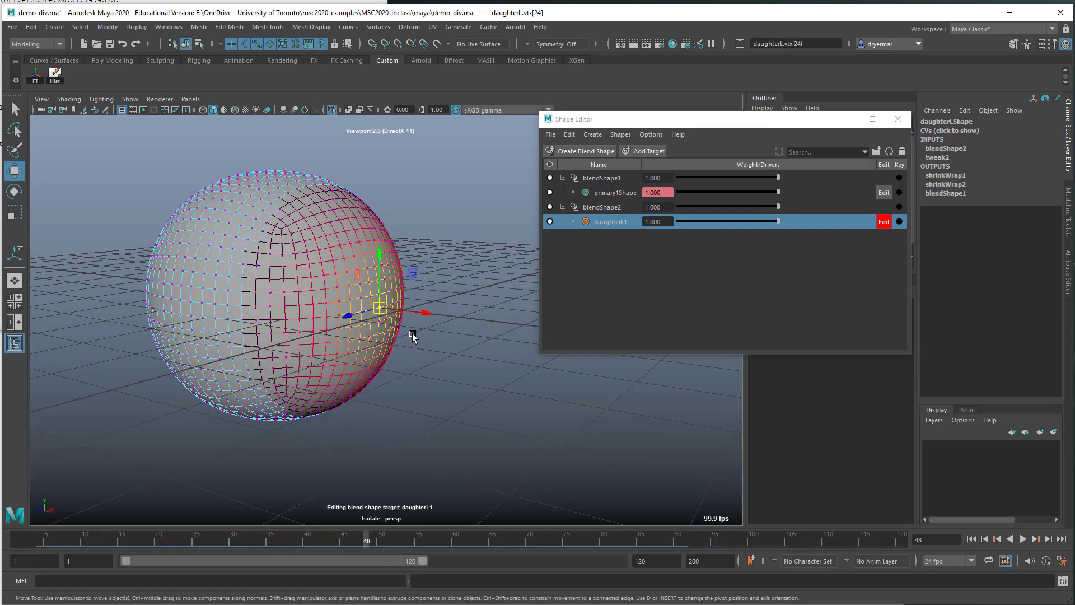
drag(428, 318, 458, 340)
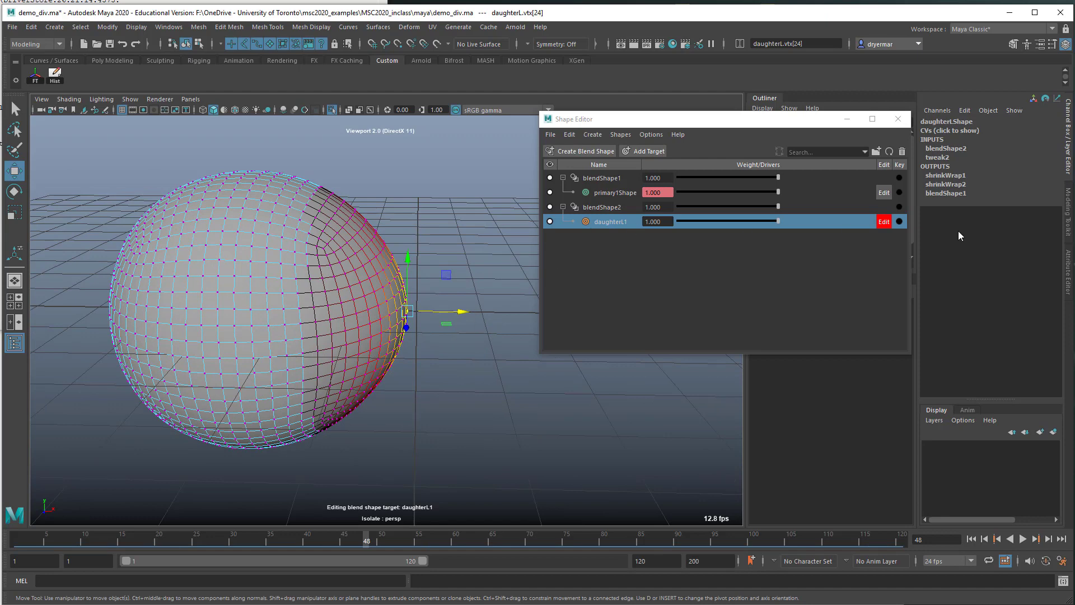
click(877, 223)
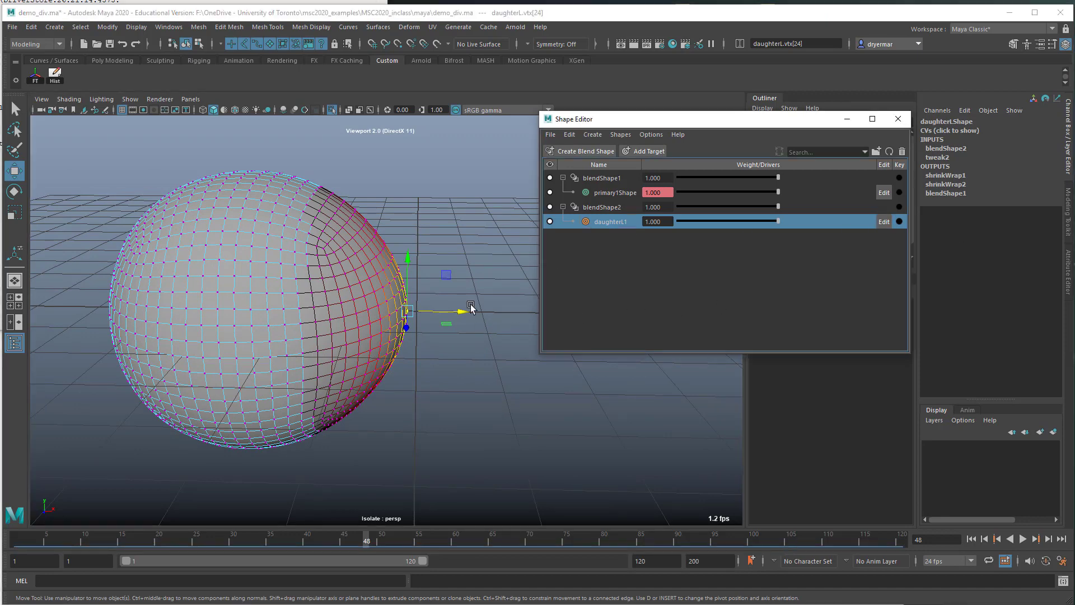
key(F8)
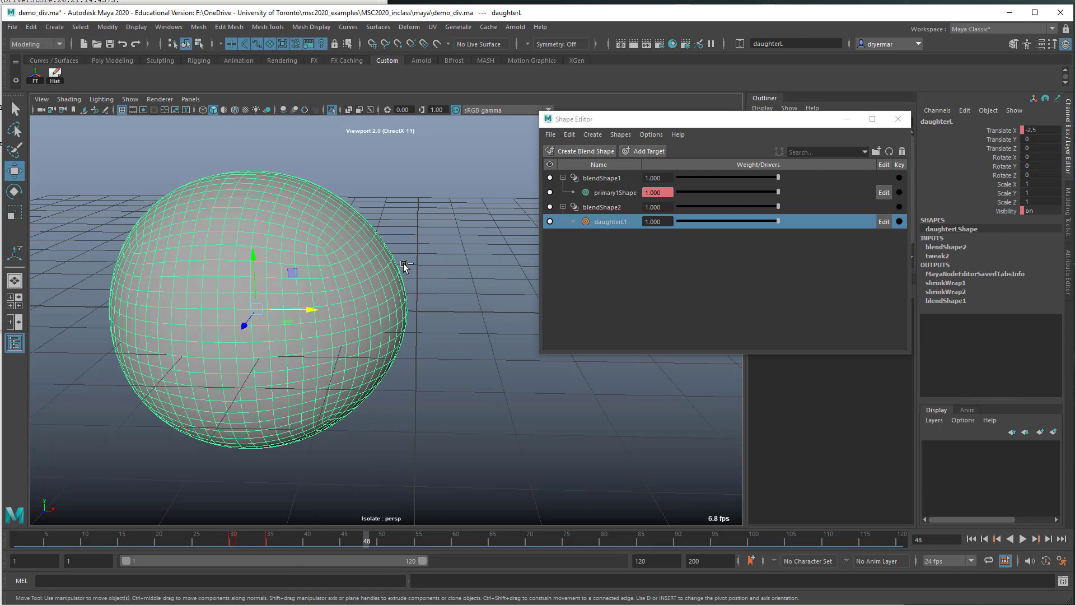
Turn off isolation and set the daughterL1 target weight to 0.
key(ctrl+1)
drag(682, 119, 788, 111)
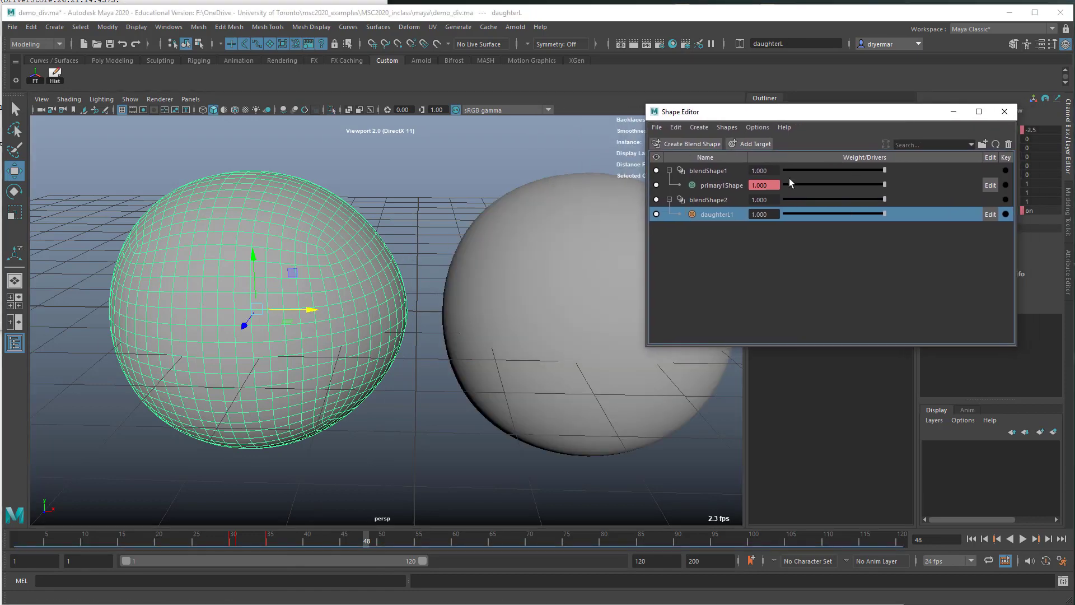
drag(841, 211, 663, 217)
Isolate daughterR, create a blend shape on it and add a target to that blend shape.
click(448, 328)
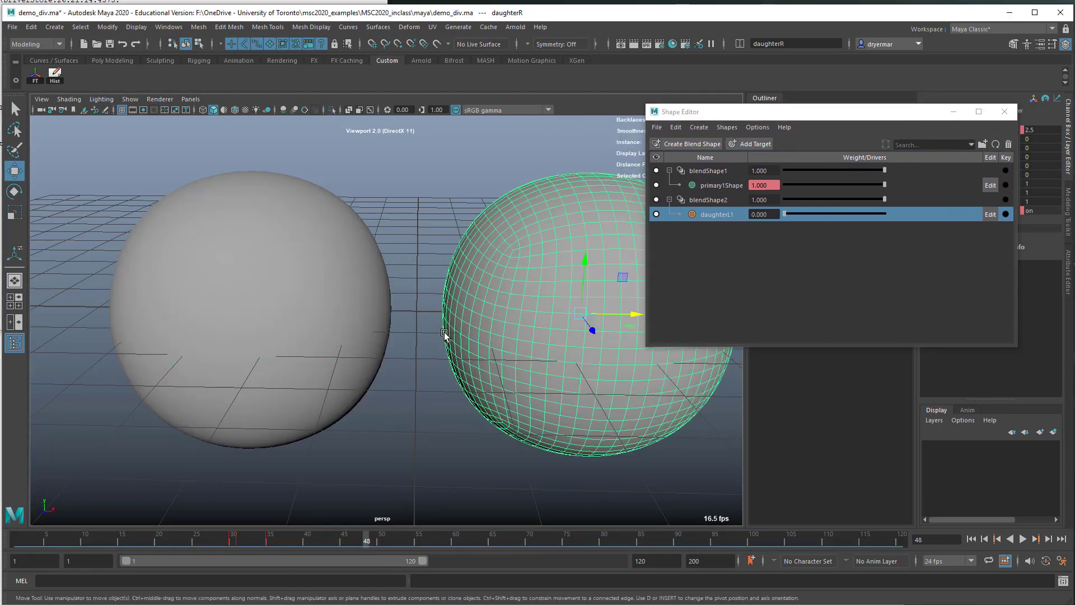
key(ctrl+1)
alt+drag(415, 332, 595, 269)
click(686, 146)
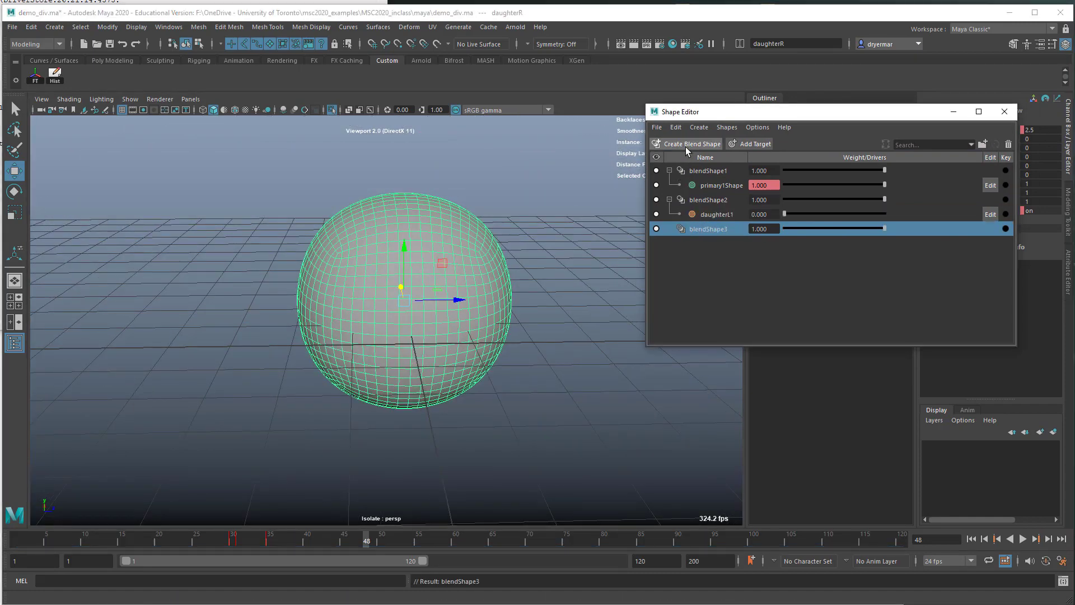
right_click(709, 230)
click(732, 238)
Pull daughterR's soft-selected vertex facing daughterL slightly outward along X, then end target editing and return to object mode.
right_drag(395, 315, 321, 318)
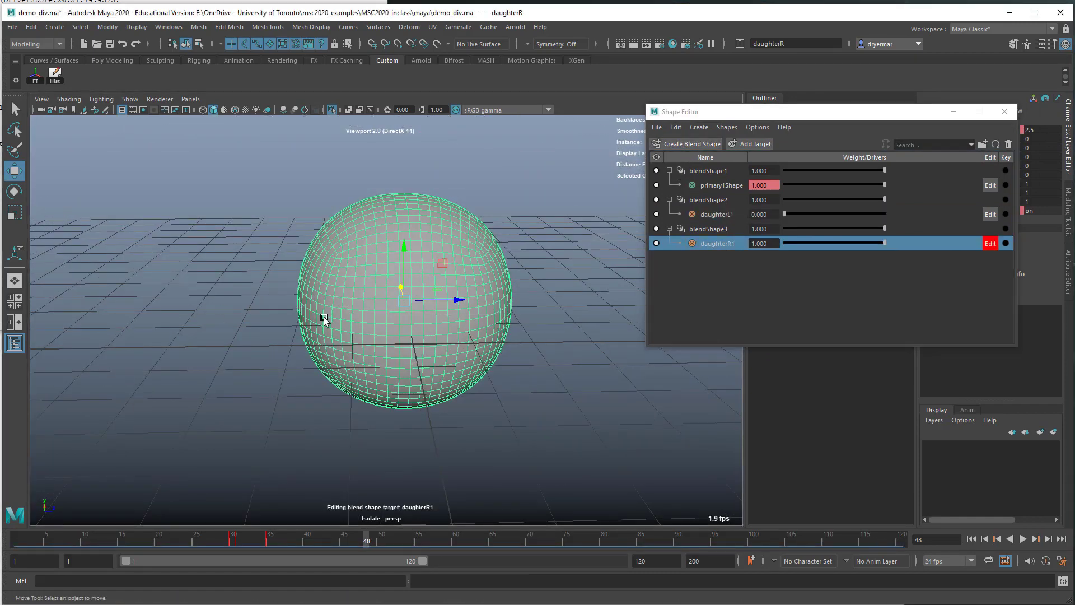
click(410, 338)
alt+drag(398, 355, 492, 367)
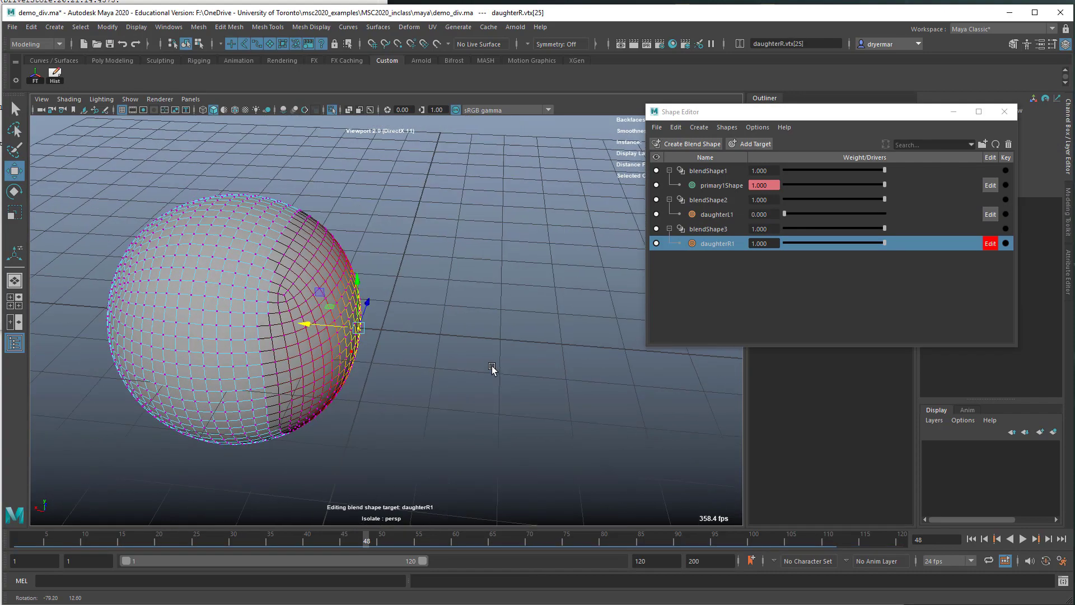
drag(308, 322, 336, 323)
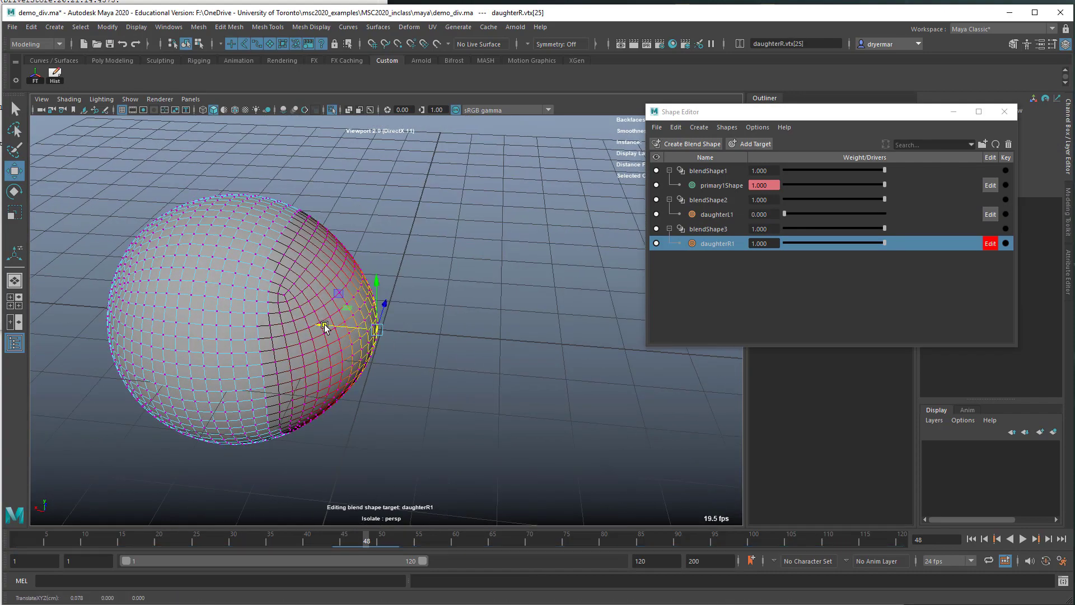
click(989, 244)
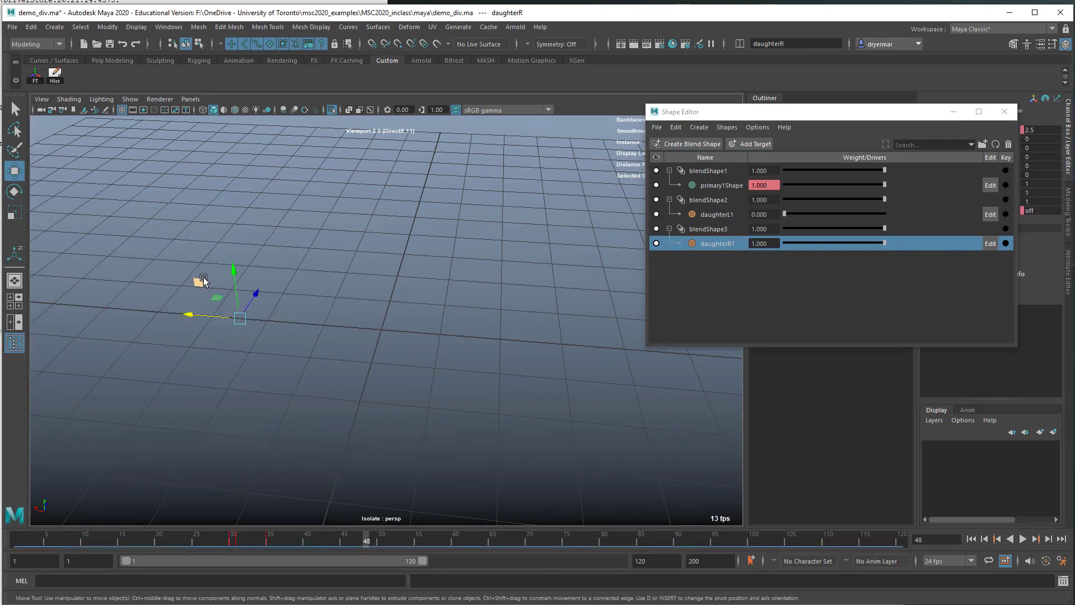
right_drag(247, 295, 425, 220)
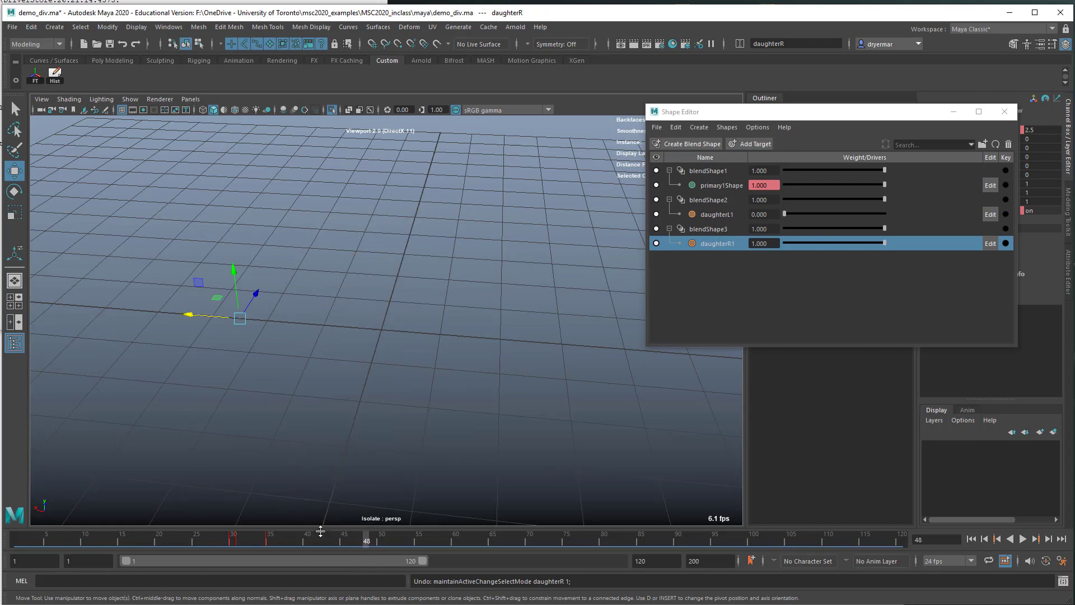
Show both daughter spheres again and set the daughterR1 target weight to 0.
drag(314, 538, 253, 536)
key(ctrl+1)
mouse_move(355, 359)
alt+mouse_down()
mouse_move(408, 355)
mouse_move(358, 361)
alt+mouse_up()
drag(853, 242, 676, 246)
At frame 30, set the daughterL1 and daughterR1 target weights to 1 and key both.
alt+drag(588, 314, 510, 339)
alt+right_drag(510, 338, 304, 325)
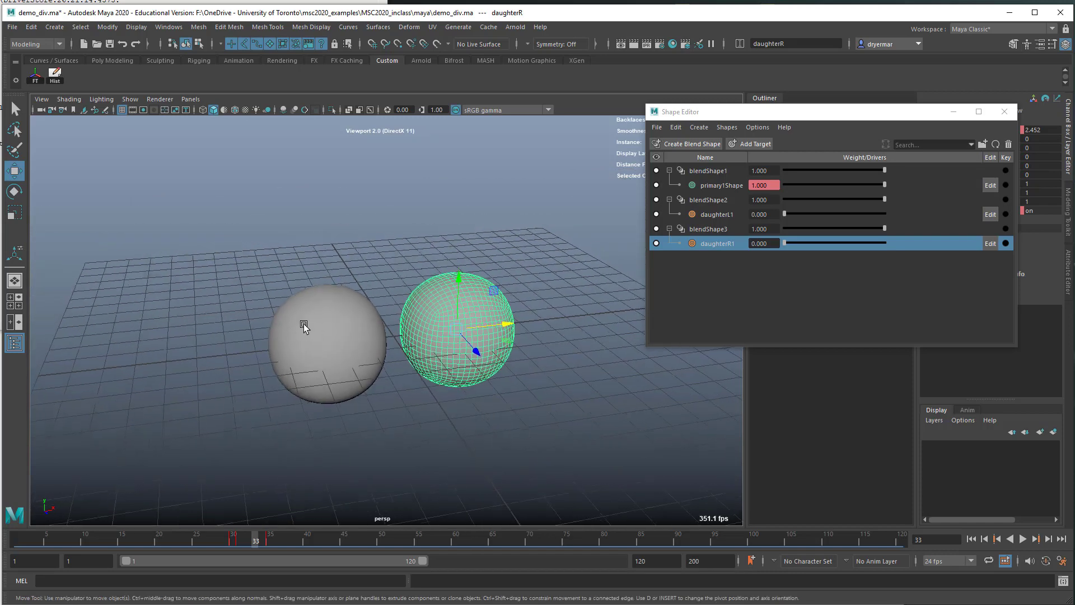
alt+drag(303, 325, 276, 311)
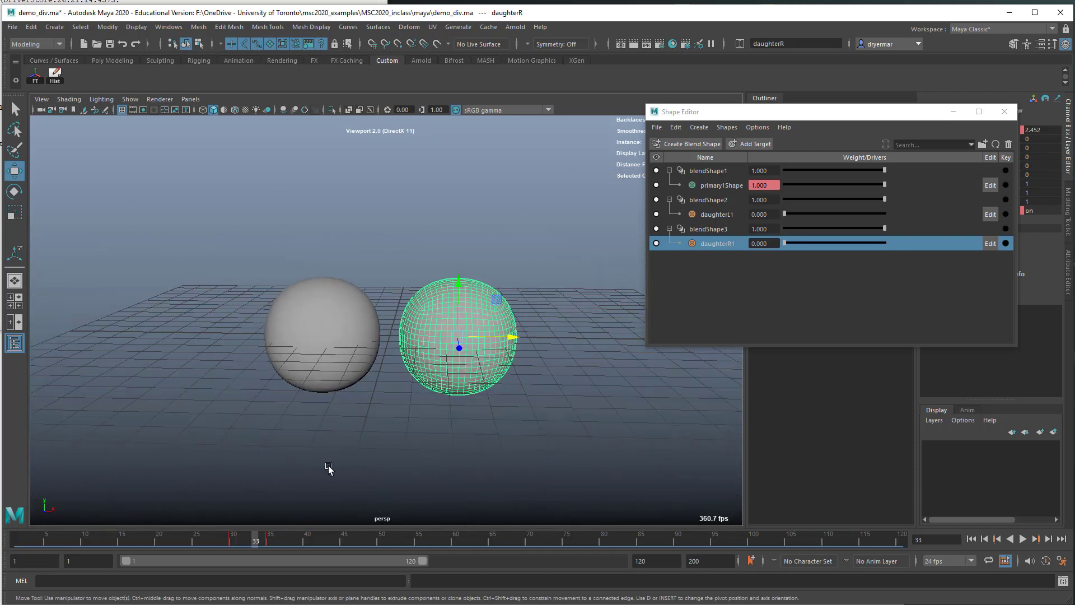
alt+drag(354, 466, 367, 465)
alt+right_drag(368, 465, 397, 486)
drag(262, 539, 231, 543)
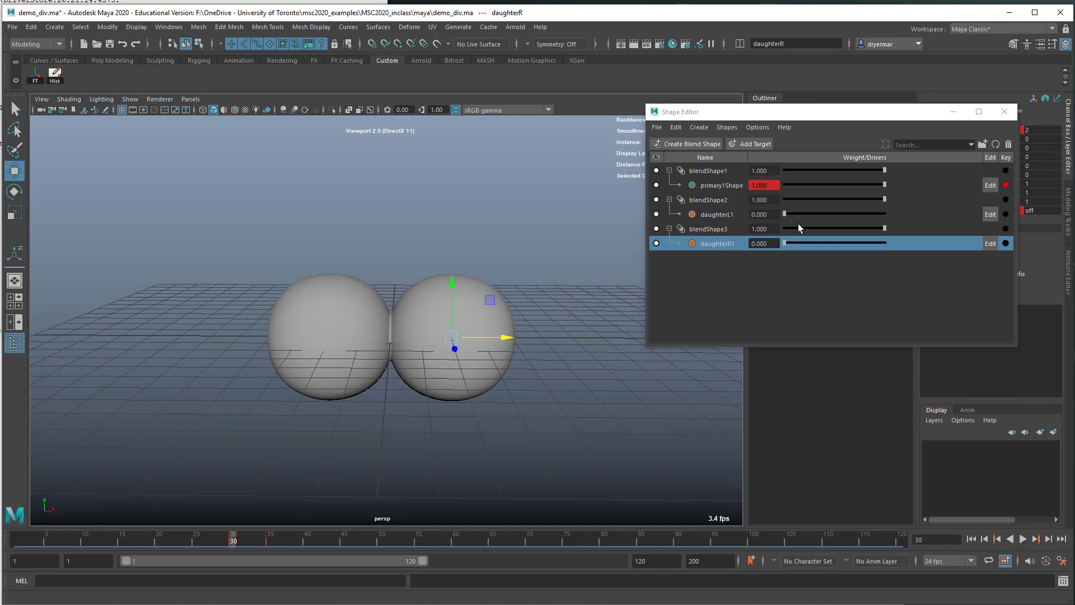
click(783, 243)
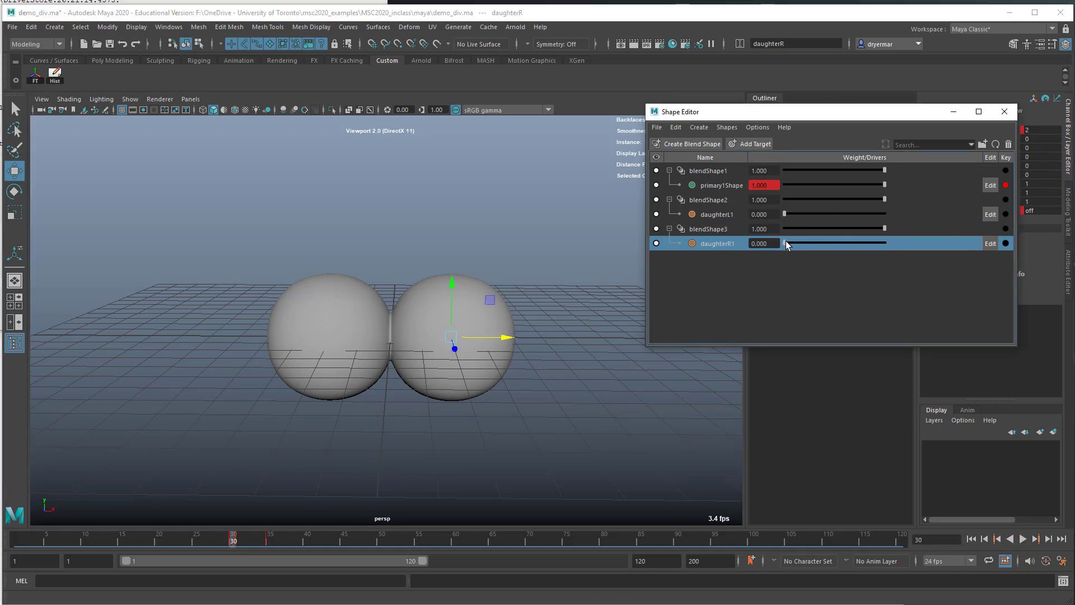
drag(785, 243, 902, 244)
drag(785, 213, 897, 220)
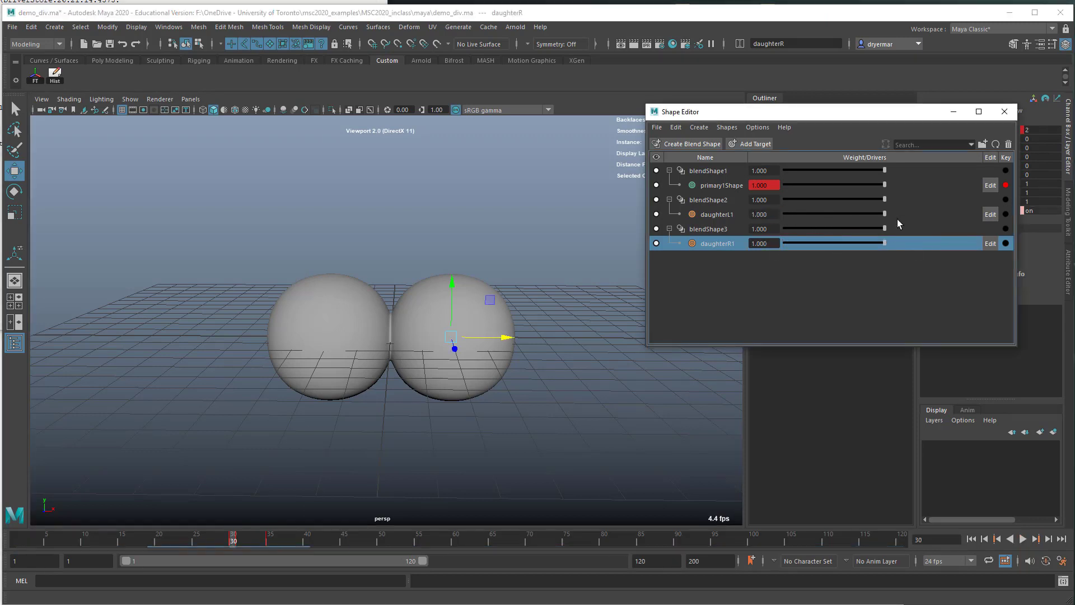
ctrl+click(729, 245)
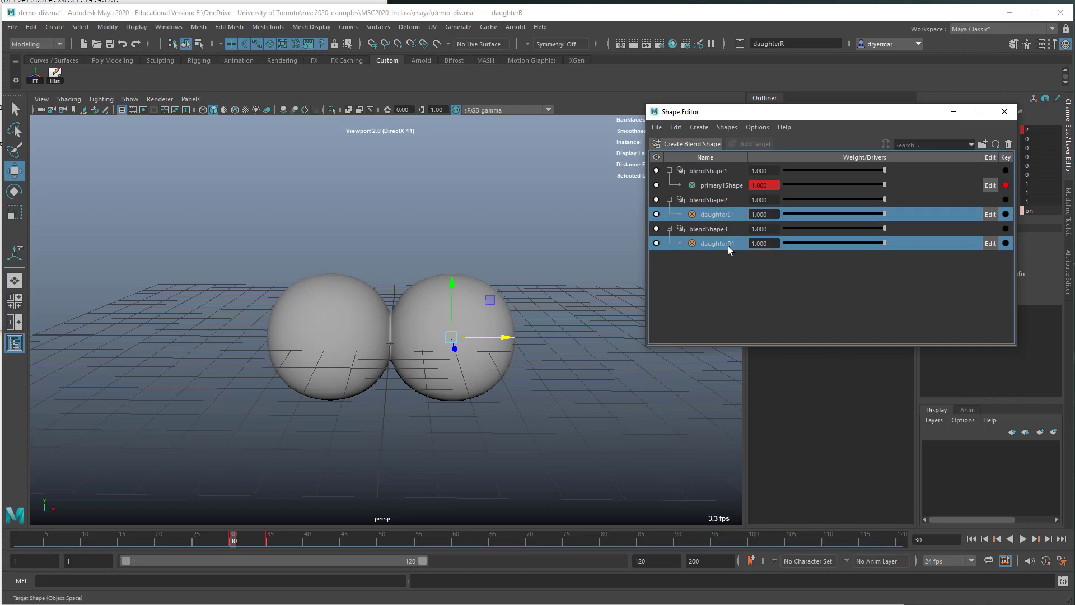
right_click(729, 245)
click(740, 251)
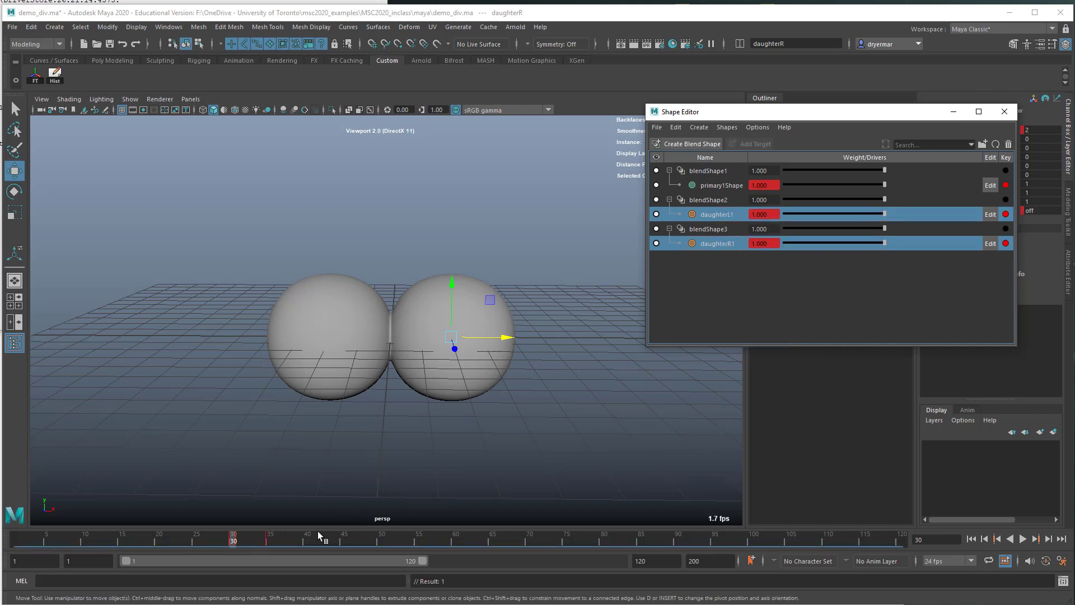
At frame 33, set the daughterL1 and daughterR1 target weights to 0 and key both.
drag(233, 539, 251, 542)
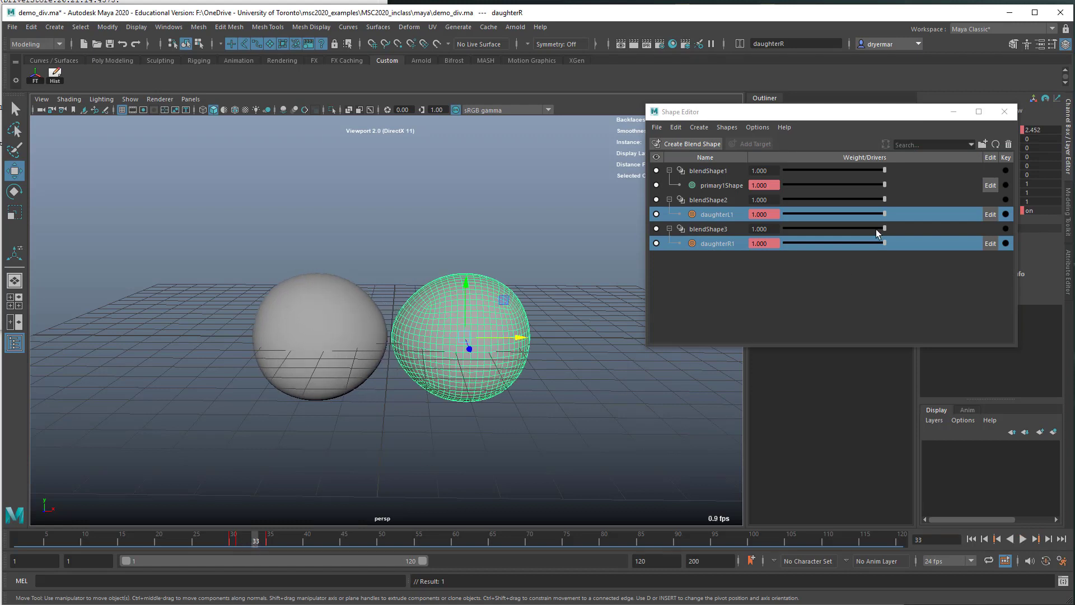
drag(885, 214, 763, 214)
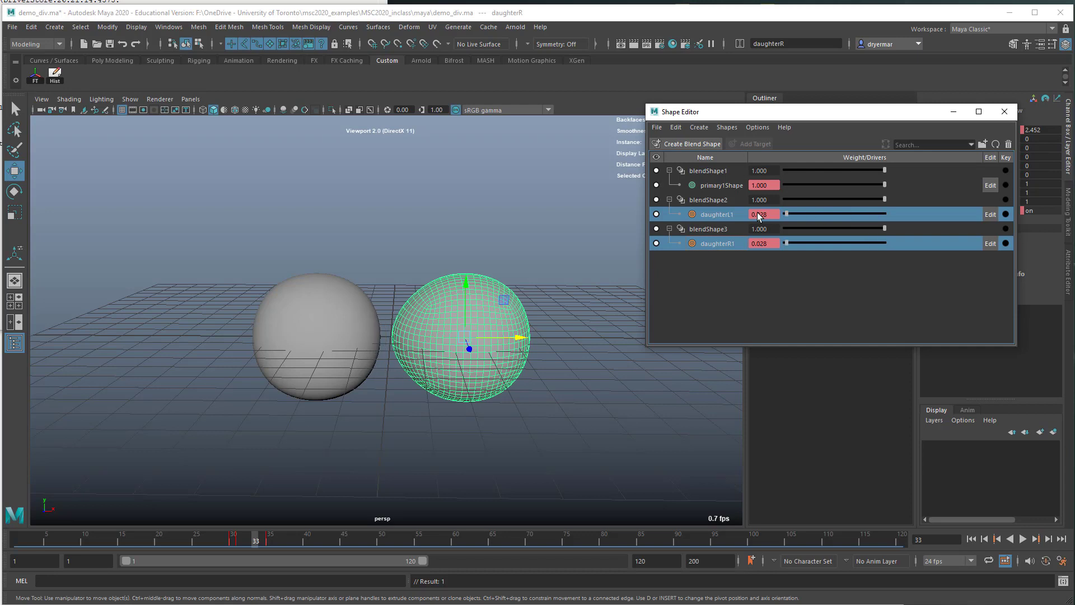
right_click(711, 219)
click(728, 222)
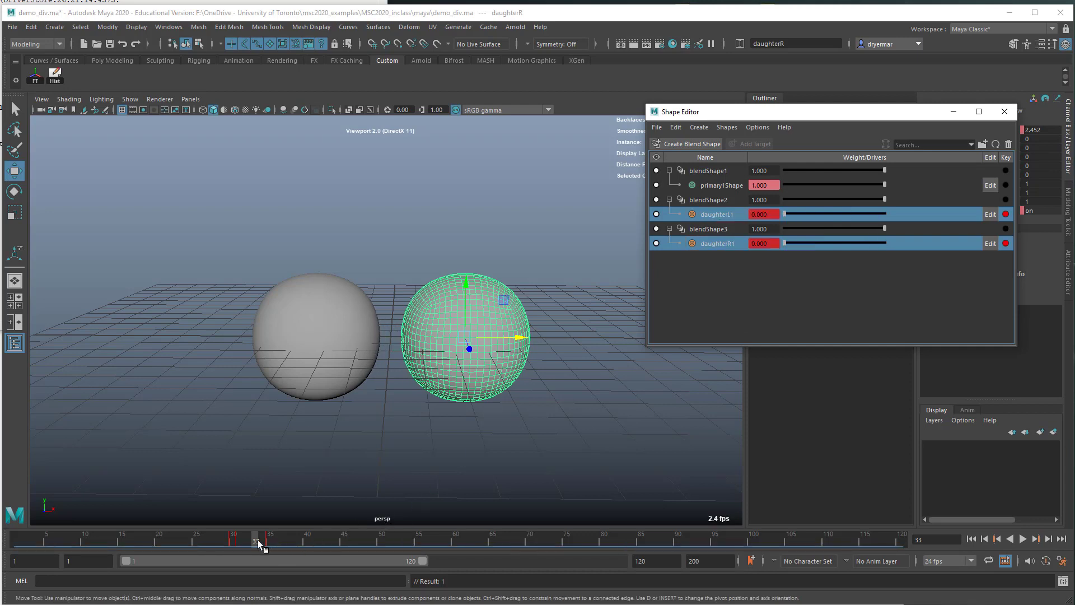
At frame 37, raise the daughterL1 and daughterR1 target weights to about 0.536 and key both.
drag(256, 538, 283, 544)
drag(791, 214, 874, 220)
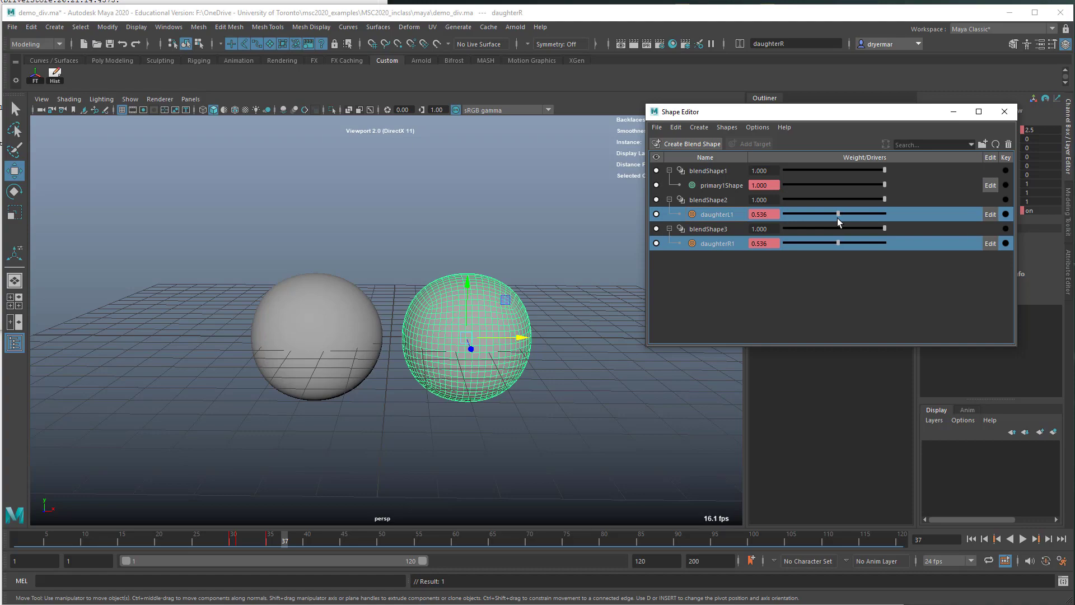
alt+drag(526, 310, 476, 407)
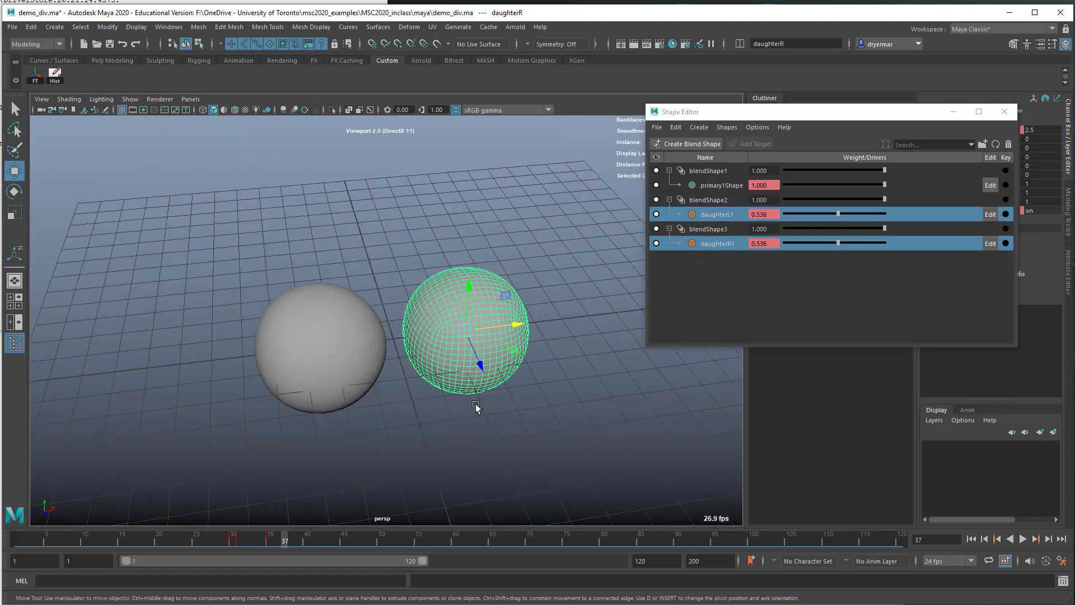
right_click(727, 217)
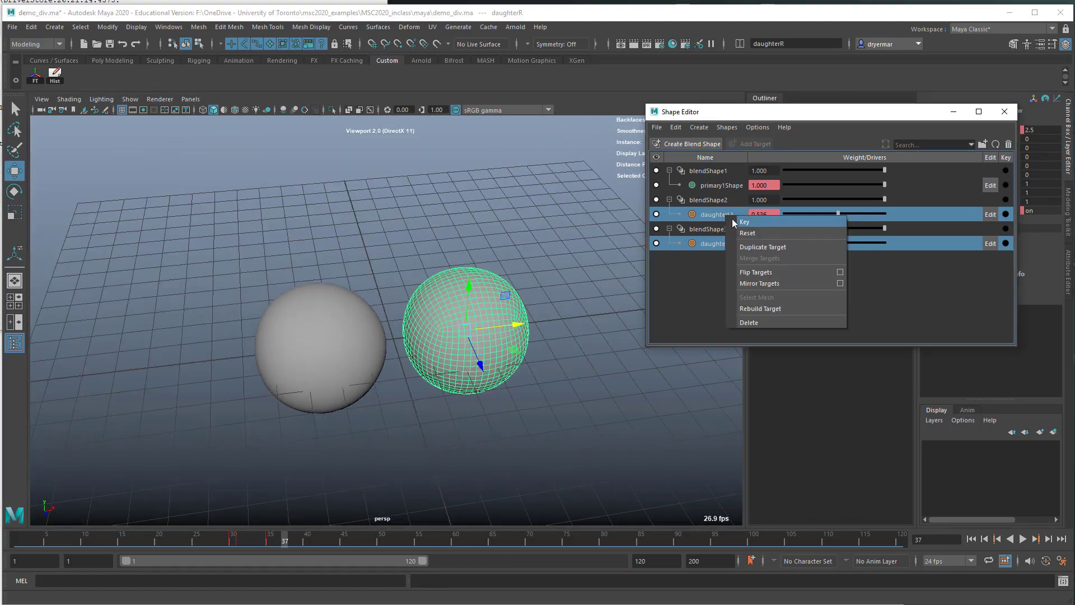
click(733, 222)
mouse_move(295, 543)
mouse_down()
mouse_move(211, 538)
mouse_move(300, 544)
mouse_up()
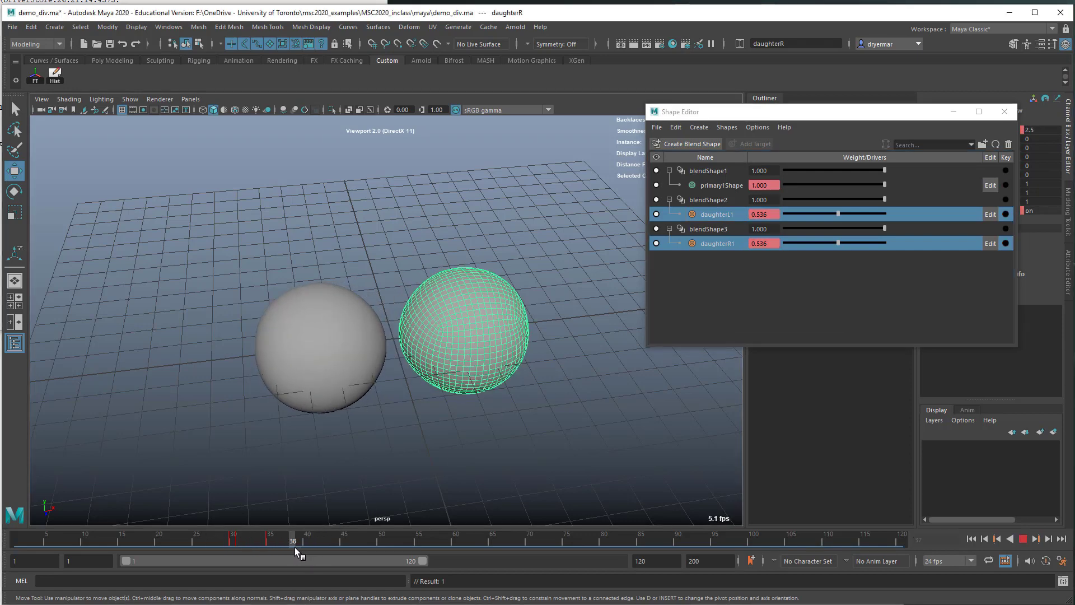
At frame 38, set the daughterL1 and daughterR1 target weights to 0 and key both.
drag(834, 213, 786, 214)
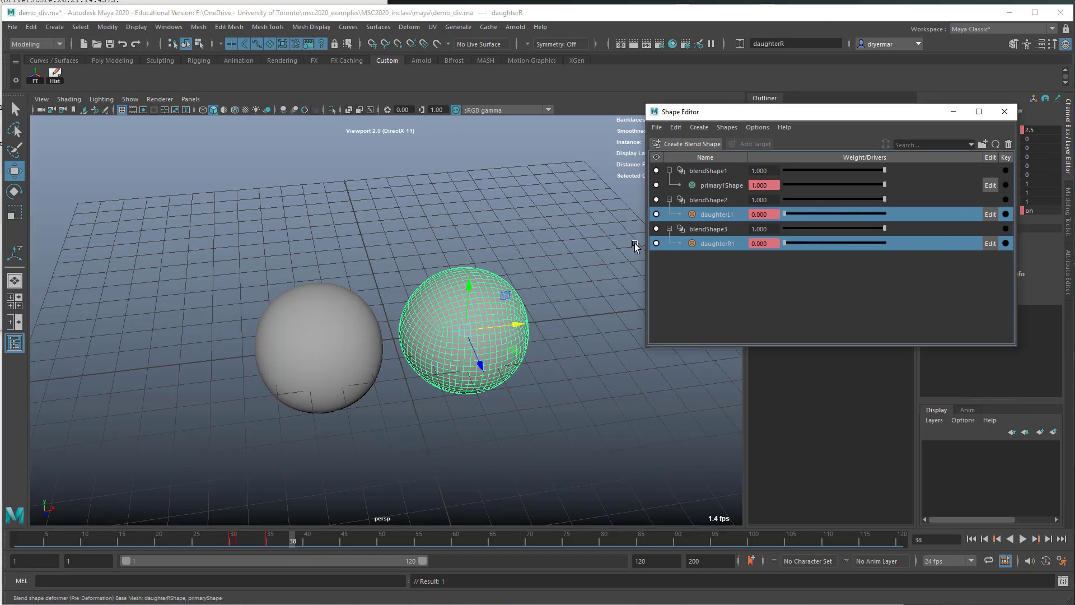
alt+drag(415, 396, 356, 506)
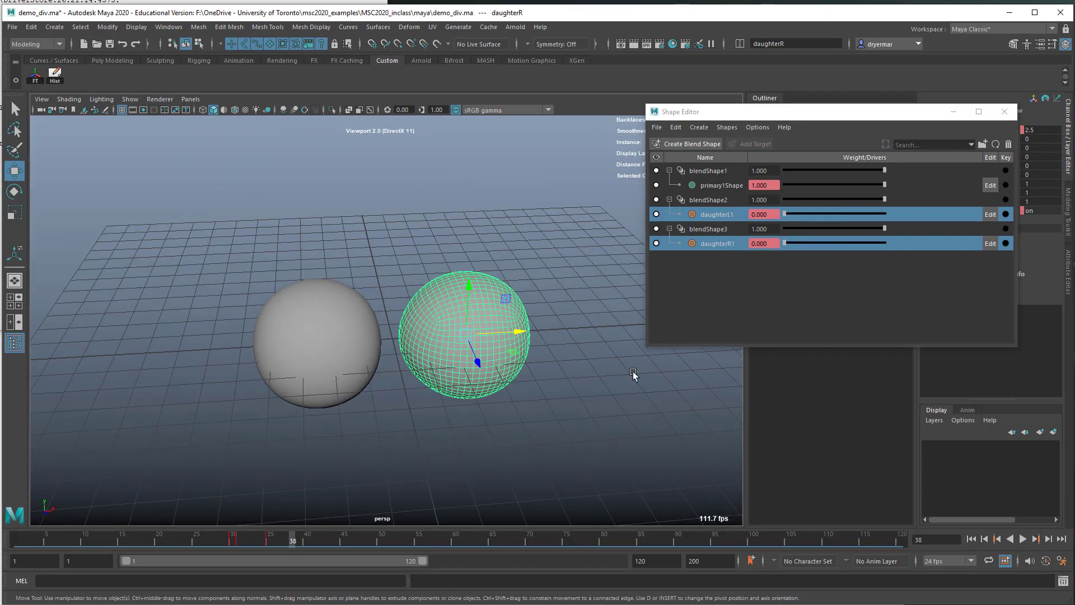
right_click(715, 214)
click(726, 221)
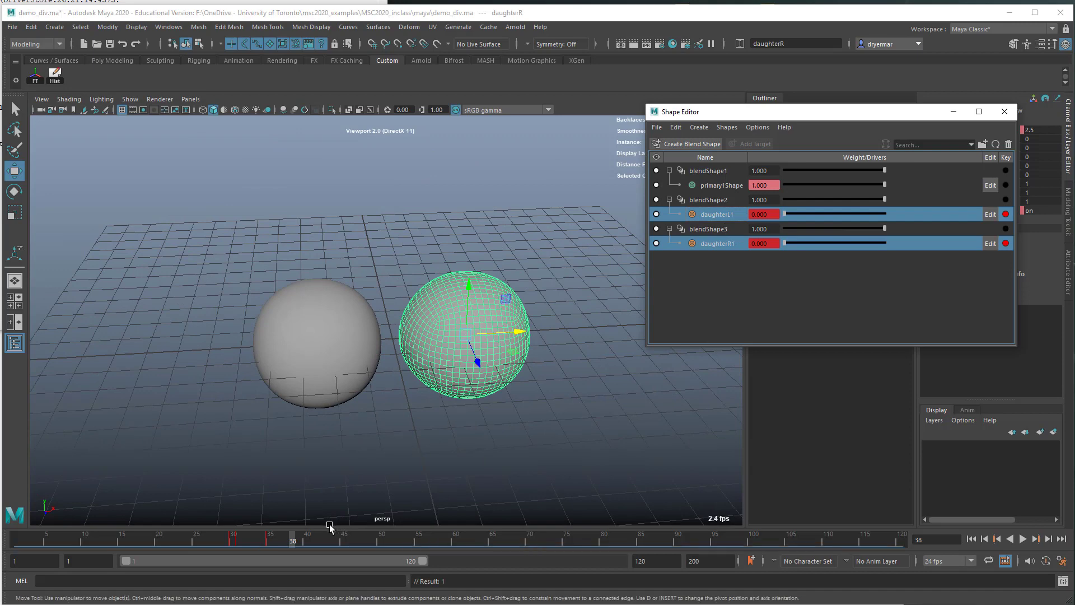
Return the timeline to frame 1 and save the scene.
drag(292, 543, 17, 541)
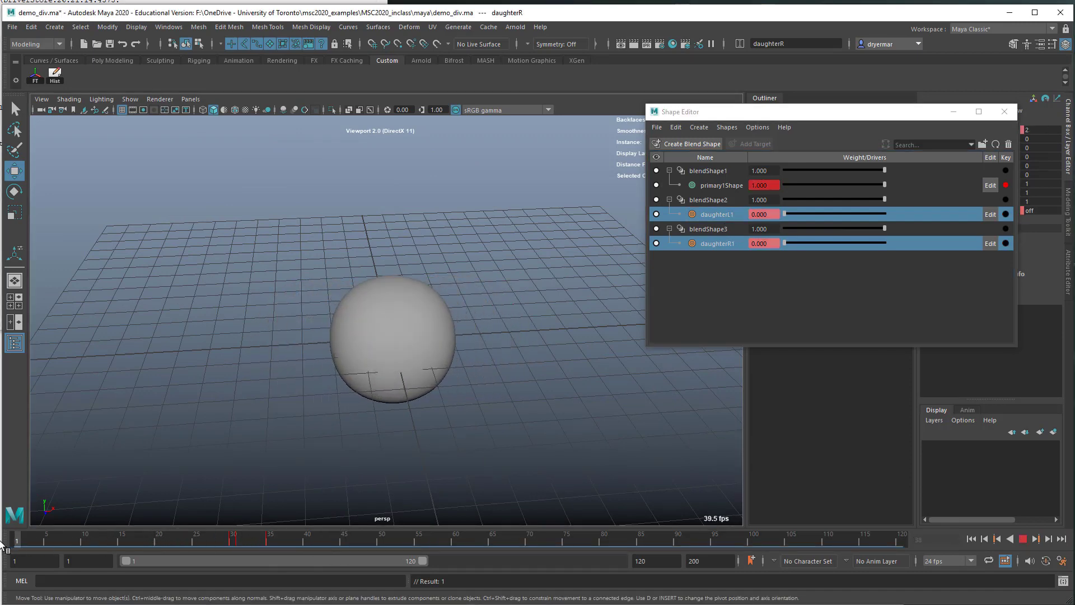
alt+drag(220, 421, 214, 420)
key(ctrl+s)
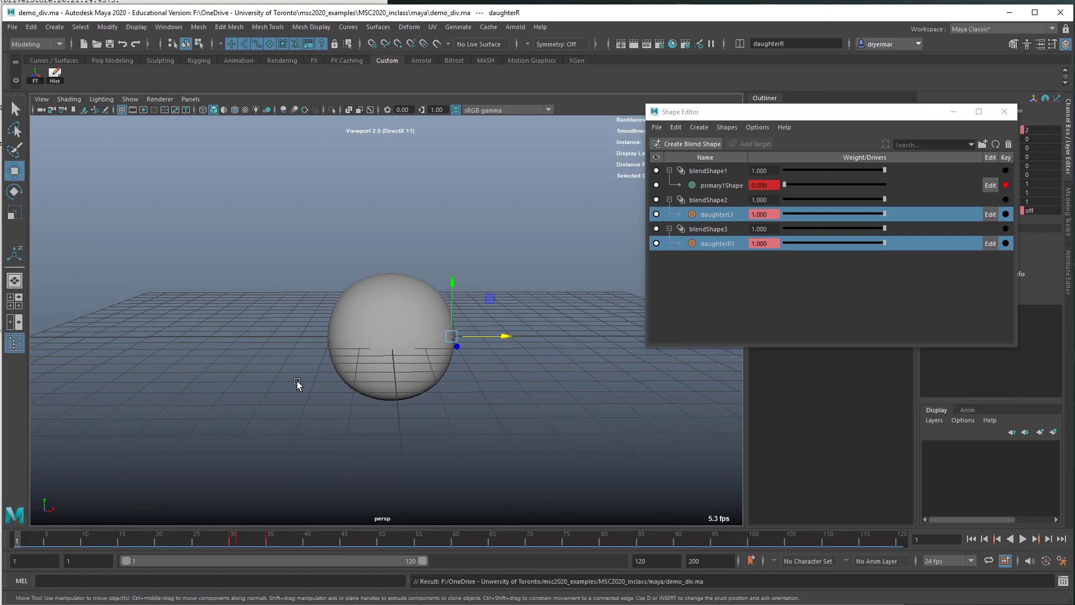
Deselect everything and play the division animation from the first frame to review the daughter spheres' recoil.
click(326, 402)
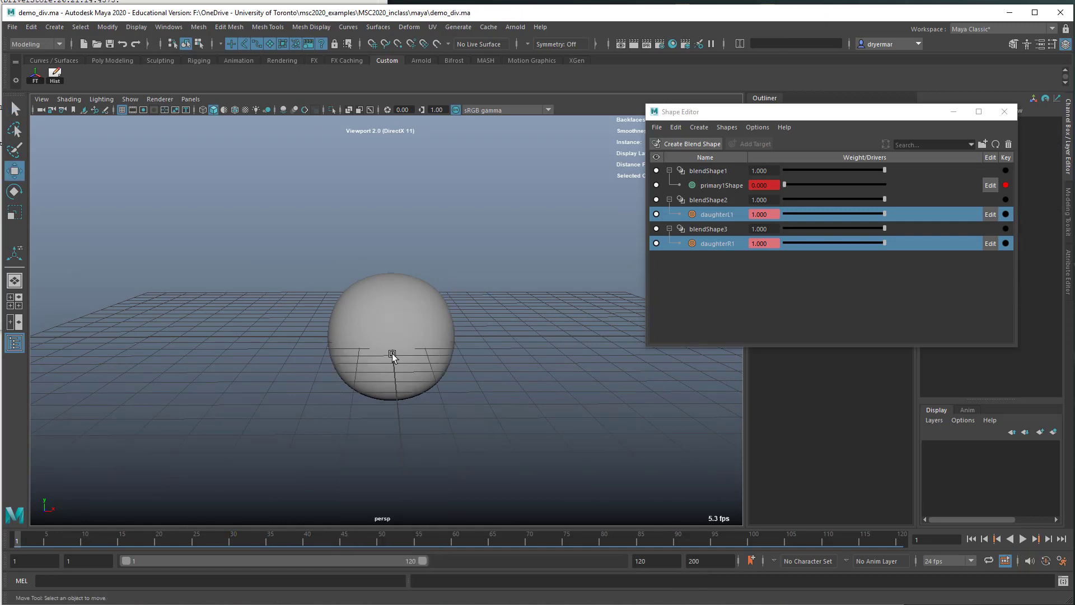
click(976, 542)
alt+drag(620, 418, 576, 401)
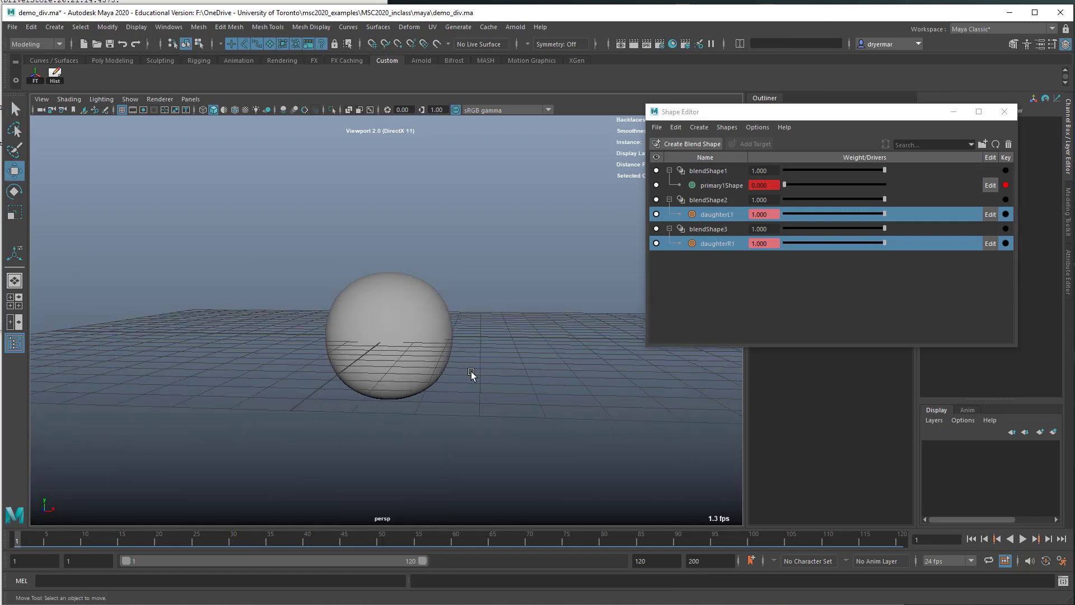
alt+drag(443, 362, 465, 370)
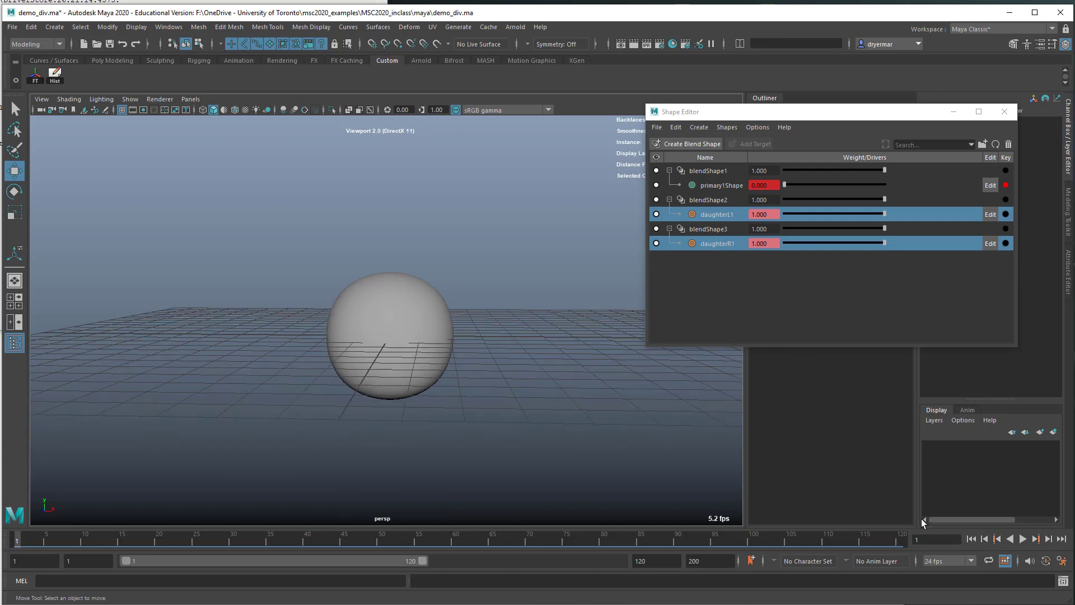
click(1023, 539)
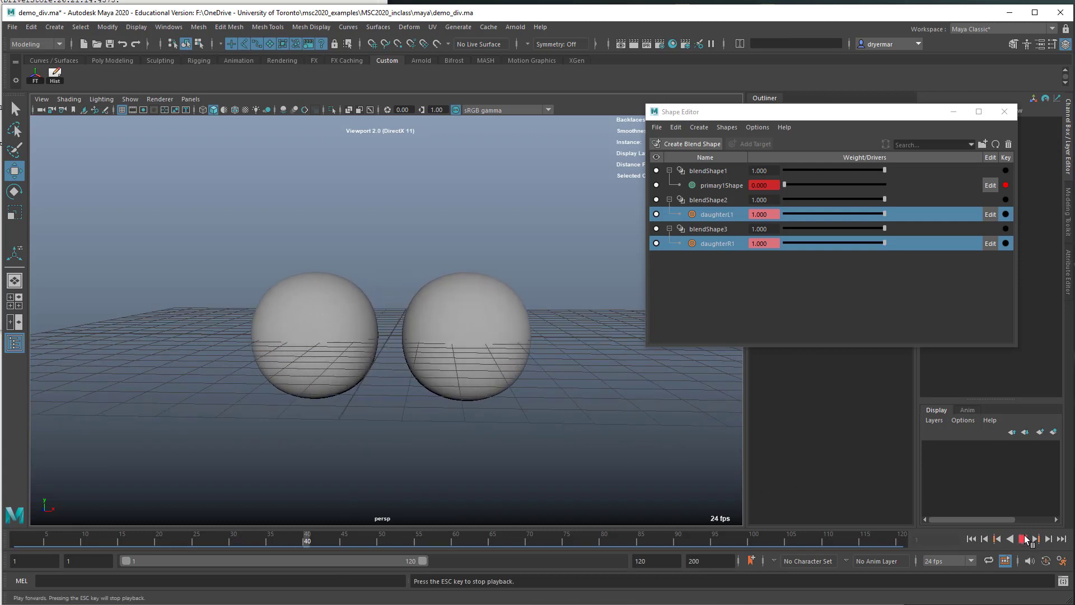
click(1024, 539)
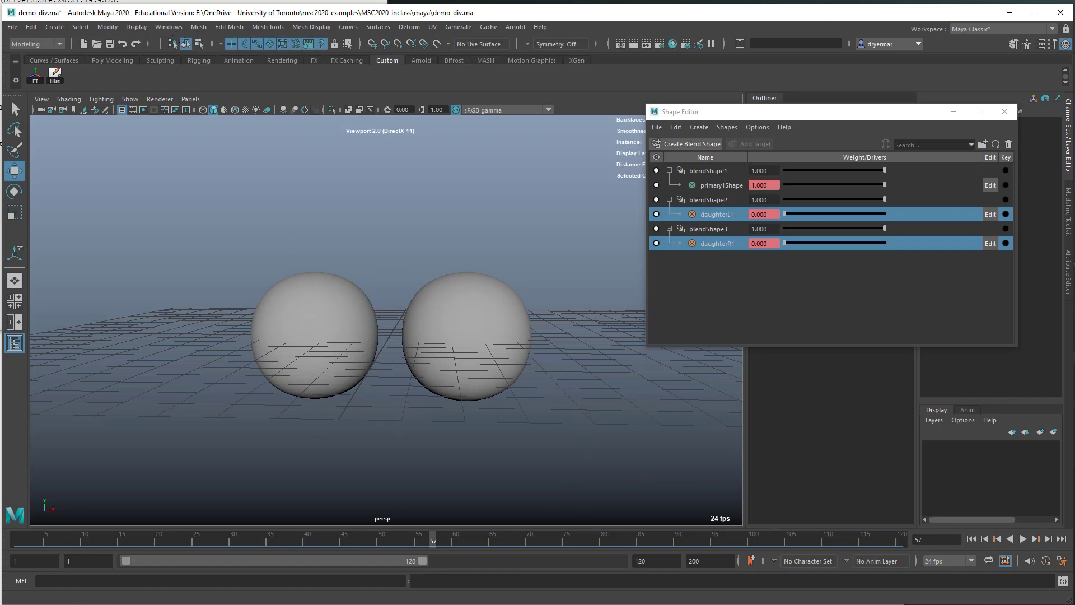
Close the Node Editor and open the Graph Editor clear of the Shape Editor.
key(alt+Tab)
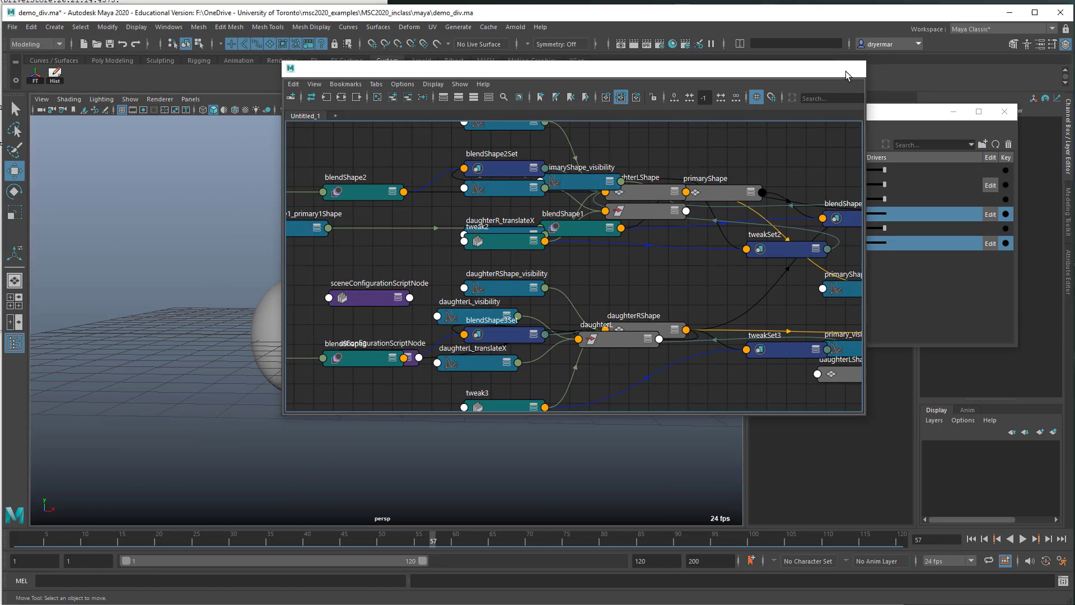
click(853, 68)
click(169, 27)
mouse_move(224, 89)
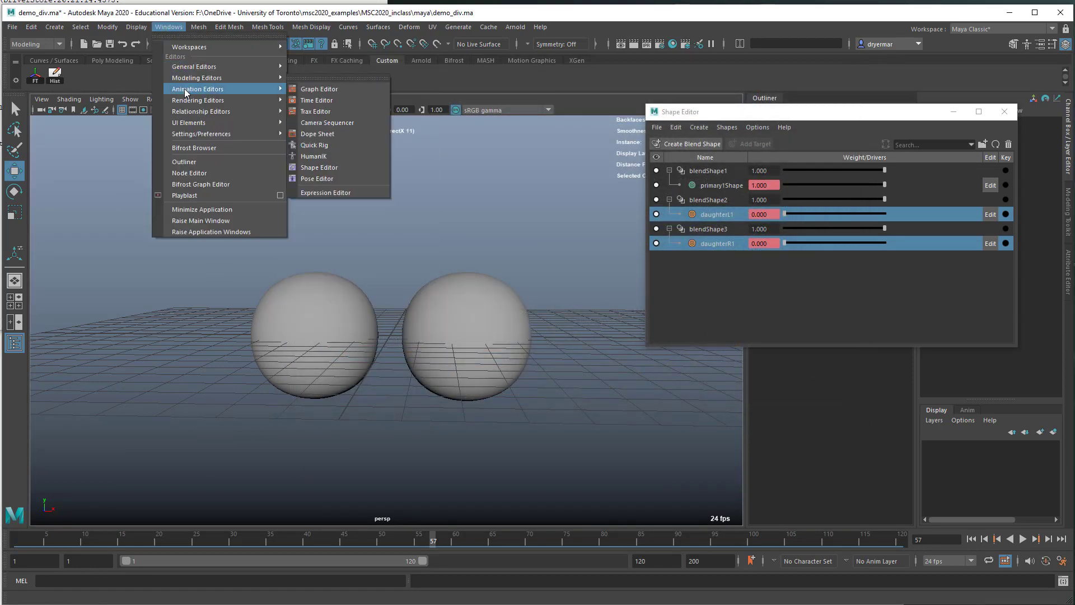
click(319, 89)
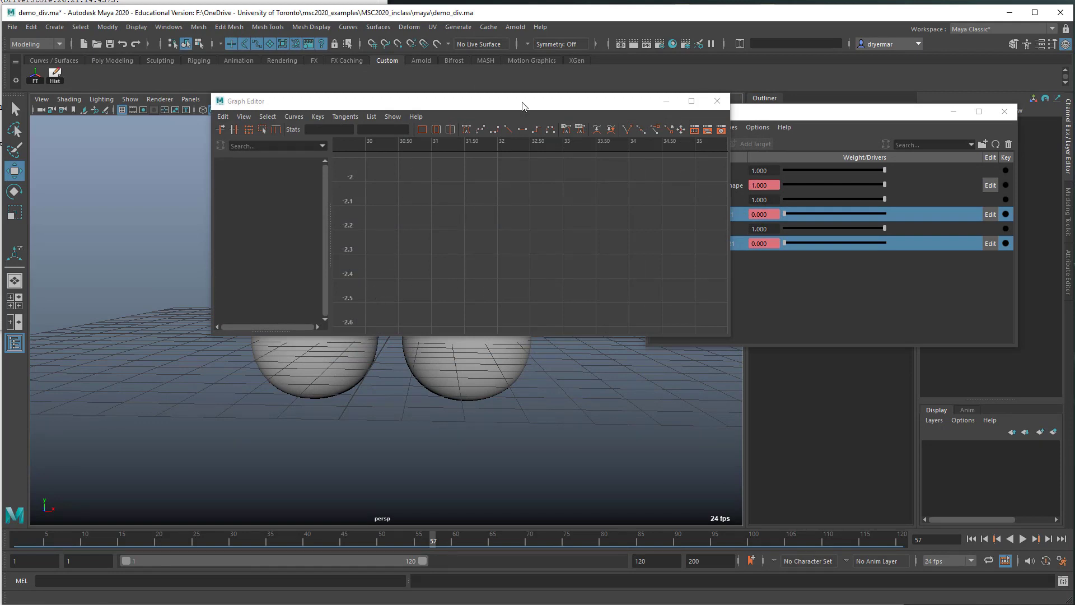
drag(523, 101, 403, 86)
Select the blendShape2 node and move the last key of its daughterL1 curve to frame 41.
click(717, 201)
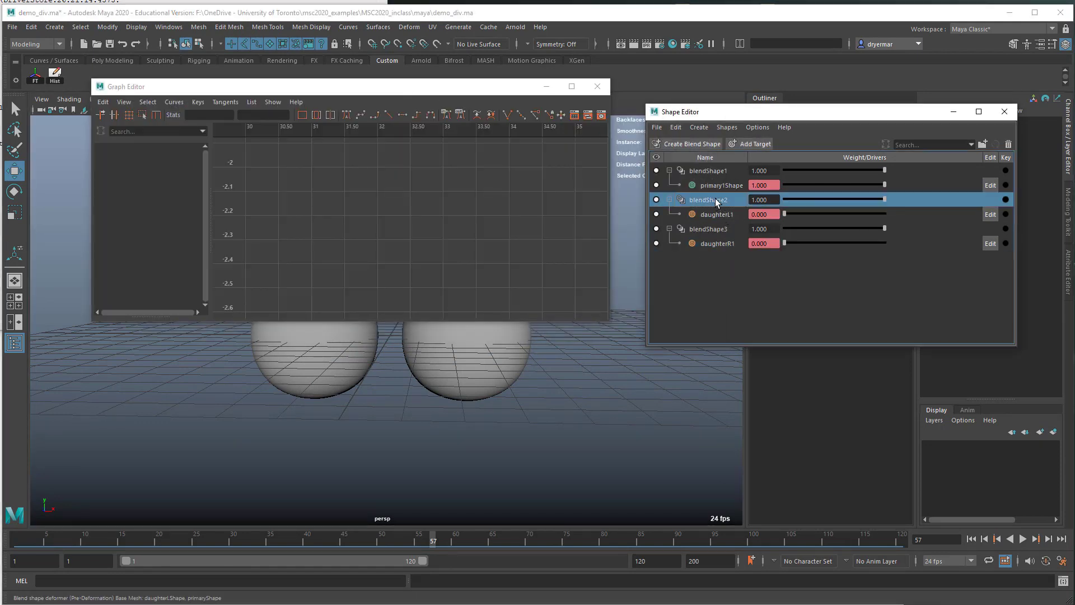
right_click(723, 201)
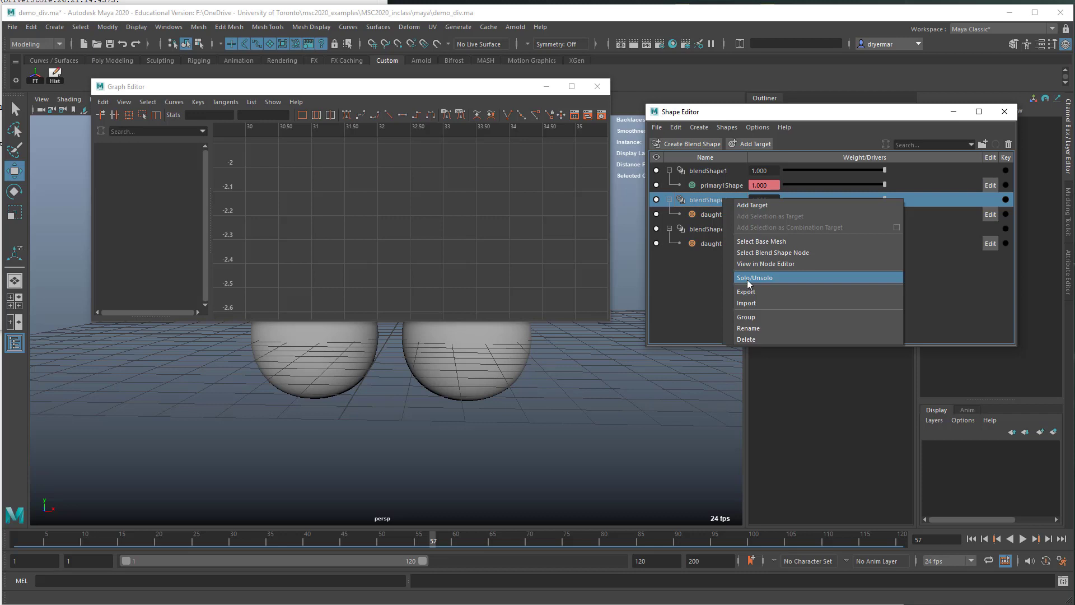
click(762, 254)
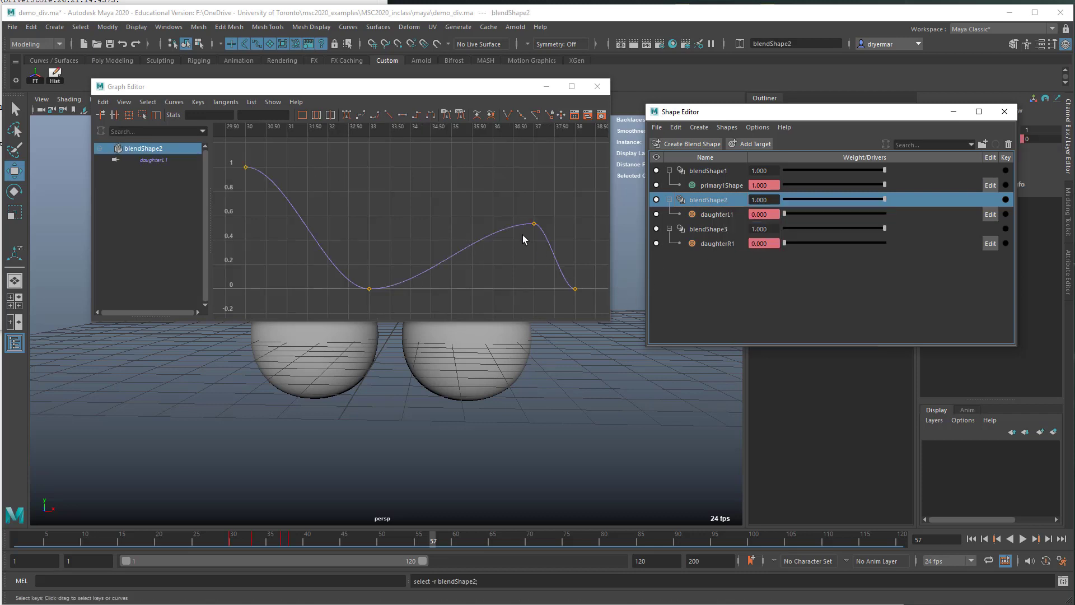
drag(510, 210, 552, 243)
alt+middle_drag(569, 256, 504, 247)
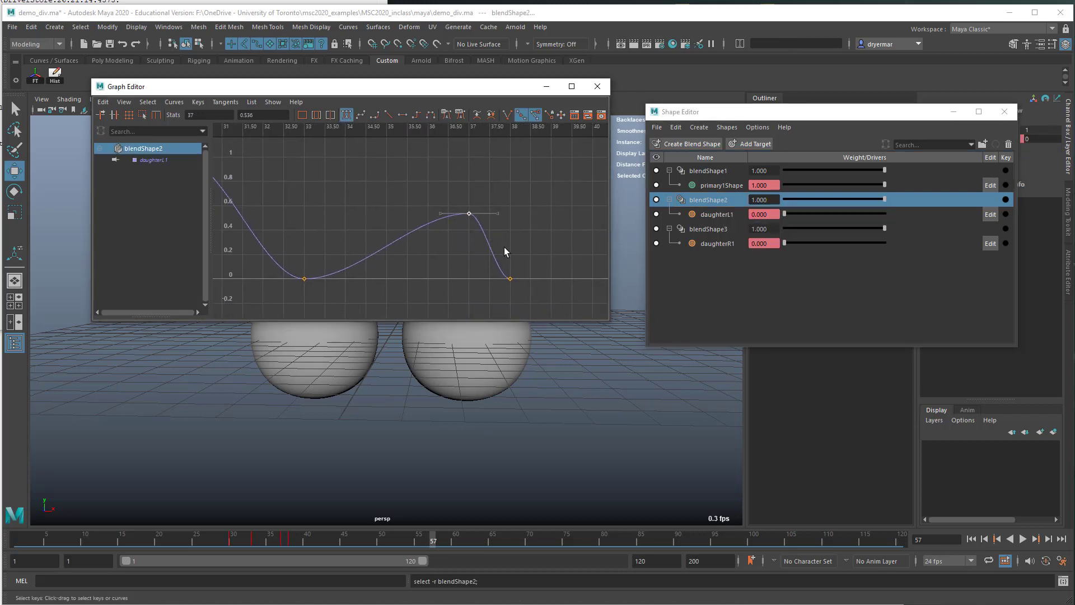
shift+middle_drag(485, 291, 586, 292)
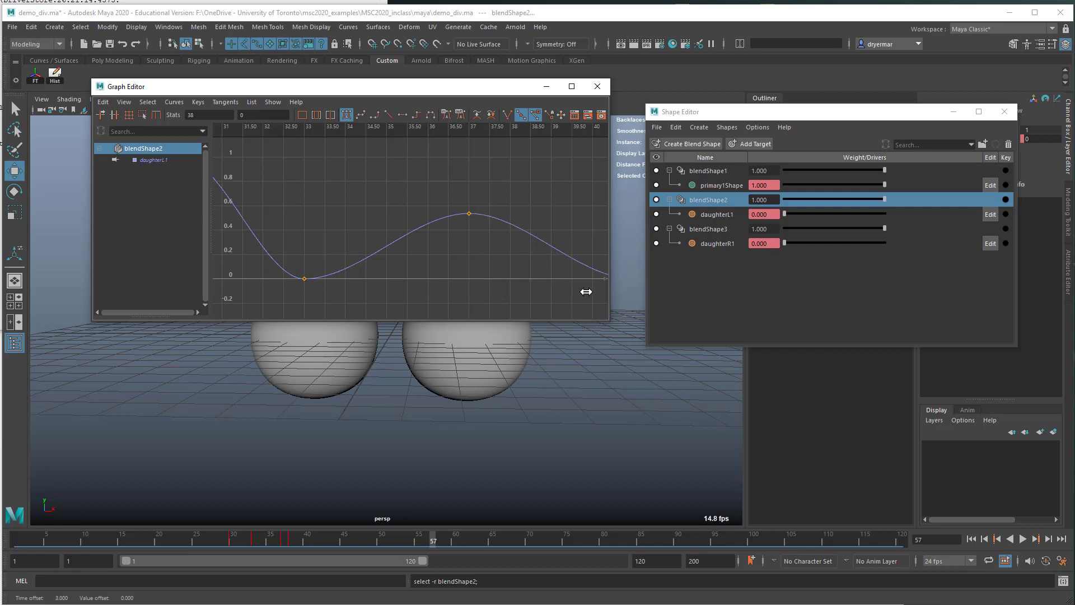
key(f)
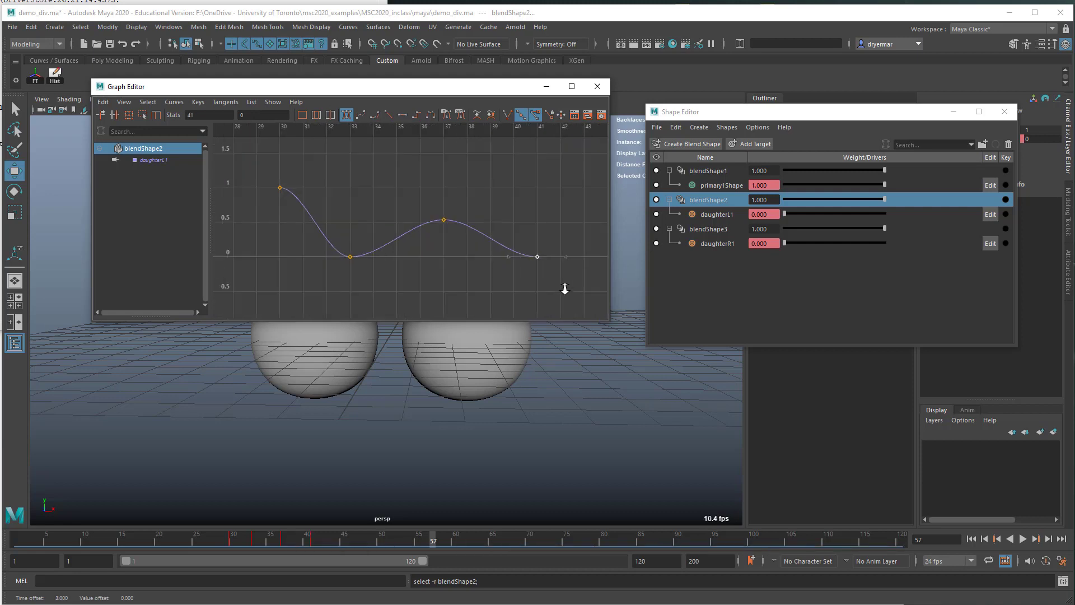
Select the blendShape3 node and move the last key of its daughterR1 curve to frame 41.
click(710, 231)
right_click(712, 231)
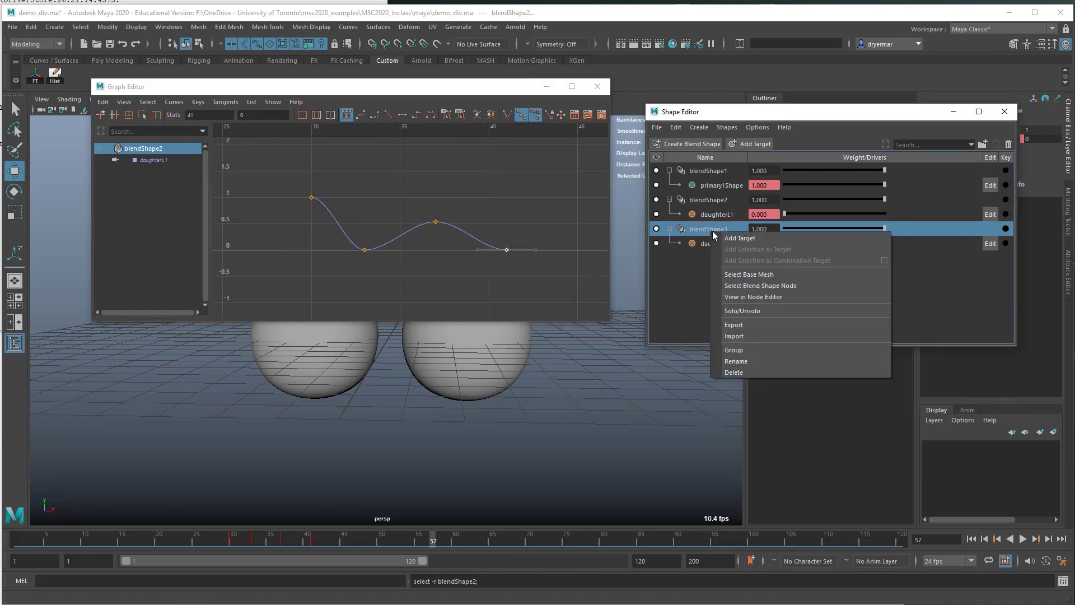
click(769, 287)
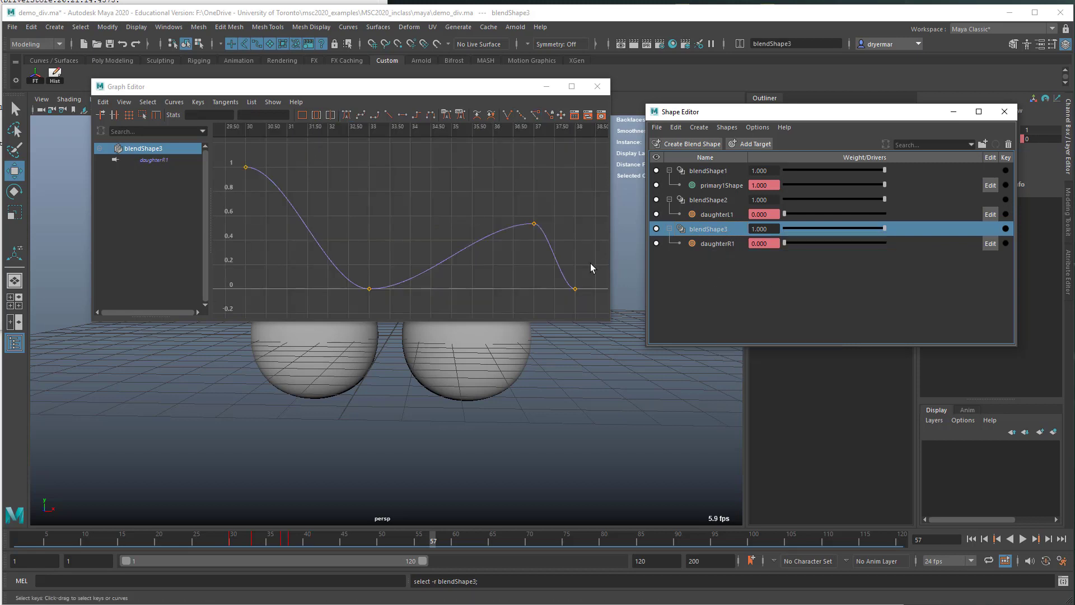
click(562, 301)
key(f)
scroll(476, 295, up, 3)
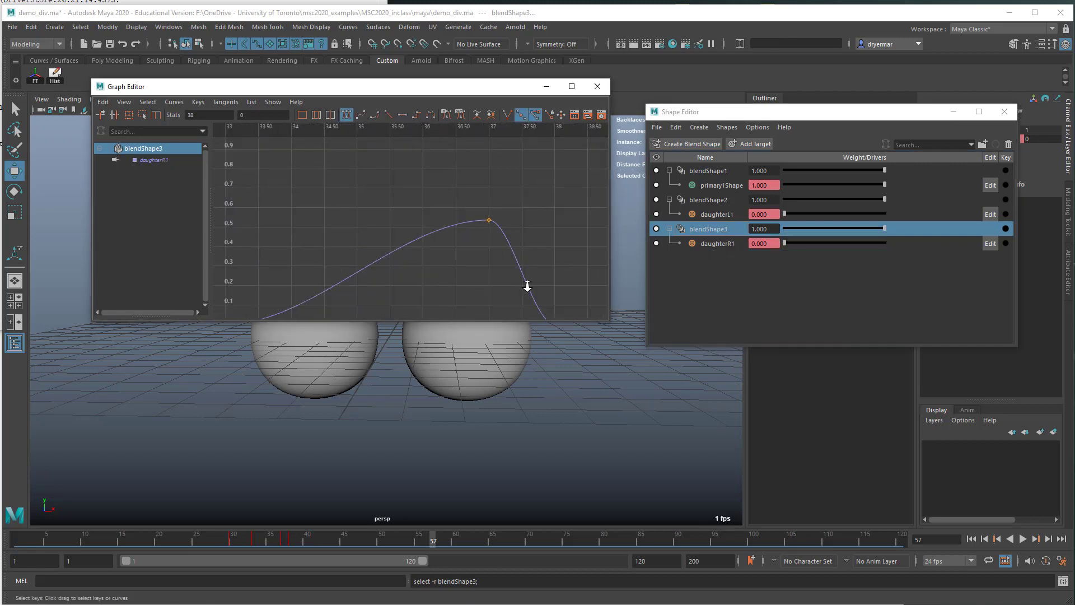
scroll(527, 285, down, 5)
middle_drag(449, 268, 485, 269)
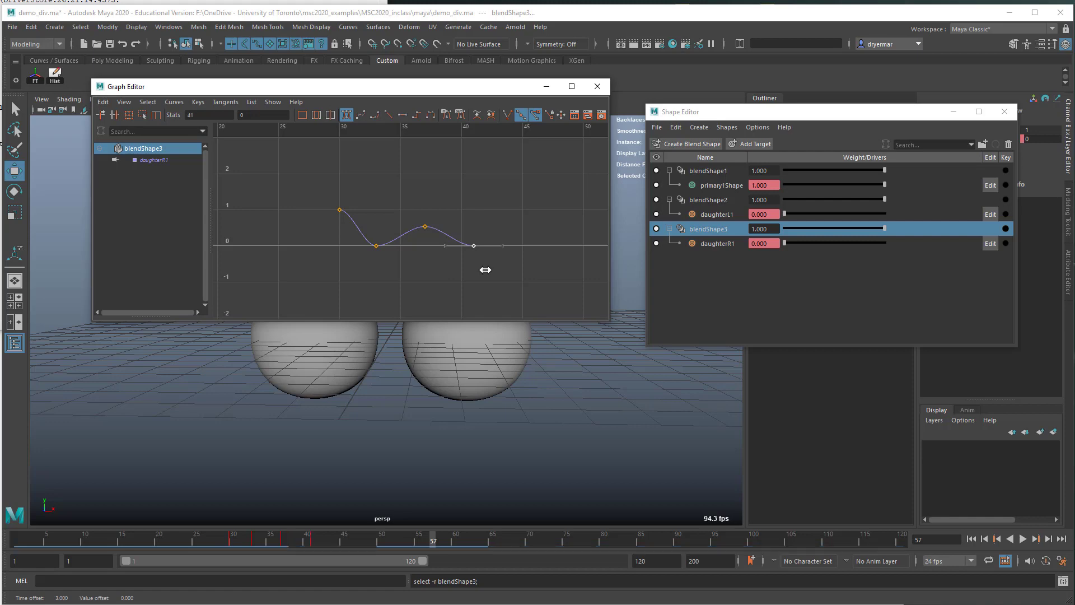
Play the animation from the first frame to review the retimed recoil and inspect both daughter spheres up close.
drag(468, 90, 909, 100)
click(972, 538)
click(1024, 539)
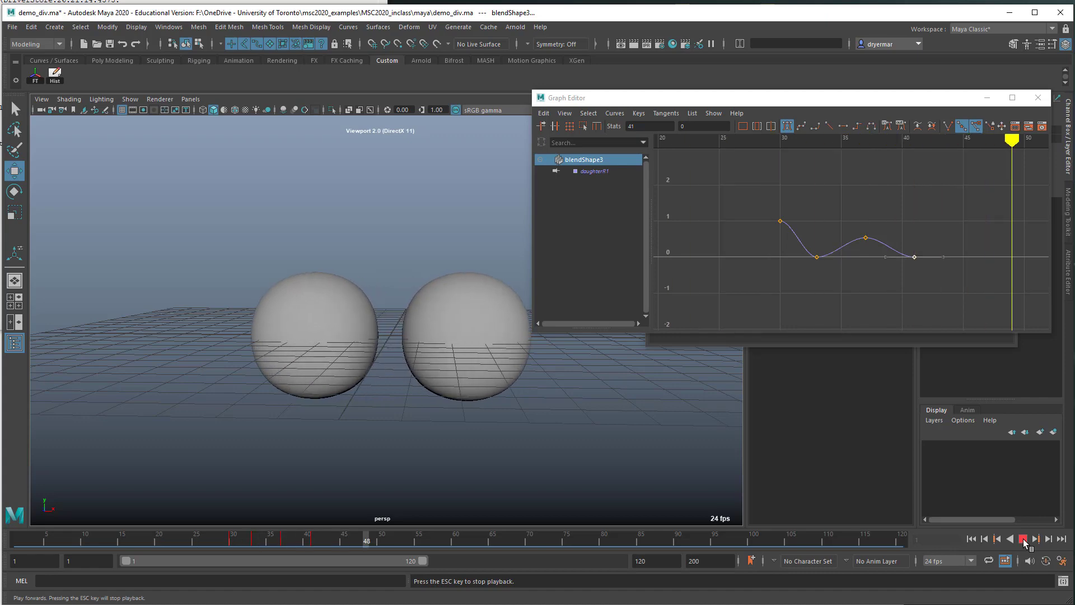
click(1024, 538)
alt+drag(480, 461, 488, 471)
scroll(557, 446, up, 5)
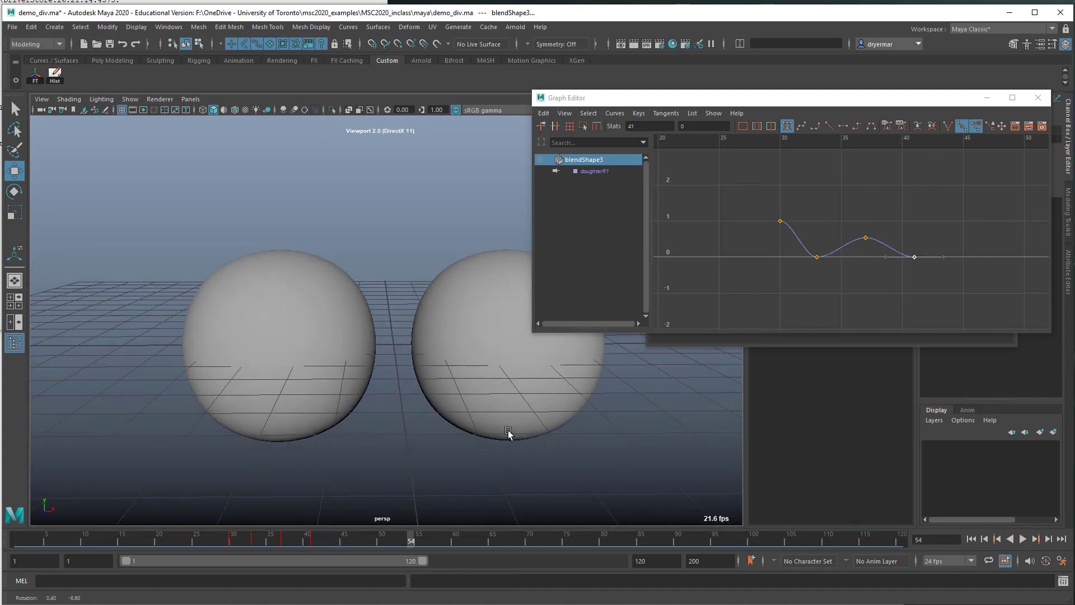
alt+drag(447, 367, 447, 360)
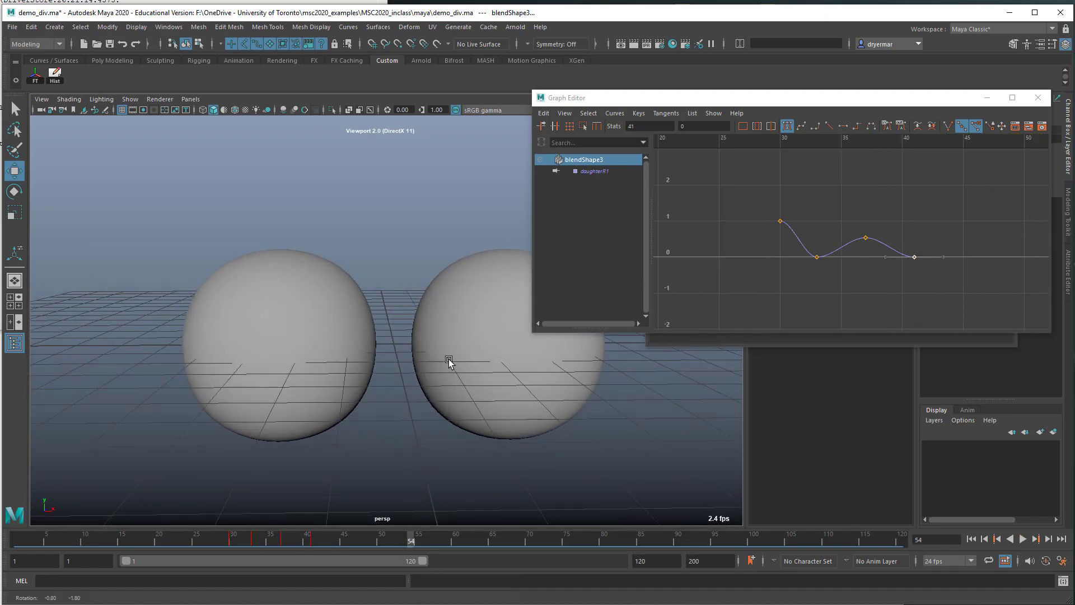
Close the Graph Editor and Shape Editor, and add a Jiggle deformer to the daughterL sphere.
click(1036, 98)
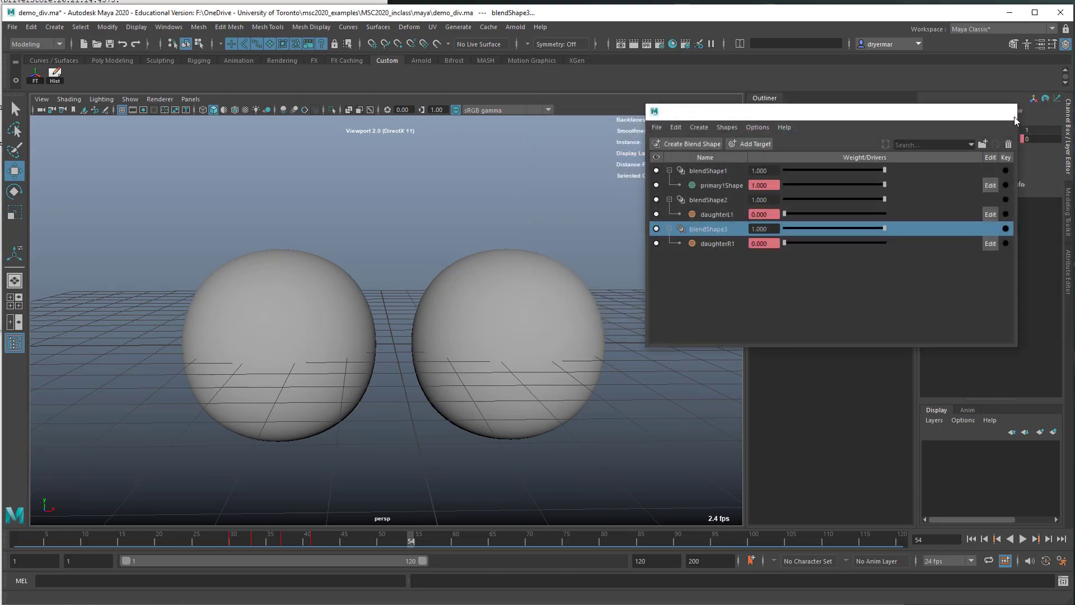
click(1014, 109)
alt+drag(472, 318, 421, 321)
click(370, 343)
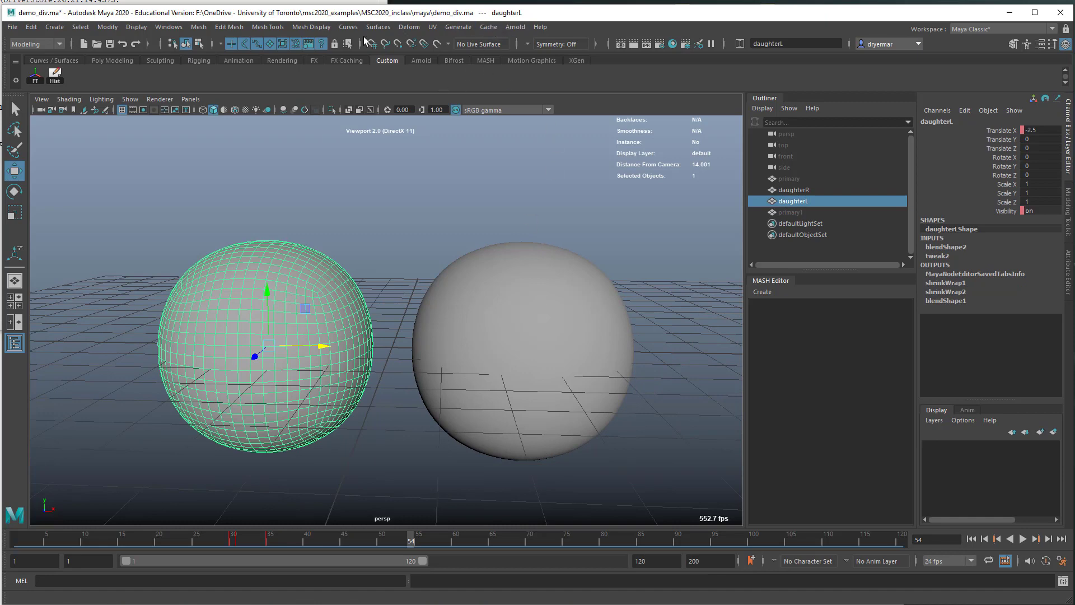
click(418, 27)
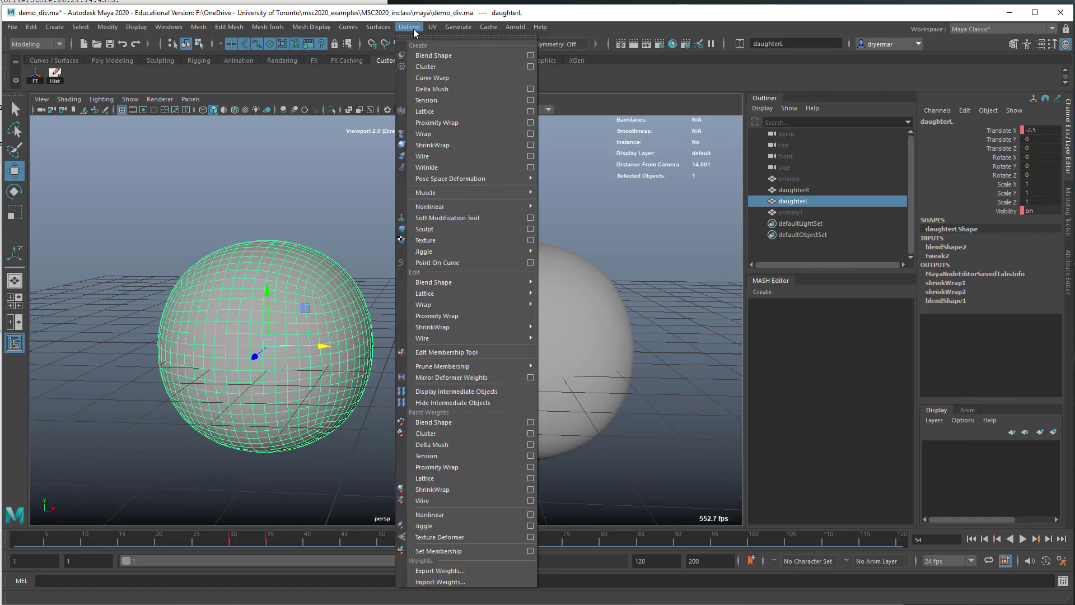
mouse_move(456, 252)
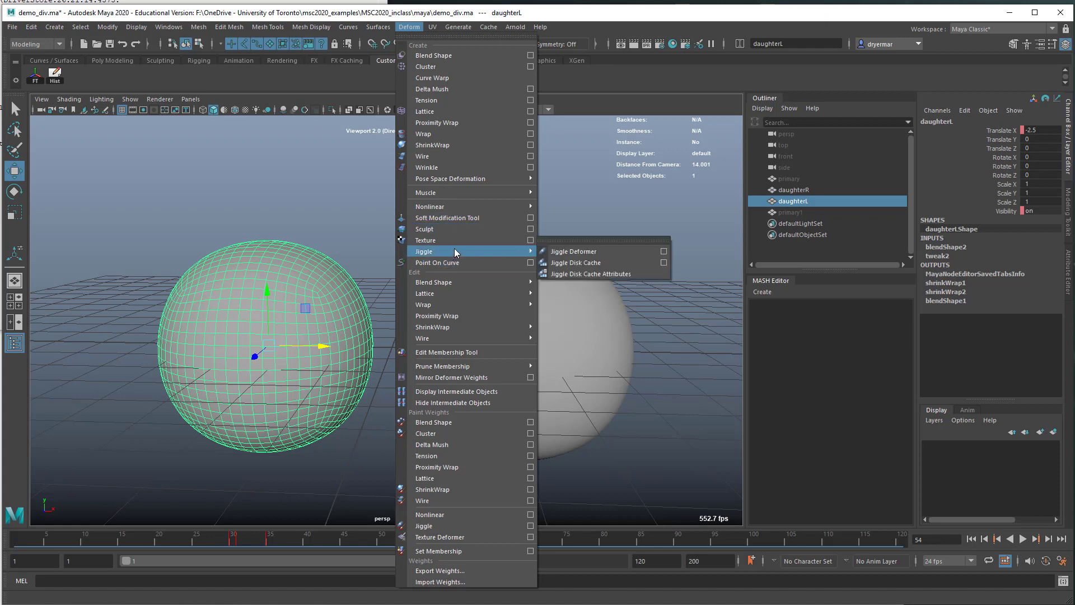
click(560, 261)
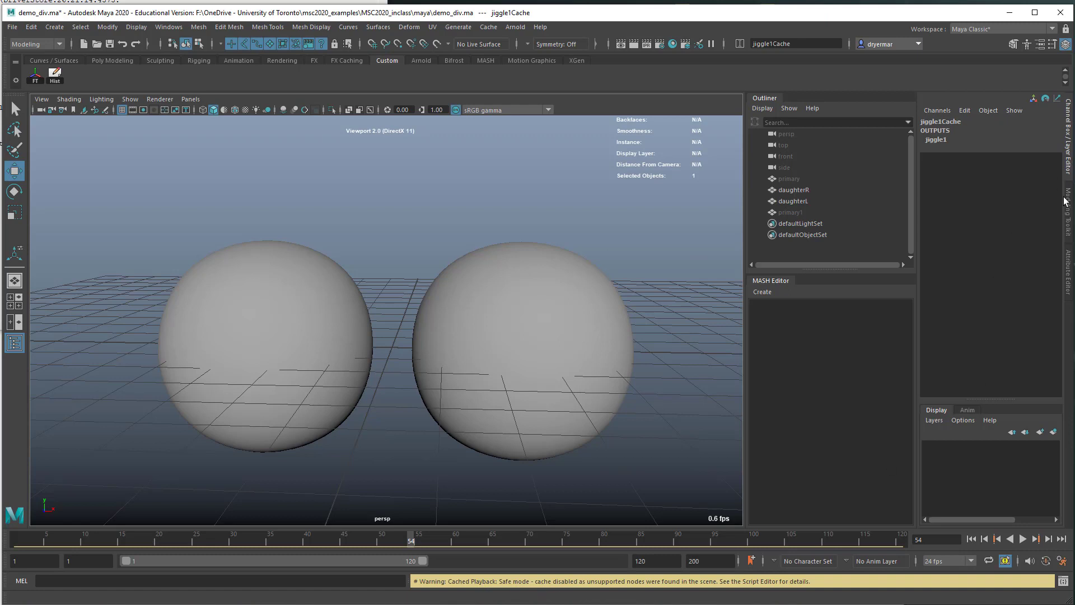
In the jiggle1 attributes, set Jiggle Weight to 0.95, Stiffness to 0.2 and Damping to 0.2.
click(1070, 273)
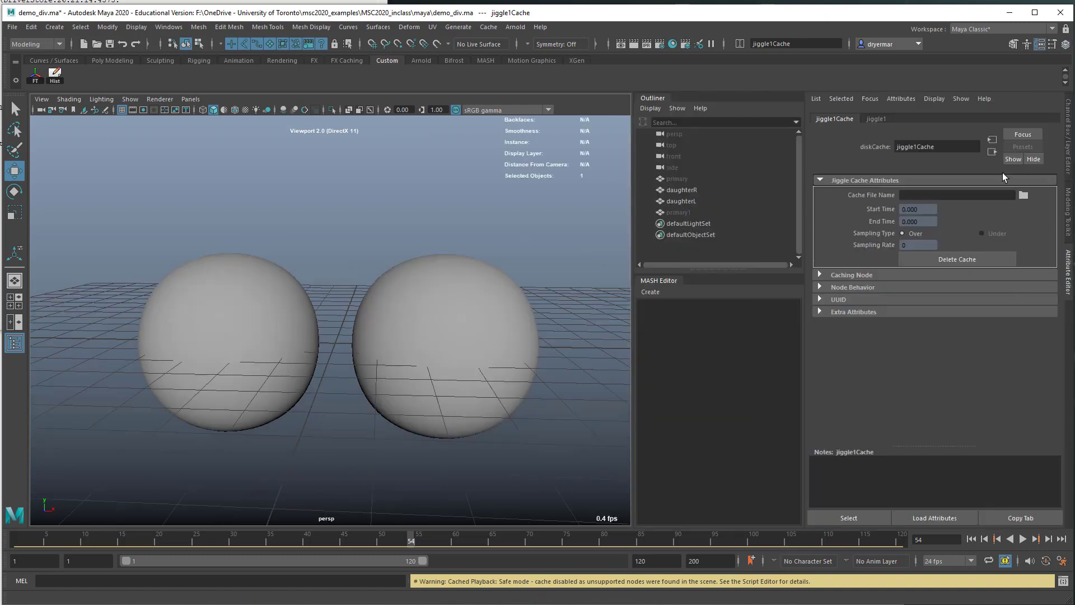
click(876, 120)
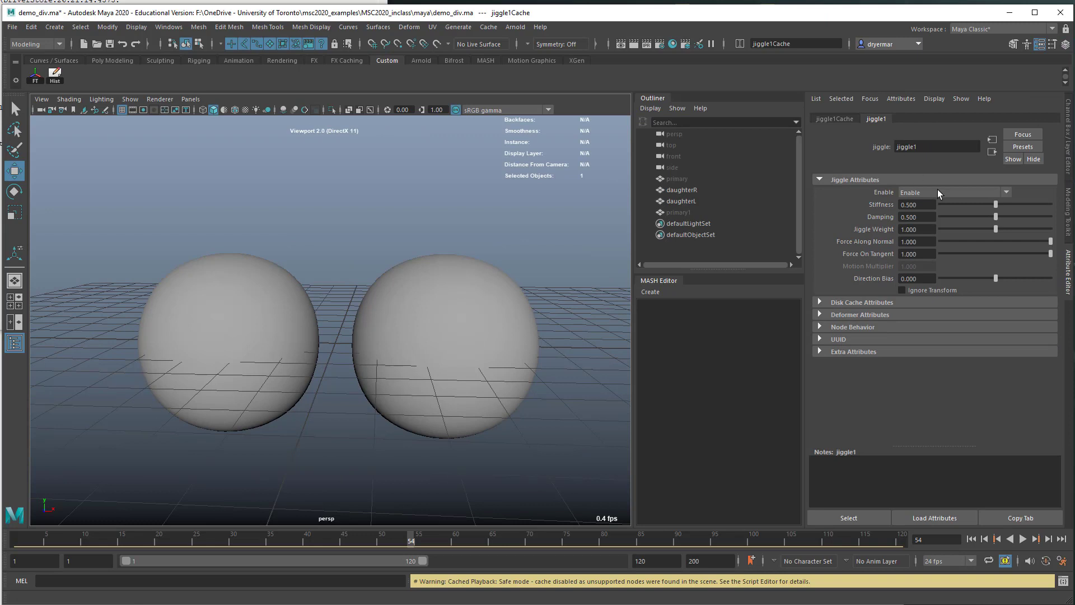
click(913, 229)
key(Tab)
click(899, 229)
click(916, 205)
text(0.2)
key(Return)
click(921, 218)
text(0.2)
key(Return)
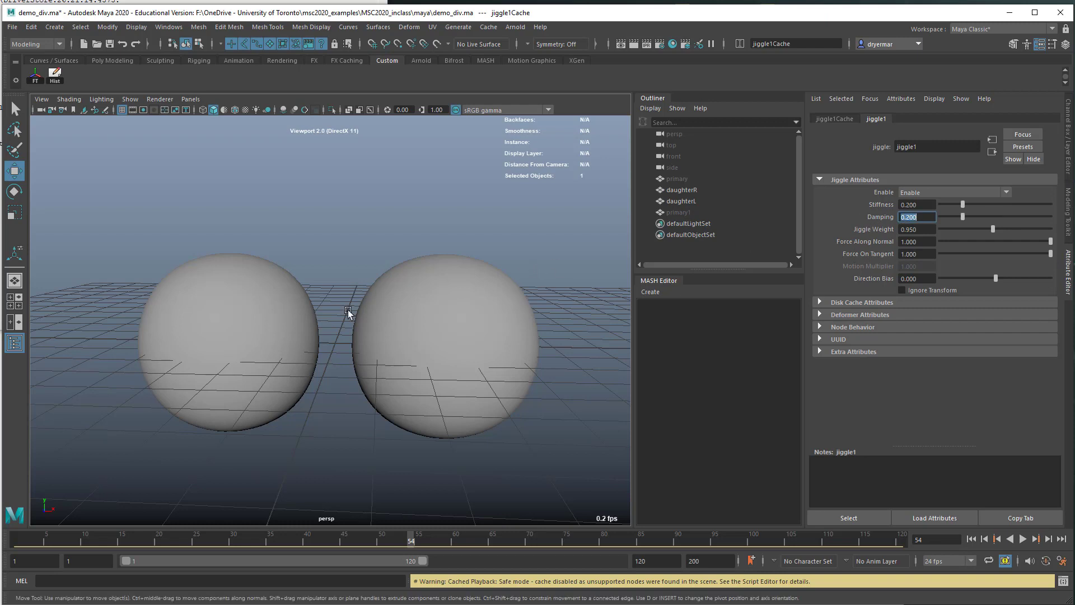
Play the animation from the first frame to review the jiggle settings on the daughterL sphere.
click(972, 541)
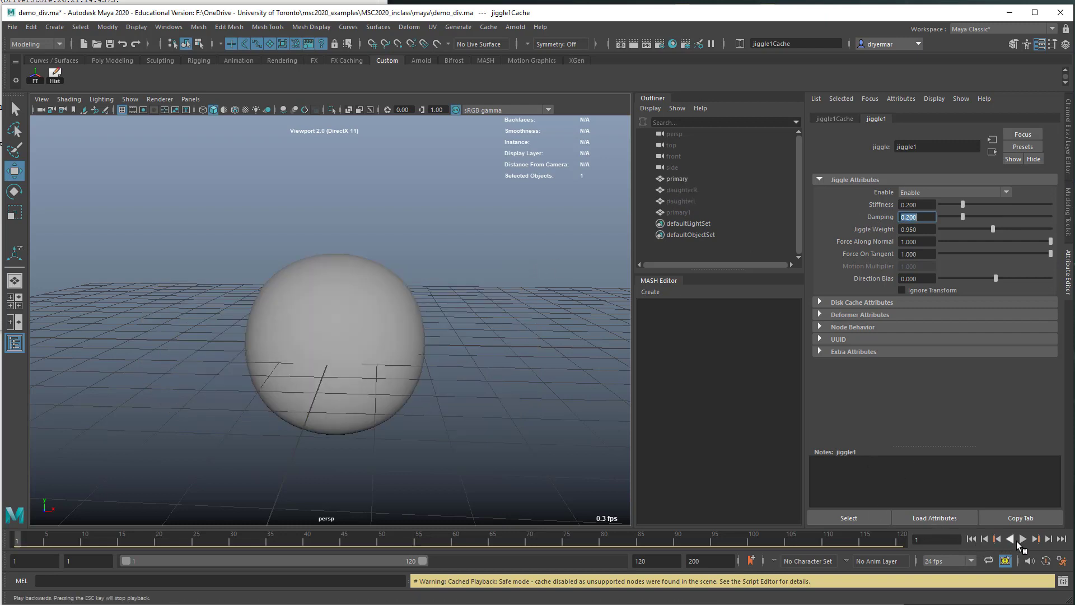
click(1024, 539)
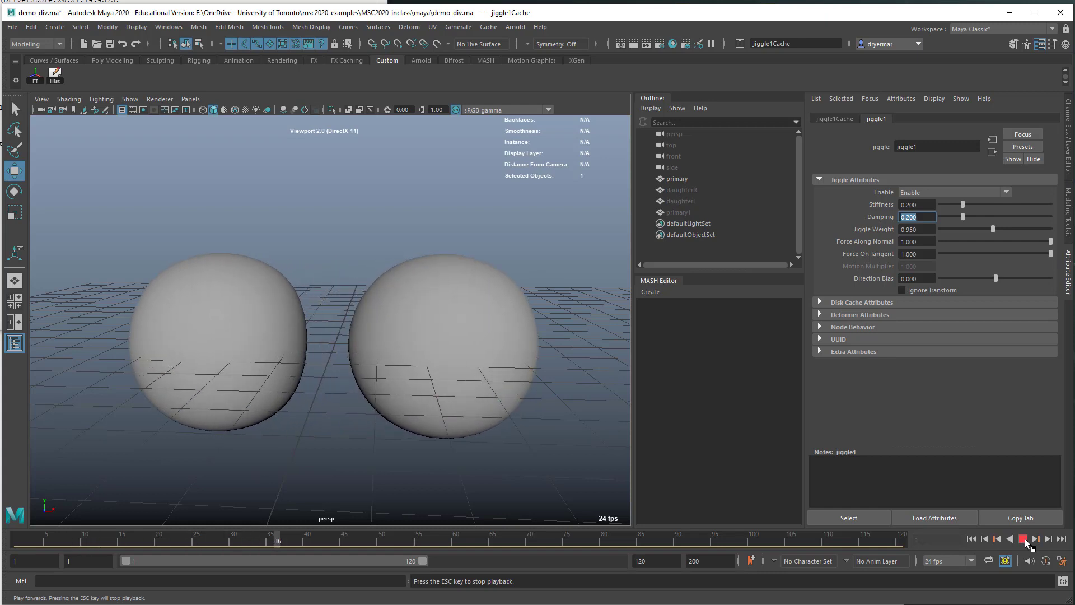
click(1023, 539)
Select the daughterL sphere and examine its jiggle1 attributes in both the Attribute Editor and the Channel Box.
click(192, 325)
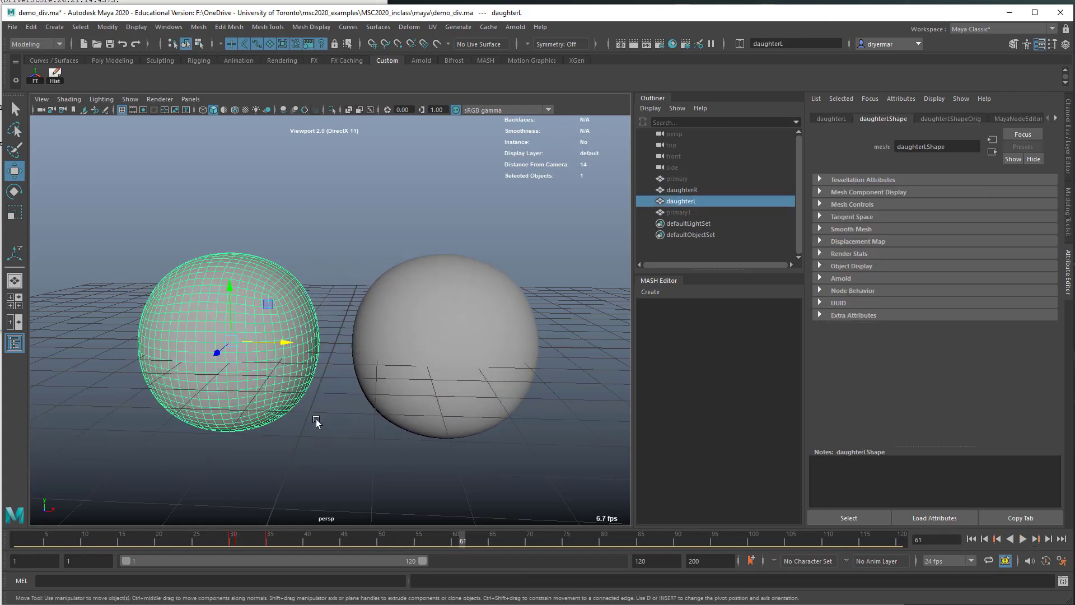
click(1056, 118)
click(1056, 118)
click(1056, 118)
click(1056, 118)
click(941, 119)
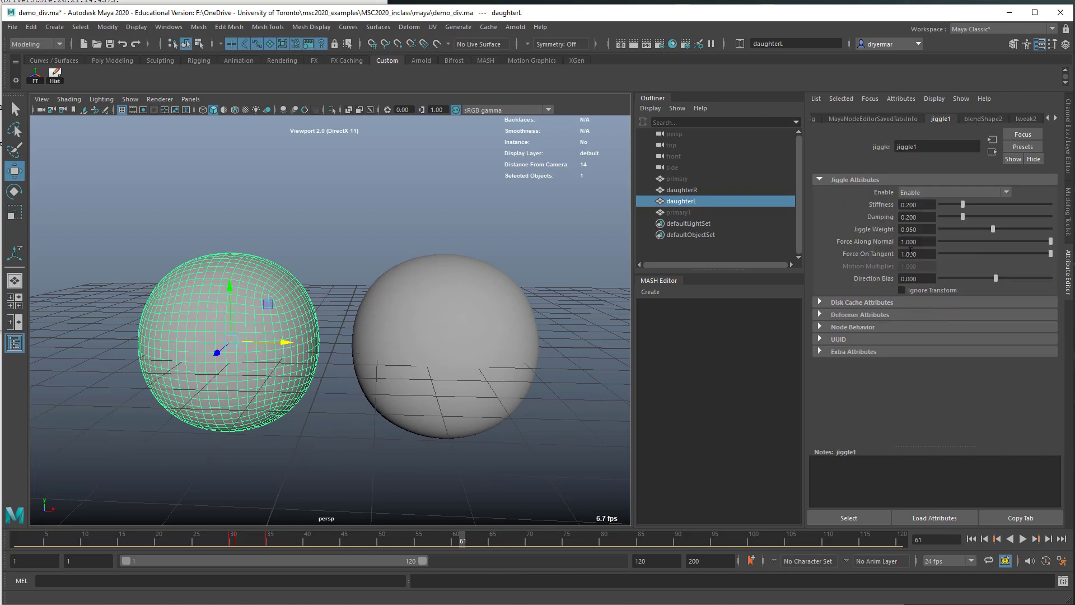
click(1069, 127)
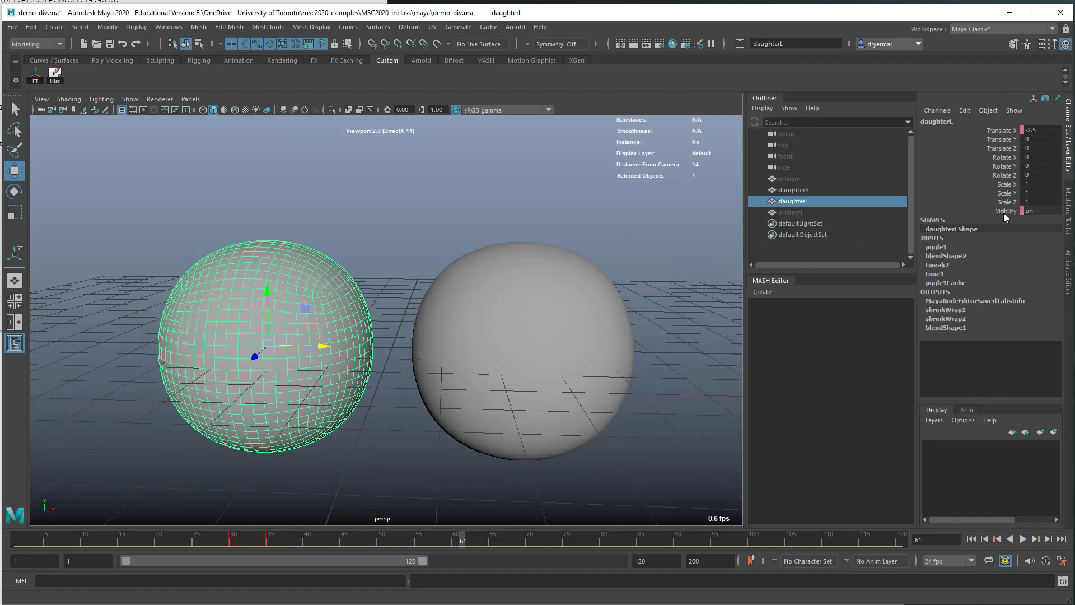
click(937, 247)
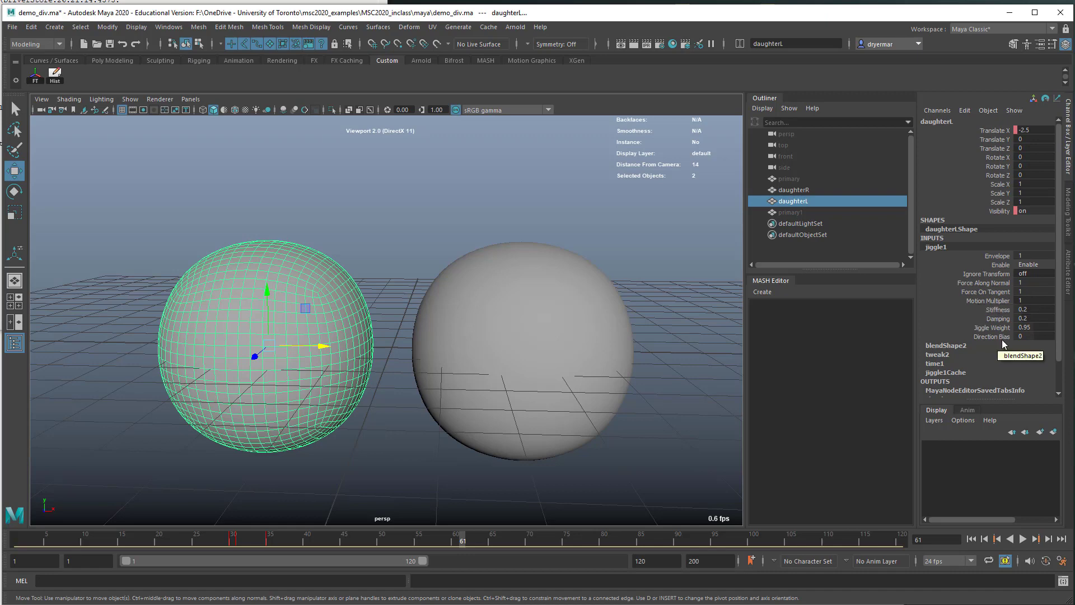
click(1070, 268)
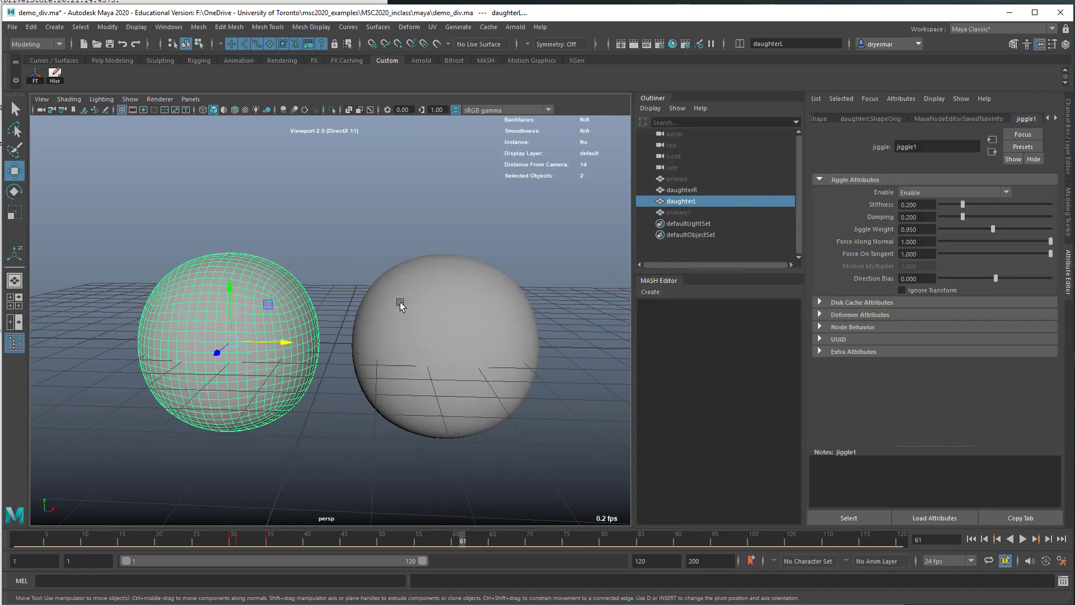
Play the animation from the first frame to inspect the daughterL sphere's jiggle at closer range.
alt+right_drag(314, 302, 379, 295)
alt+drag(378, 296, 385, 293)
alt+middle_drag(333, 290, 383, 273)
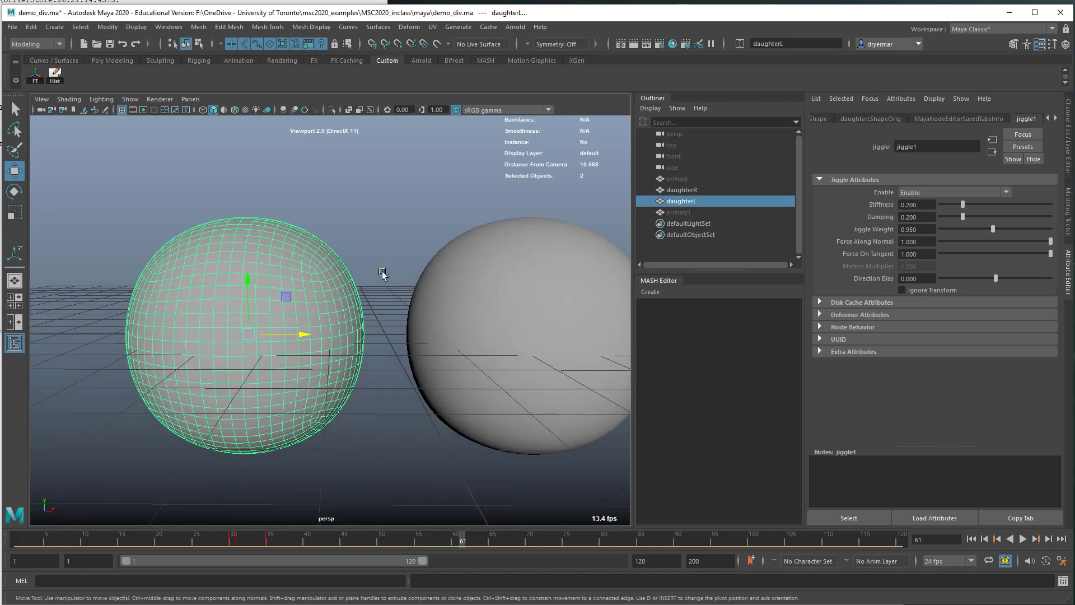
click(971, 539)
click(1023, 539)
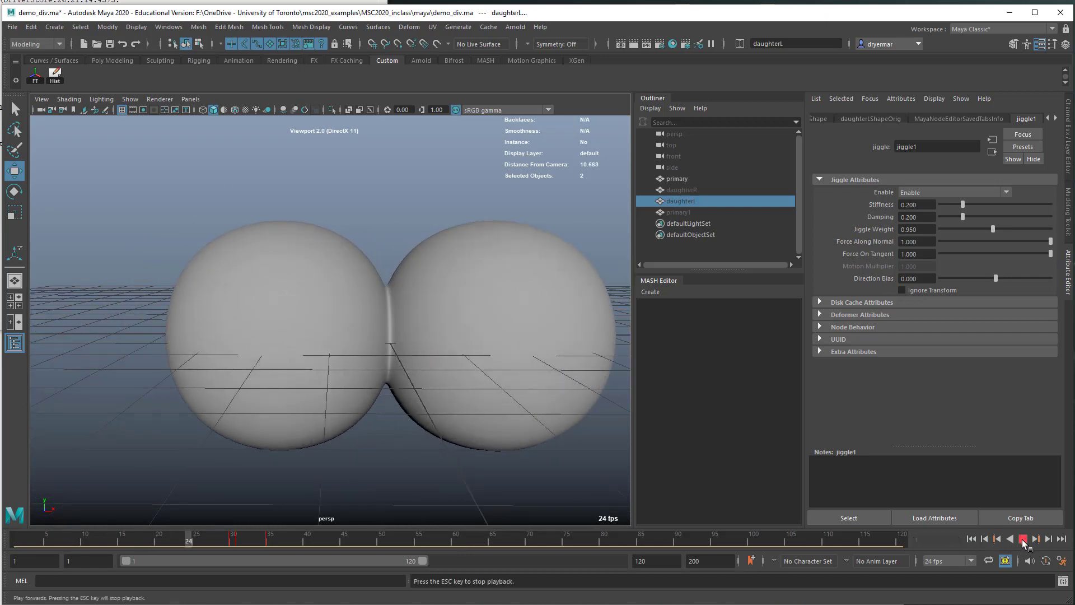
click(1023, 539)
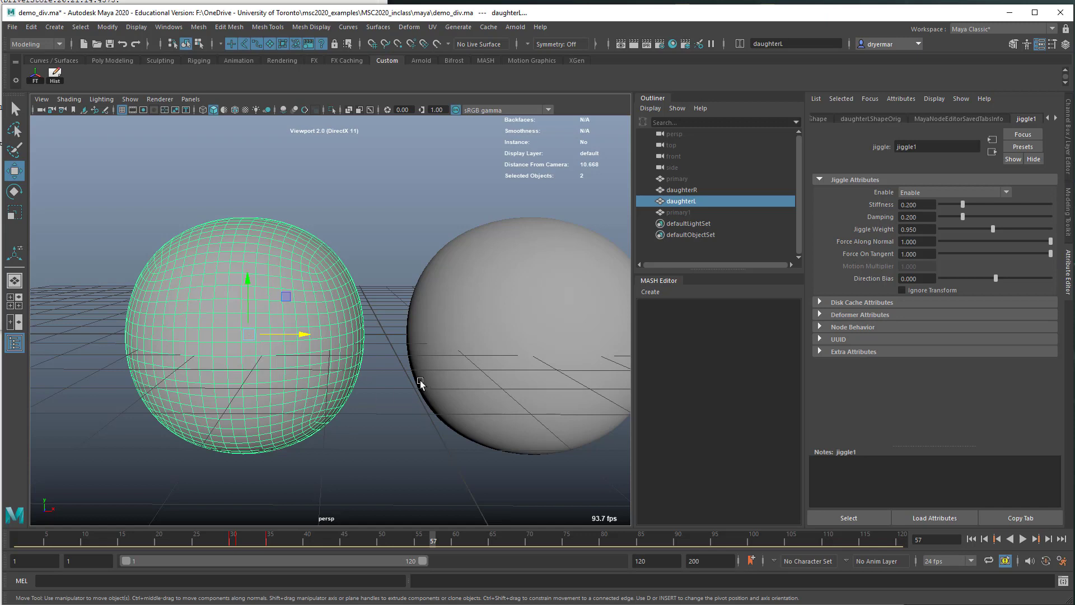
Try Ignore Transform on jiggle1, play the animation from the first frame, and switch the option back off.
click(924, 292)
click(495, 187)
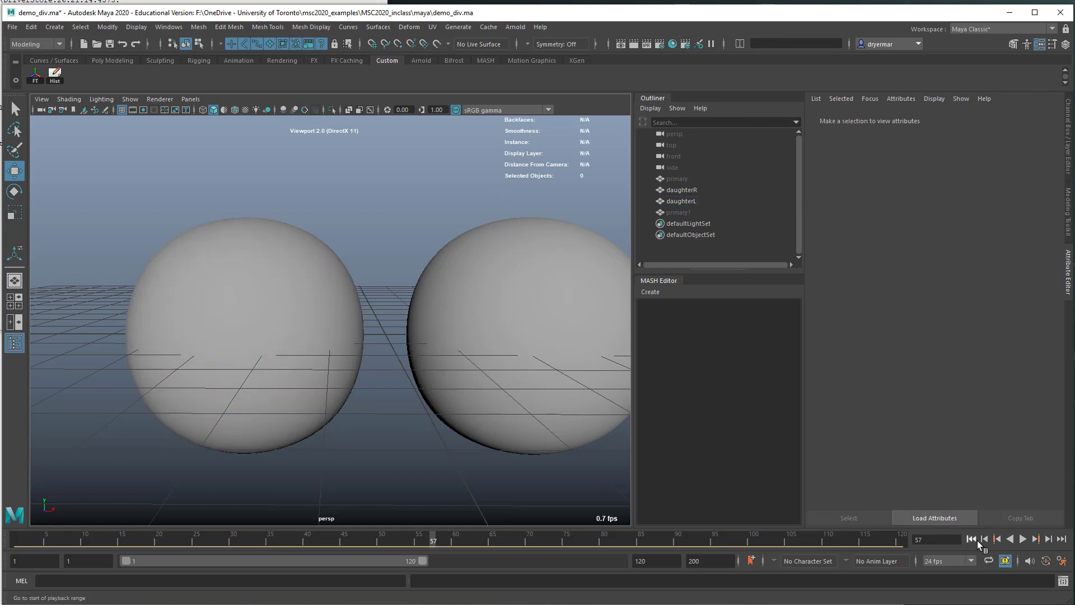
click(972, 538)
click(1022, 540)
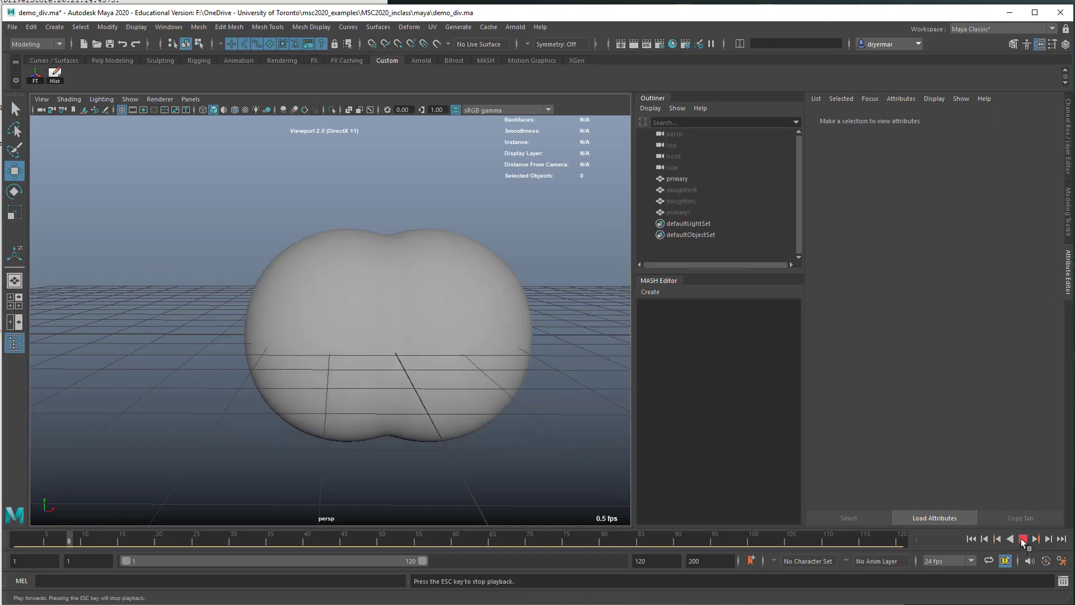
click(1023, 539)
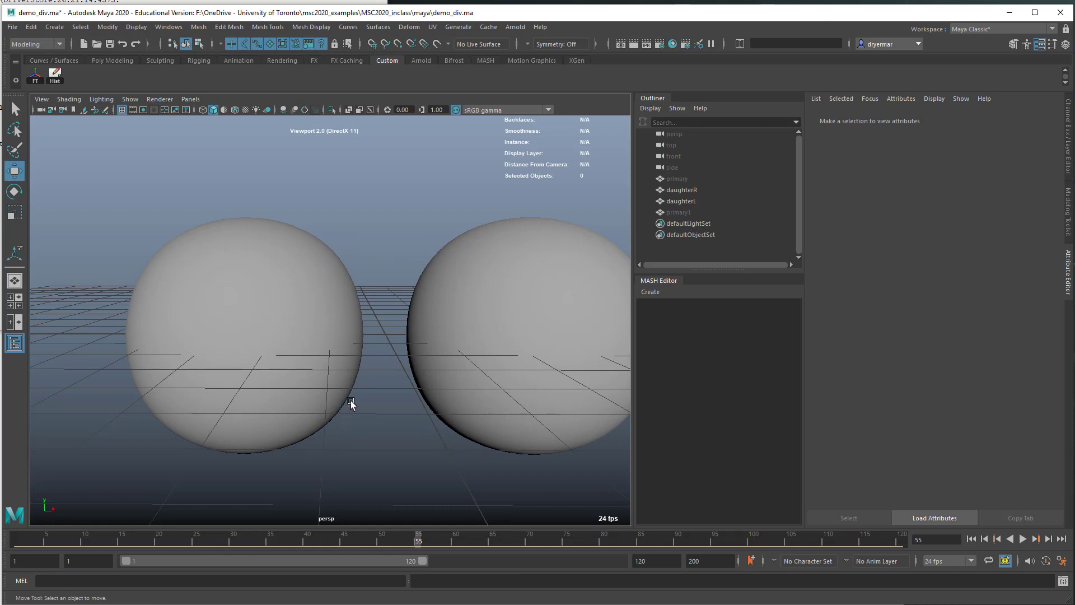
click(304, 376)
click(929, 290)
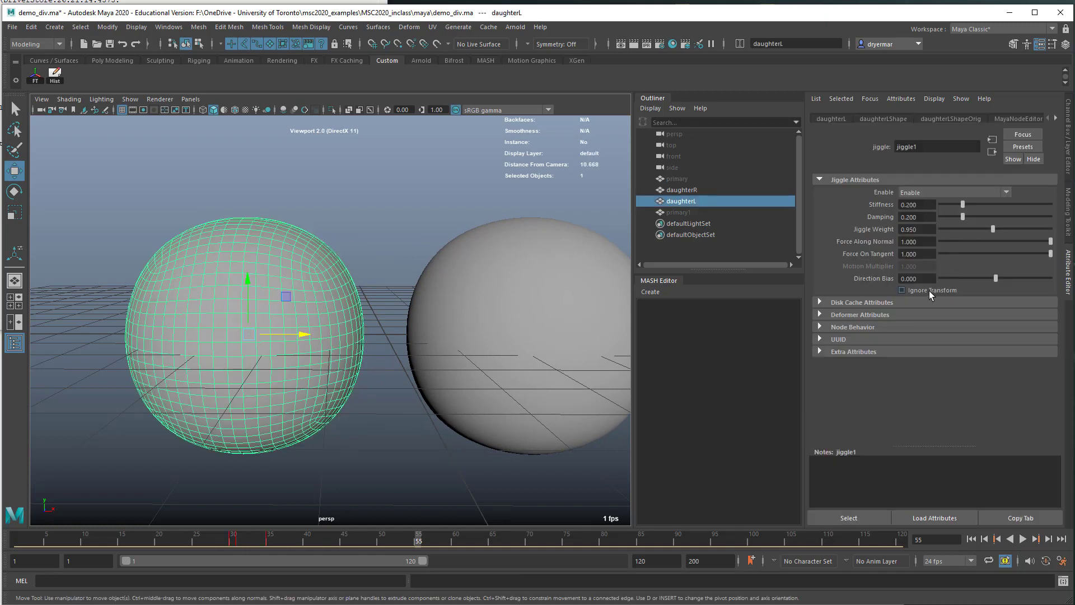
Add a Jiggle deformer to the daughterR sphere.
alt+middle_drag(542, 294, 478, 280)
alt+right_drag(478, 280, 428, 246)
click(440, 253)
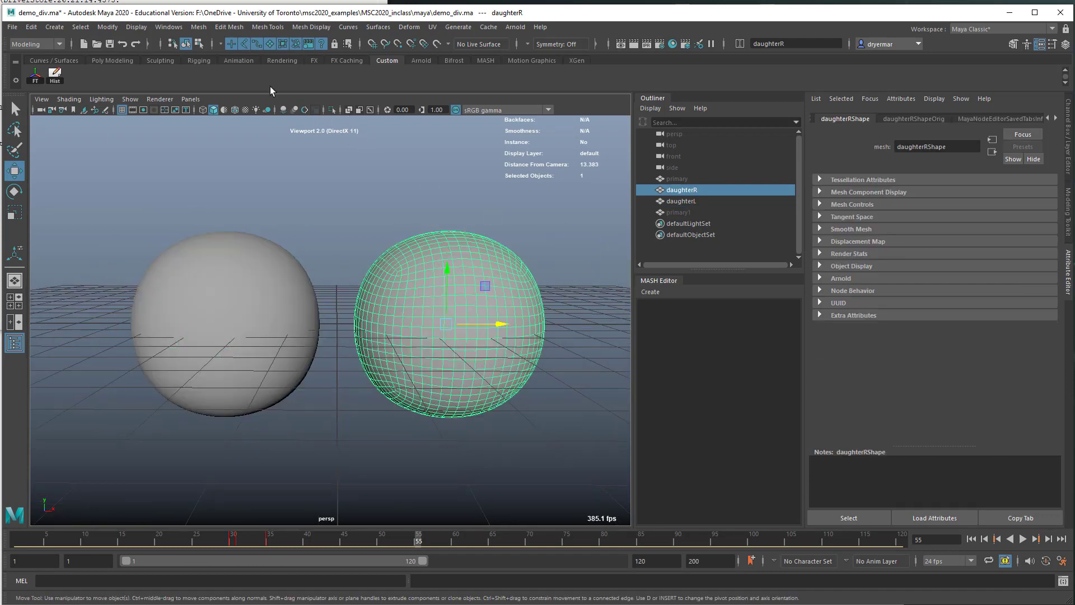
click(406, 28)
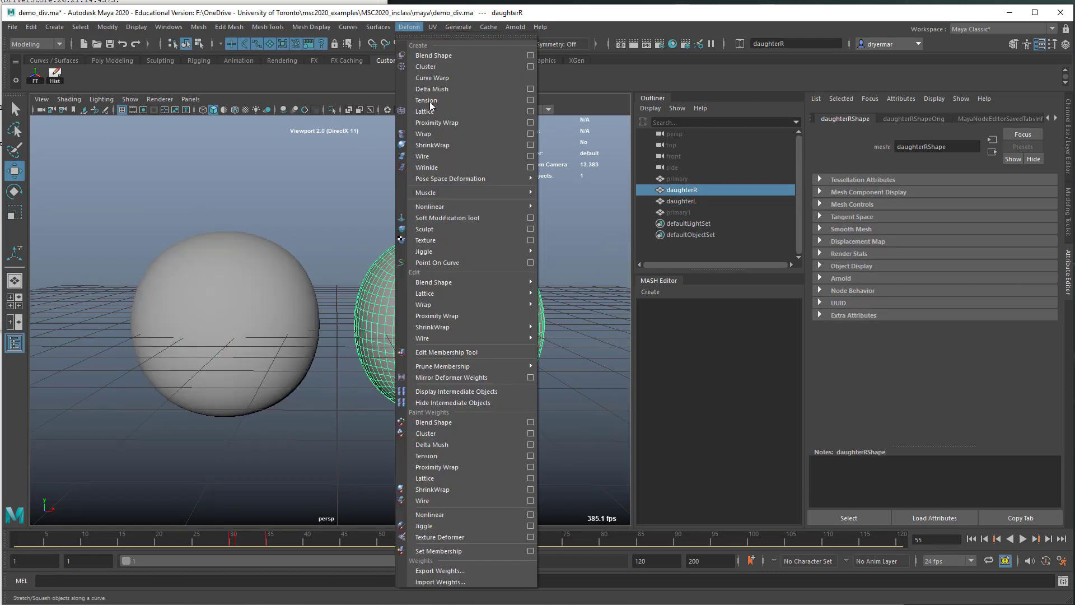
mouse_move(503, 252)
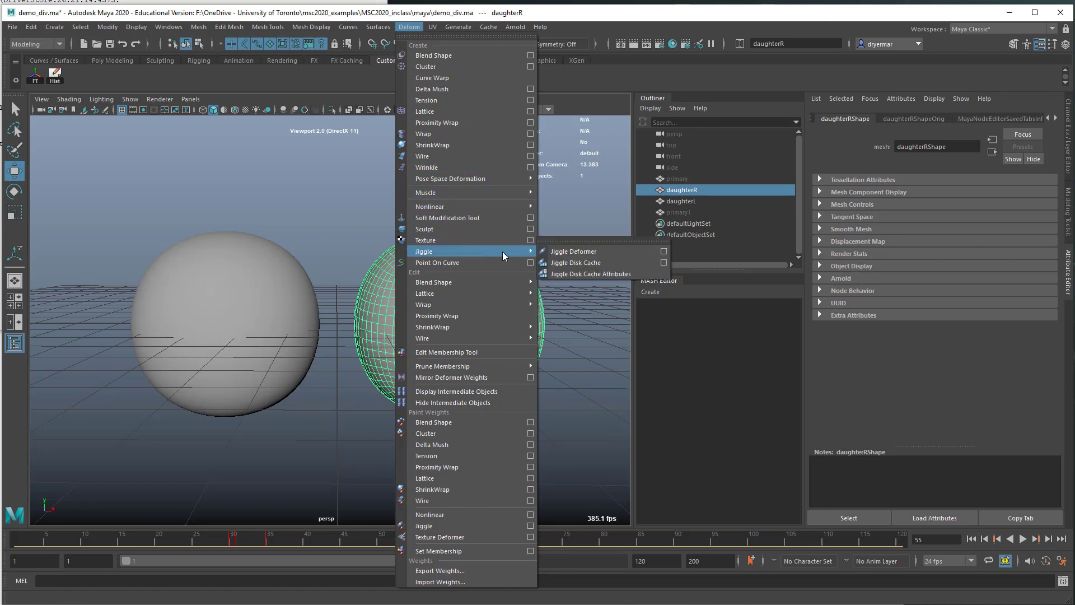
click(578, 252)
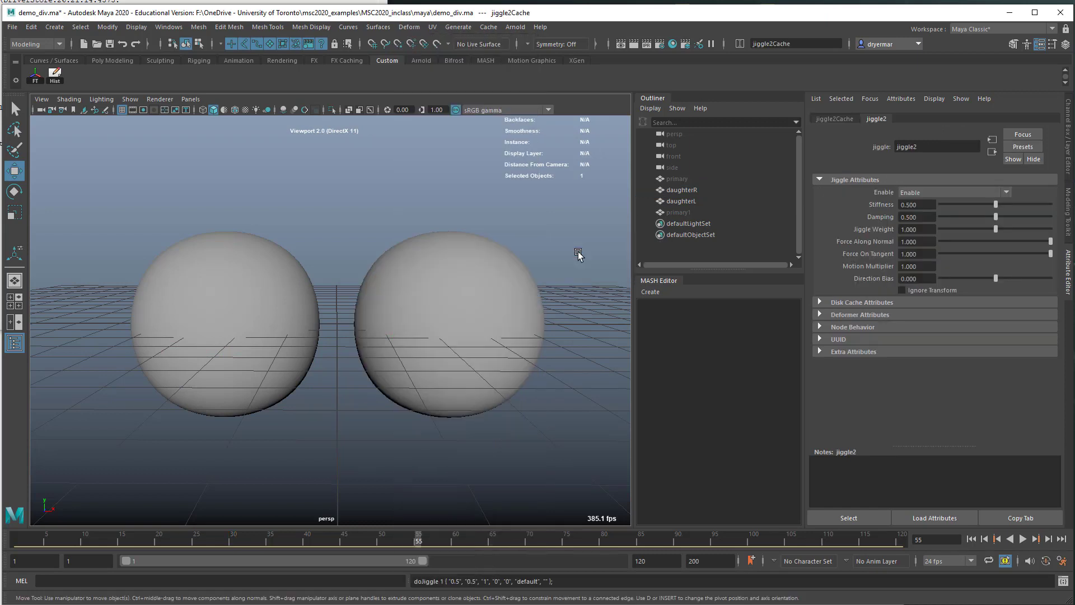
Set jiggle2's Jiggle Weight to 0.95, Stiffness to 0.2 and Damping to 0.2, and save the scene.
double_click(930, 226)
text(0.)
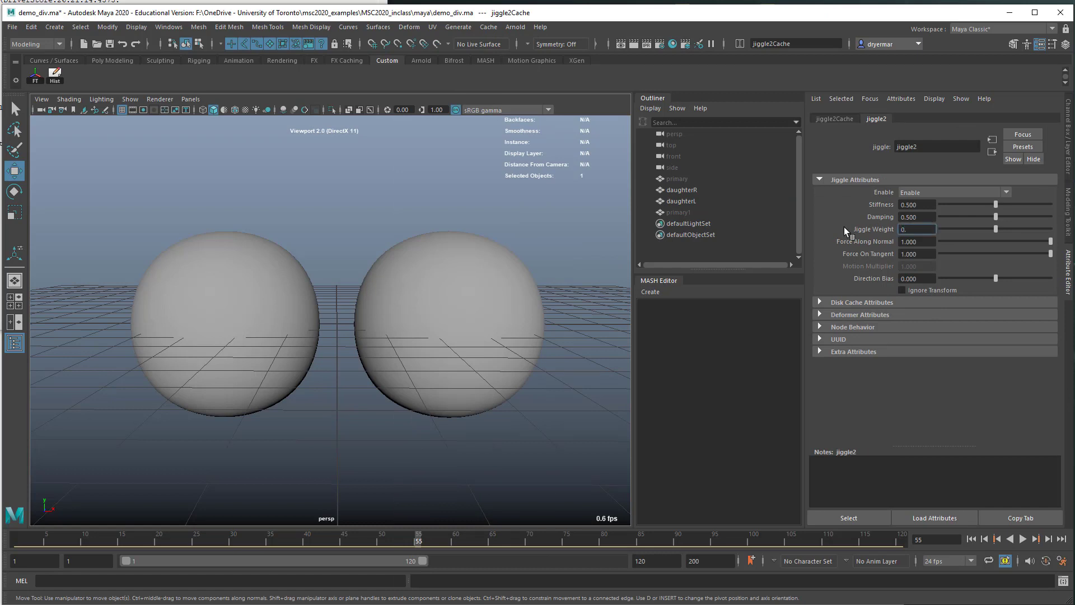
text(95)
double_click(931, 205)
text(0.2)
key(Tab)
text(0.2)
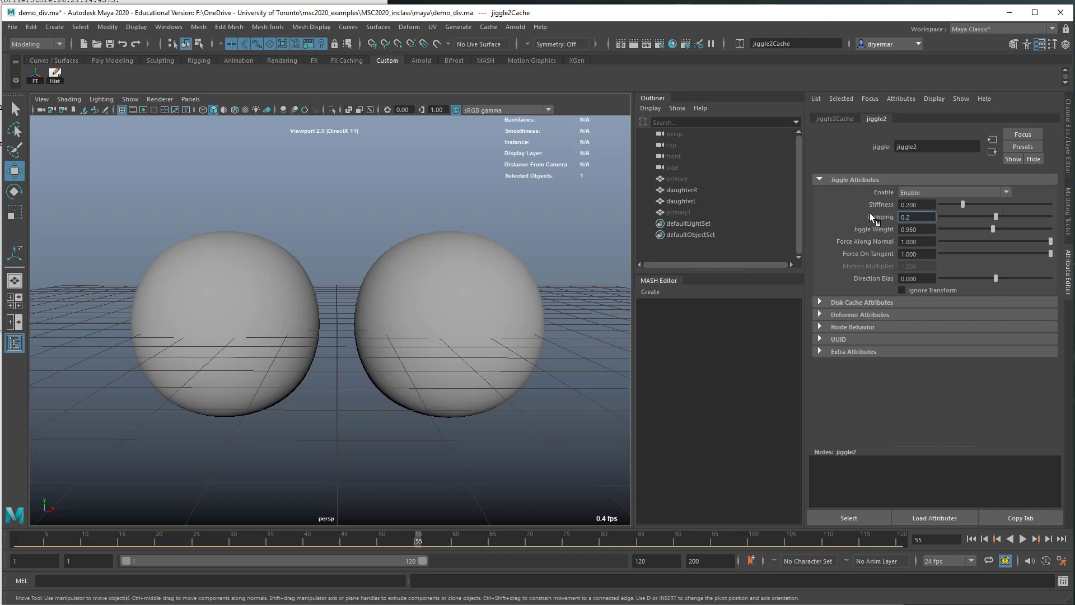
key(Return)
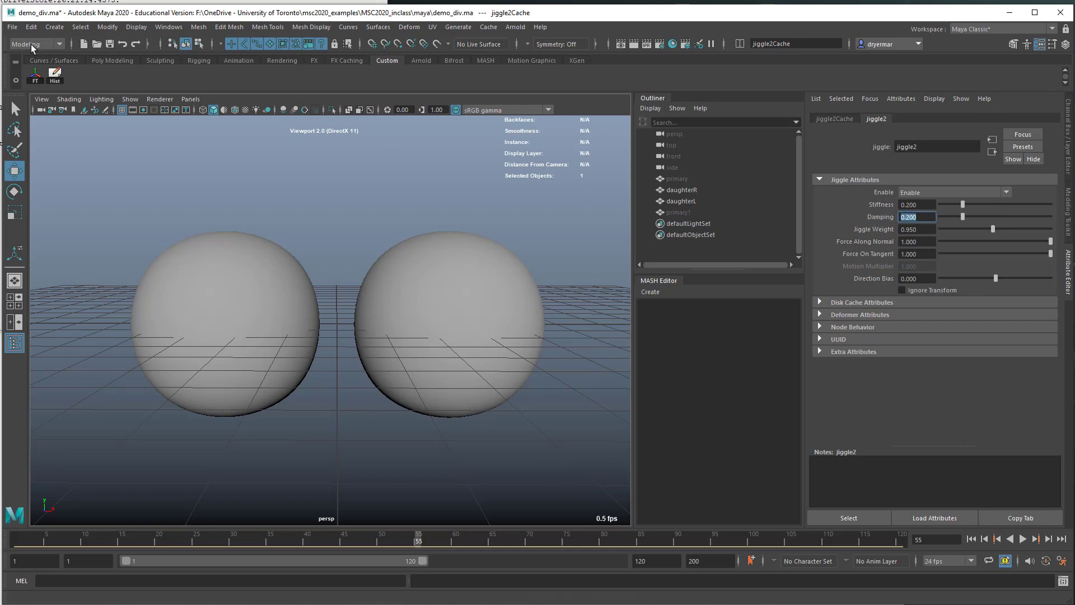
click(12, 27)
click(26, 71)
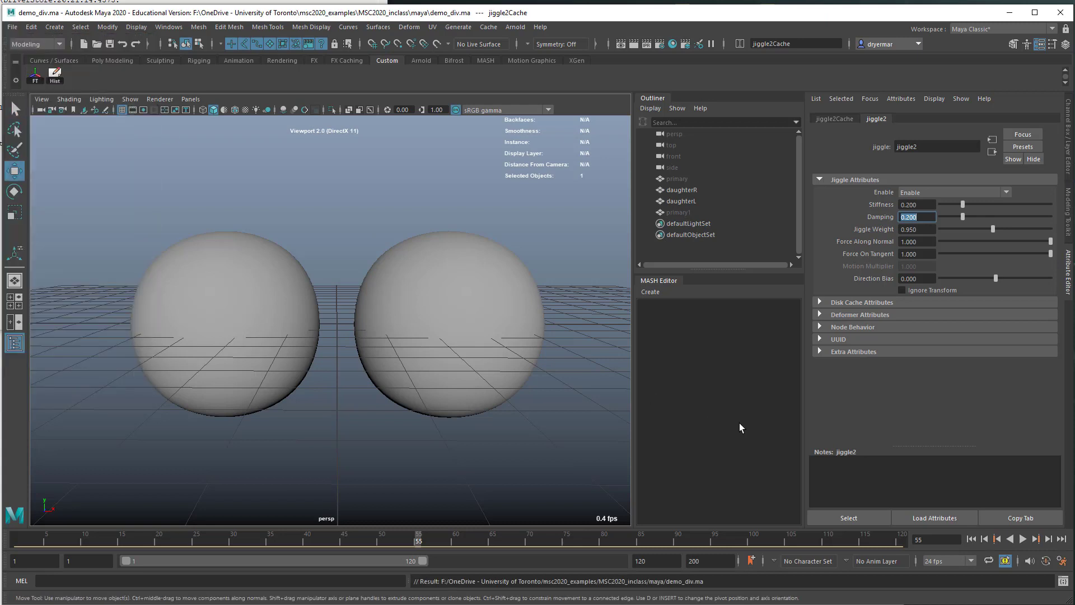
Play the animation from the first frame to review both jiggling daughter spheres, and save the scene again.
click(971, 538)
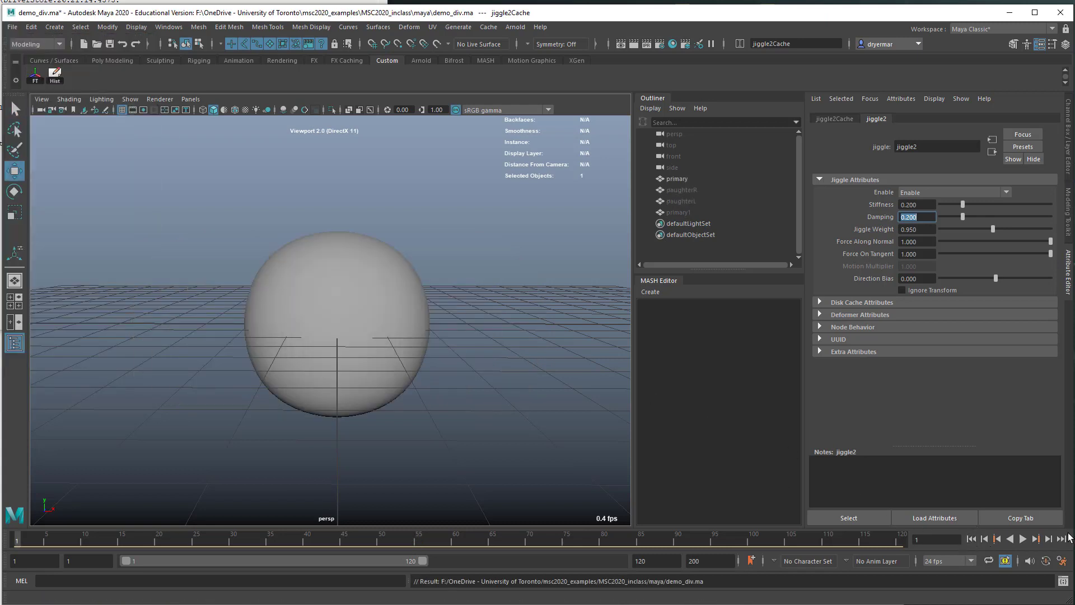
click(1024, 540)
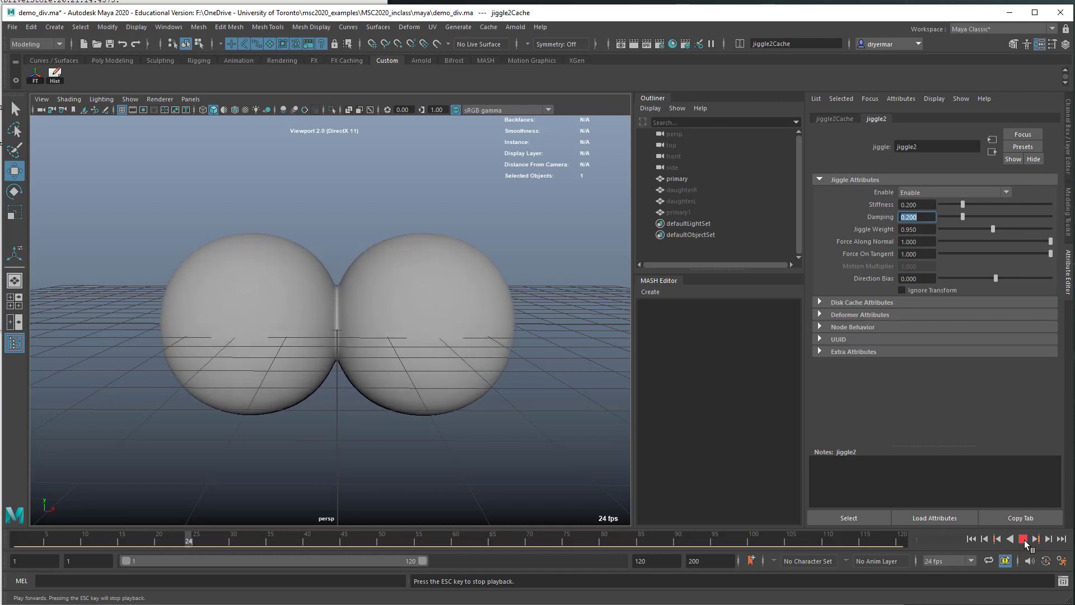
click(1024, 540)
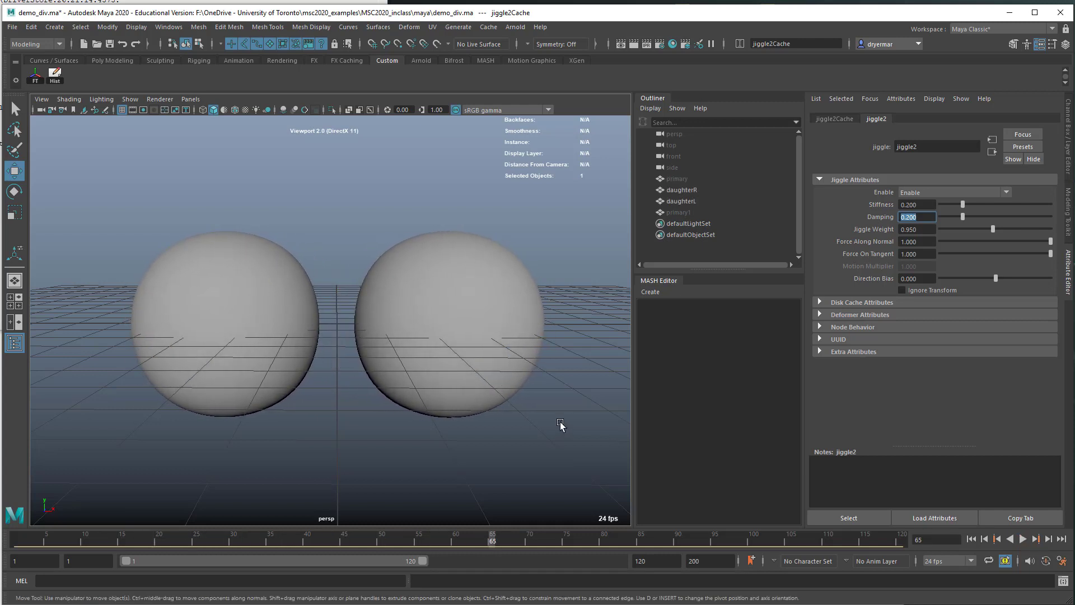
alt+right_drag(520, 386, 412, 372)
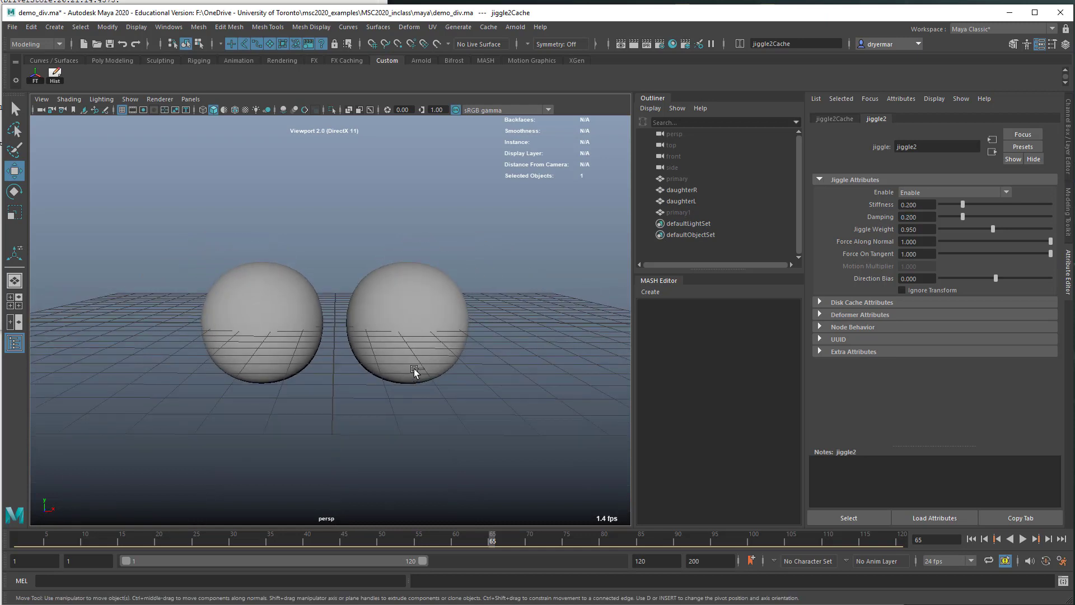
key(ctrl+s)
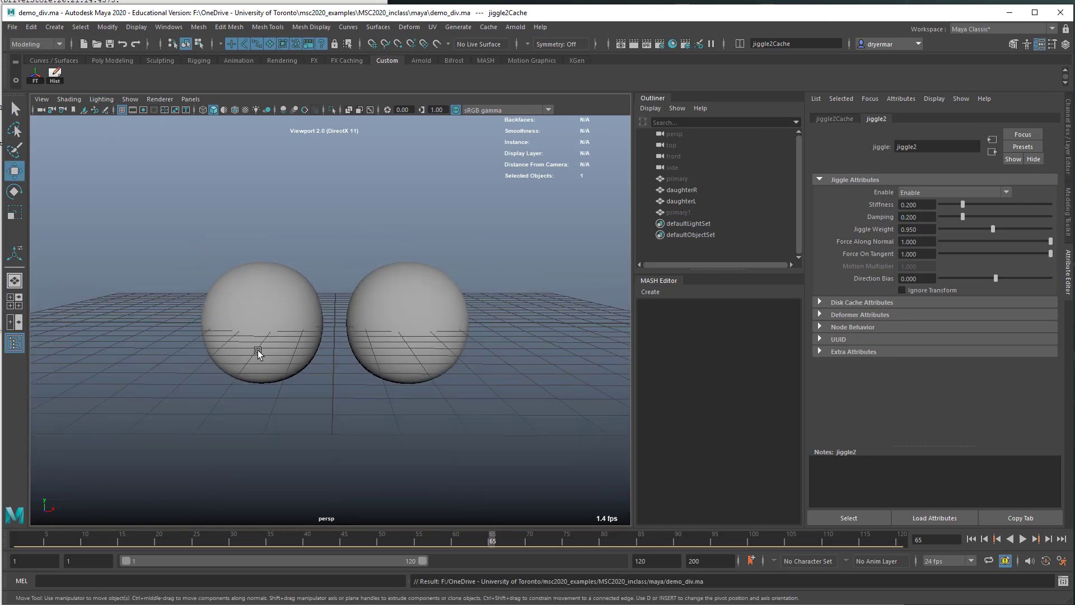
Create an Arnold aiStandardSurface shader in the Hypershade and arrange its nodes in the work area.
click(672, 45)
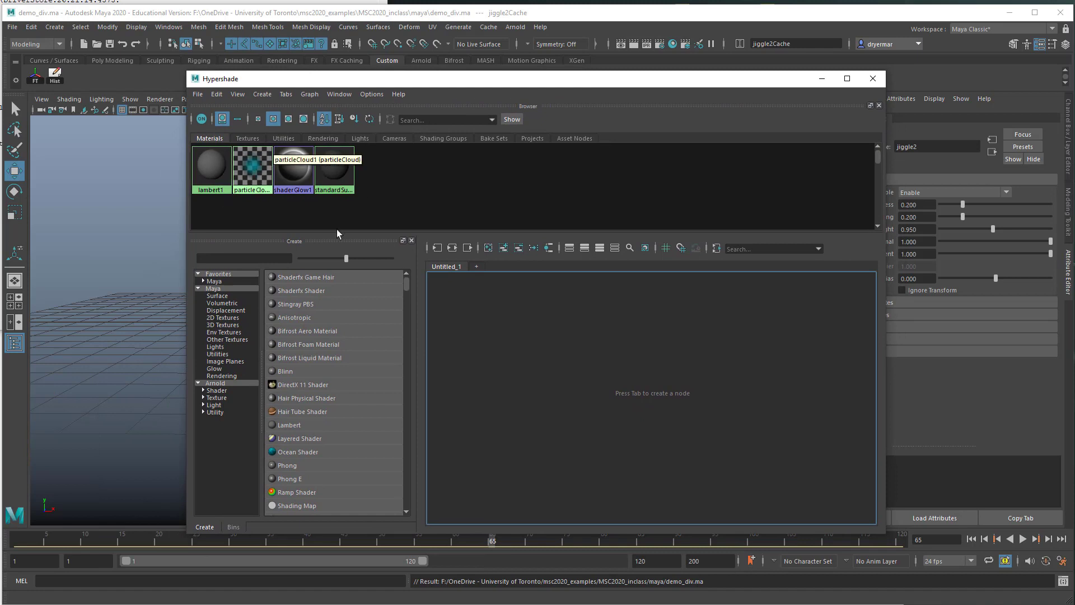
click(217, 390)
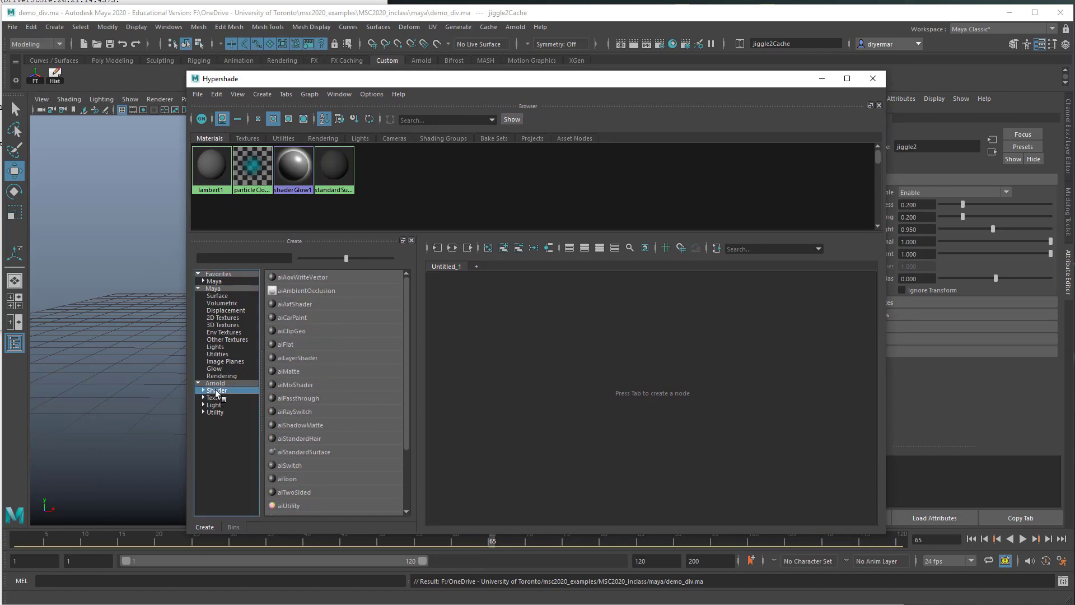
click(304, 451)
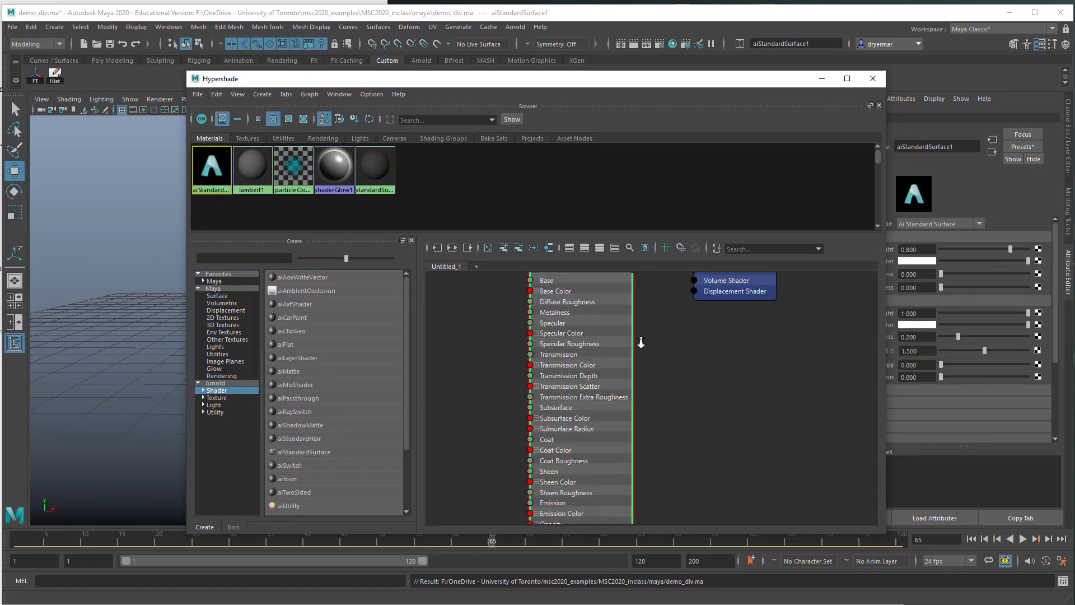
drag(614, 306, 623, 322)
drag(679, 297, 718, 301)
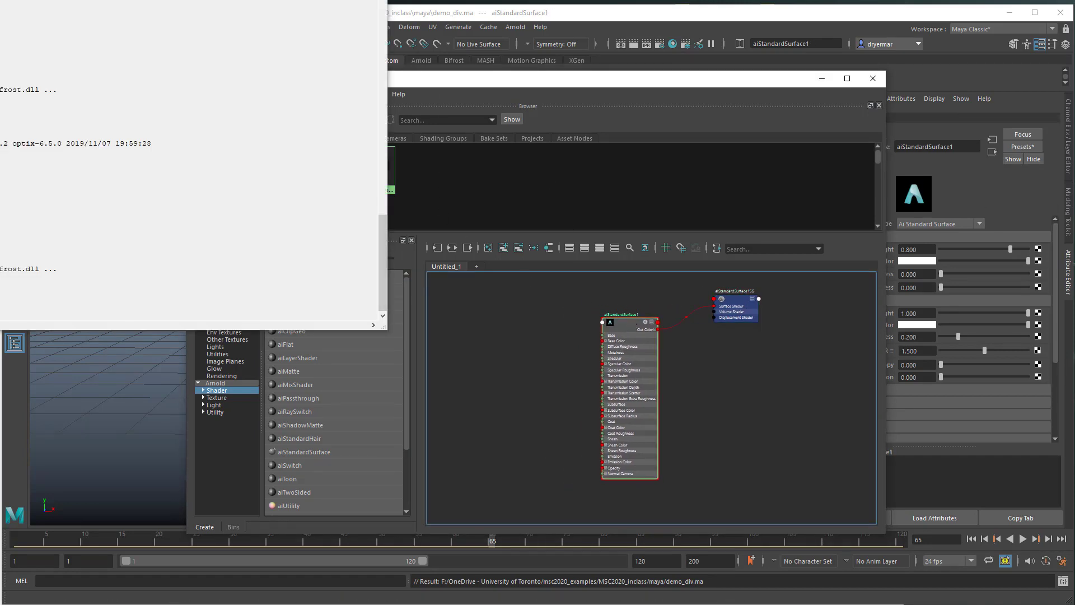
scroll(560, 336, up, 3)
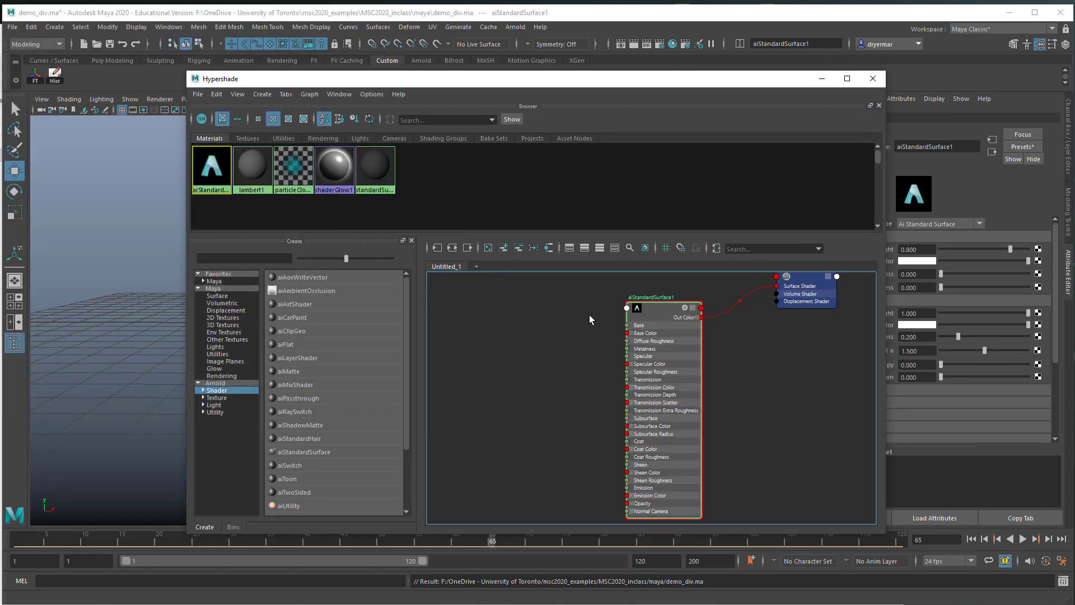
mouse_move(622, 332)
alt+right_down()
mouse_move(577, 321)
mouse_move(627, 324)
alt+right_up()
drag(685, 340, 672, 343)
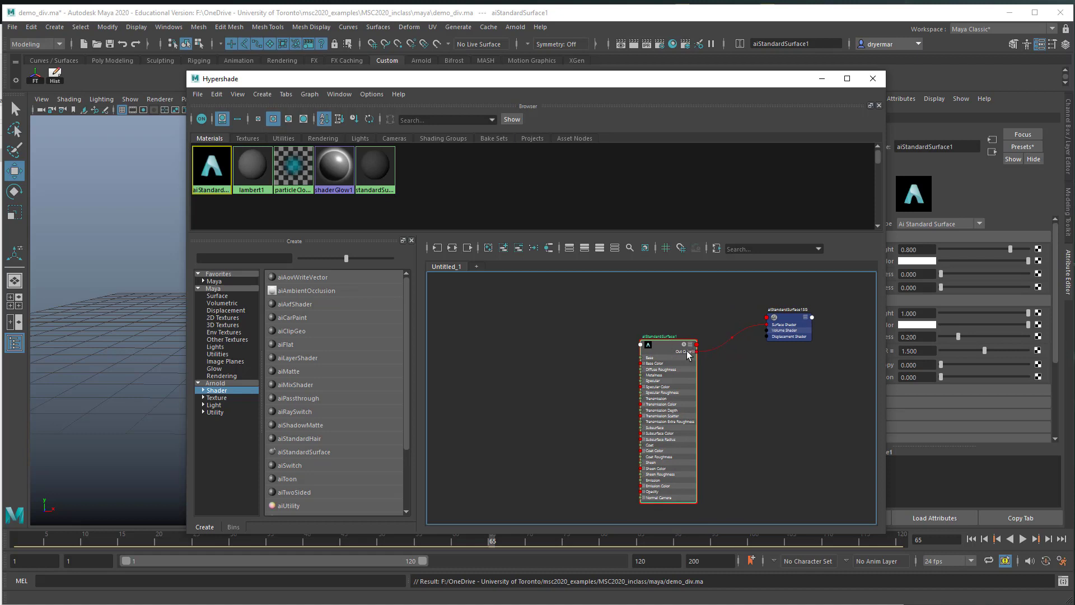
Apply the Clay preset to the aiStandardSurface1 shader.
drag(674, 85, 578, 75)
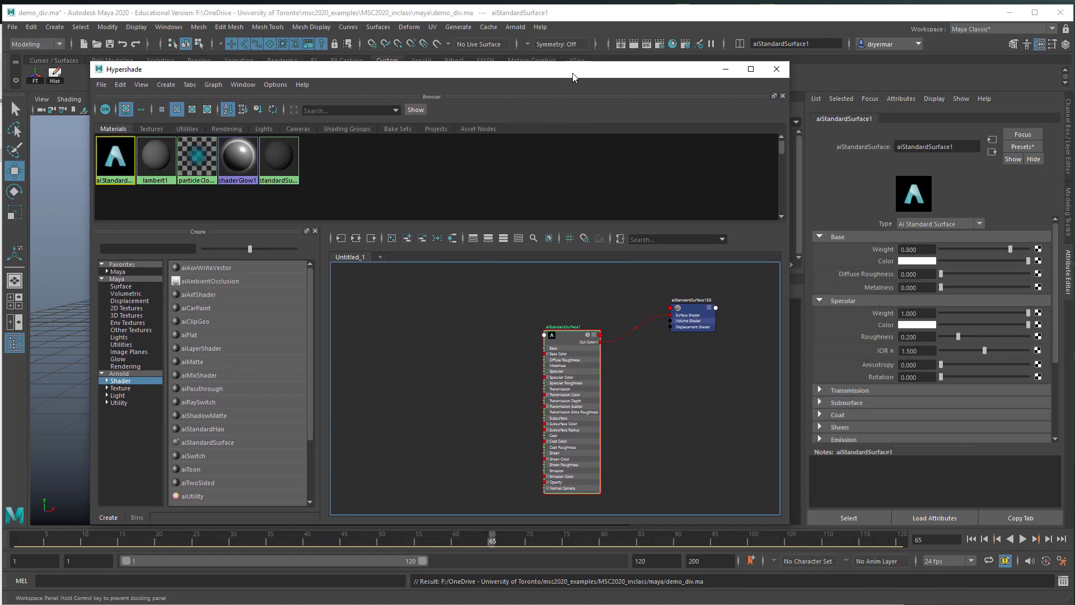
click(1019, 148)
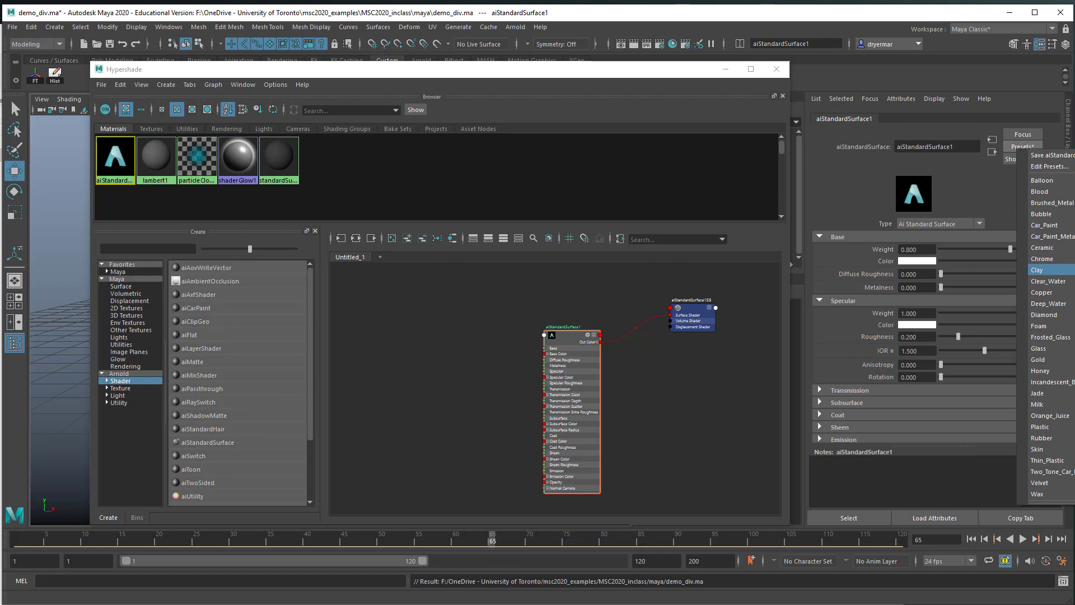
click(1037, 270)
scroll(620, 434, up, 2)
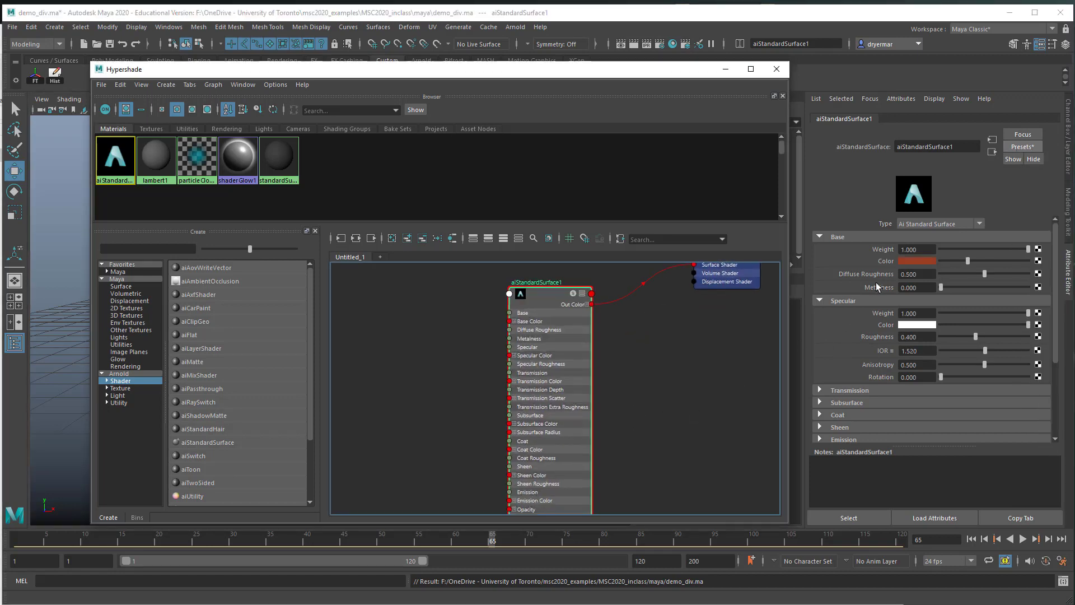
Set the shader's base Color to a bright yellow-orange with hue 36.923, saturation 0.956 and value 1.000.
click(917, 263)
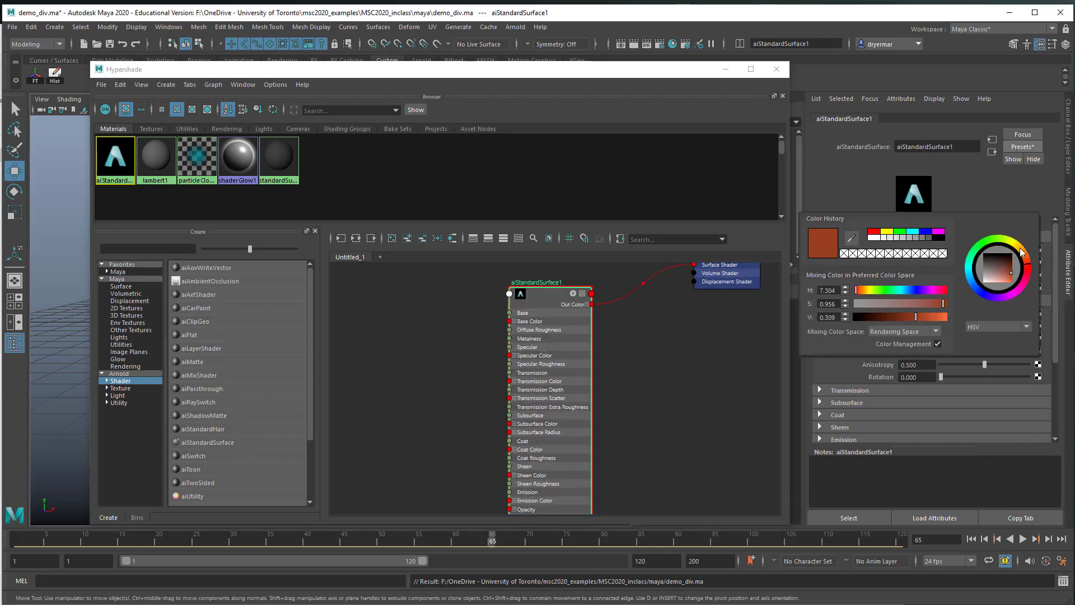
drag(1022, 253, 1026, 257)
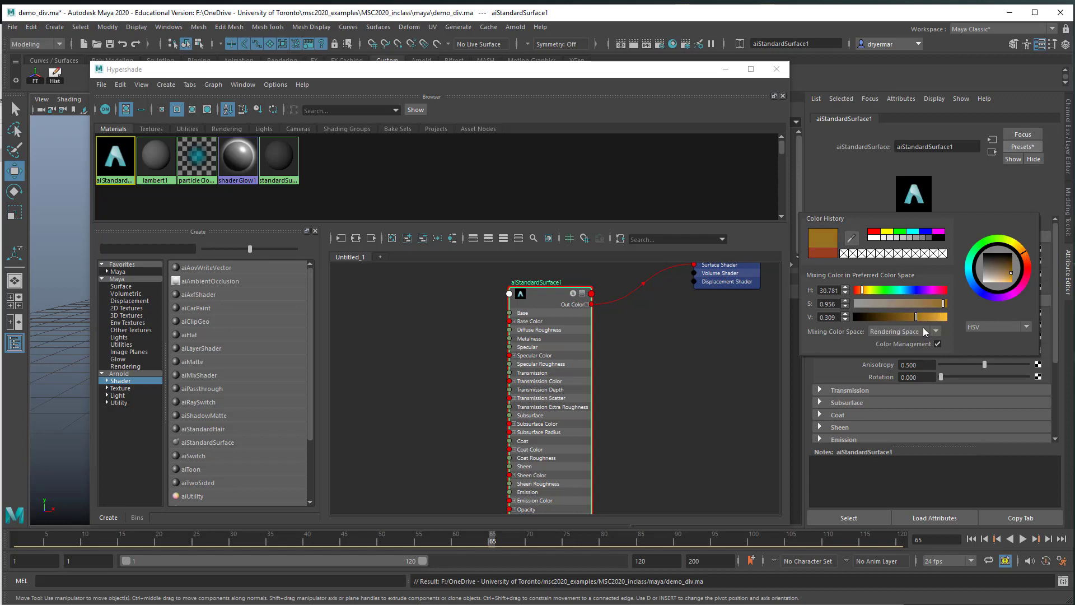
drag(928, 318, 945, 317)
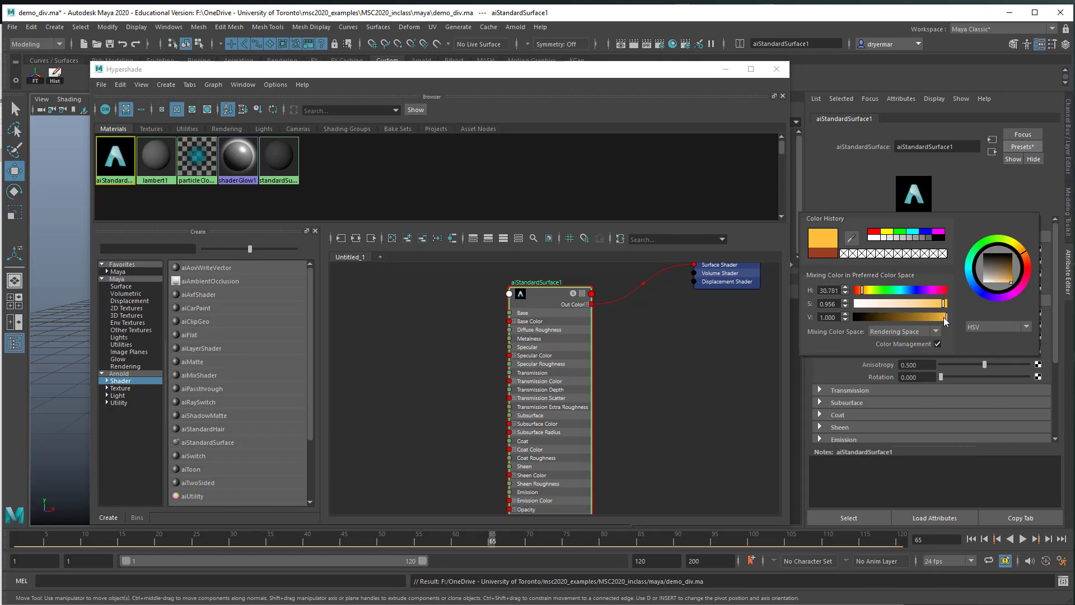
click(861, 290)
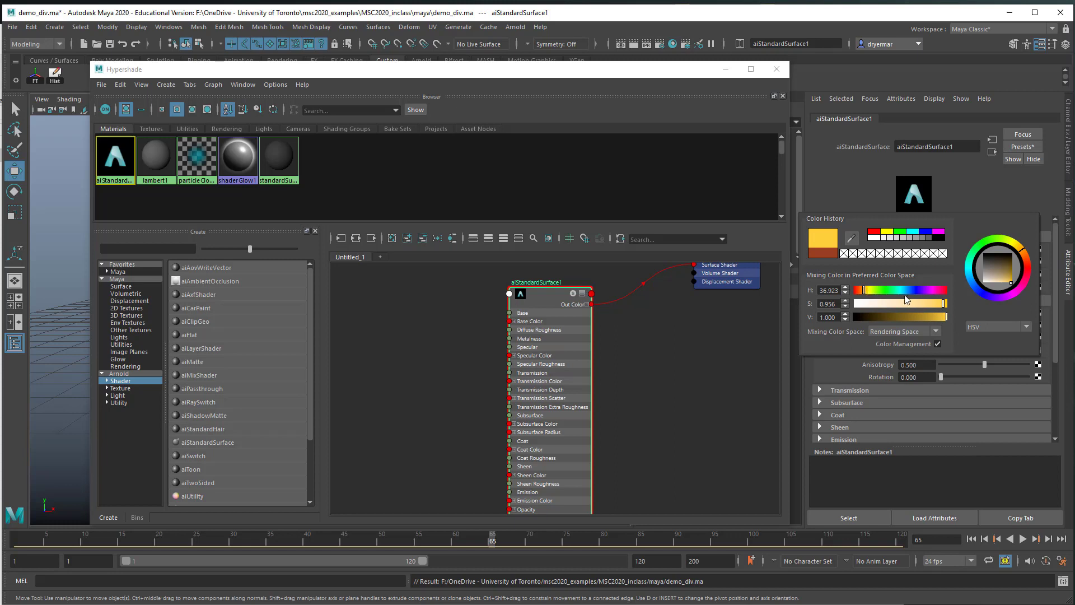
click(594, 307)
Add a displacementShader node to the graph, delete its extra displacementShader1SG shading group and place it above aiStandardSurface1.
scroll(595, 307, down, 3)
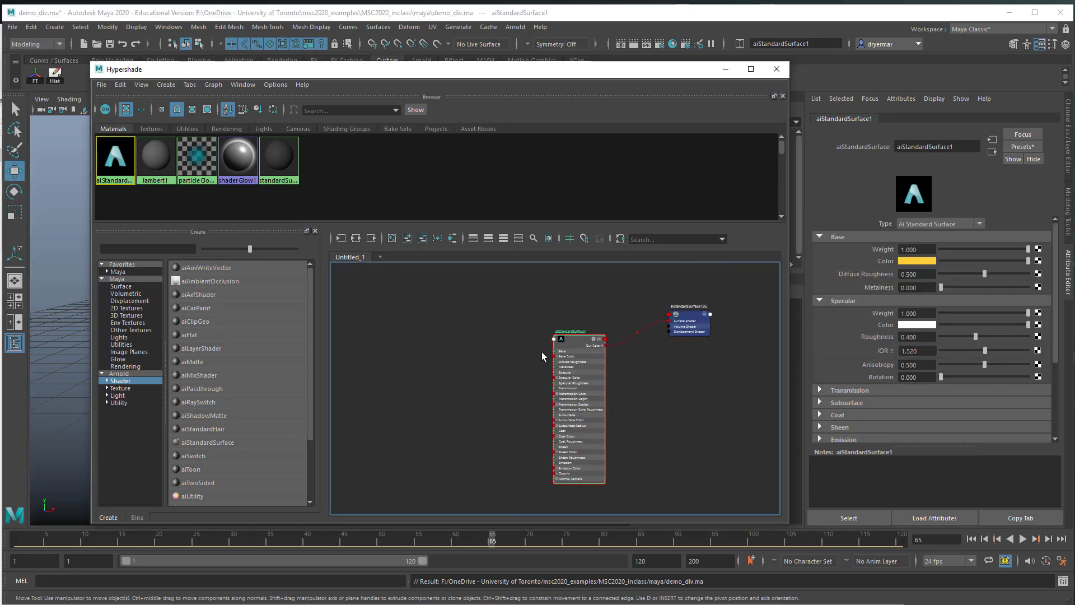
scroll(526, 316, up, 2)
key(Tab)
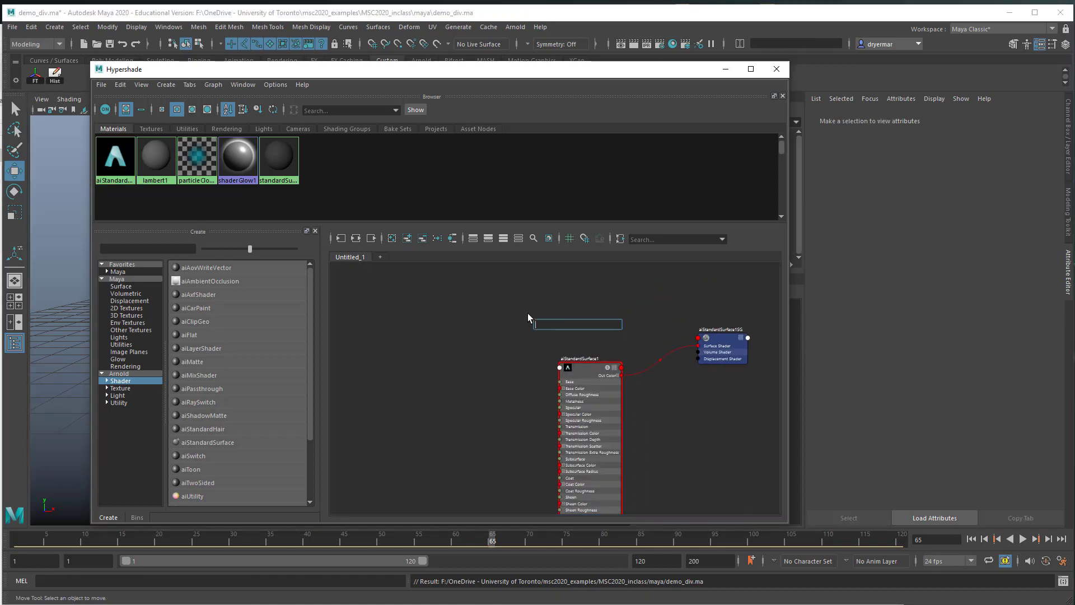
text(disp)
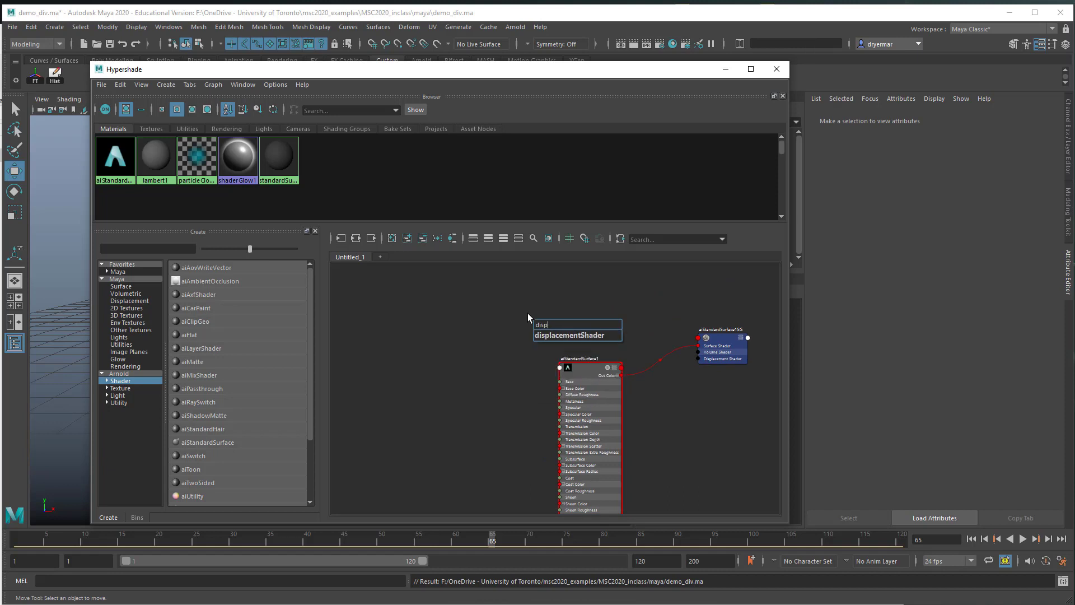
click(569, 335)
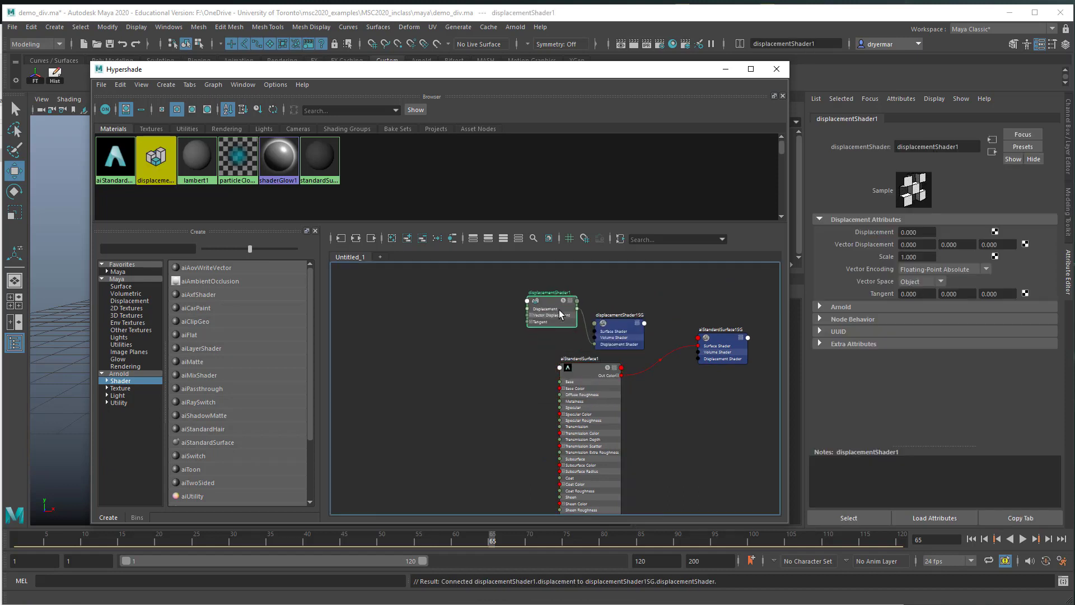
drag(624, 331, 644, 295)
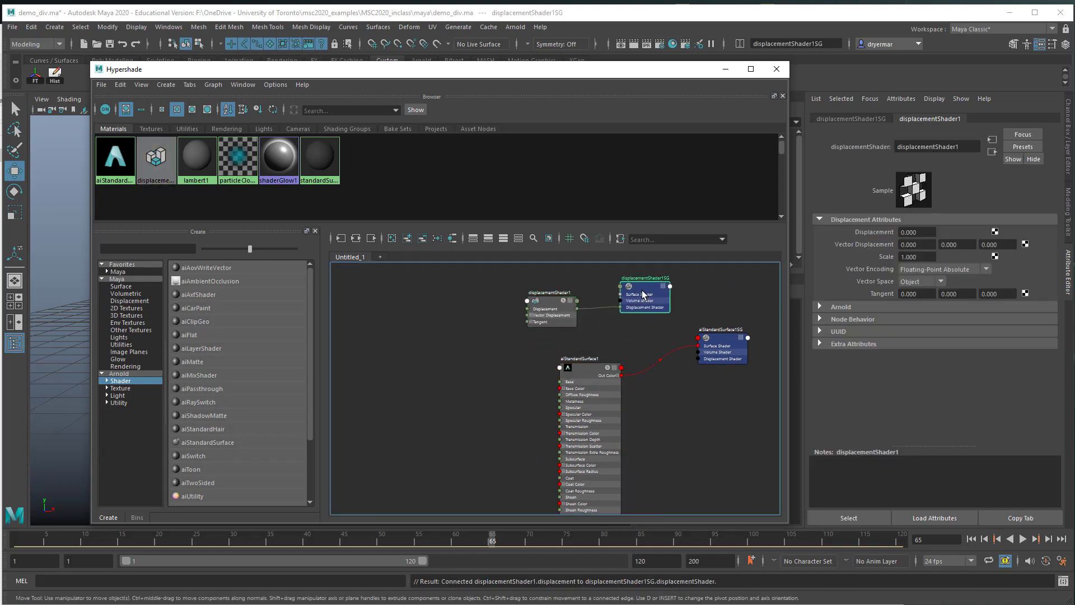
key(Delete)
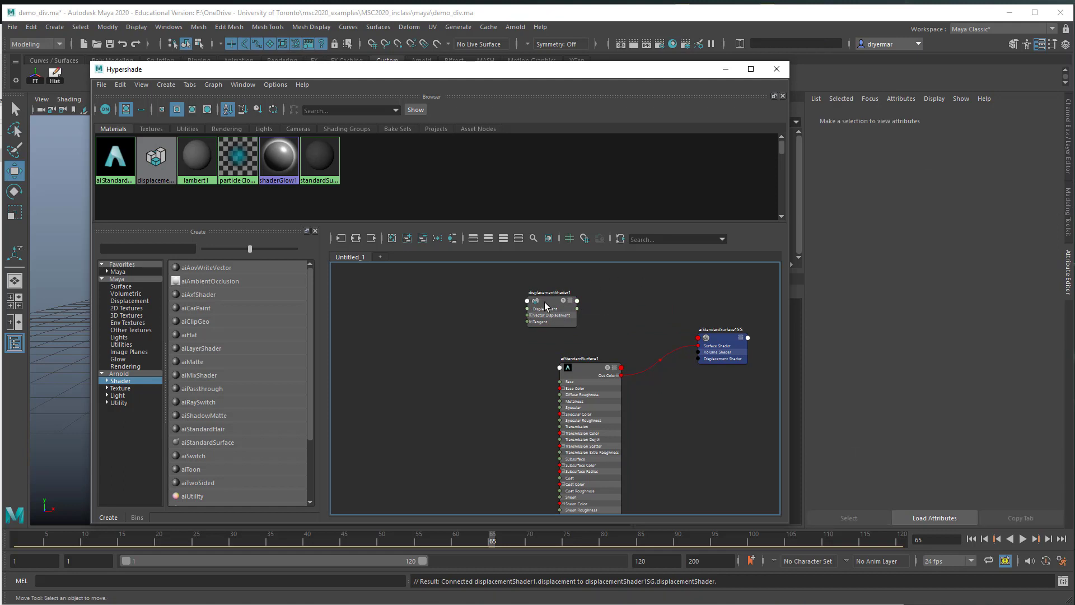
drag(545, 303, 583, 303)
Add an aiNoise node to the graph beside the displacement and surface shaders.
click(455, 317)
key(Tab)
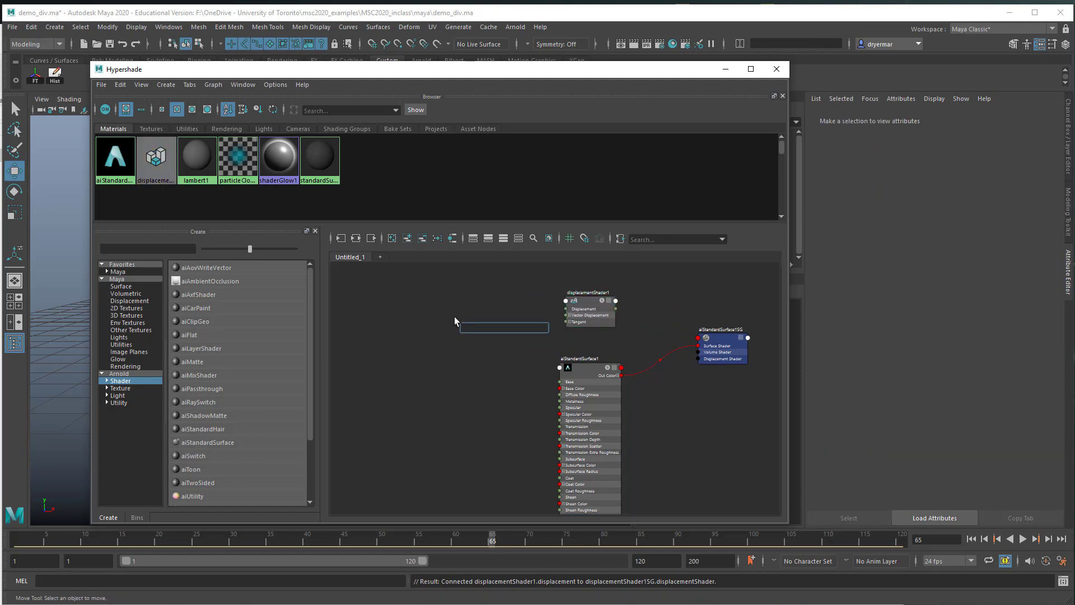
text(ain)
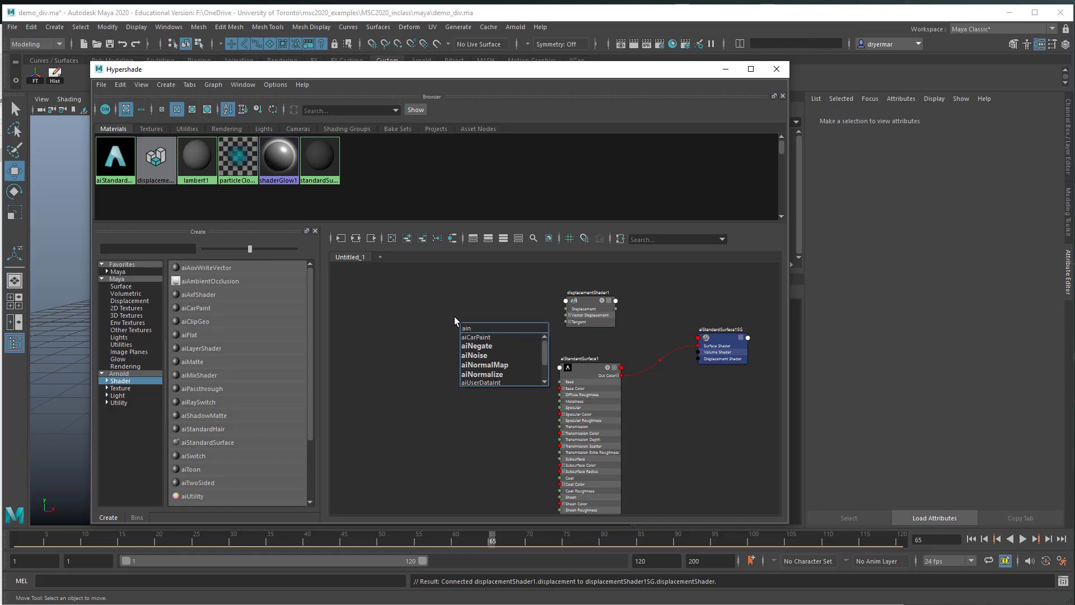
click(470, 355)
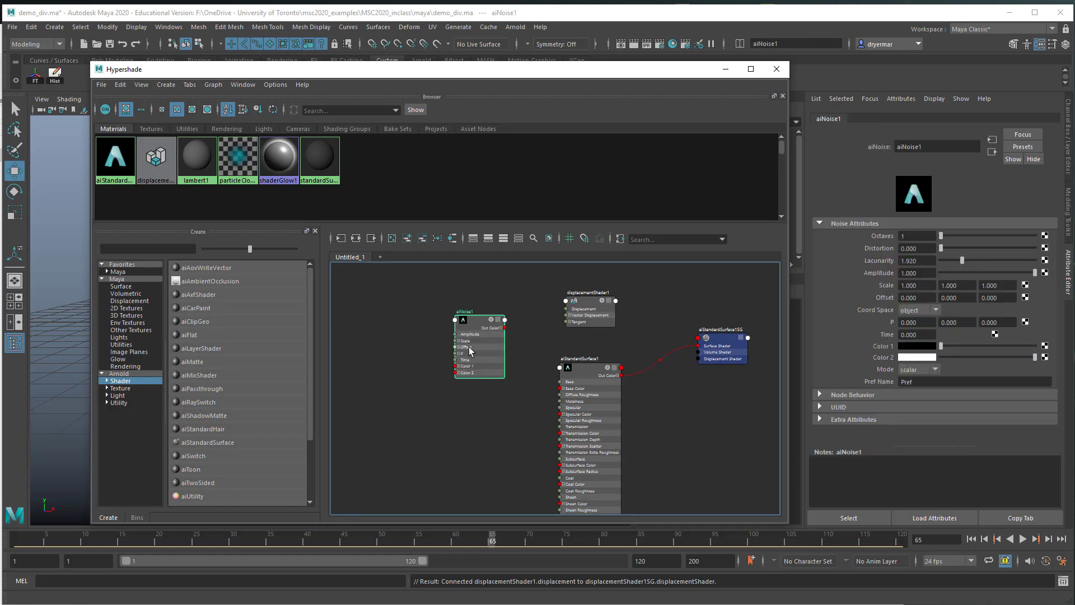
click(408, 26)
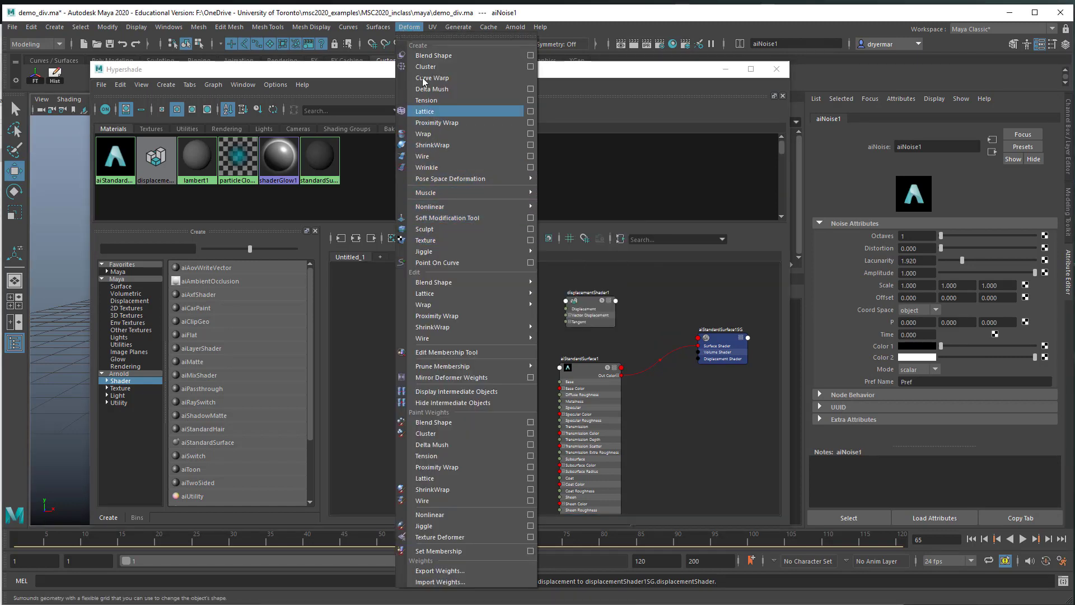
click(409, 28)
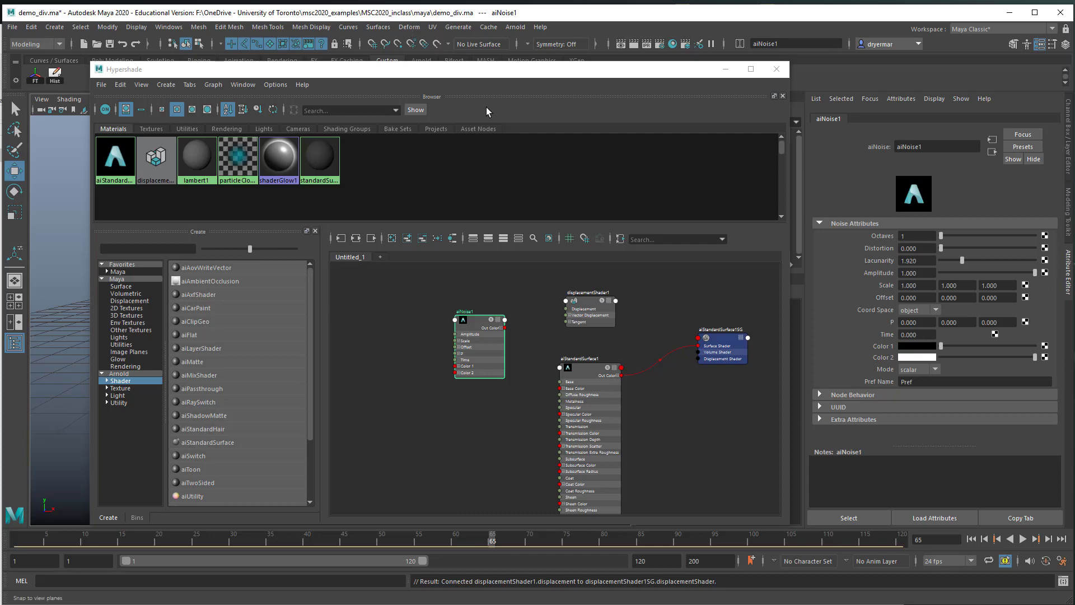
drag(458, 72, 988, 81)
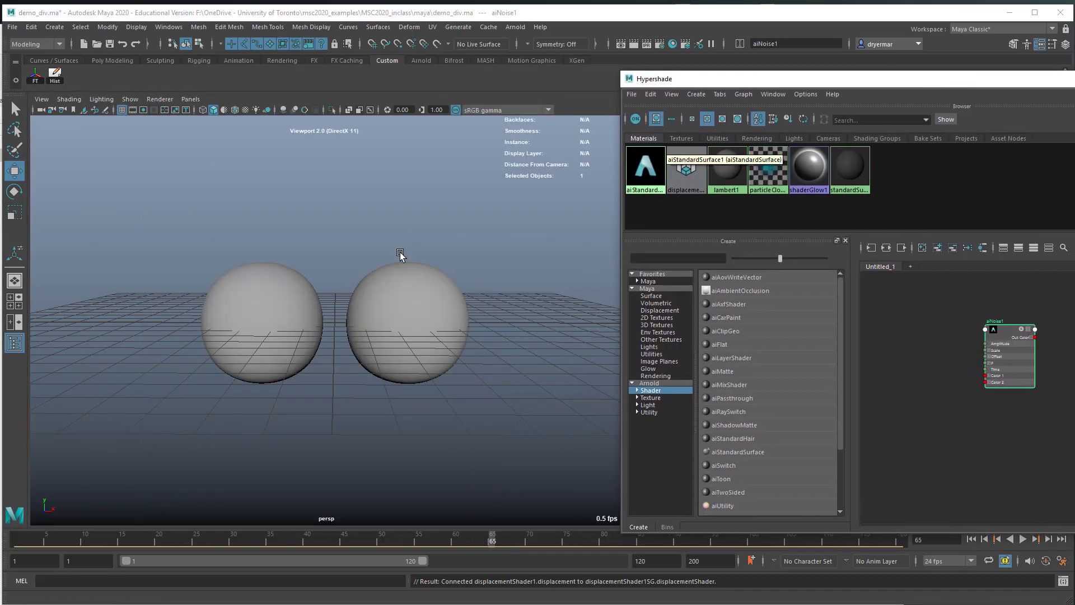
drag(331, 241, 443, 325)
drag(886, 92, 403, 81)
Connect aiNoise1's Out Color R to the Displacement input of displacementShader1.
scroll(593, 368, up, 3)
alt+middle_drag(593, 368, 550, 441)
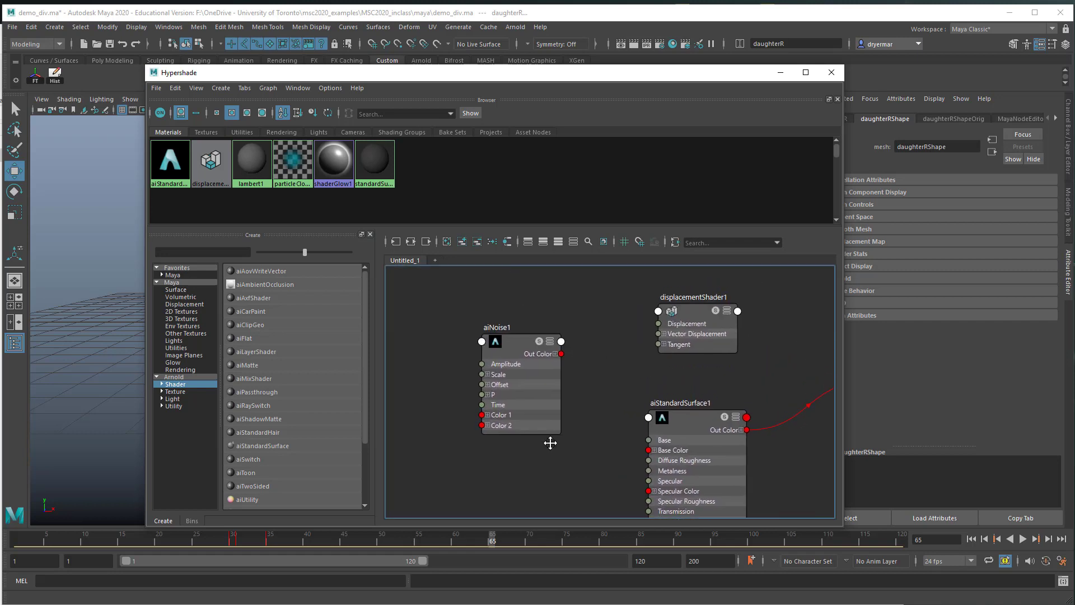
scroll(539, 443, up, 3)
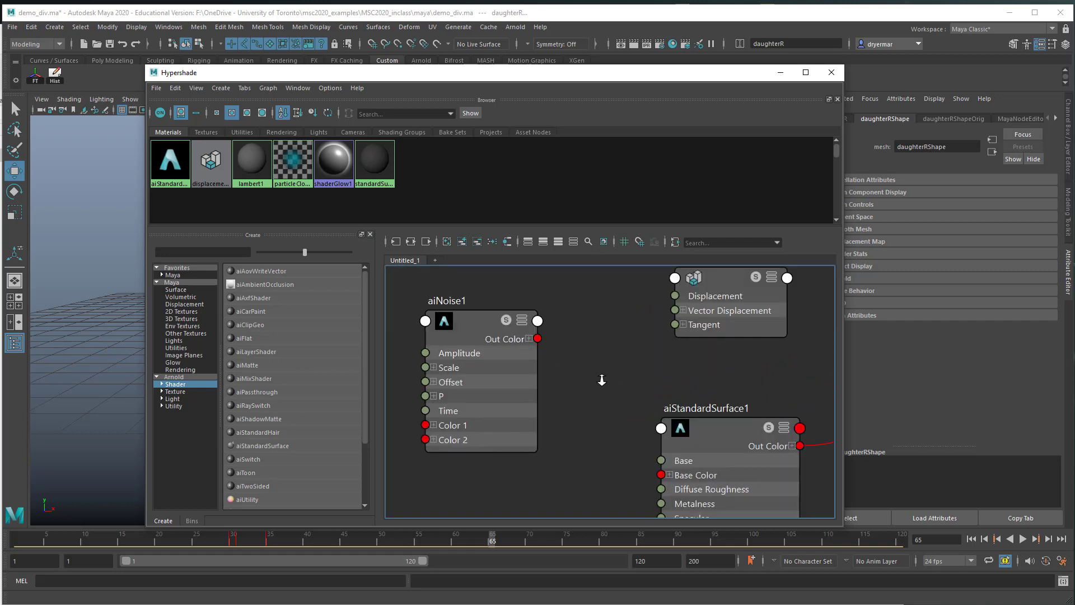
scroll(602, 380, down, 1)
click(540, 344)
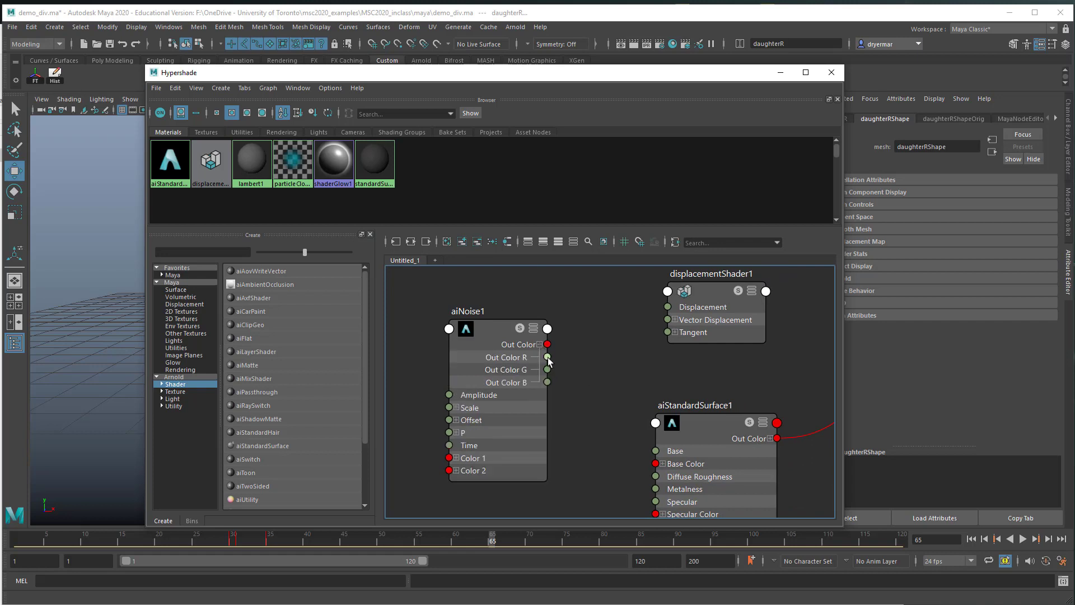
drag(611, 330, 670, 307)
scroll(614, 337, down, 1)
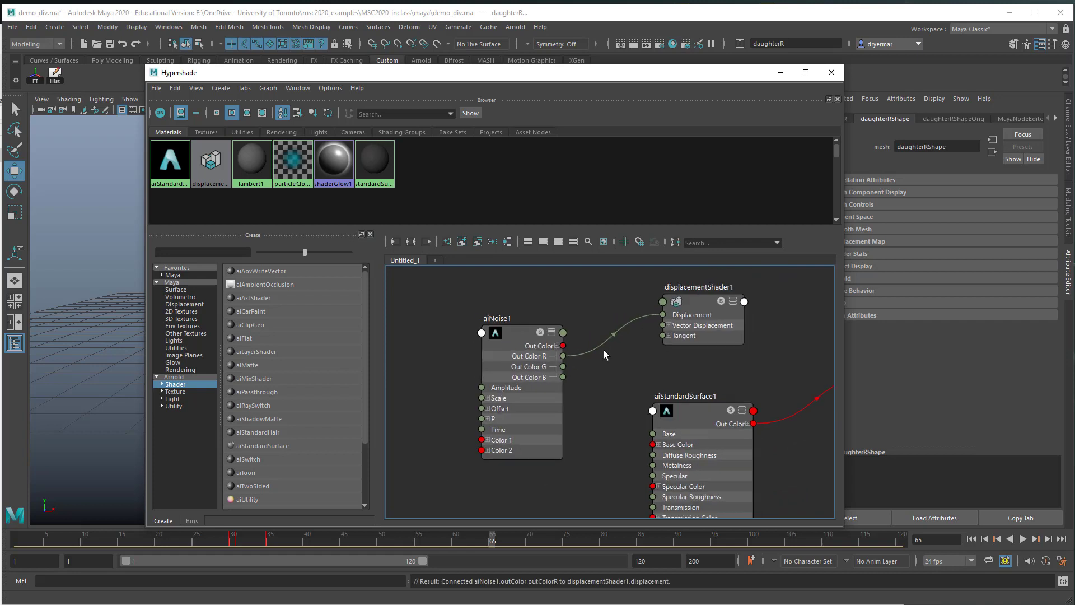
Connect displacementShader1's displacement output to the Displacement Shader input of aiStandardSurface1SG.
alt+middle_drag(603, 350, 367, 356)
click(536, 323)
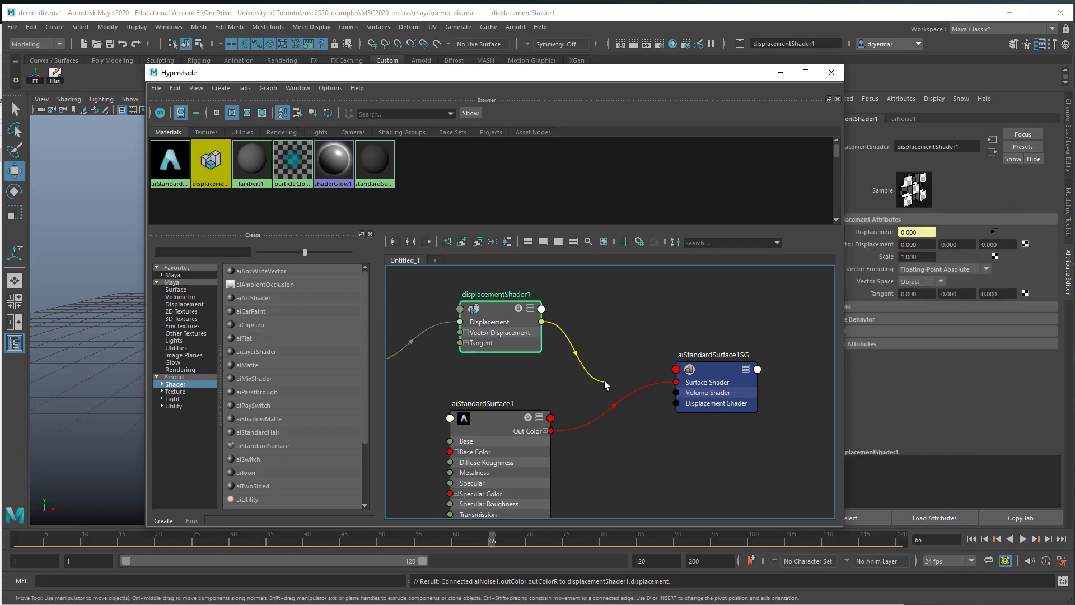
drag(605, 381, 672, 404)
drag(672, 405, 675, 405)
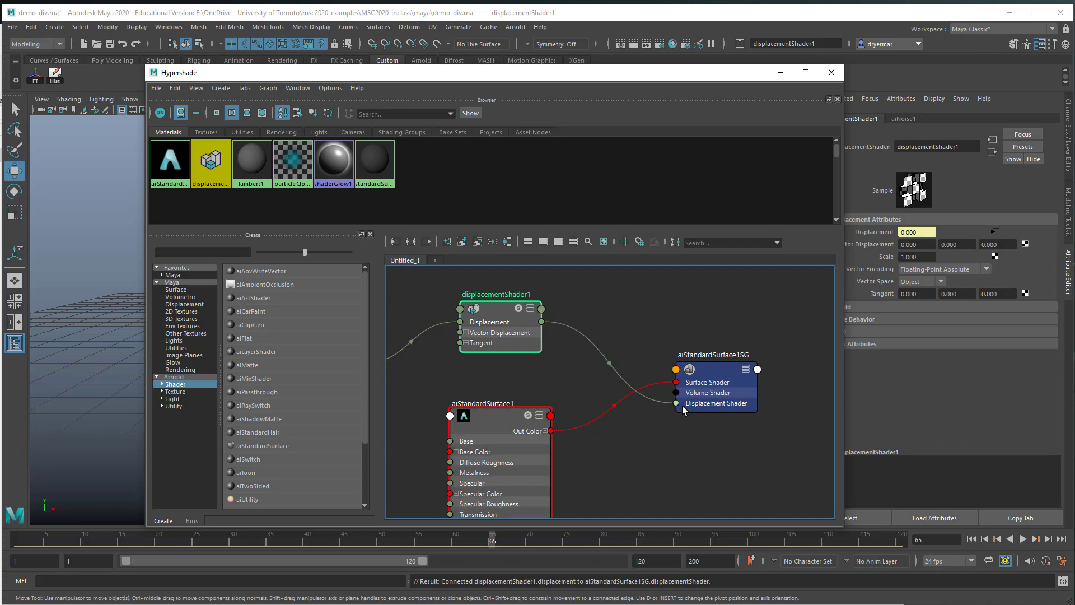
scroll(644, 432, down, 3)
alt+middle_drag(609, 420, 653, 353)
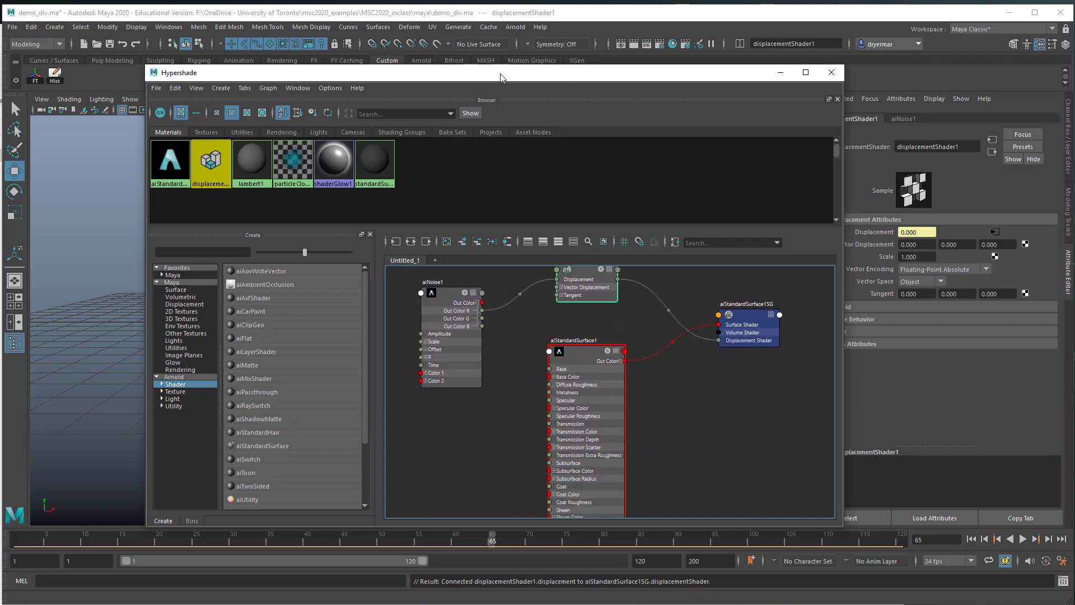
Set aiNoise1's Scale to 3 on all three axes.
drag(500, 78, 456, 63)
click(571, 312)
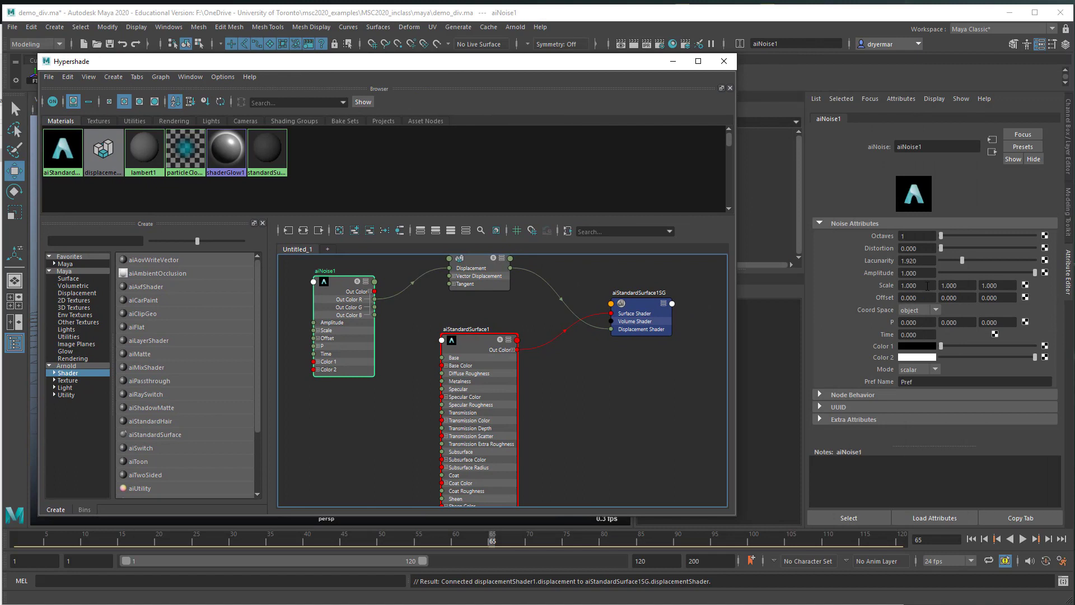
drag(928, 286, 872, 281)
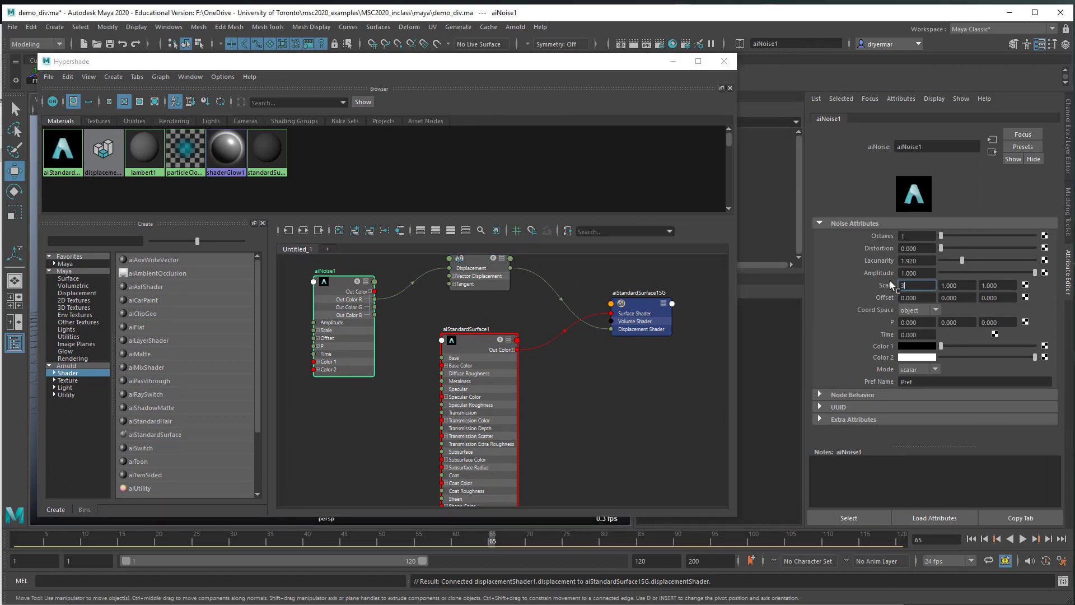
key(Tab)
text(3)
key(Tab)
text(3)
key(Return)
Minimize the Hypershade window to select the daughterL sphere in the scene, and save the file.
click(672, 61)
click(267, 287)
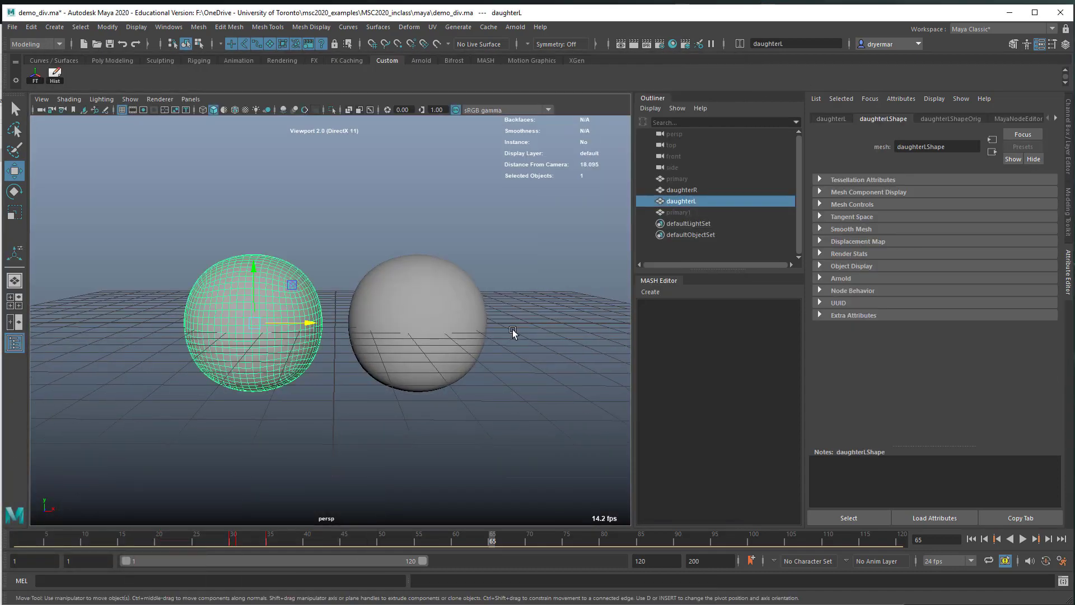
key(ctrl+s)
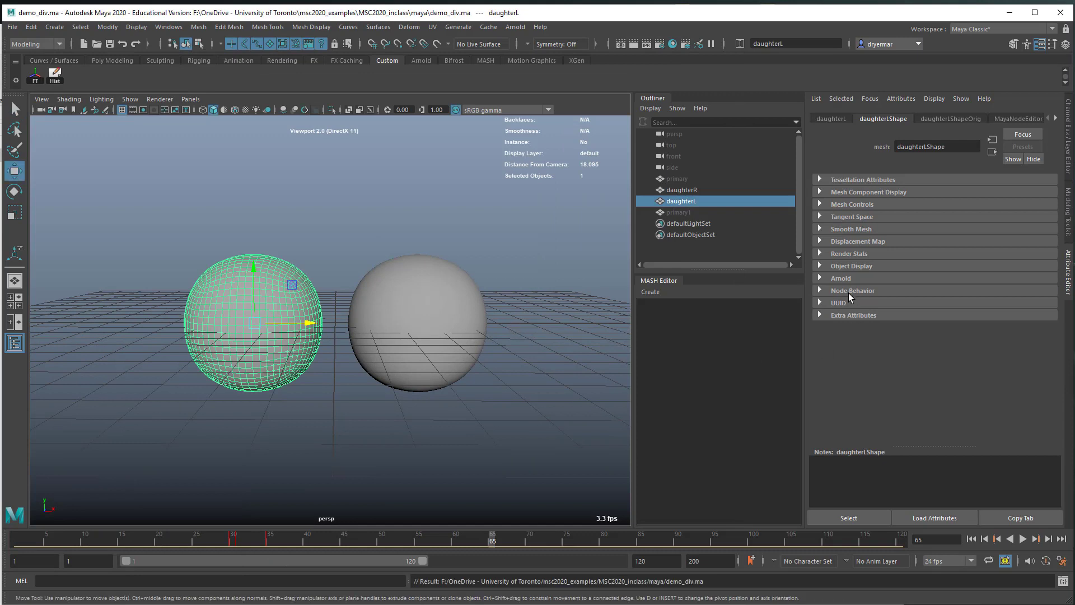
Set the Arnold Subdivision Type of daughterLShape to catclark.
click(842, 278)
scroll(952, 306, down, 2)
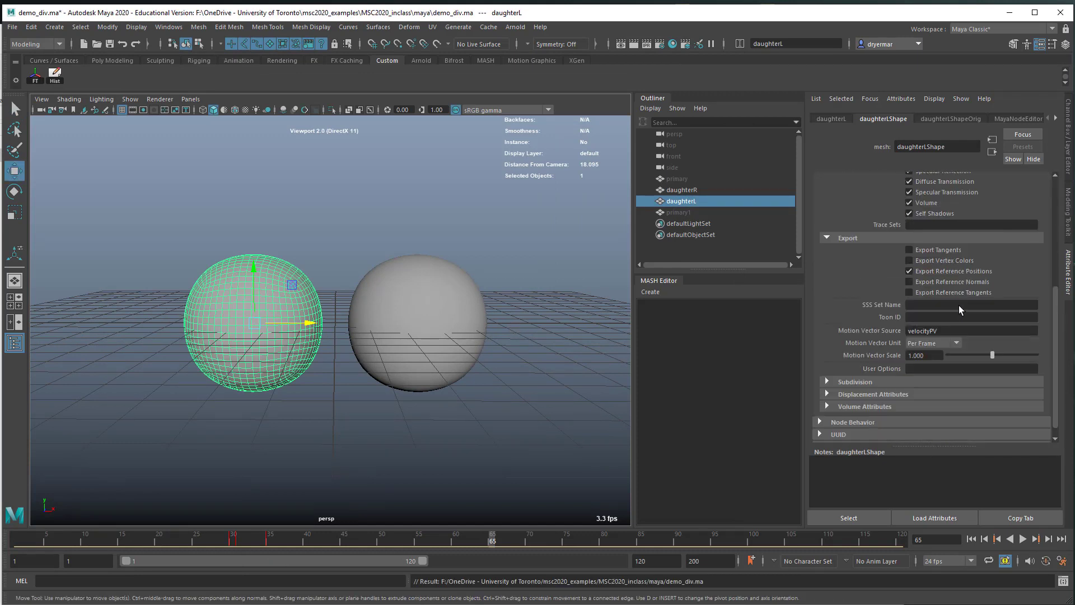
scroll(959, 304, down, 1)
click(860, 365)
scroll(862, 370, down, 3)
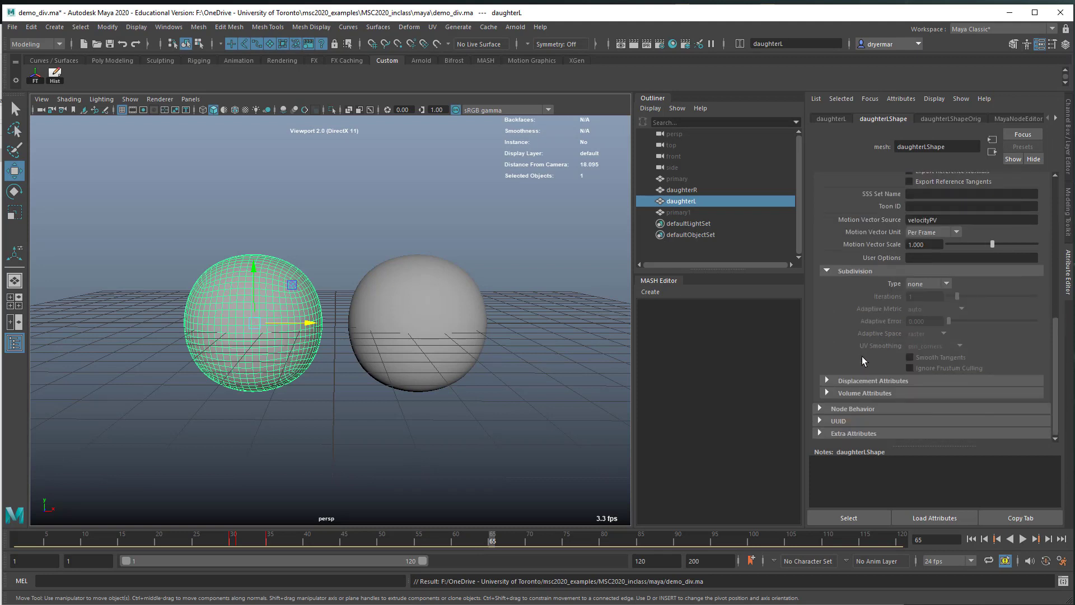
click(927, 284)
click(925, 307)
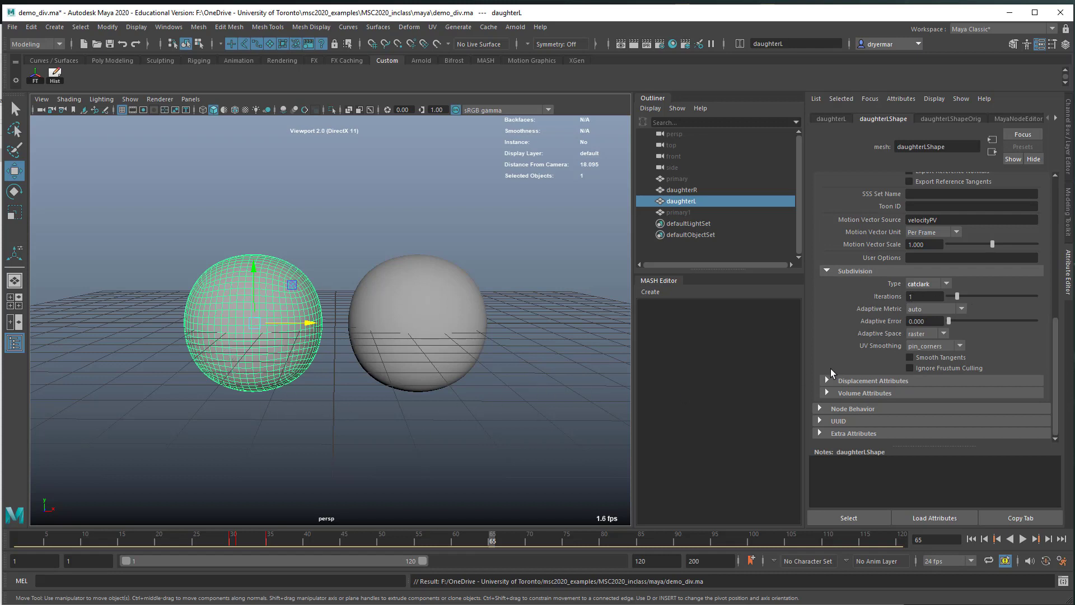
Set daughterLShape's Arnold displacement Height to 0.1 and its Bounds Padding to 10.
click(851, 381)
scroll(879, 390, down, 2)
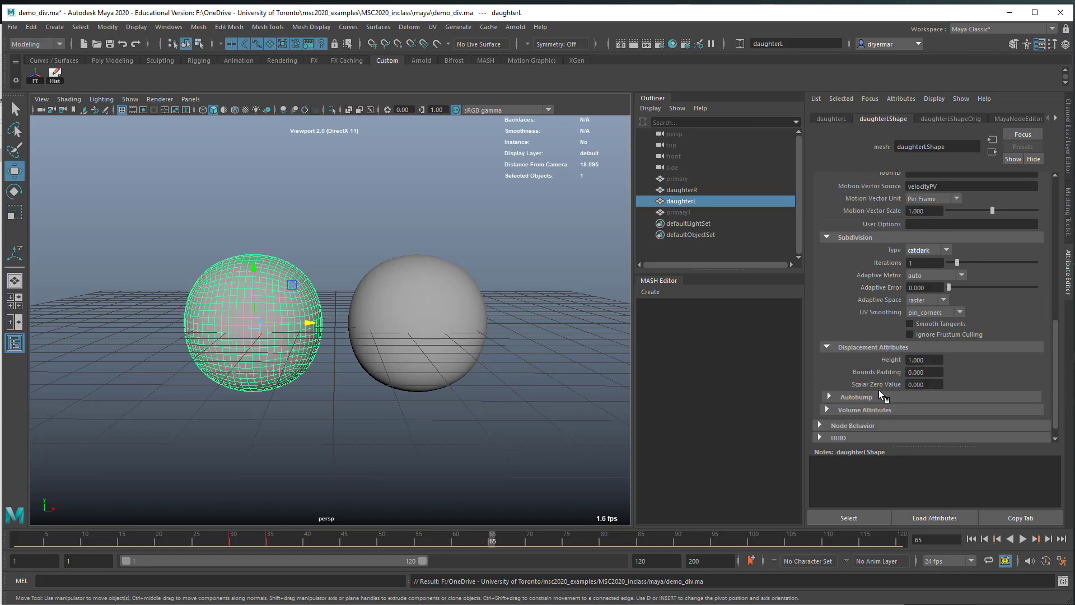
drag(928, 344, 877, 345)
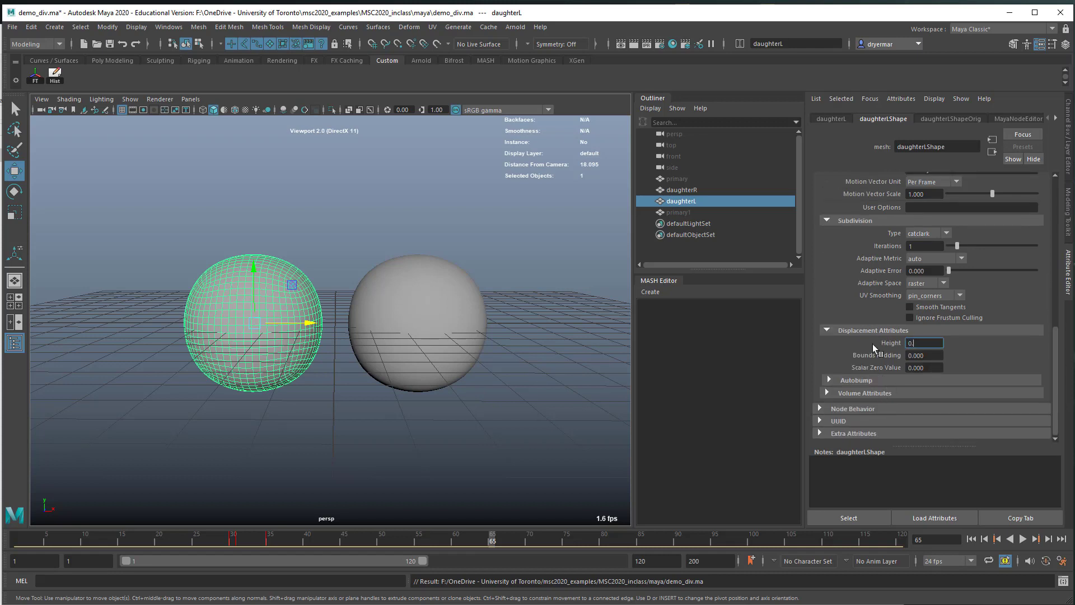
text(0.1)
key(Return)
drag(939, 355, 886, 358)
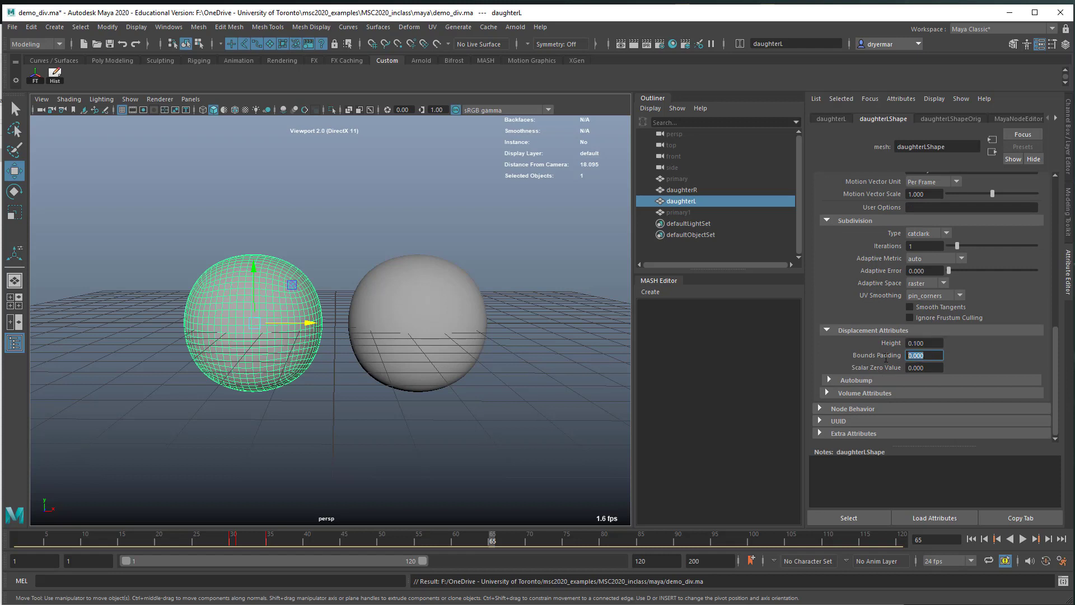
text(10)
key(Return)
Give the daughterR sphere an Arnold displacement Height of 0.1 and a Bounds Padding of 10.
click(463, 280)
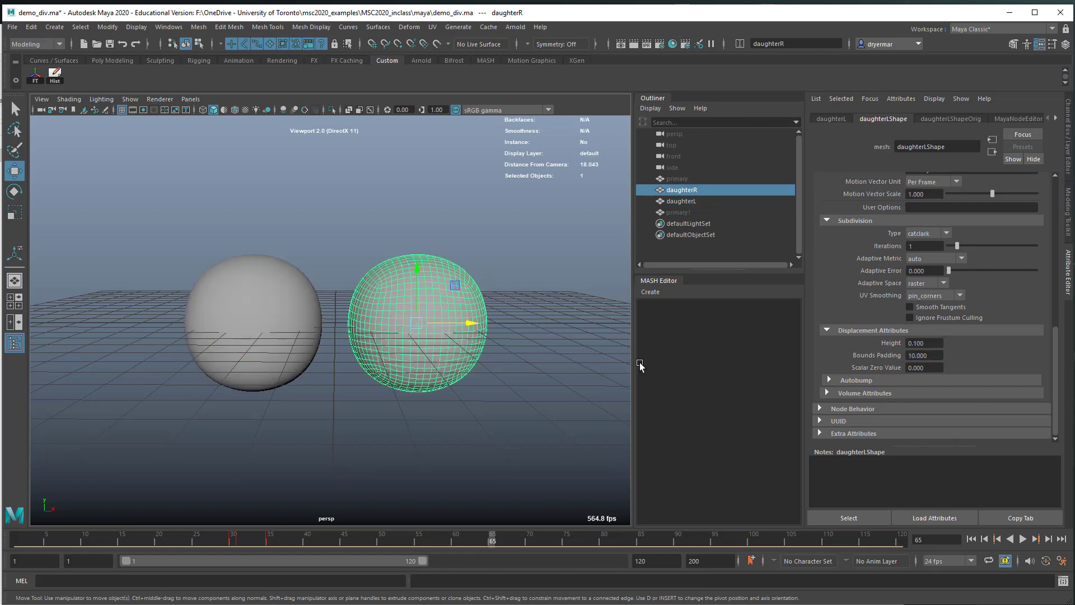
click(928, 255)
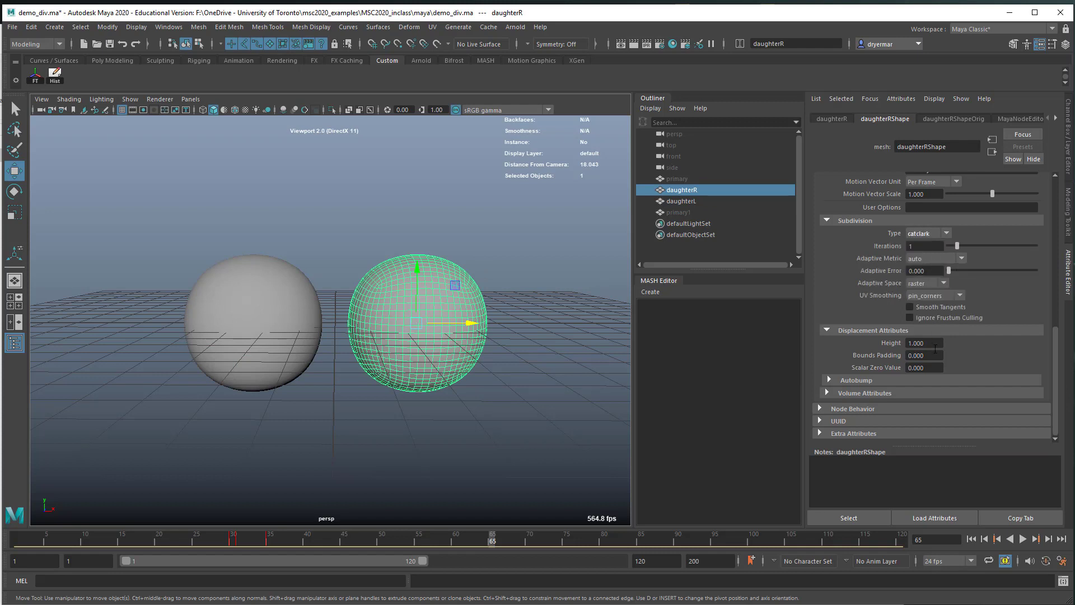
click(924, 343)
text(0.1)
key(Tab)
text(10)
key(Return)
Go to frame 27 and set the Arnold Subdivision Type of the primary mesh to catclark.
click(211, 541)
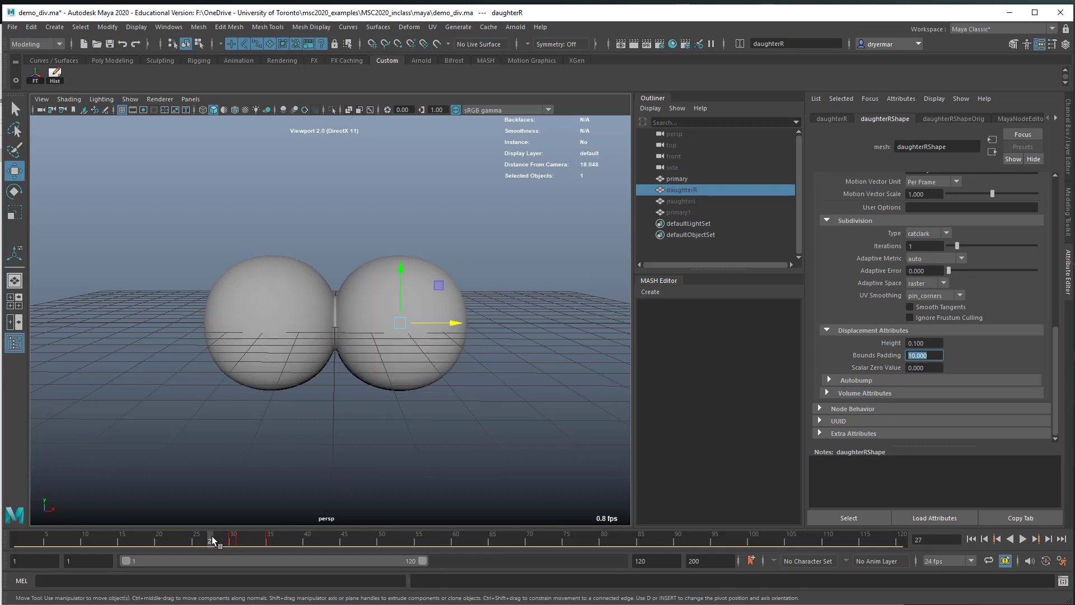
click(341, 343)
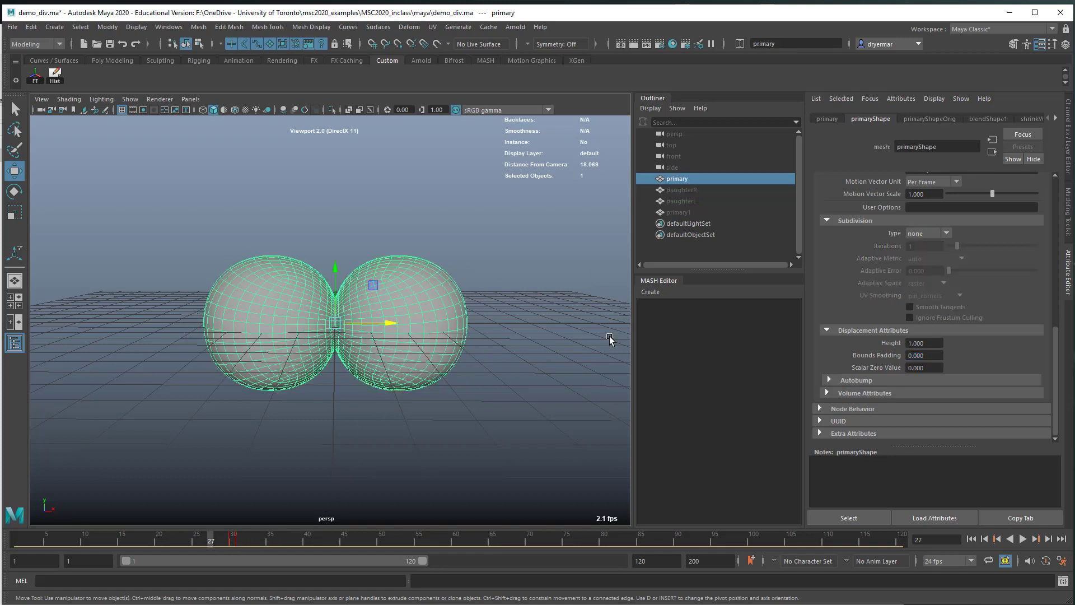
click(921, 233)
click(926, 246)
click(925, 246)
Set primaryShape's displacement Height to 0.1 and Bounds Padding to 10, and save the file.
click(938, 341)
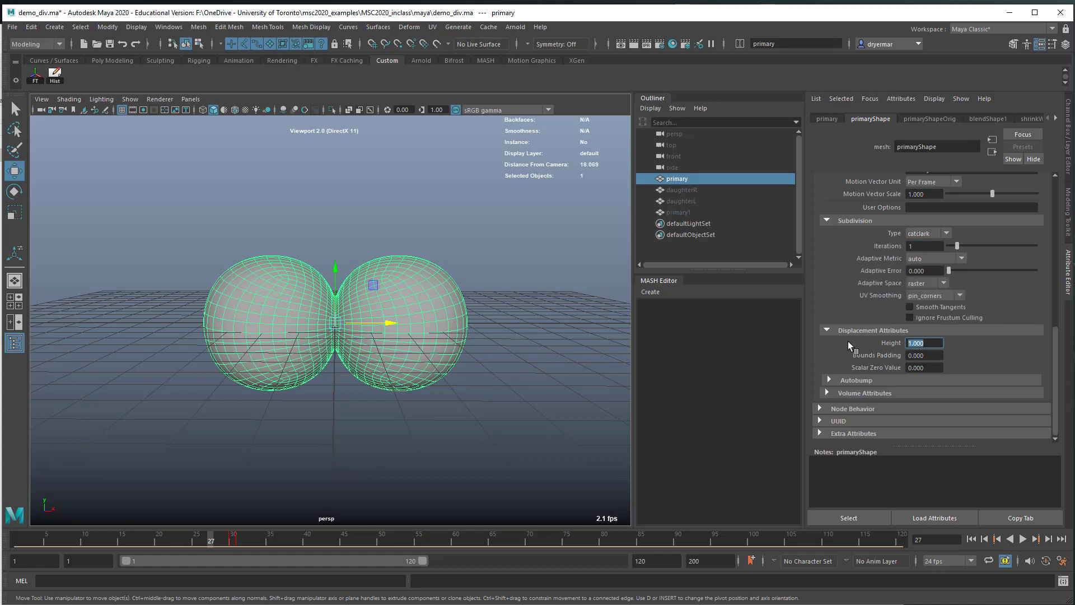
text(0.1)
key(Return)
key(Tab)
text(10)
key(Return)
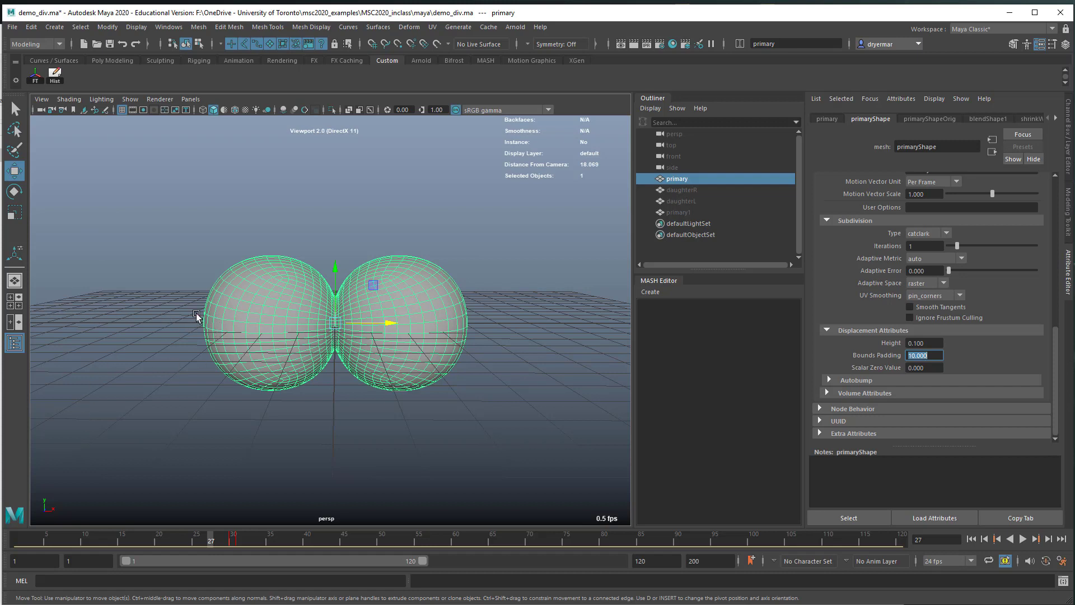
click(930, 344)
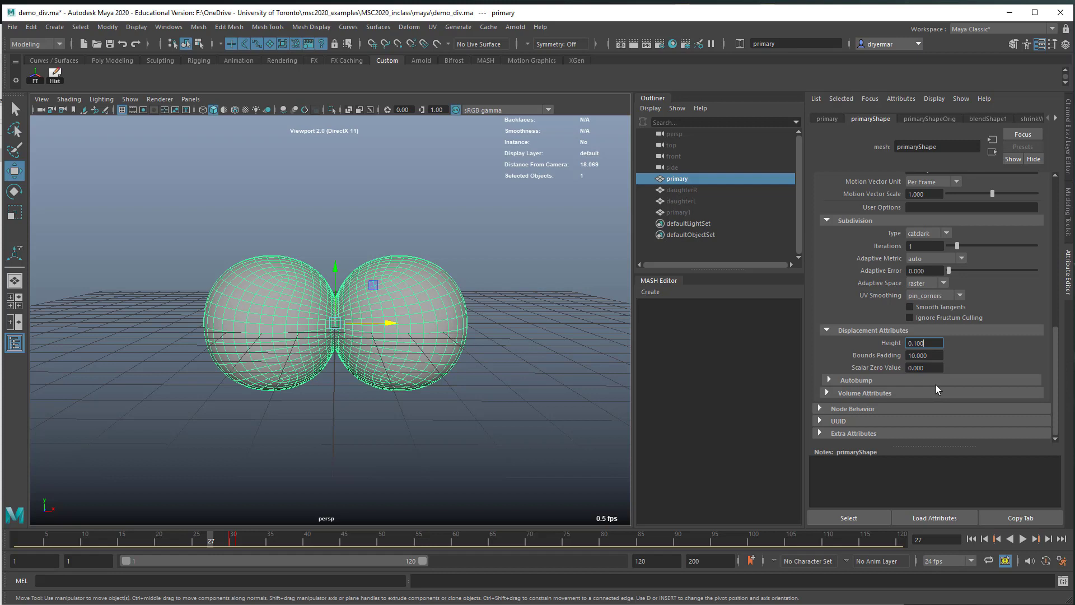
click(12, 27)
click(34, 73)
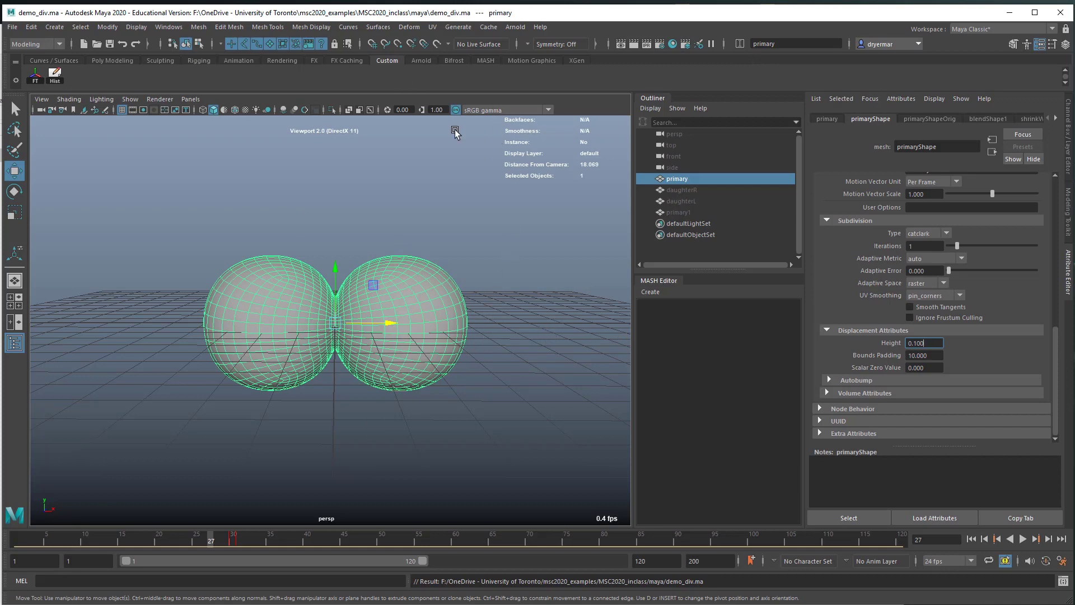
Assign aiStandardSurface1 to the primary mesh at frame 27 and to both daughter spheres at frame 33.
key(alt+Tab)
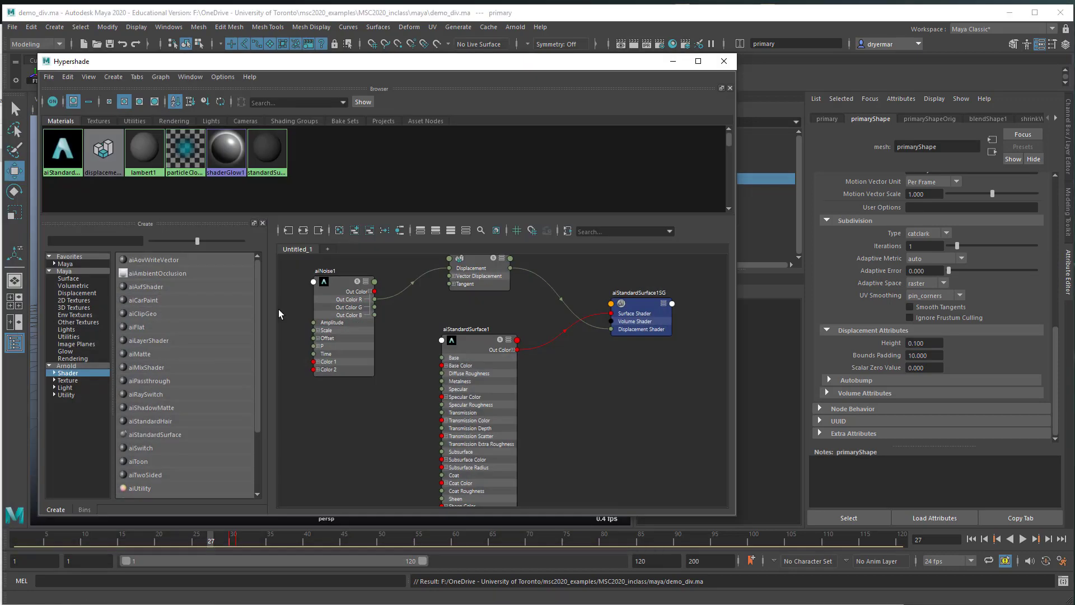
drag(328, 63, 771, 71)
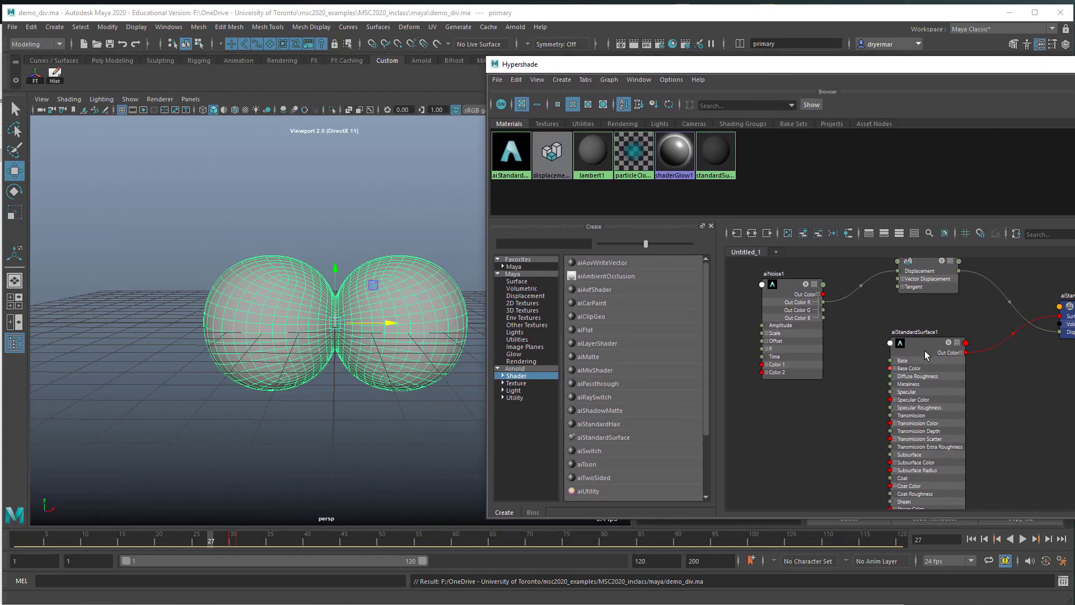
middle_drag(402, 318, 405, 311)
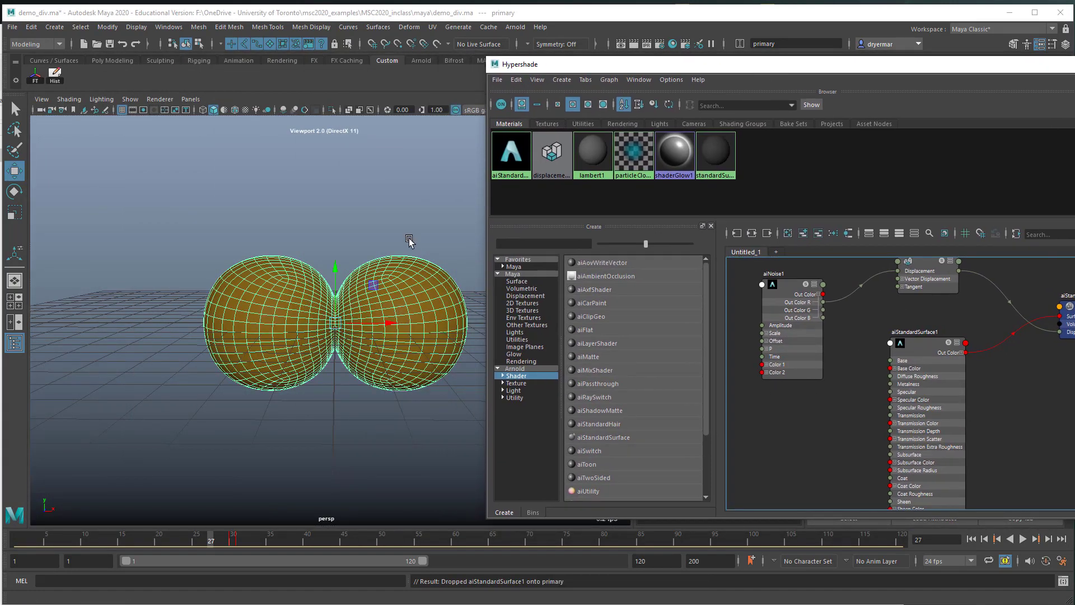
click(259, 543)
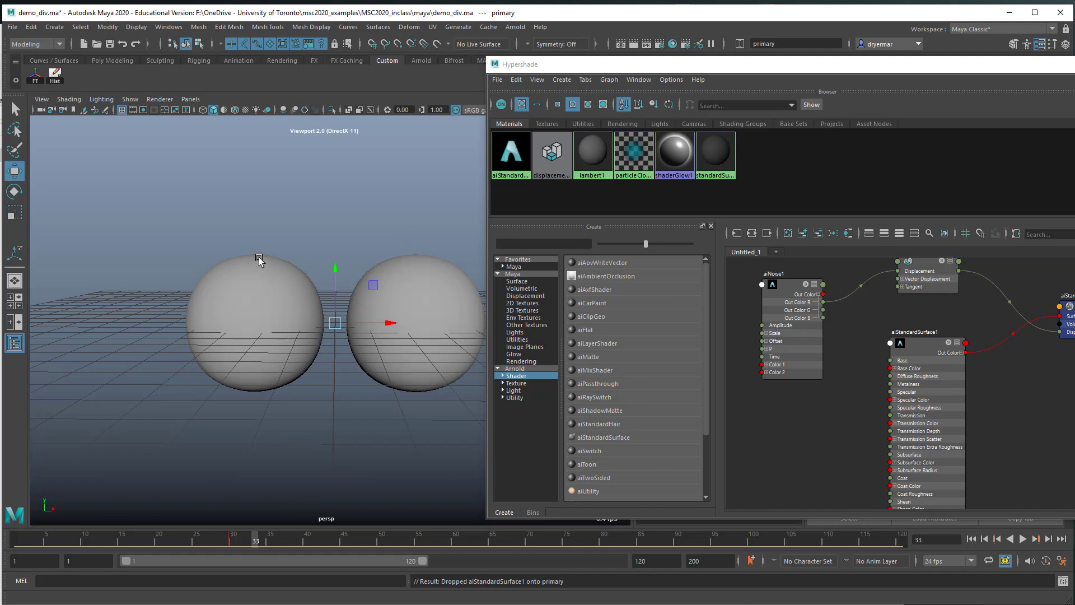
middle_drag(942, 347, 437, 322)
middle_drag(931, 351, 271, 328)
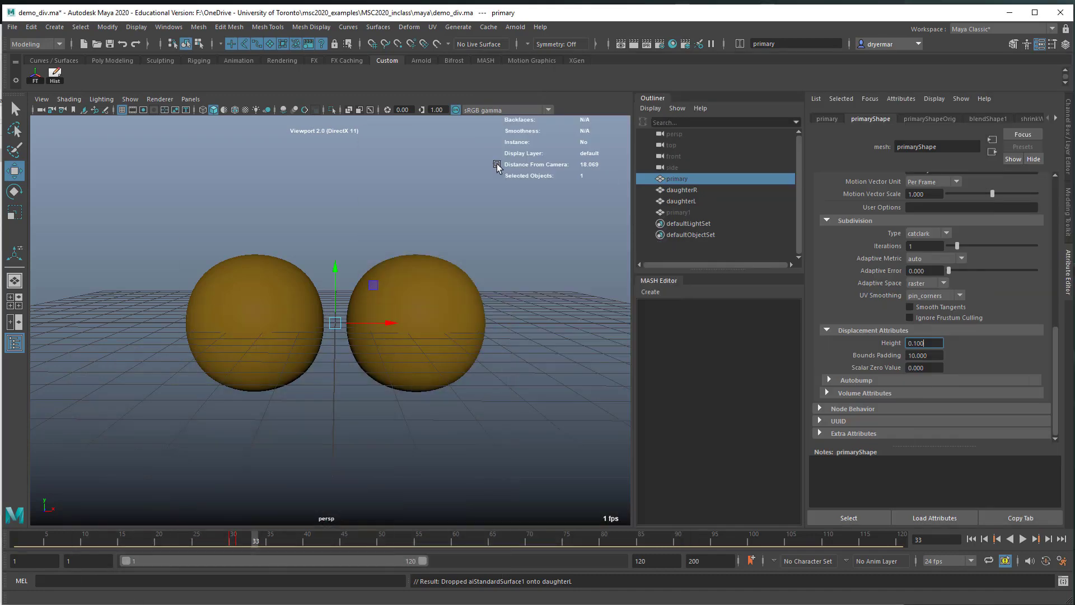
Create an Arnold area light and raise it above the two spheres.
click(515, 27)
mouse_move(537, 83)
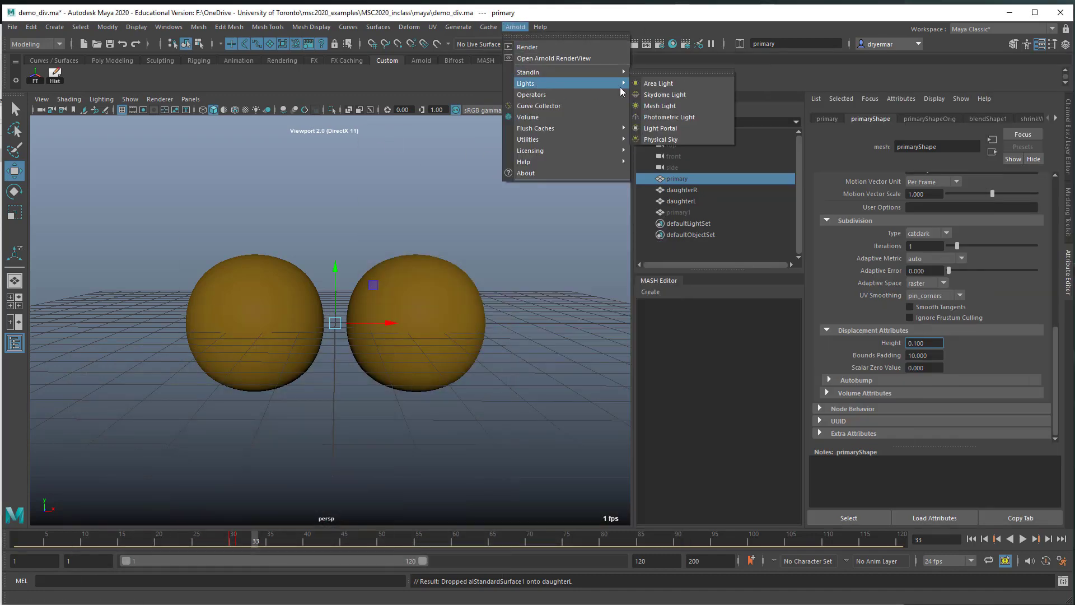
click(672, 94)
scroll(266, 386, down, 3)
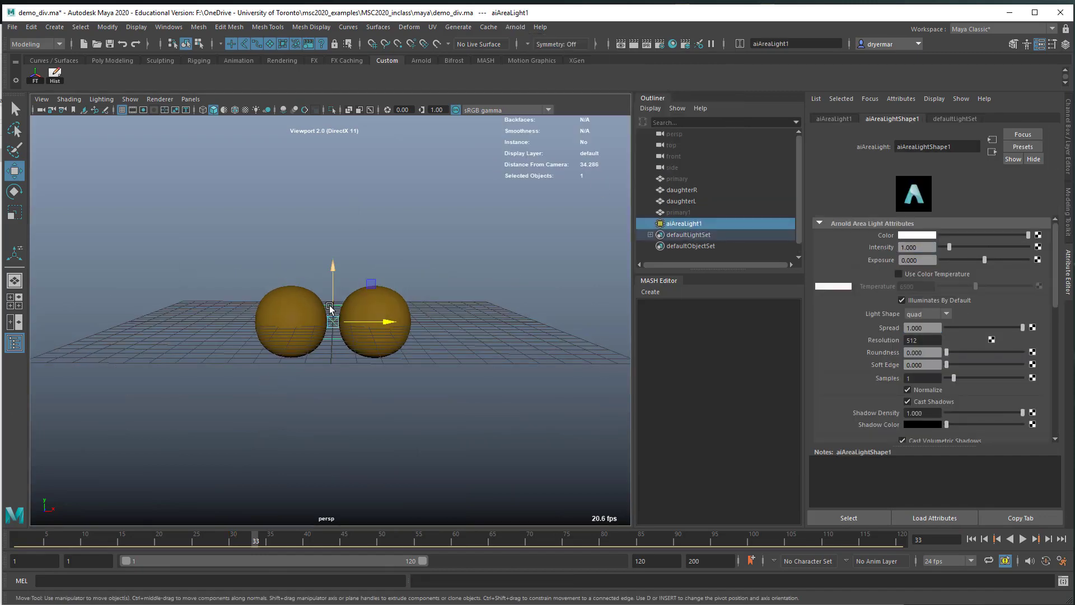
drag(325, 300, 300, 228)
Rotate the area light -90 degrees about X to face down and scale it up to span both spheres.
key(e)
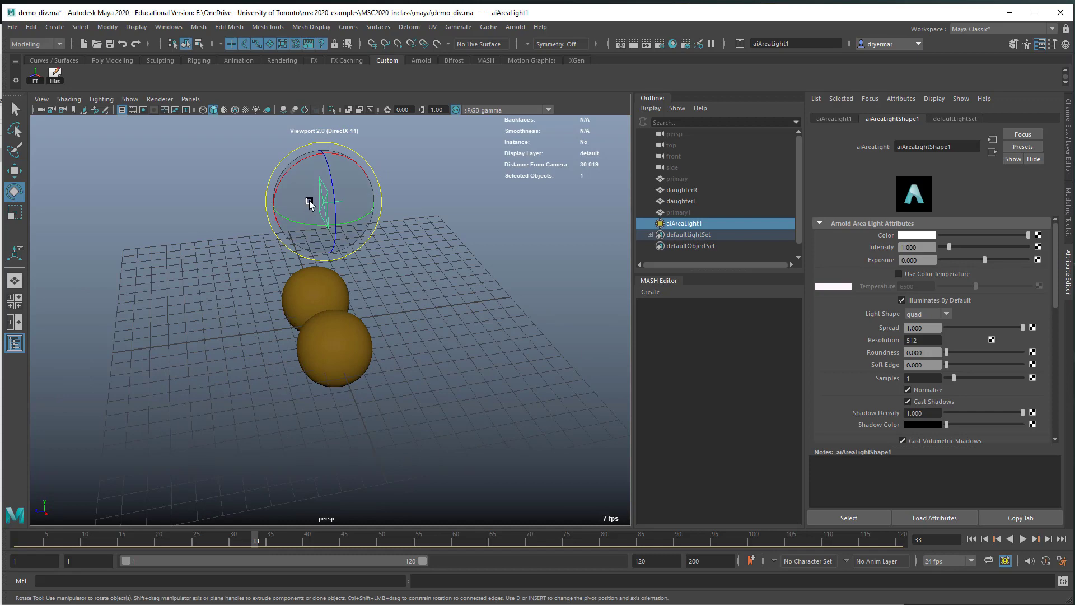
drag(294, 167, 367, 167)
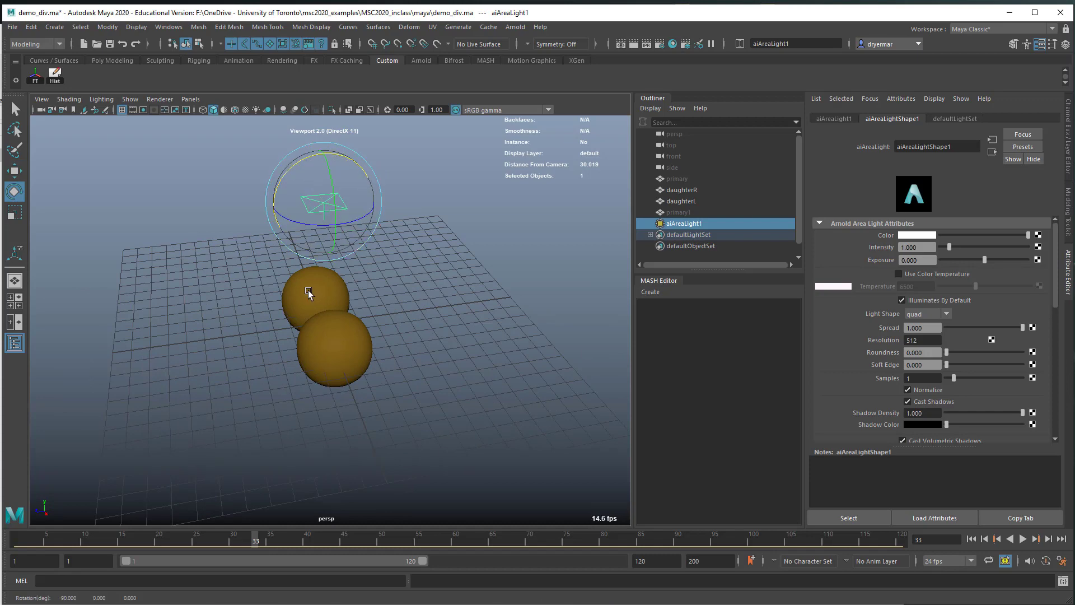
alt+drag(308, 290, 335, 299)
key(r)
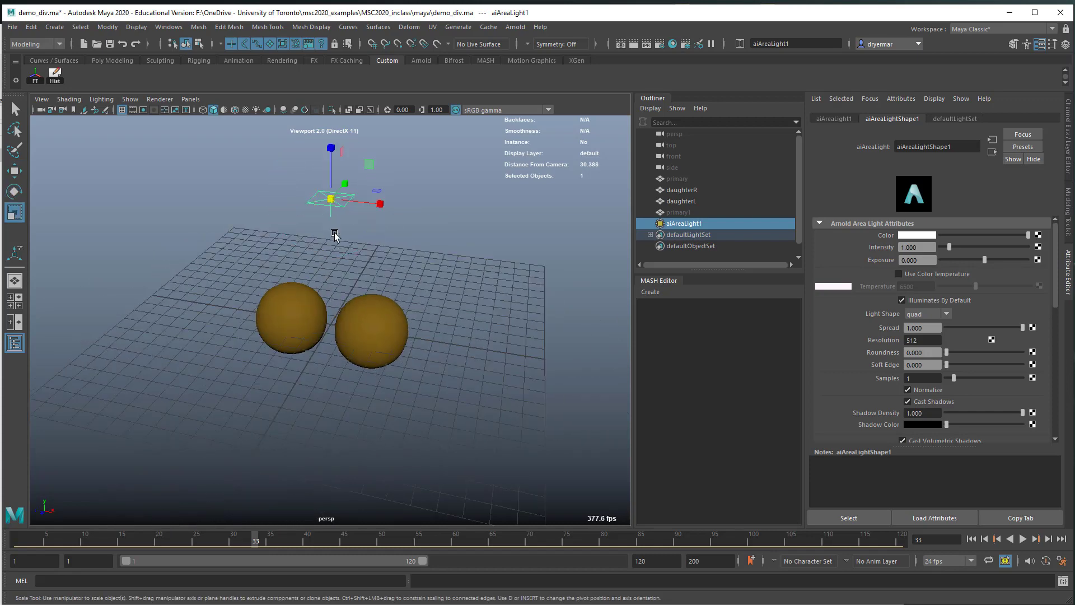
drag(332, 200, 451, 216)
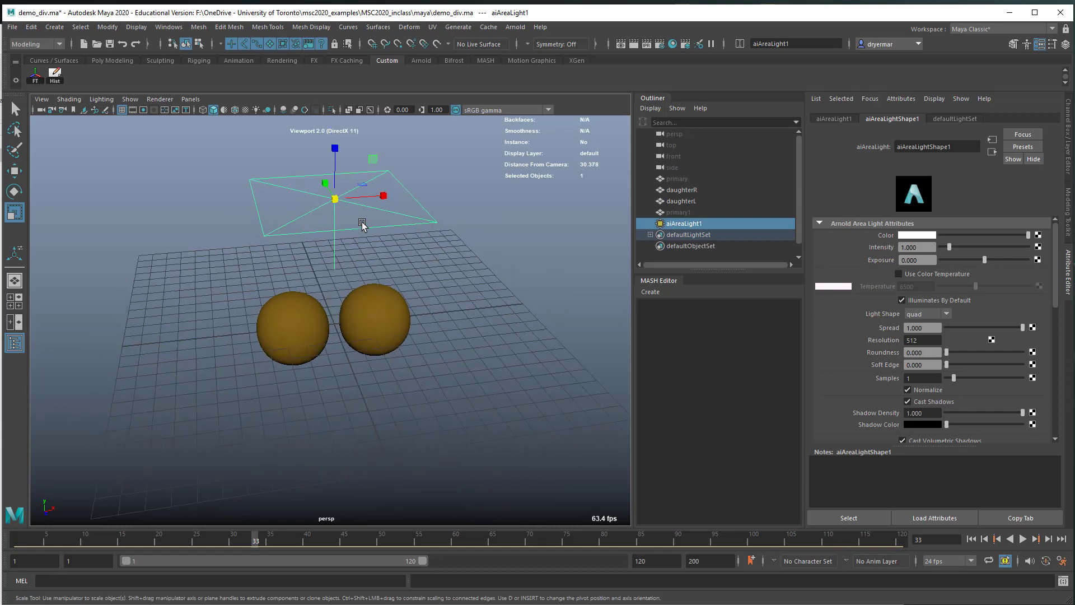
alt+drag(360, 223, 362, 241)
Create a polygon plane, scale it well beyond the grid, and lower it about 5.1 cm beneath the spheres.
click(109, 61)
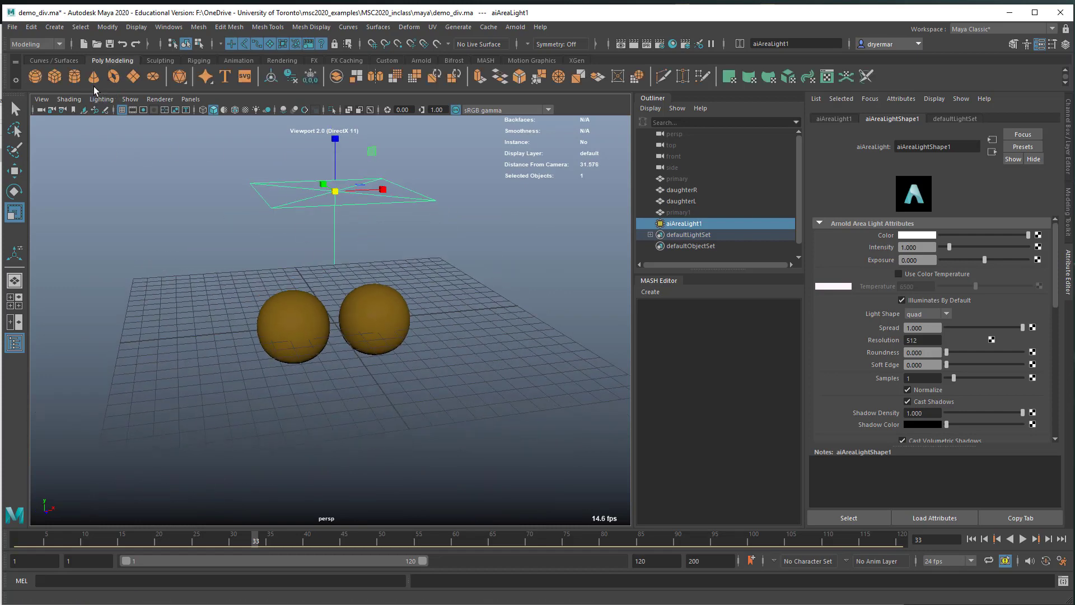
click(133, 76)
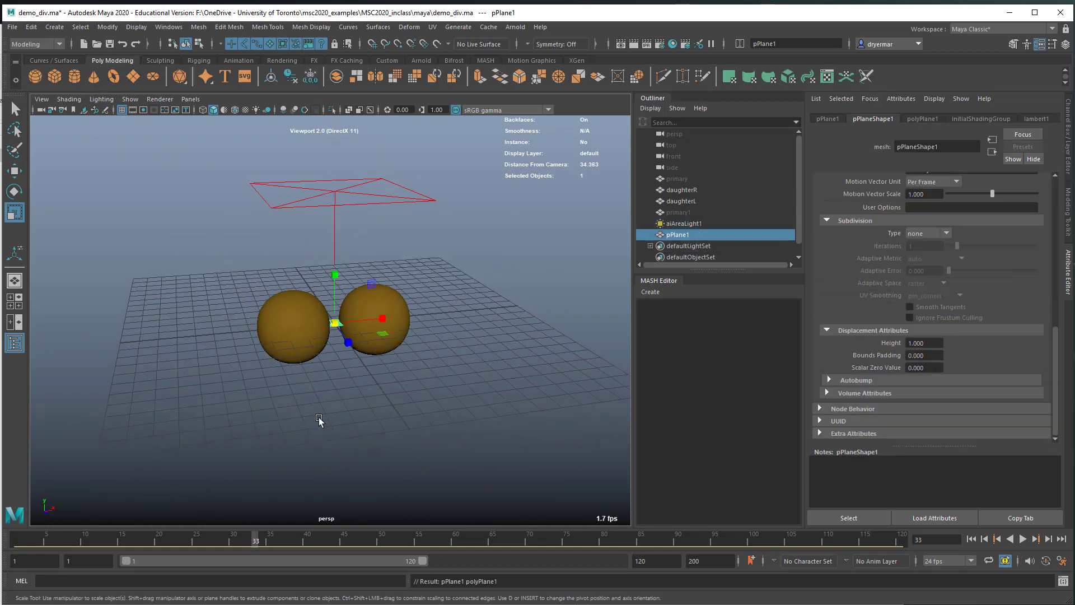
drag(334, 323, 733, 344)
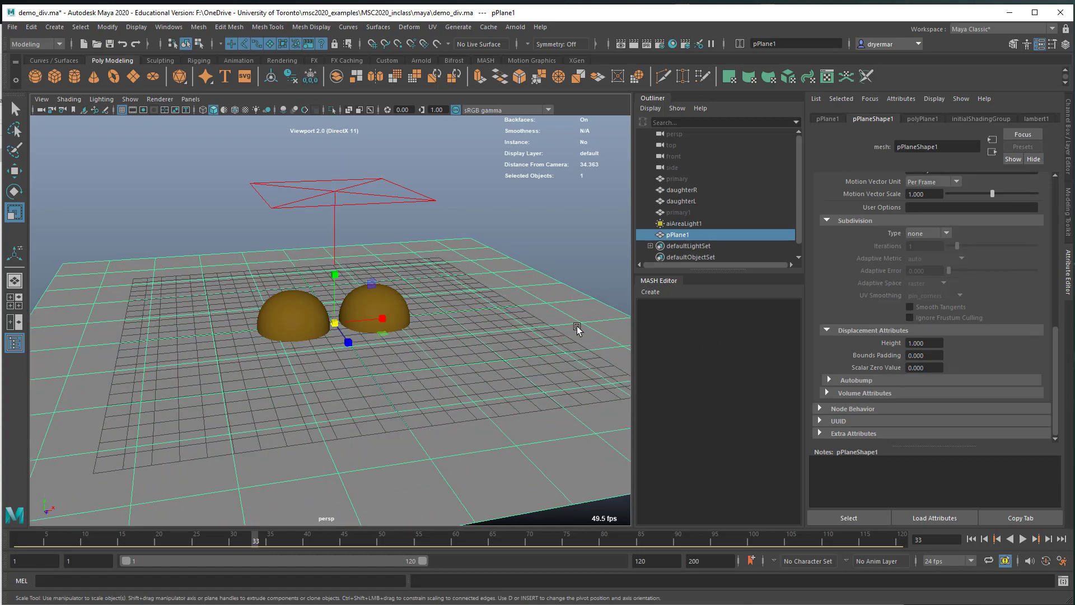
key(w)
drag(337, 287, 337, 353)
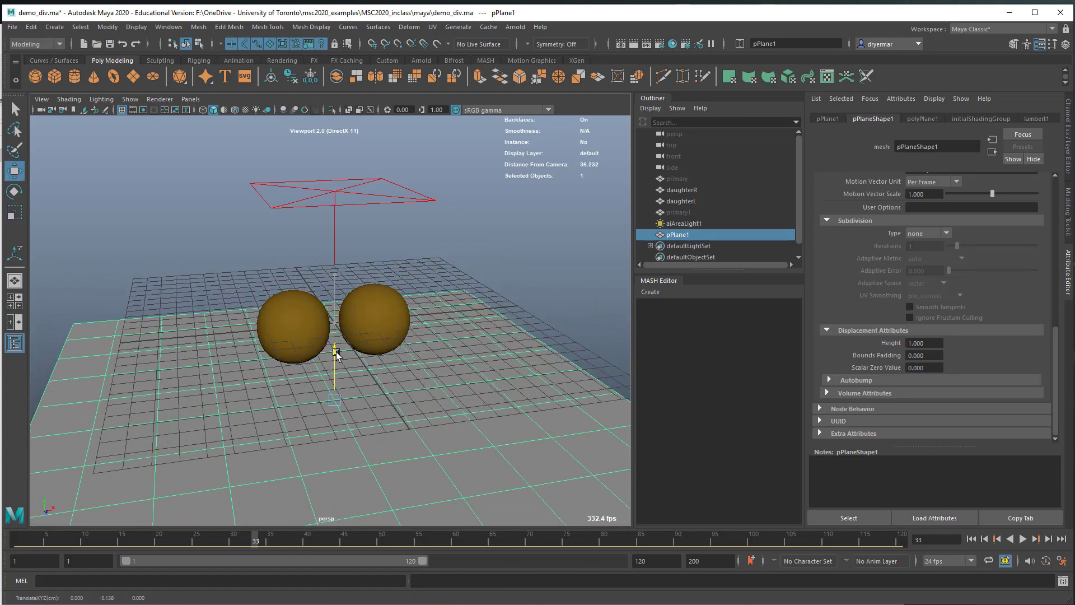
Scale the ground plane up further so it reaches the horizon behind the spheres, and save the file.
alt+right_drag(234, 385, 384, 372)
key(r)
drag(334, 456, 523, 504)
alt+right_drag(429, 474, 360, 463)
alt+drag(360, 463, 350, 448)
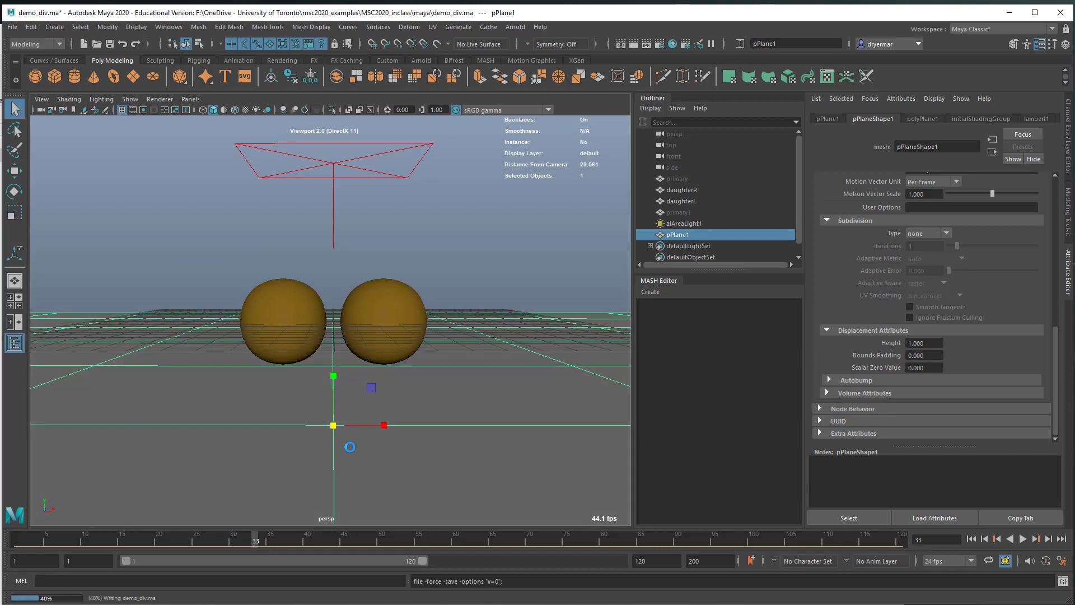
alt+right_drag(348, 446, 359, 413)
Set the Exposure of the area light above the spheres to 8.
click(402, 193)
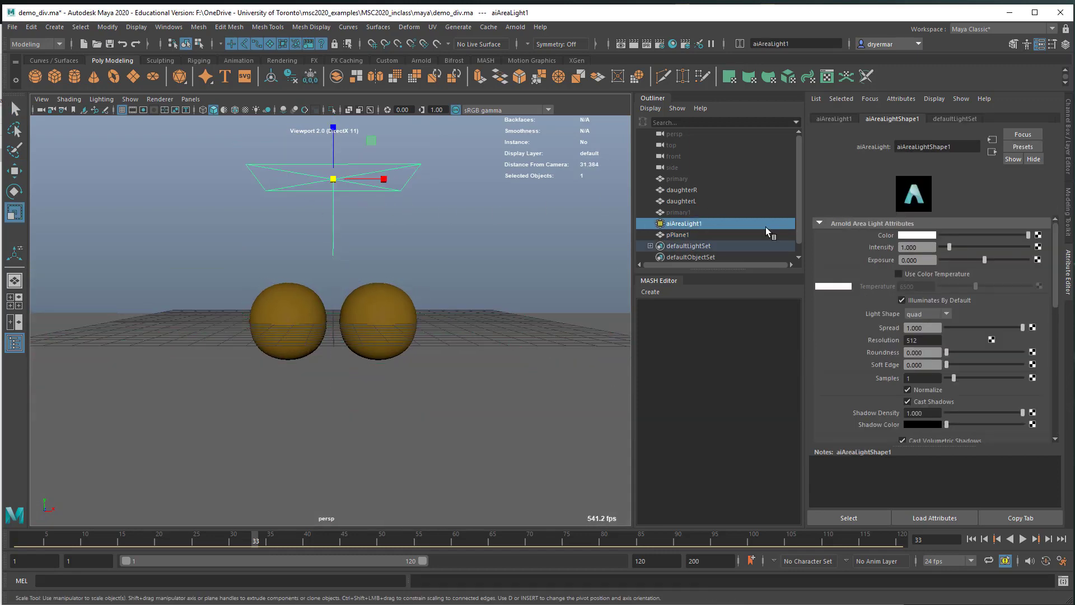
click(917, 260)
text(8)
key(Return)
Turn on the resolution gate in the perspective view and frame the two spheres inside it.
alt+right_drag(357, 275, 417, 284)
click(143, 110)
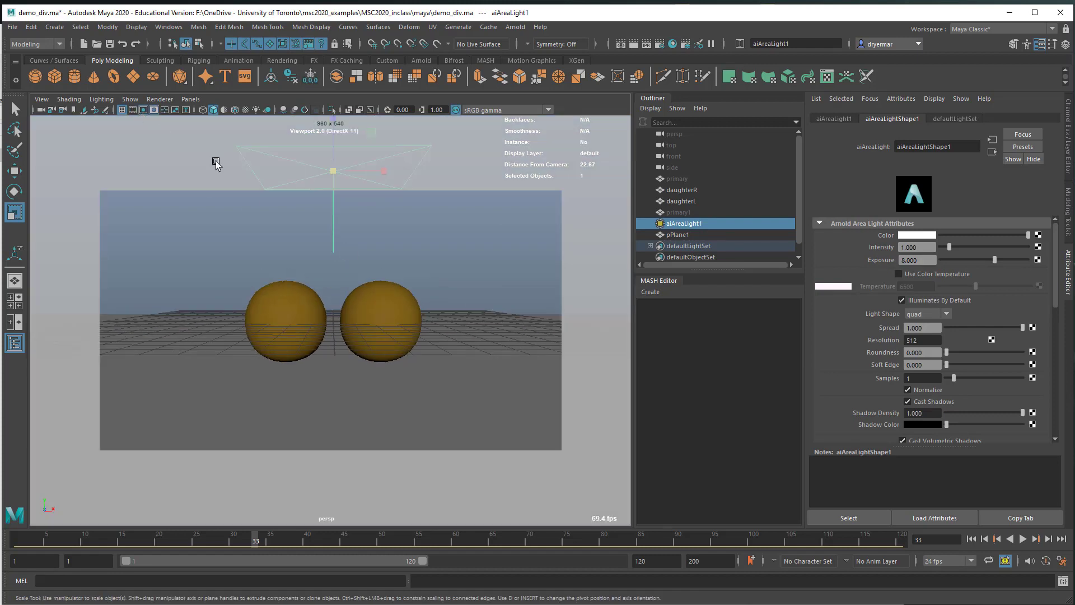
alt+right_drag(299, 209, 348, 237)
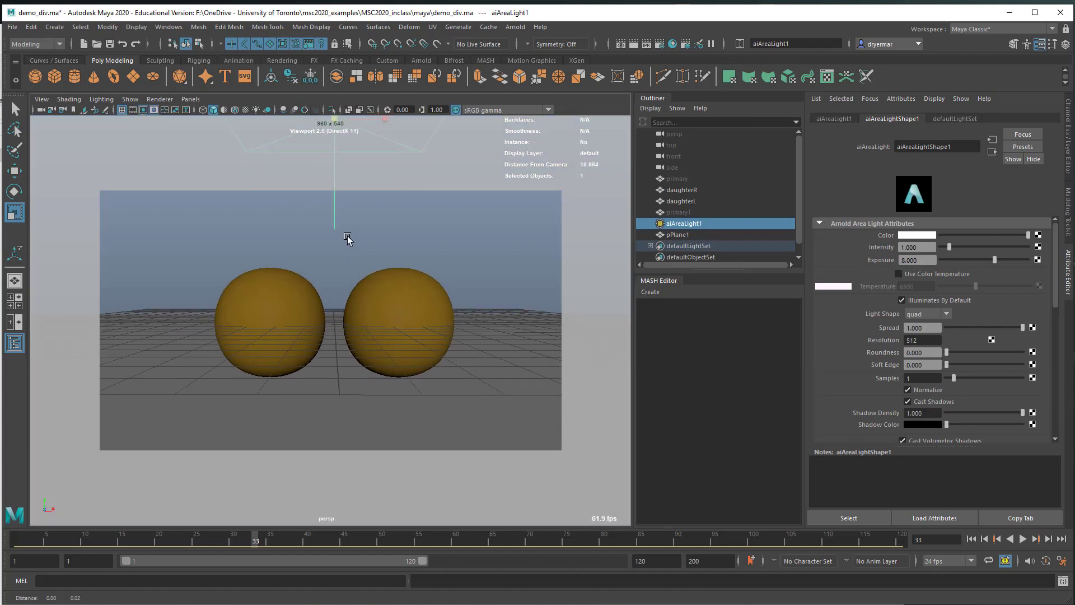
Render the perspective view in a taller Arnold RenderView window, and stop the live session once the image is done.
click(514, 27)
click(532, 55)
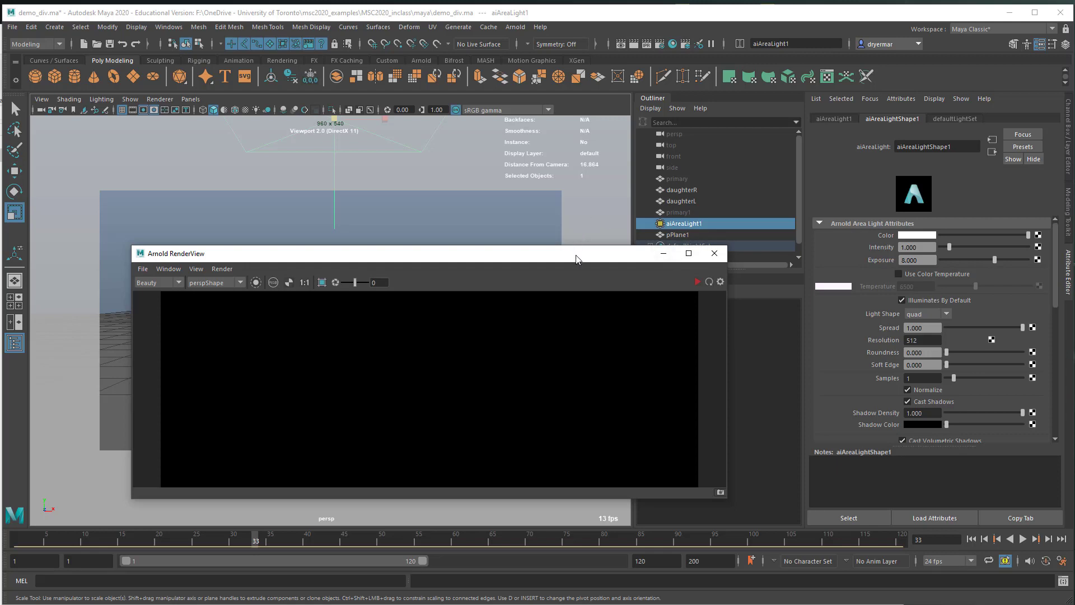
drag(577, 259, 500, 92)
drag(647, 329, 661, 497)
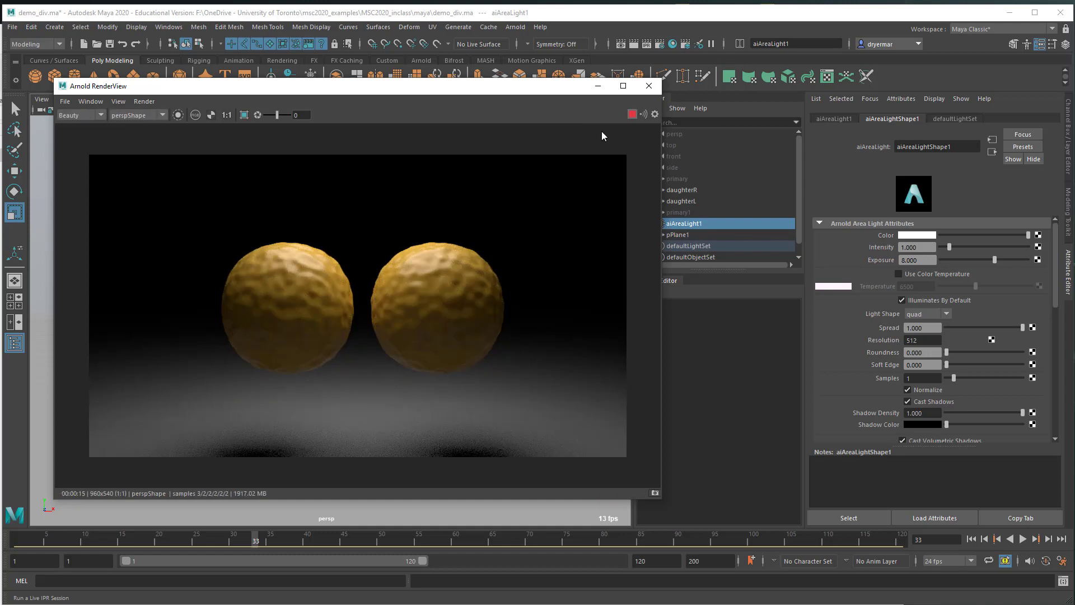
click(632, 114)
drag(380, 95, 465, 127)
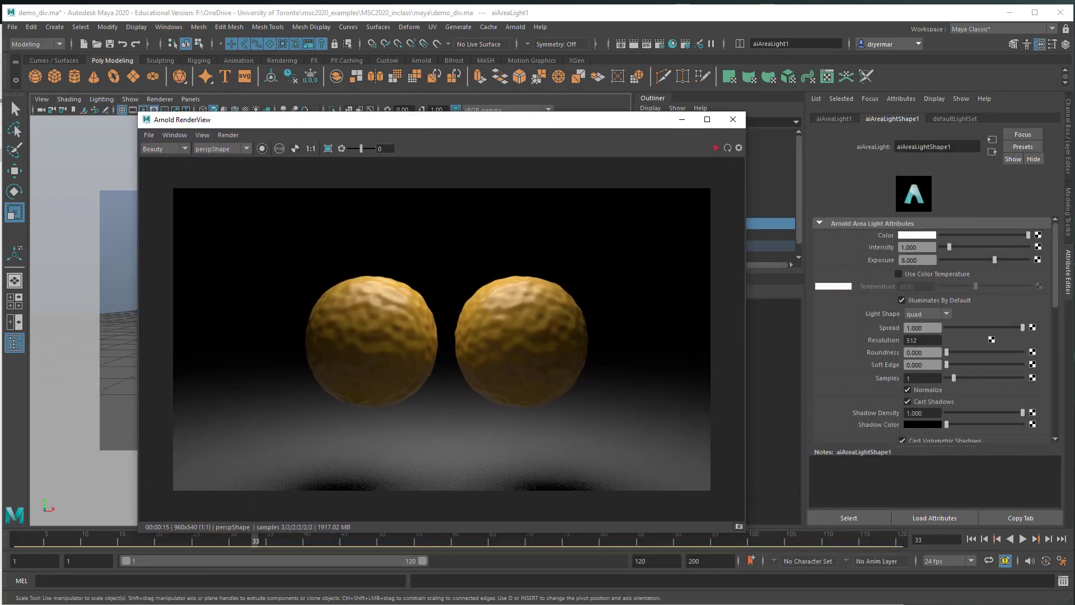
Bring up the Hypershade and delete the aiNoise1 texture node from the shading network.
key(alt+Tab)
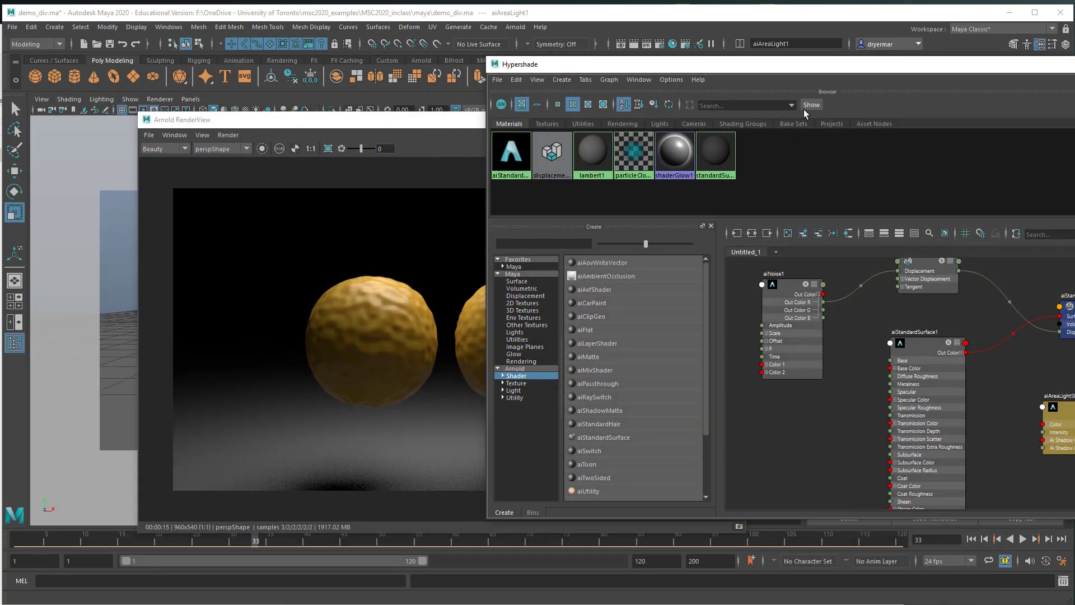
drag(743, 65, 436, 54)
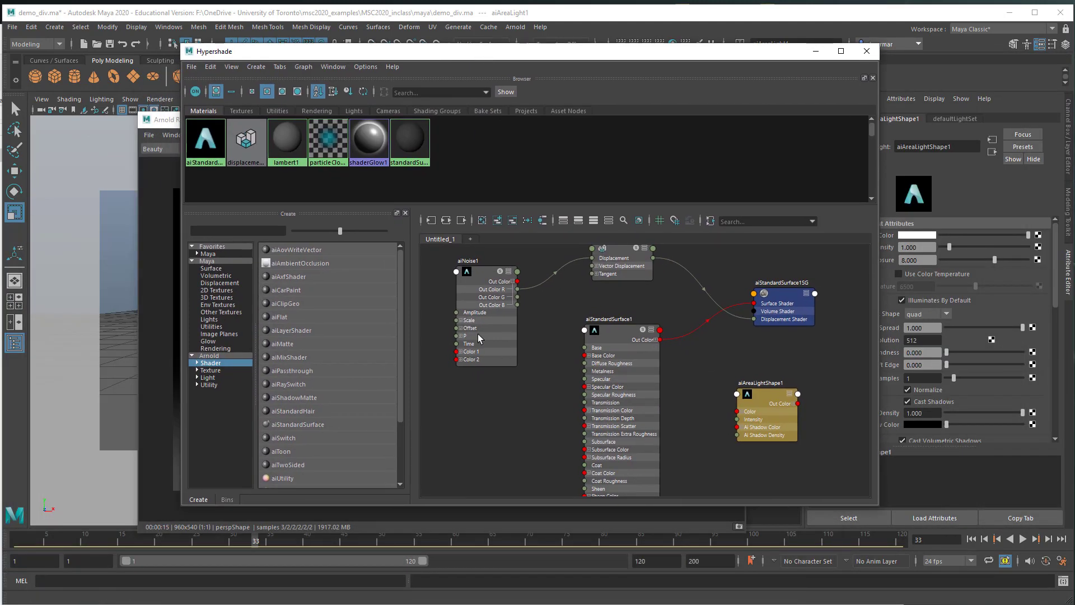
drag(481, 294, 476, 319)
key(Delete)
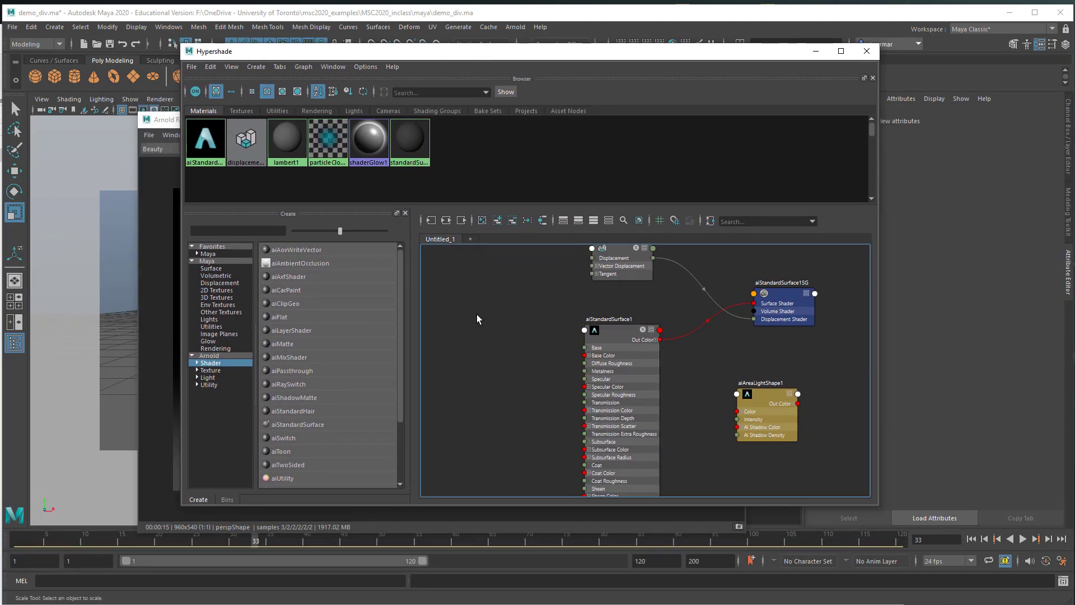
Create an Arnold aiCellNoise texture and connect its Out Color R to the Displacement input of the displacement shader.
click(210, 370)
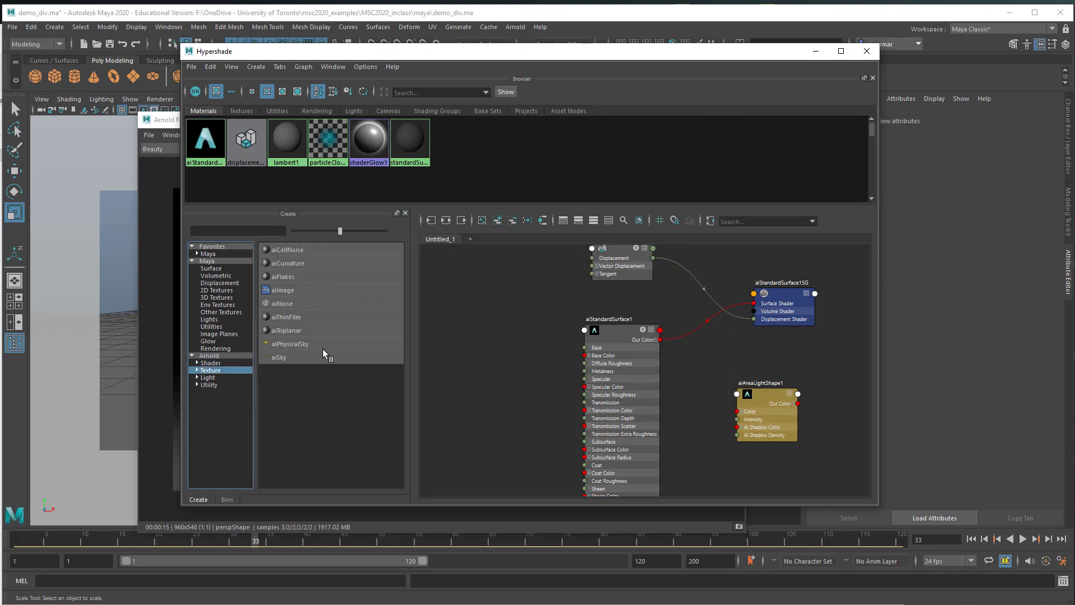
click(288, 250)
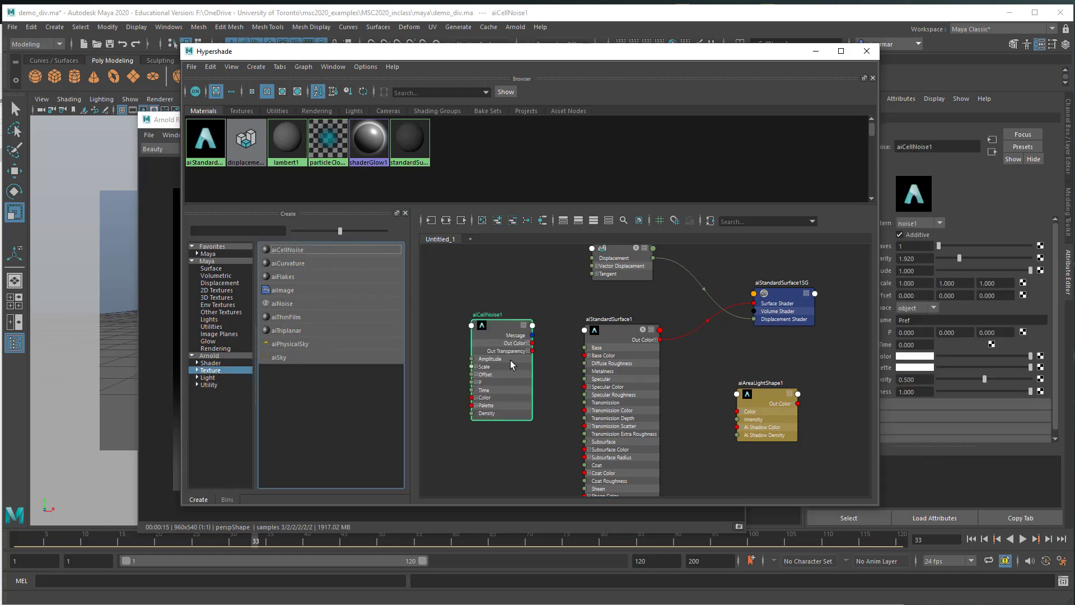
drag(510, 361, 503, 348)
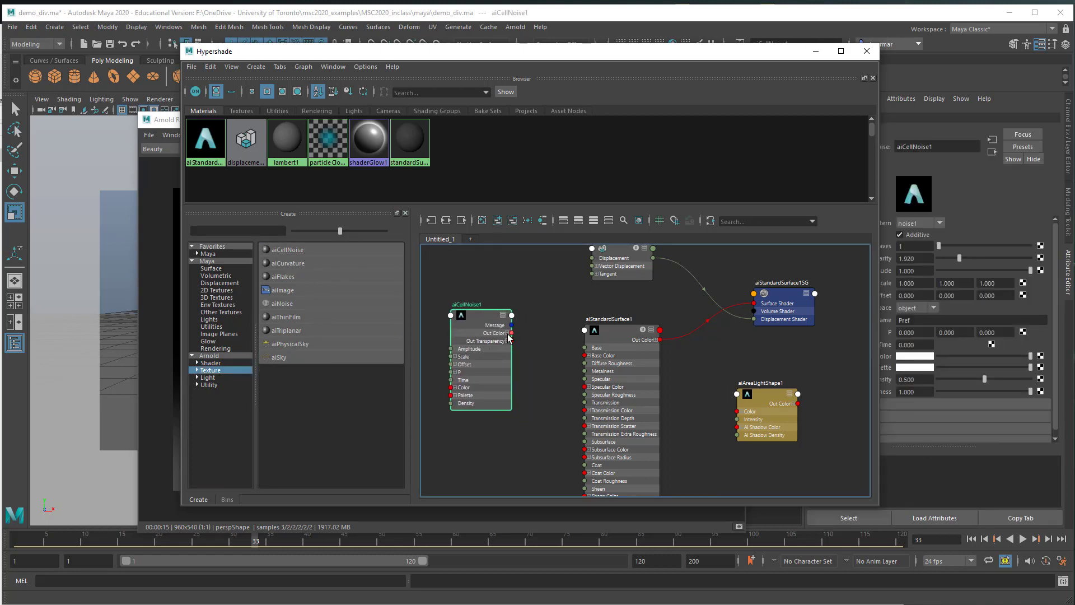
click(507, 332)
drag(512, 341, 592, 258)
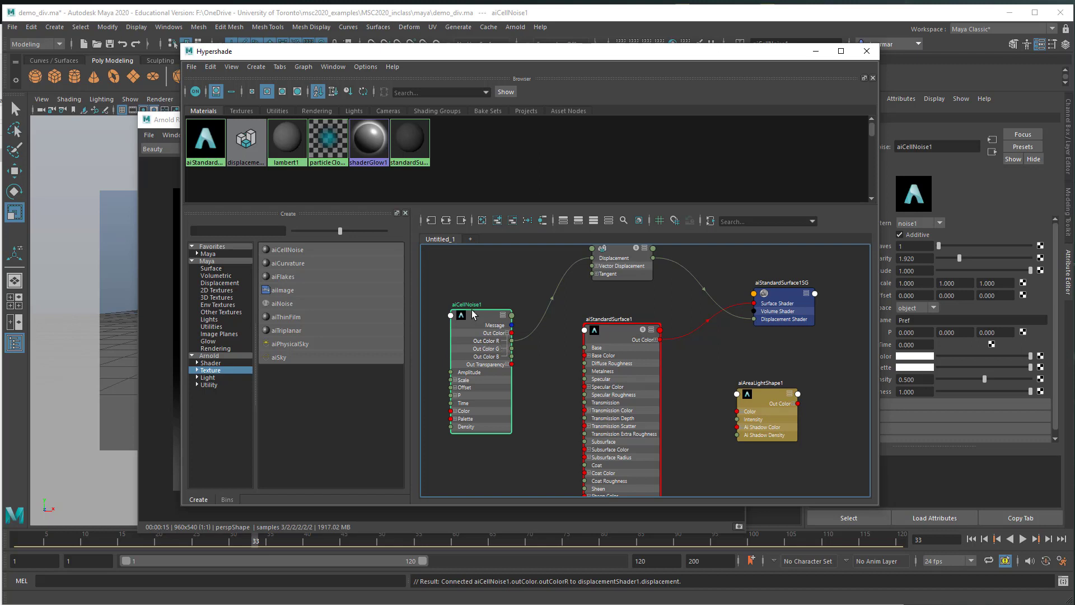
drag(472, 310, 483, 301)
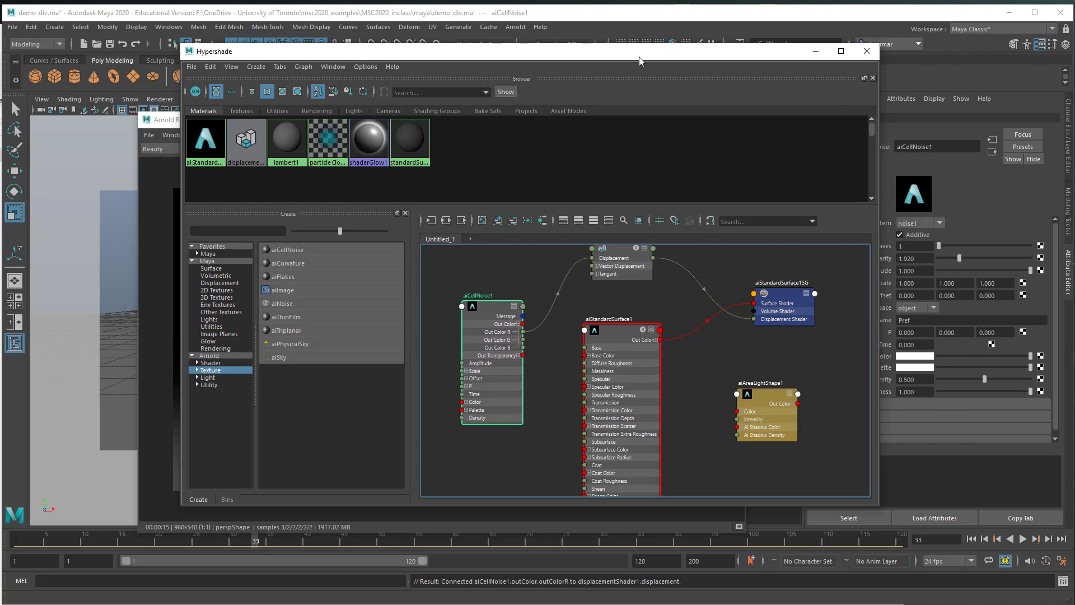
Set the Scale of the cell noise texture to 3 on all three axes.
drag(640, 57, 609, 58)
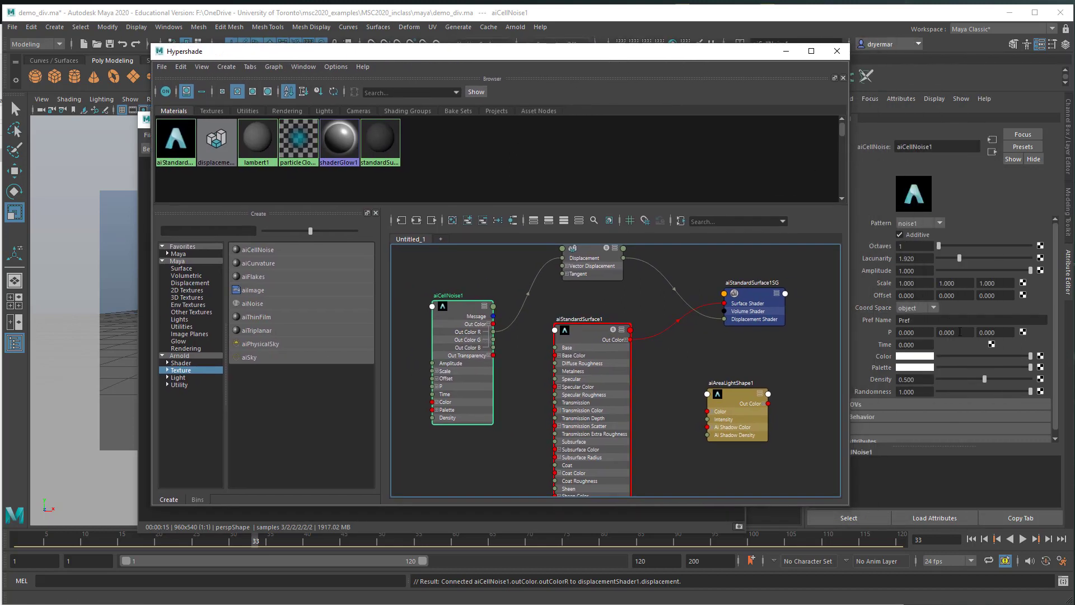
click(919, 282)
text(3)
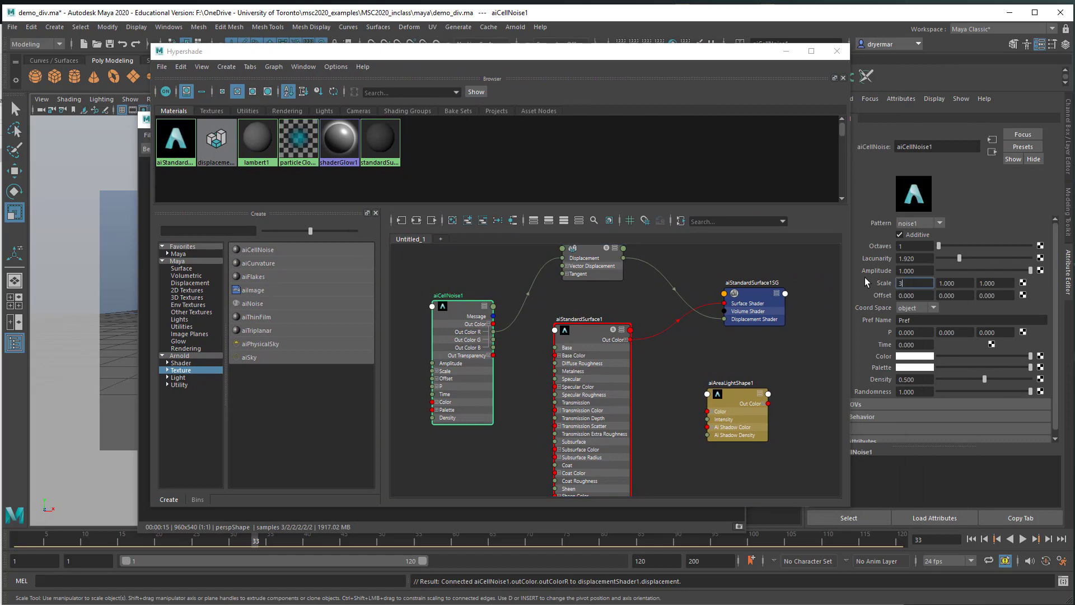
key(Tab)
text(3)
key(Tab)
text(3)
key(Return)
Start a live render of the spheres in Arnold RenderView, with the Hypershade moved aside so the render is uncovered.
drag(562, 62, 100, 306)
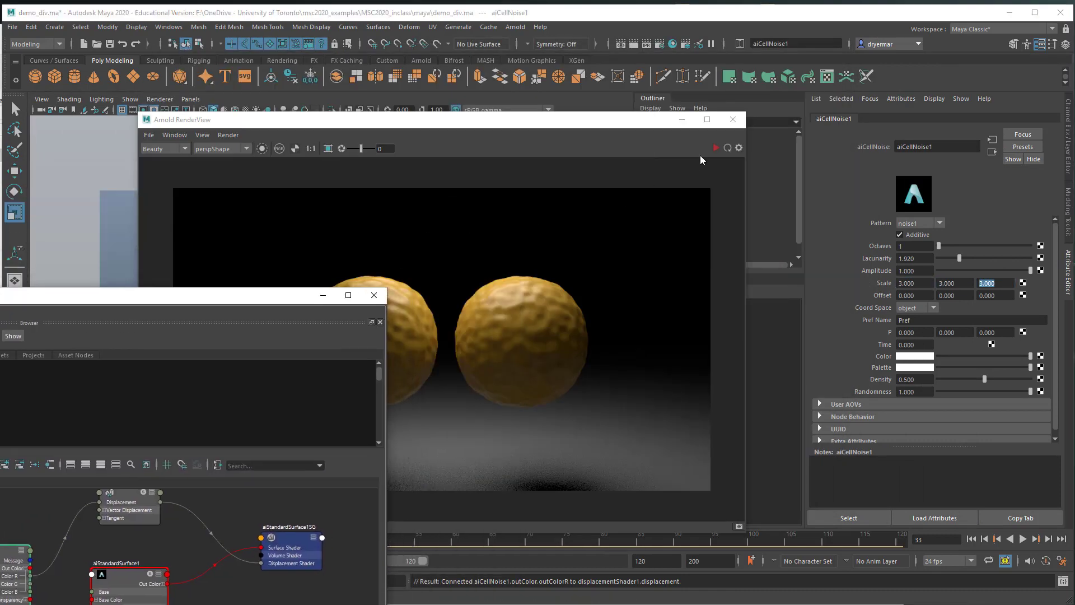
click(713, 149)
click(715, 149)
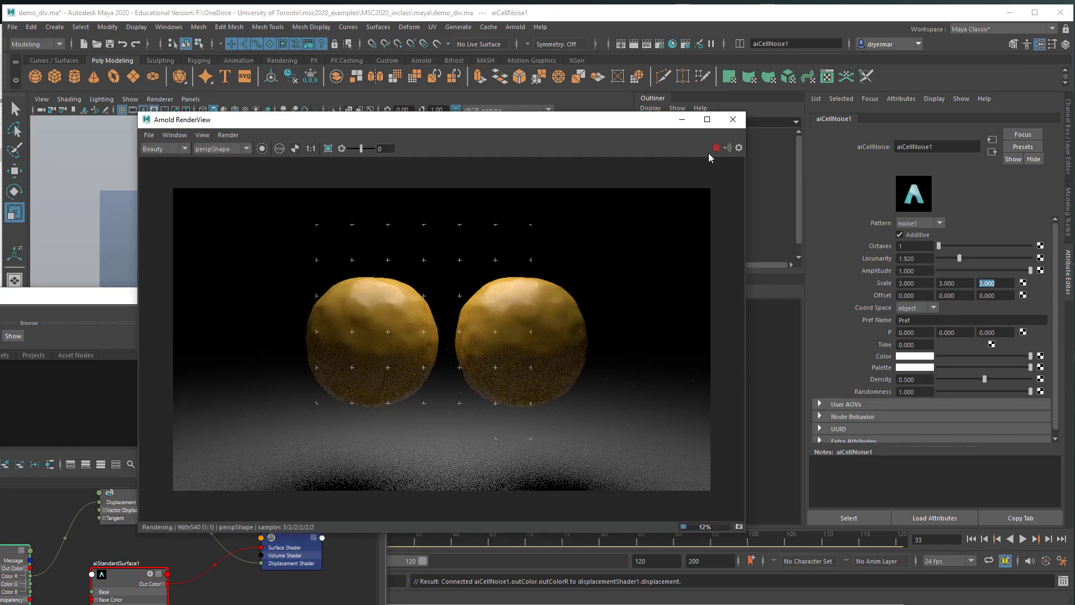
drag(102, 300, 14, 86)
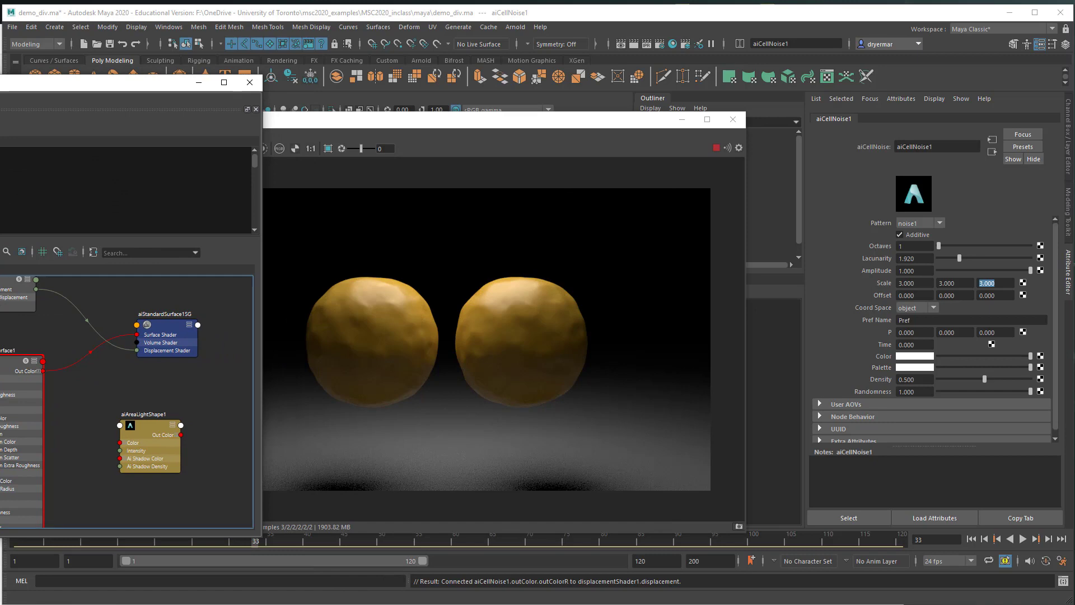
Set the cell noise texture's Octaves to 4 and its Lacunarity to 3.
mouse_move(959, 260)
mouse_down()
mouse_move(983, 262)
mouse_move(945, 246)
mouse_move(967, 247)
mouse_up()
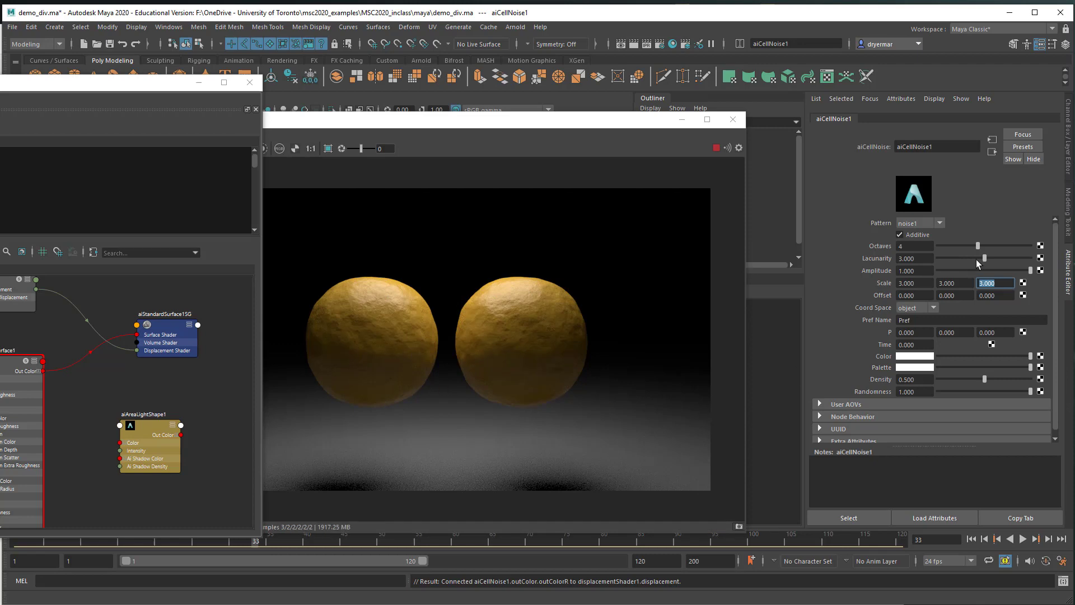
drag(1030, 271, 1040, 269)
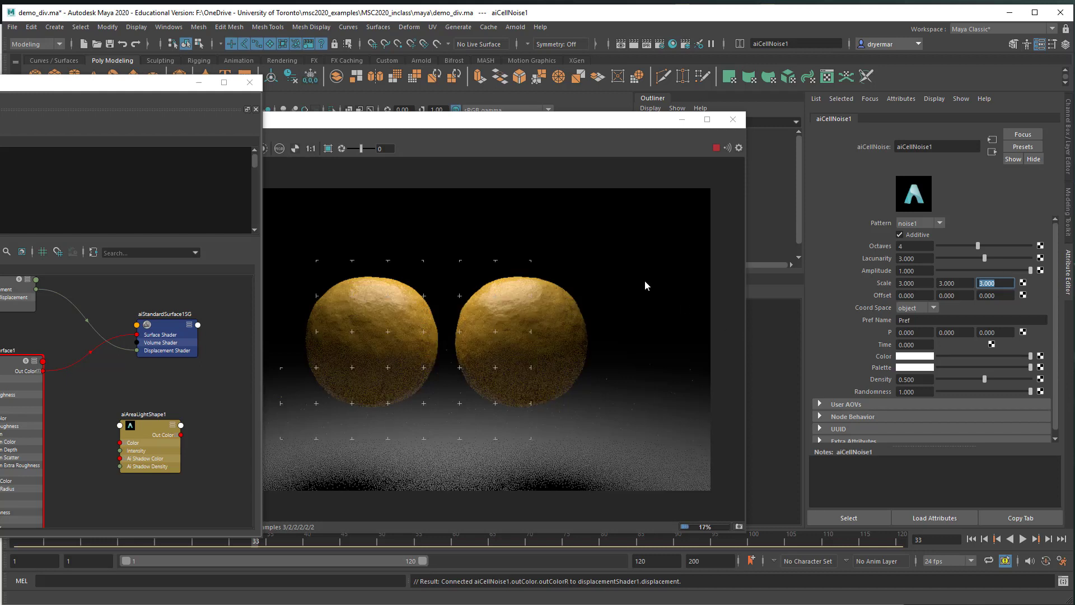
click(227, 135)
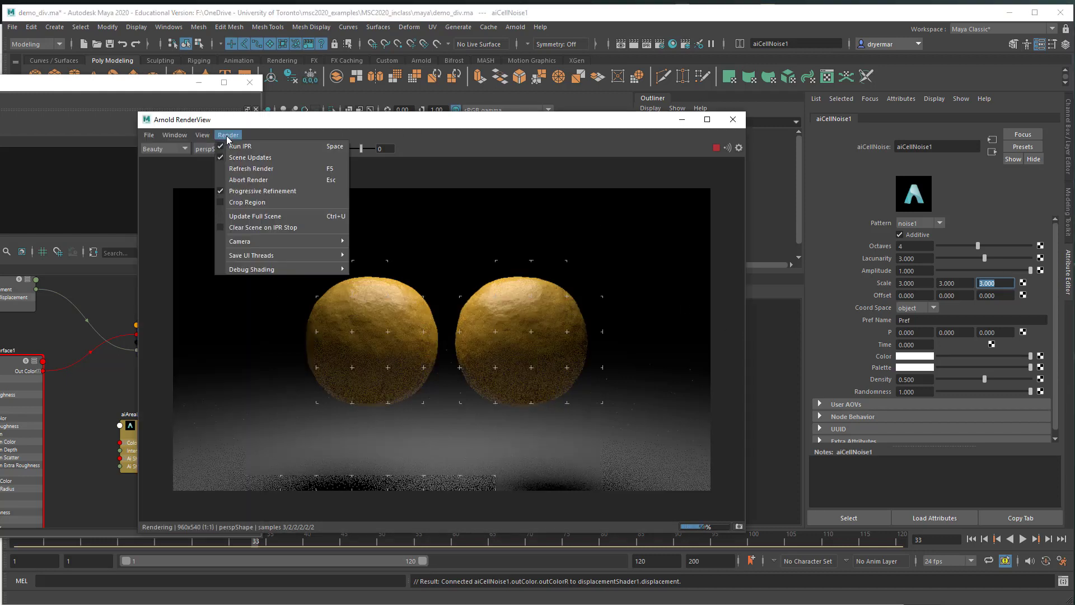
click(535, 137)
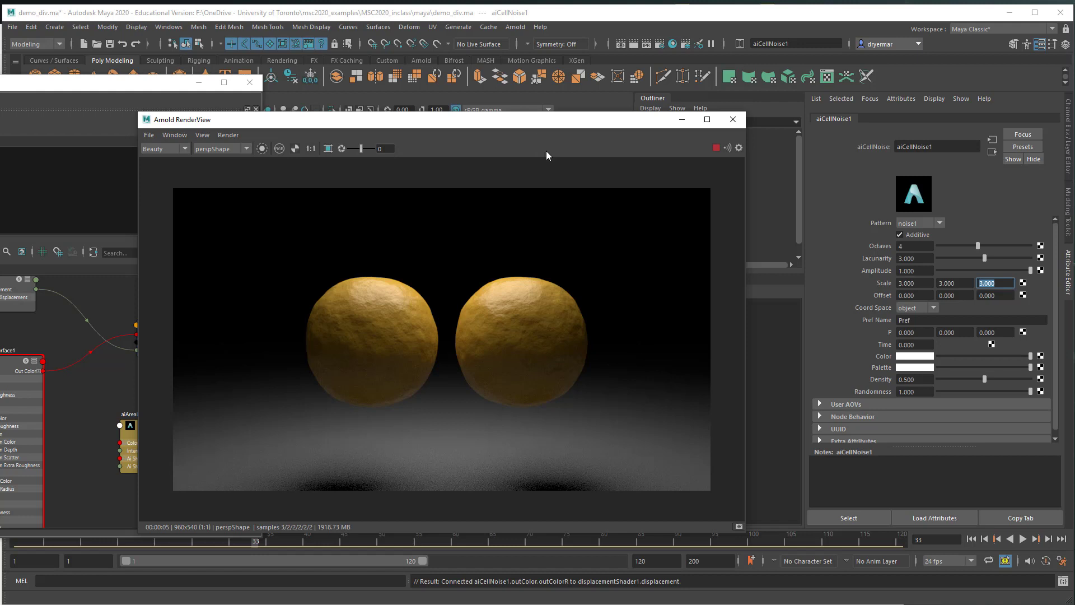
Set the aiStandardSurface1 material's Specular Weight to about 0.506 and its Roughness to about 0.63.
click(993, 151)
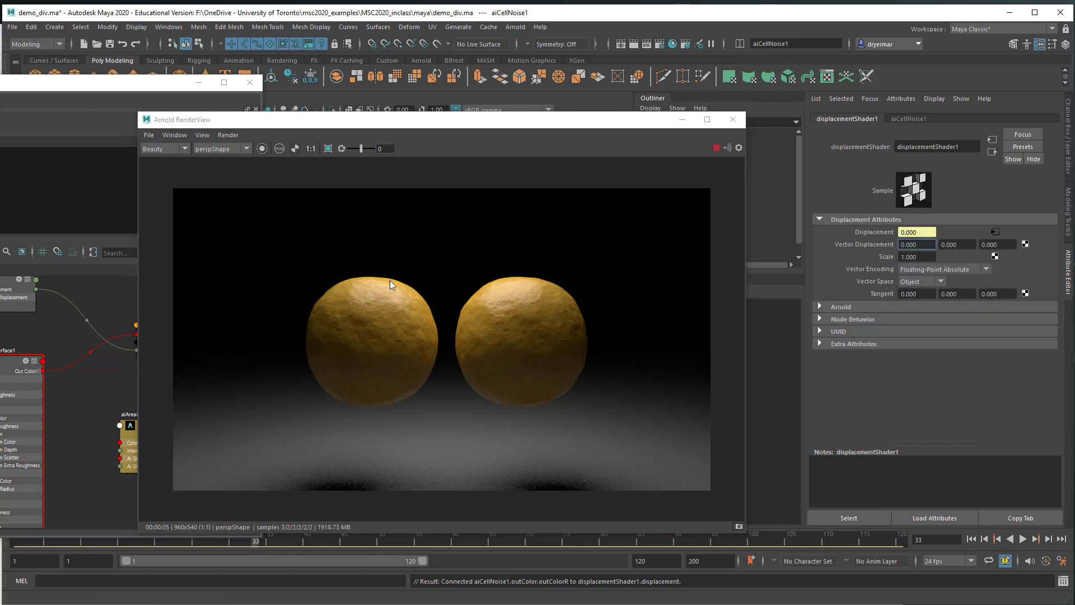
click(8, 362)
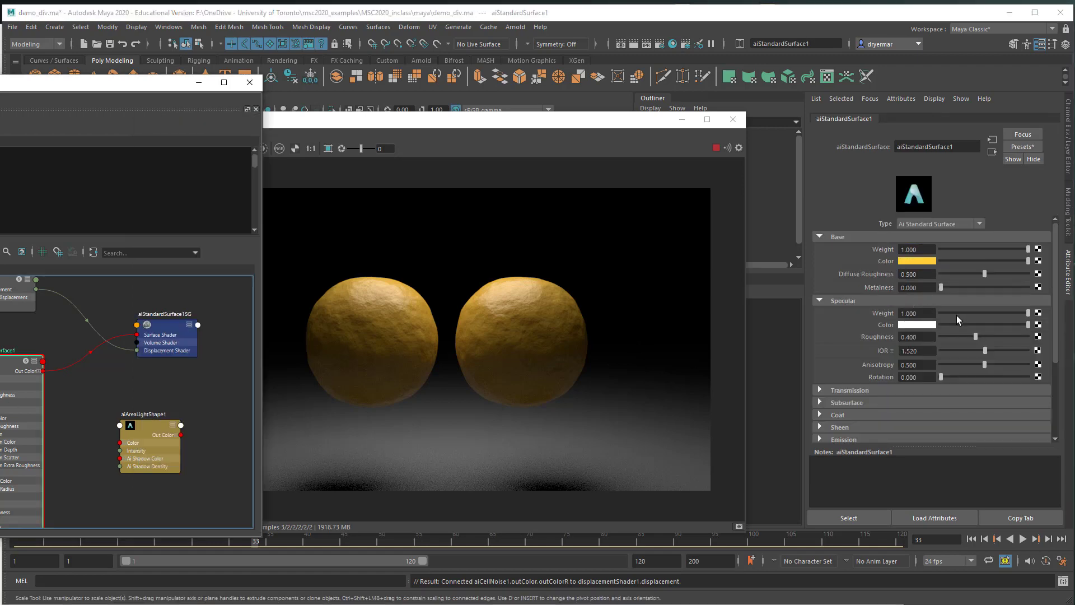
drag(975, 337, 984, 311)
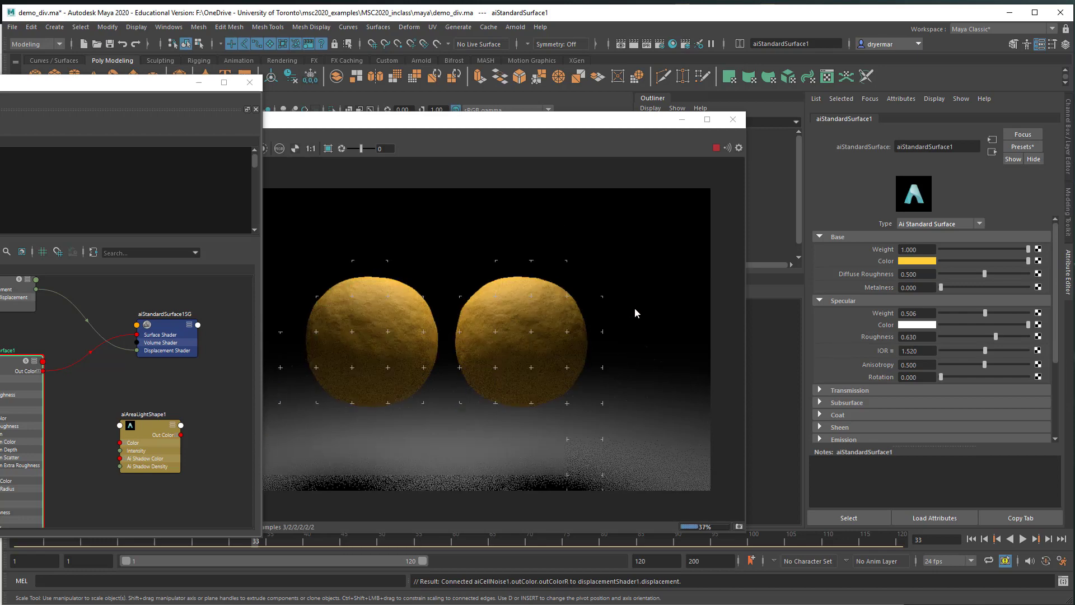
Set the cell noise texture's Scale to 6 on all three axes.
click(0, 392)
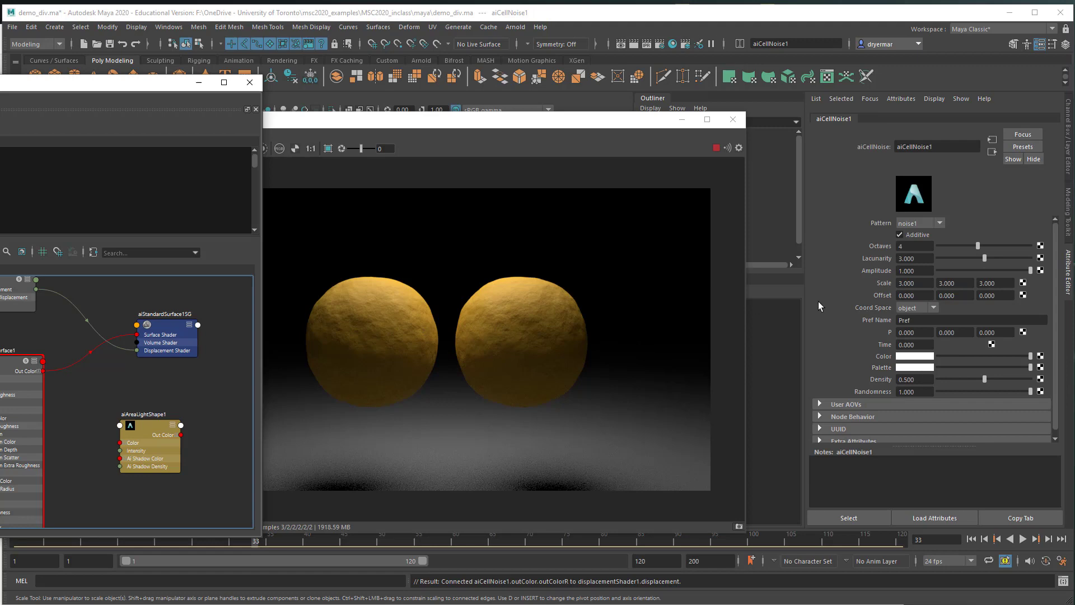
click(920, 283)
text(6)
key(Tab)
text(6)
key(Tab)
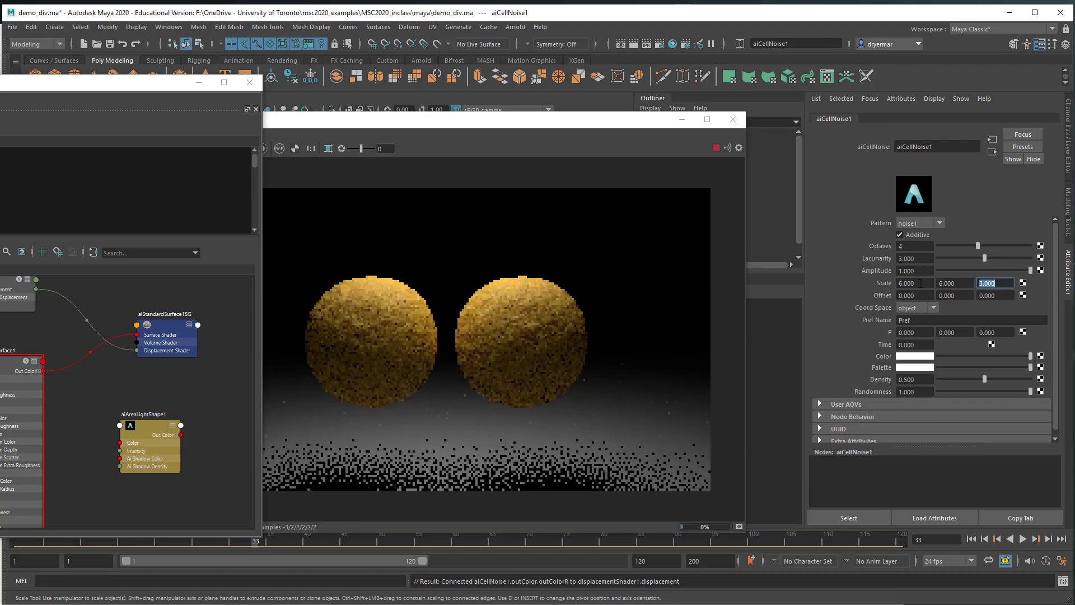
text(6)
key(Return)
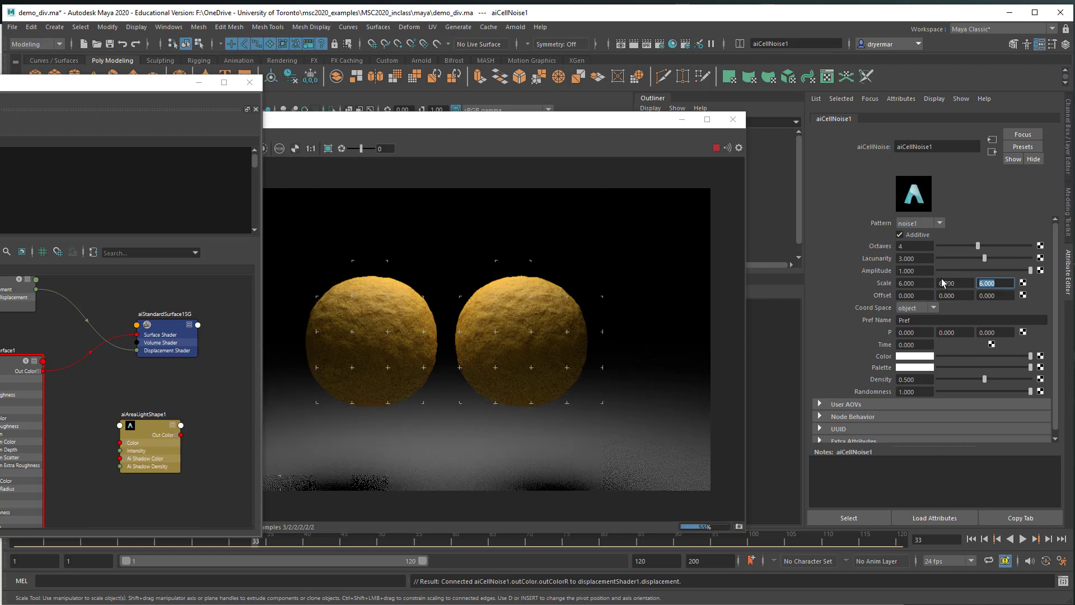
Set the cell noise Scale to 1 on all three axes.
double_click(921, 284)
text(1)
key(Tab)
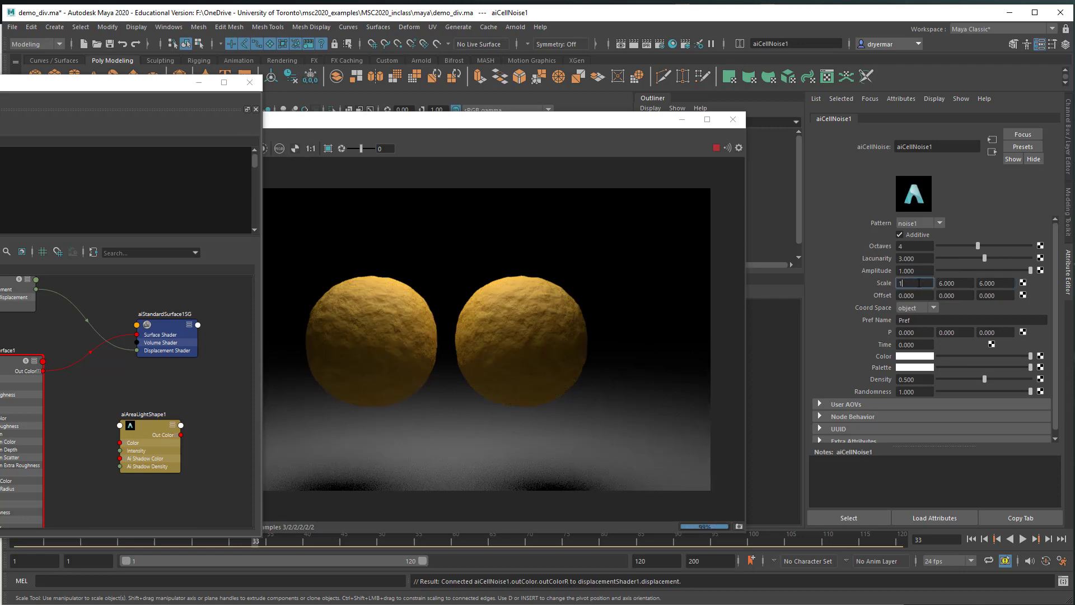
text(1)
key(Tab)
text(1)
key(Tab)
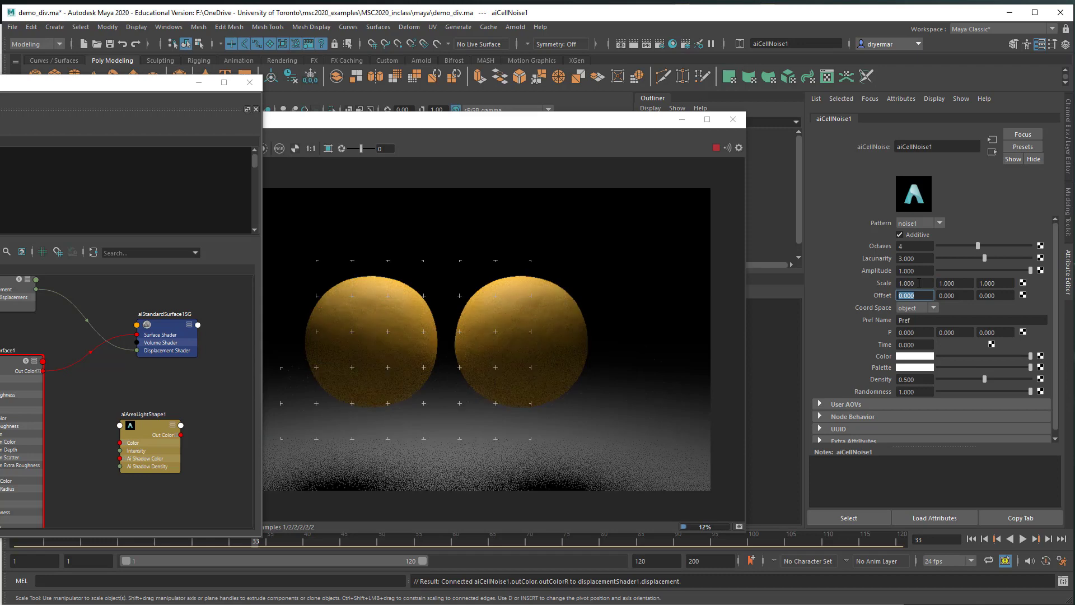
Set the cell noise Scale to 2 on all three axes.
double_click(919, 283)
text(2)
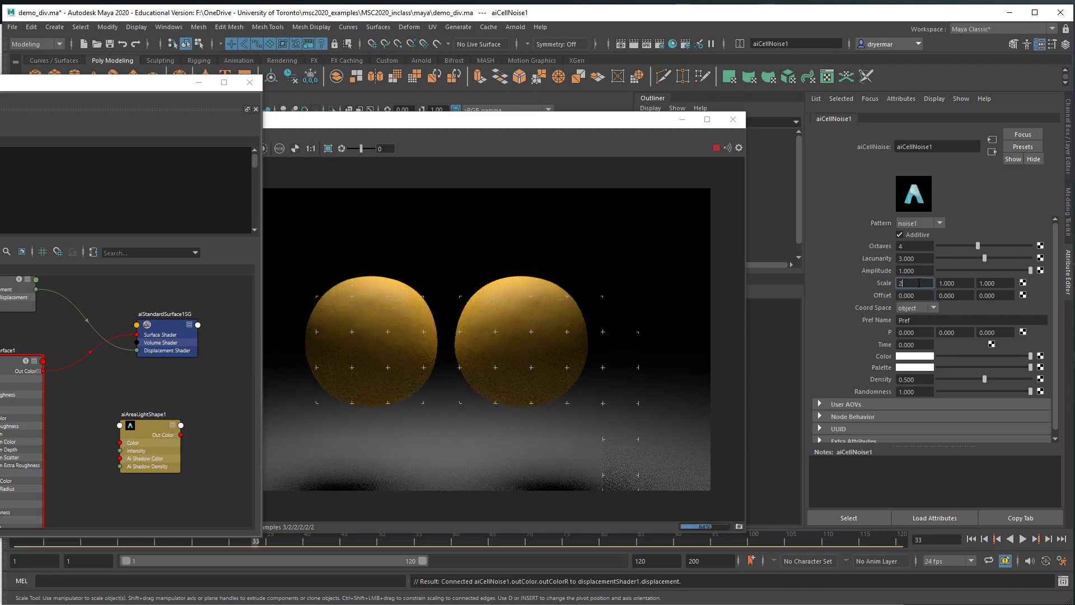
key(Tab)
text(2)
key(Tab)
text(2)
key(Tab)
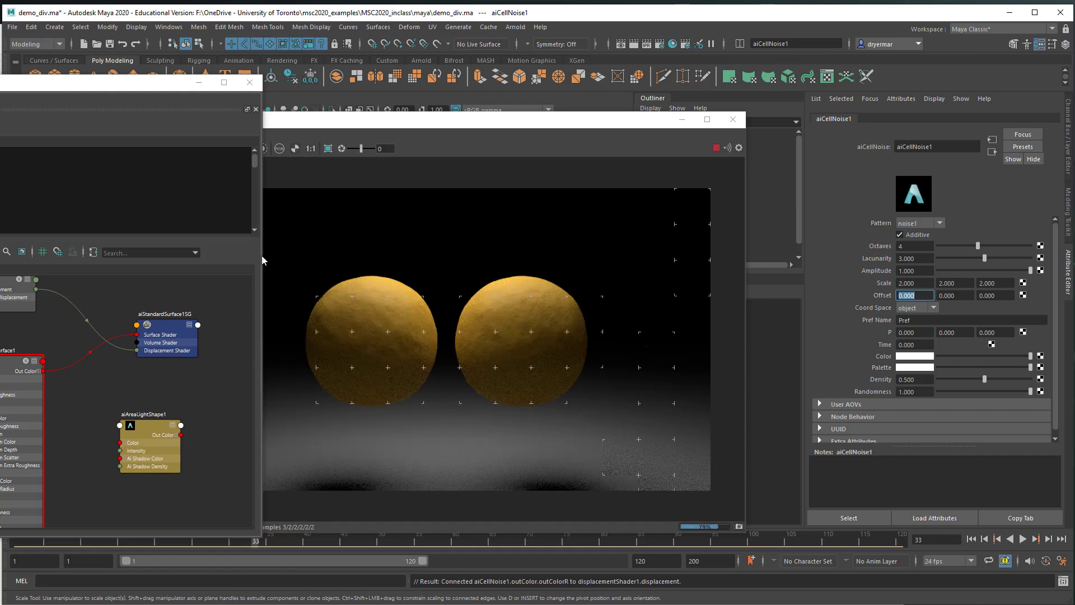
Close the Hypershade, stop the live render and move the Arnold RenderView window clear of the timeline.
click(250, 84)
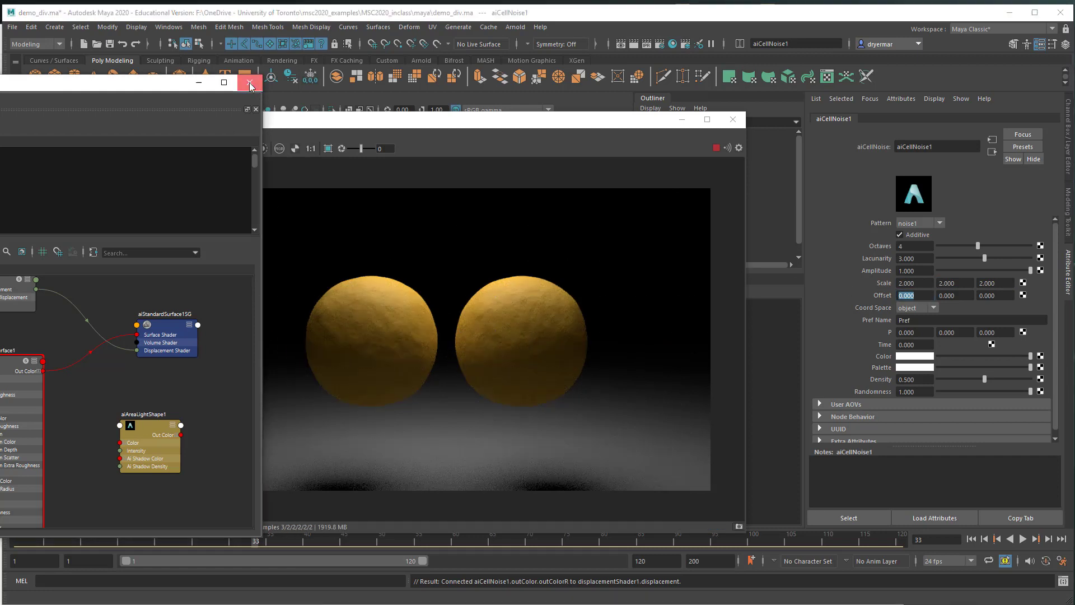
click(716, 148)
drag(589, 126, 654, 78)
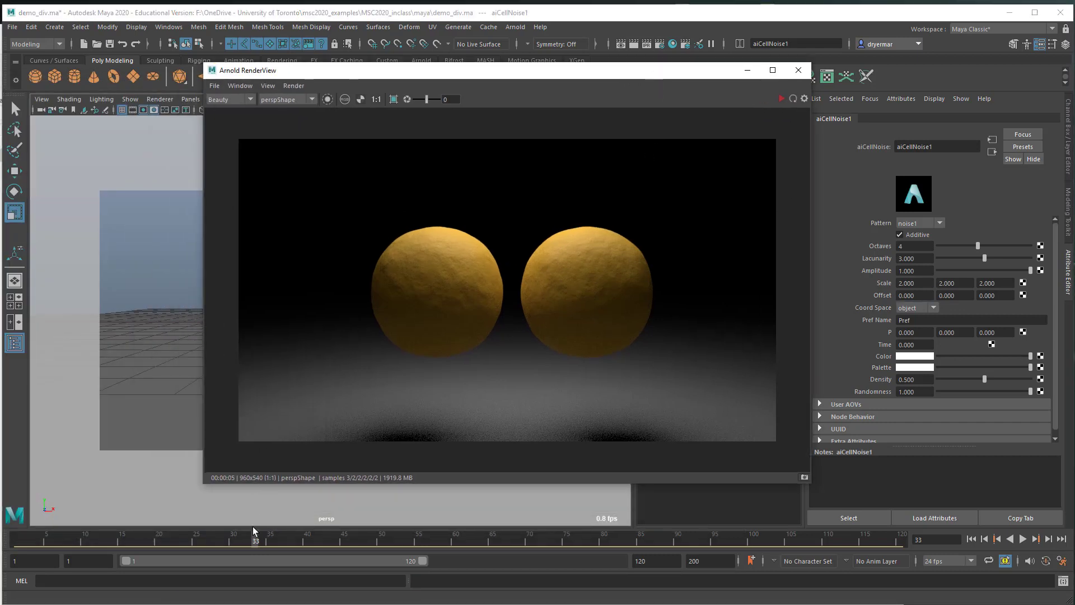
Render frame 31 in Arnold RenderView and store a snapshot of the image.
drag(250, 539, 238, 541)
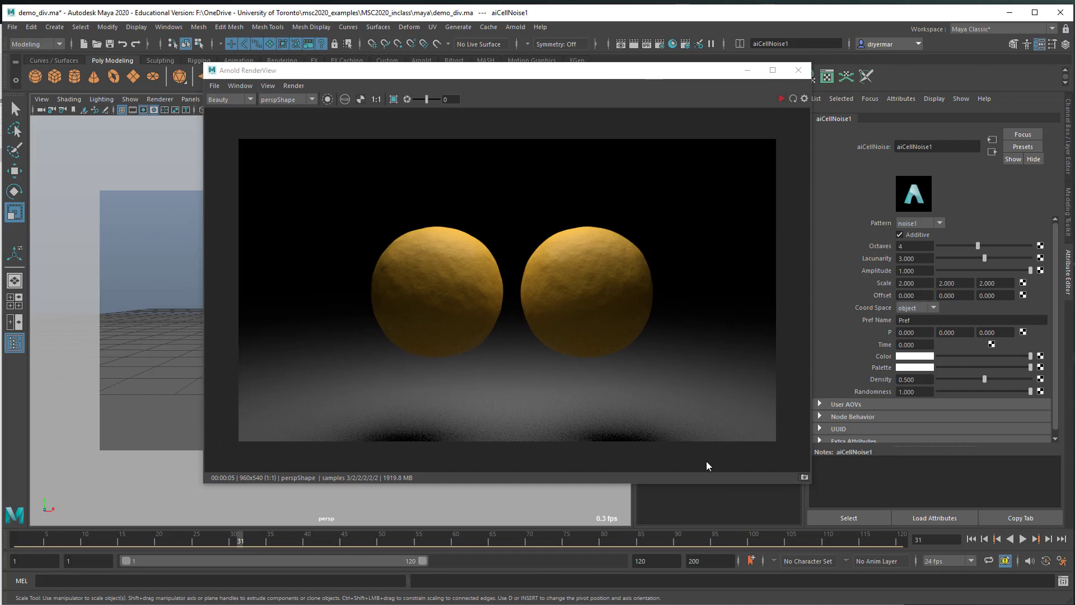
click(780, 99)
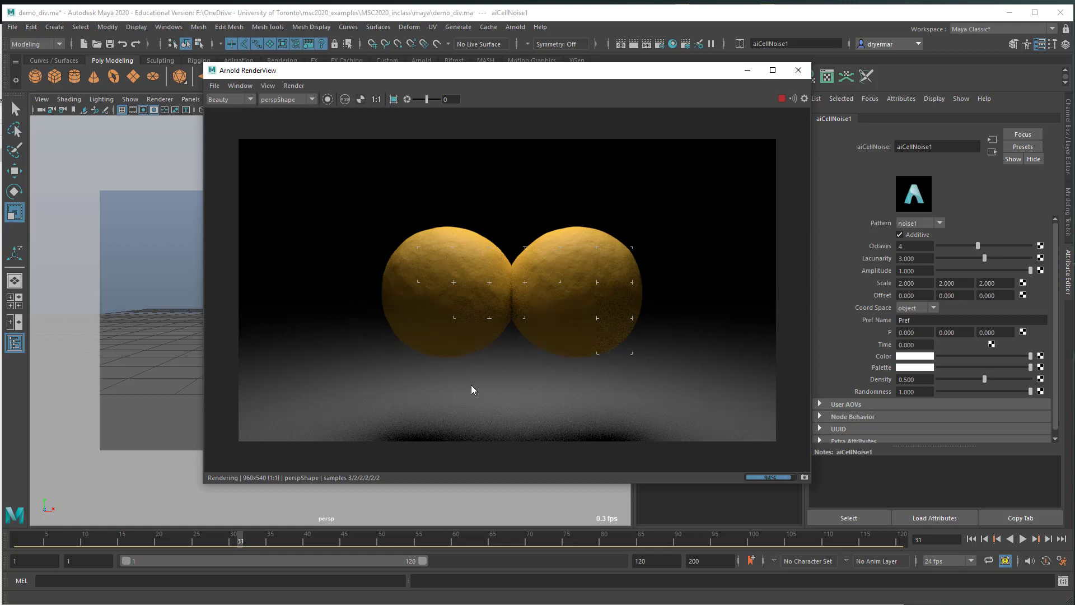
click(804, 477)
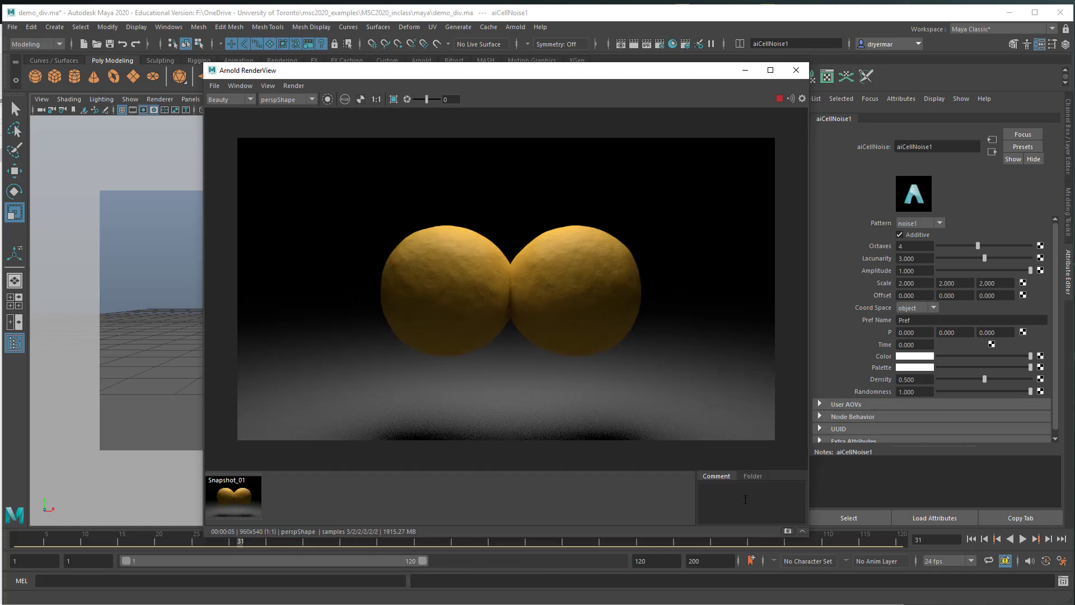
With the RenderView beside the viewport, render frame 30, store a snapshot of it and stop the live render.
drag(515, 70, 784, 62)
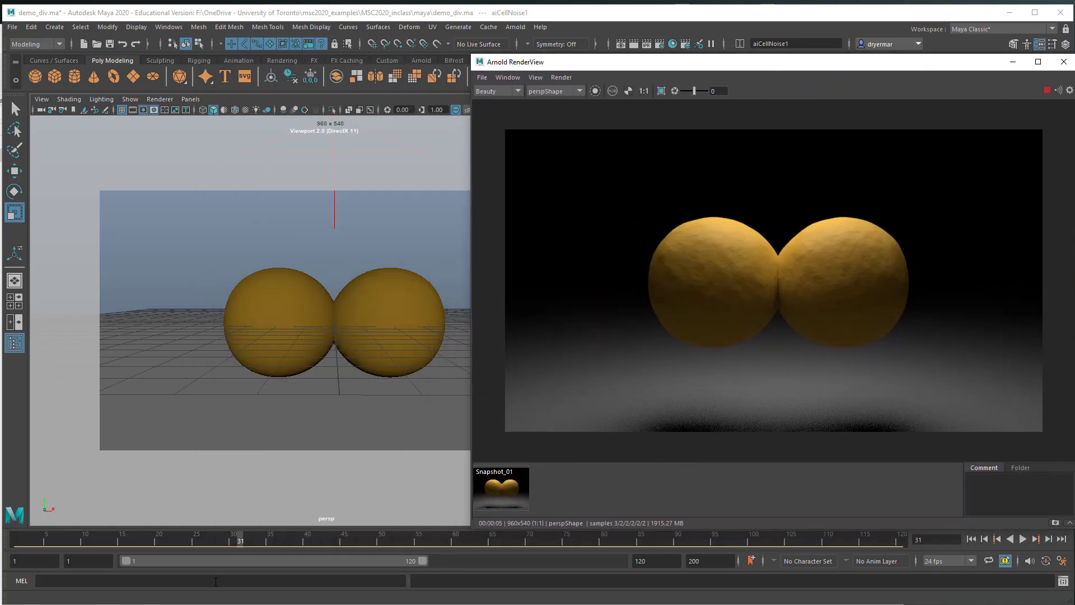
click(234, 536)
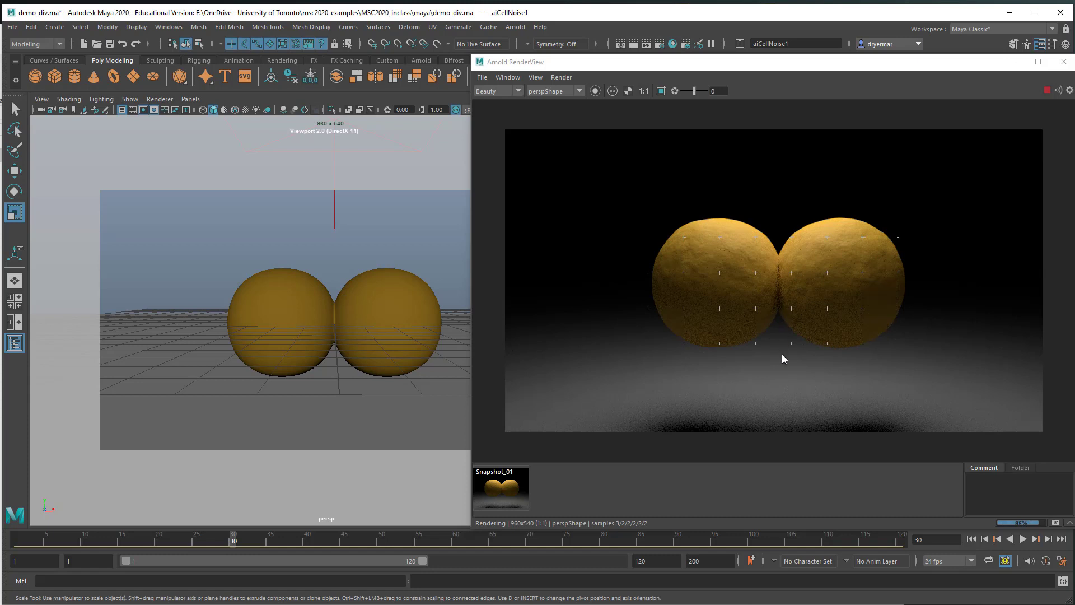
click(1055, 523)
click(1047, 90)
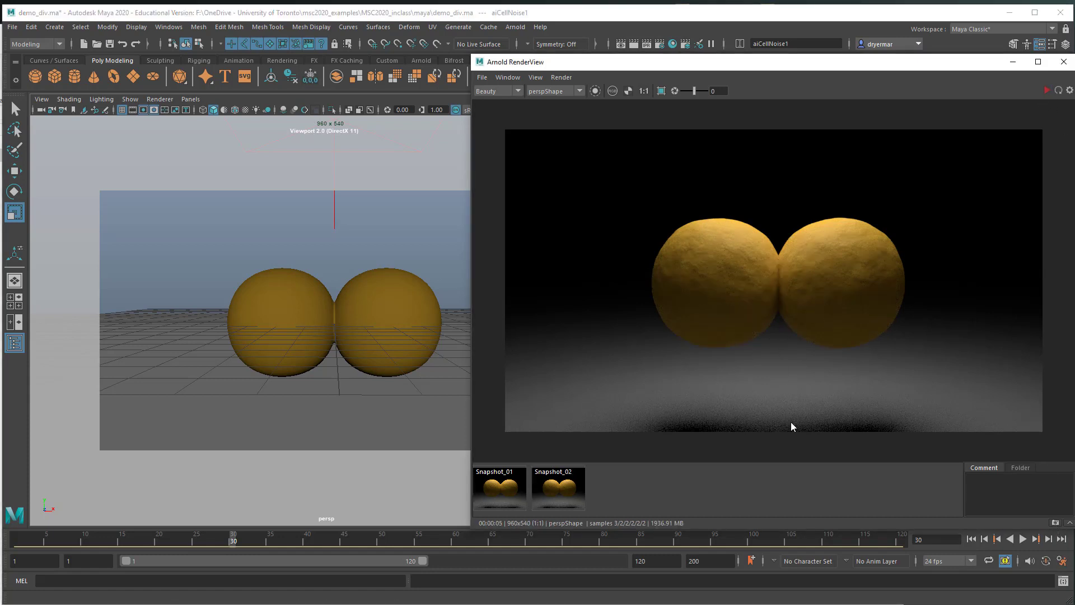
Compare Snapshot_01 and Snapshot_02 by alternating between them, and close the Arnold RenderView.
click(495, 488)
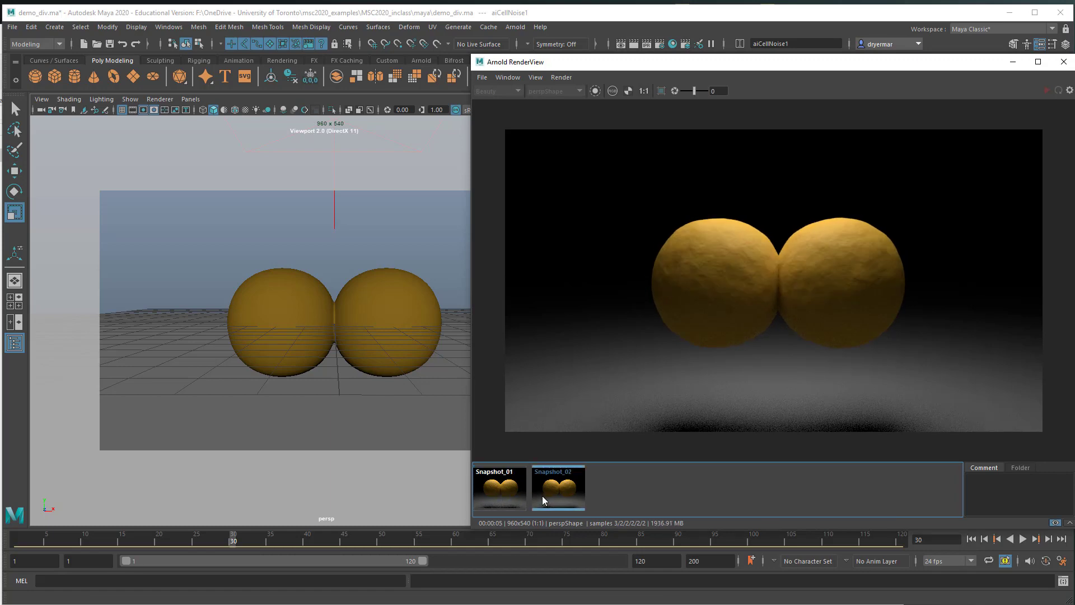
click(551, 498)
click(516, 496)
click(560, 495)
click(511, 493)
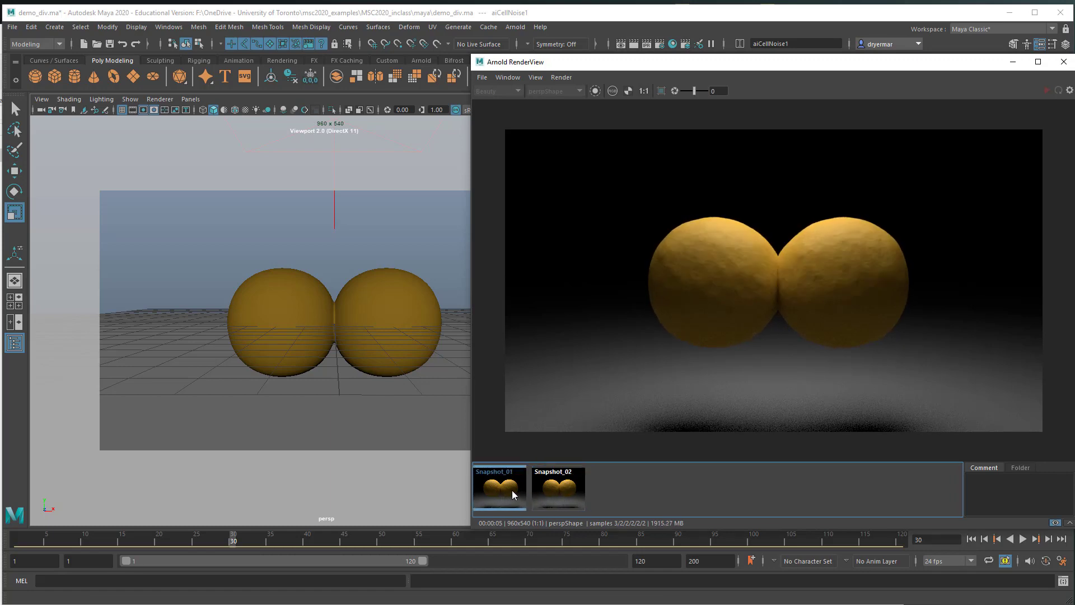
click(1063, 61)
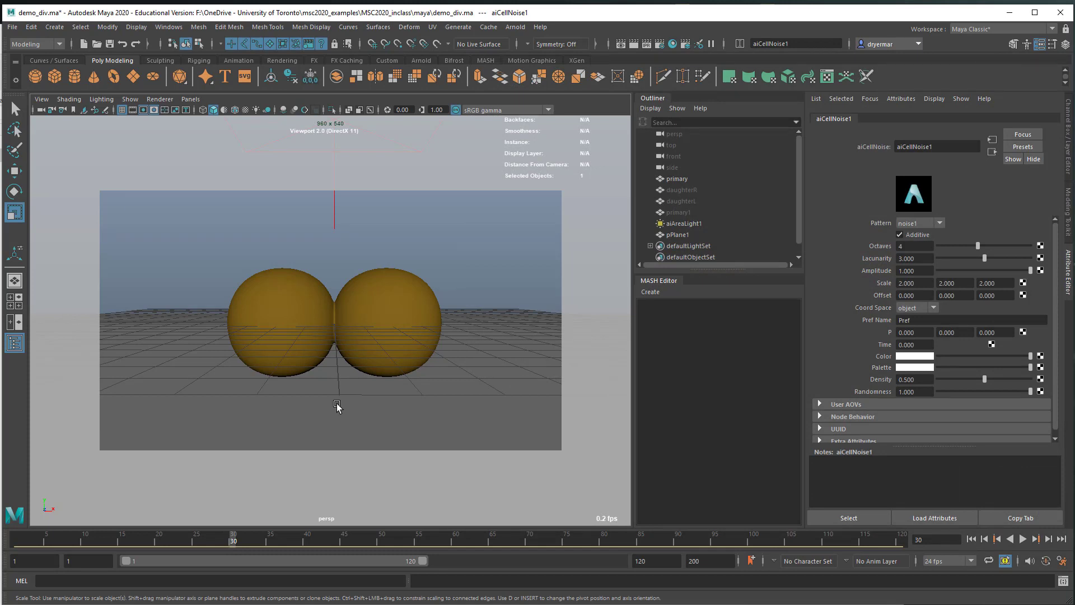
Play the cell division animation from the first frame and stop playback at frame 61.
click(971, 538)
click(1022, 538)
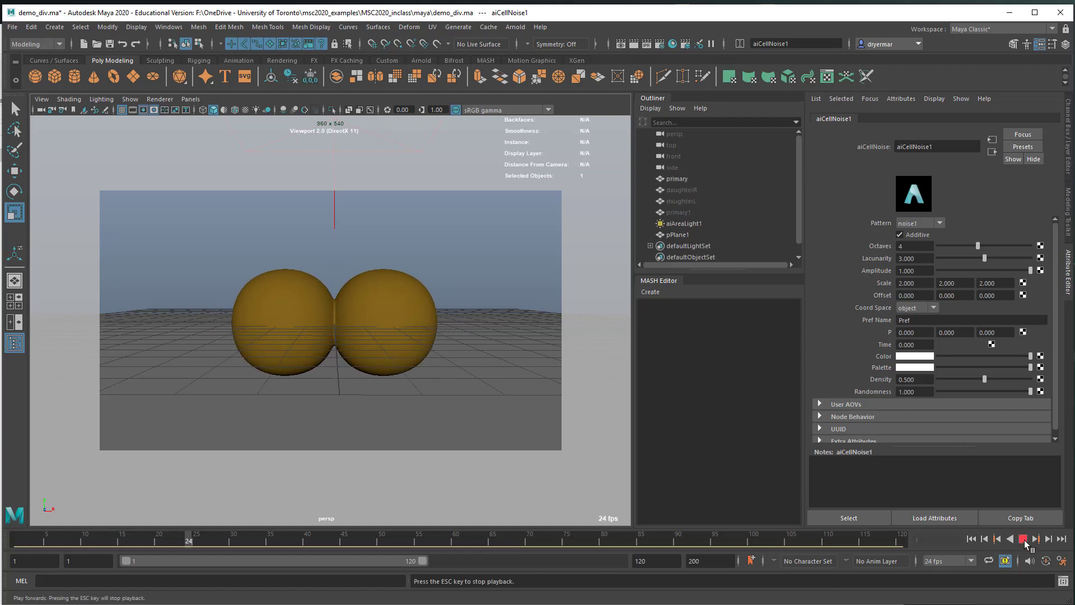
click(1023, 539)
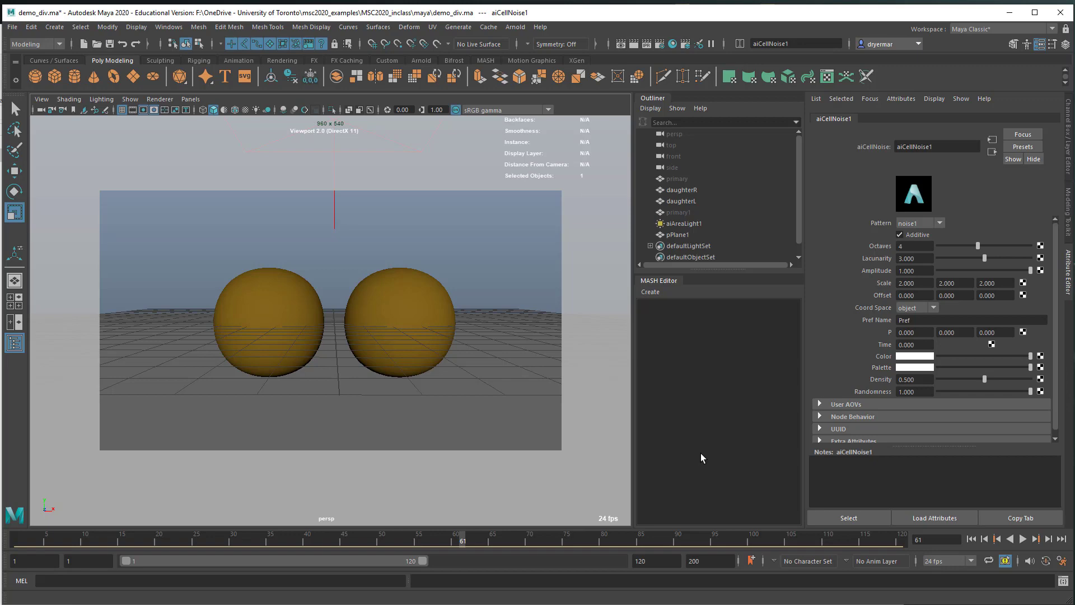
Switch to the video player, replay the rendered cell_division_prints clip, and close the player to return to Maya.
key(alt+Tab)
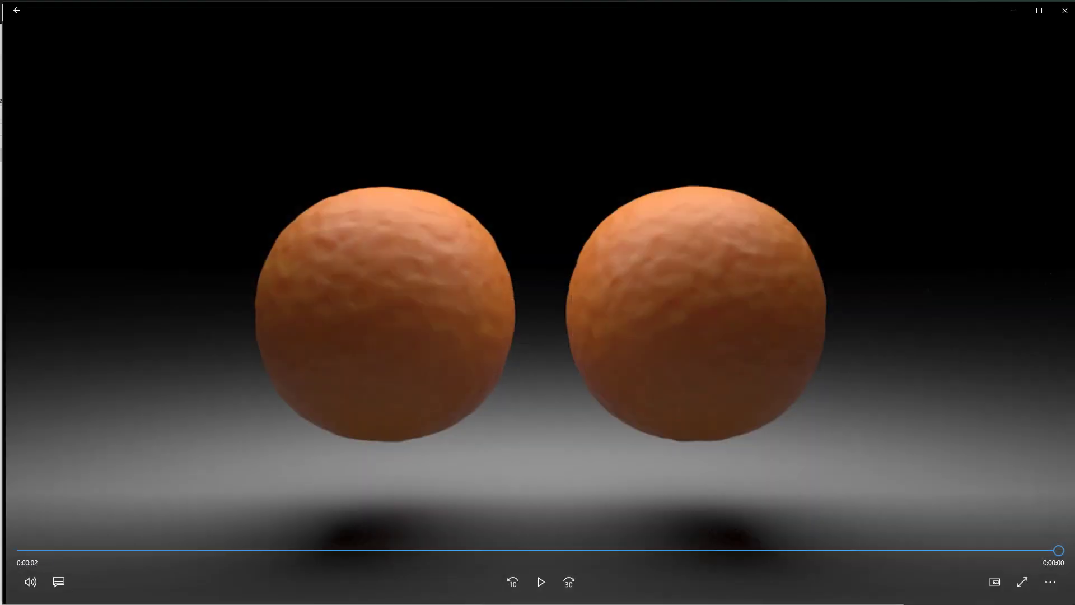
click(541, 591)
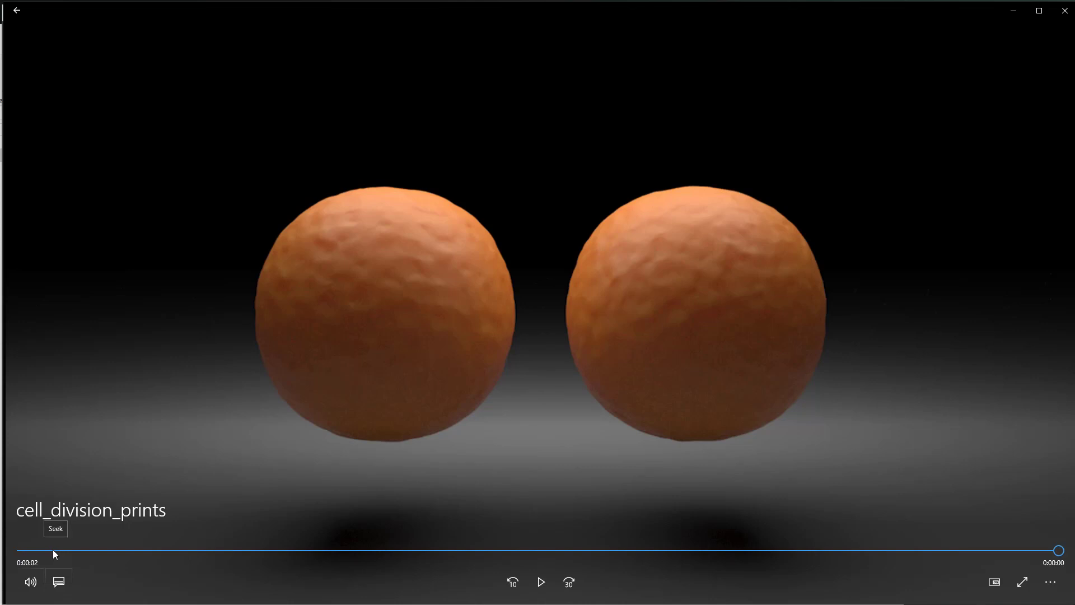
click(542, 583)
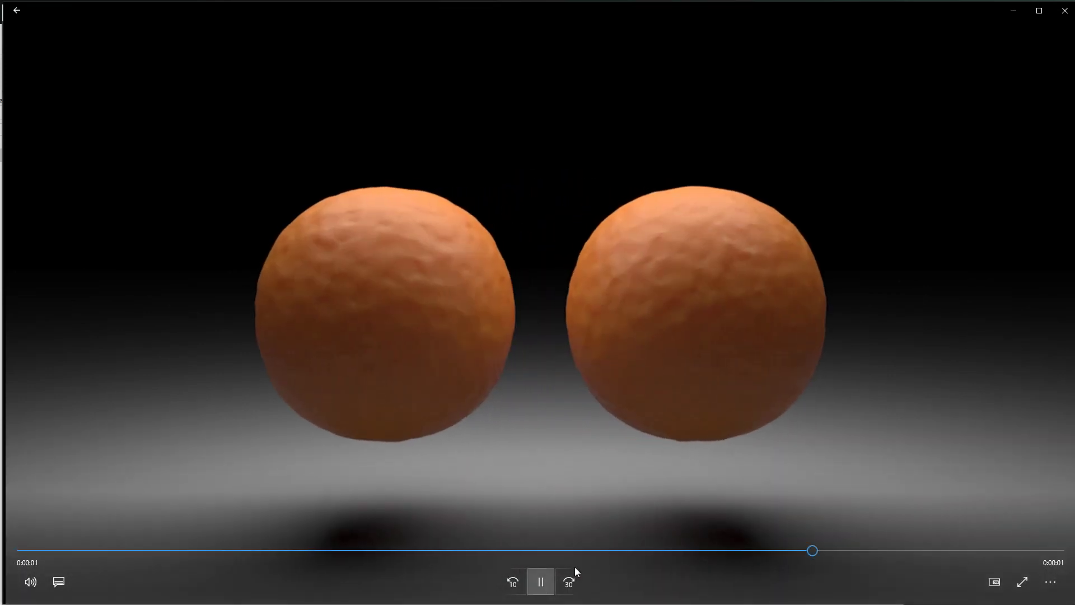
click(1067, 12)
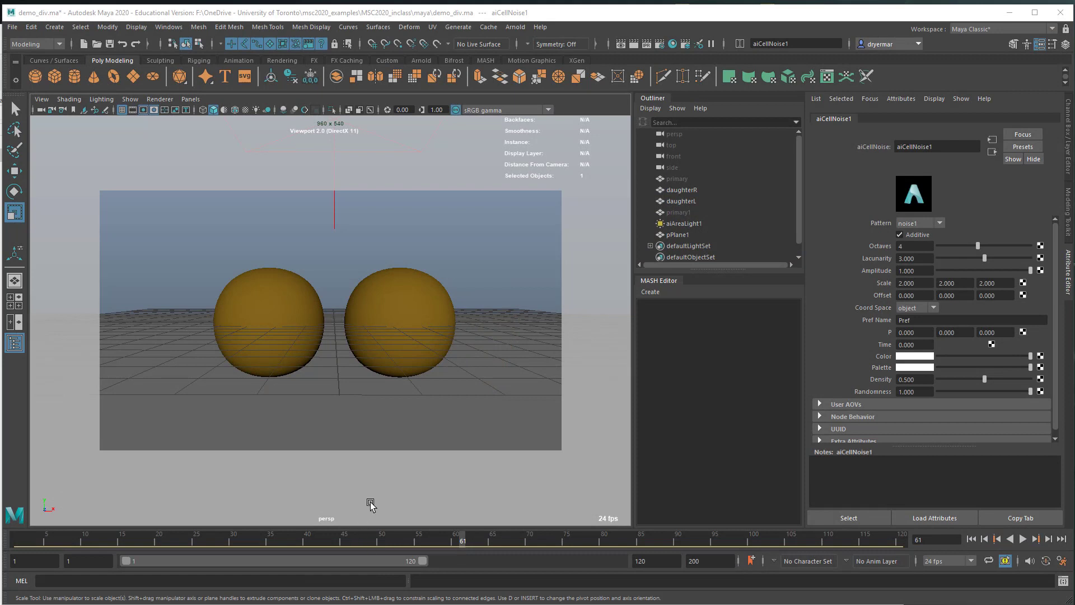